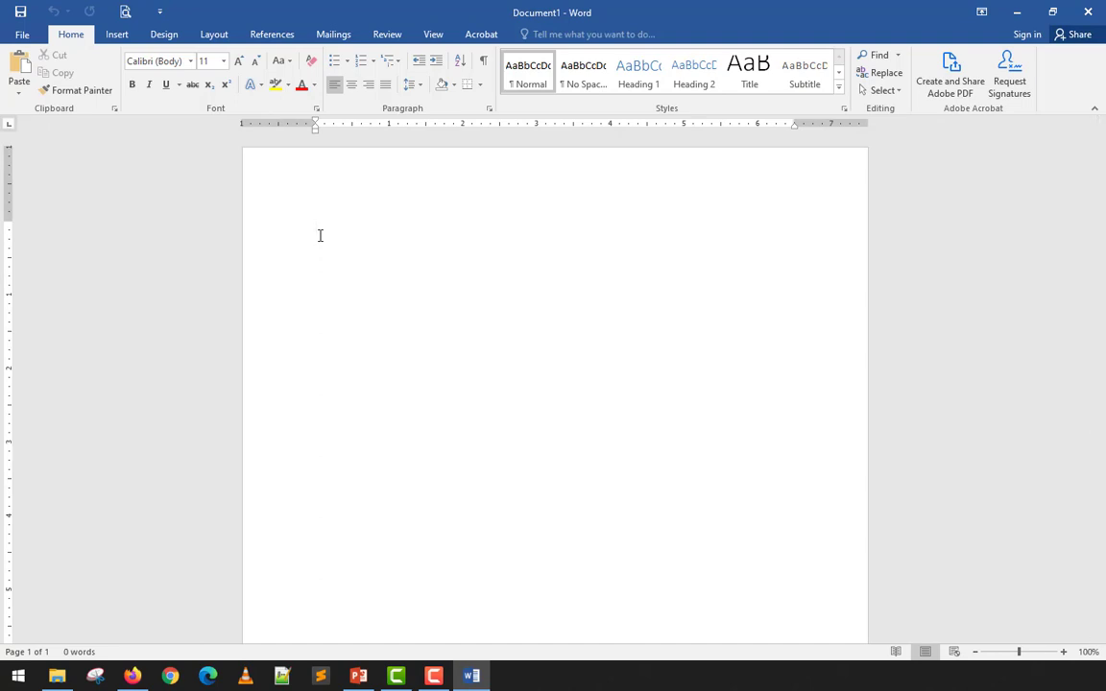
- Insert a page break, undo it, and add a Blank Page from the Insert tab instead
scroll(320, 235, "down", 6)
scroll(327, 240, "down", 2)
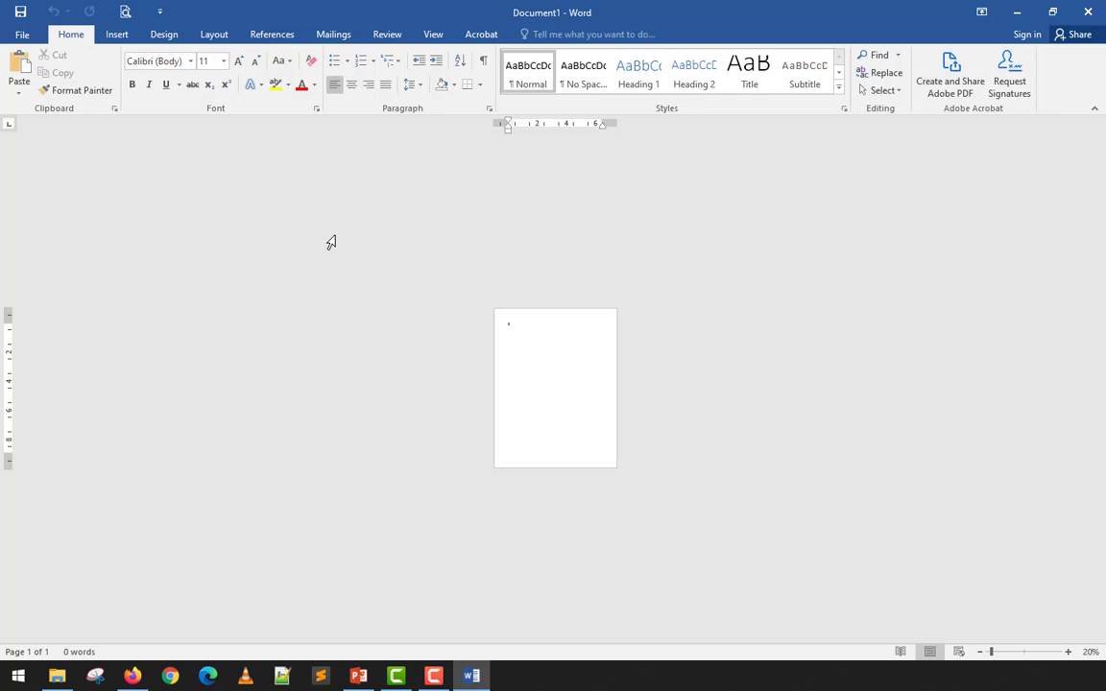
left_click(130, 42)
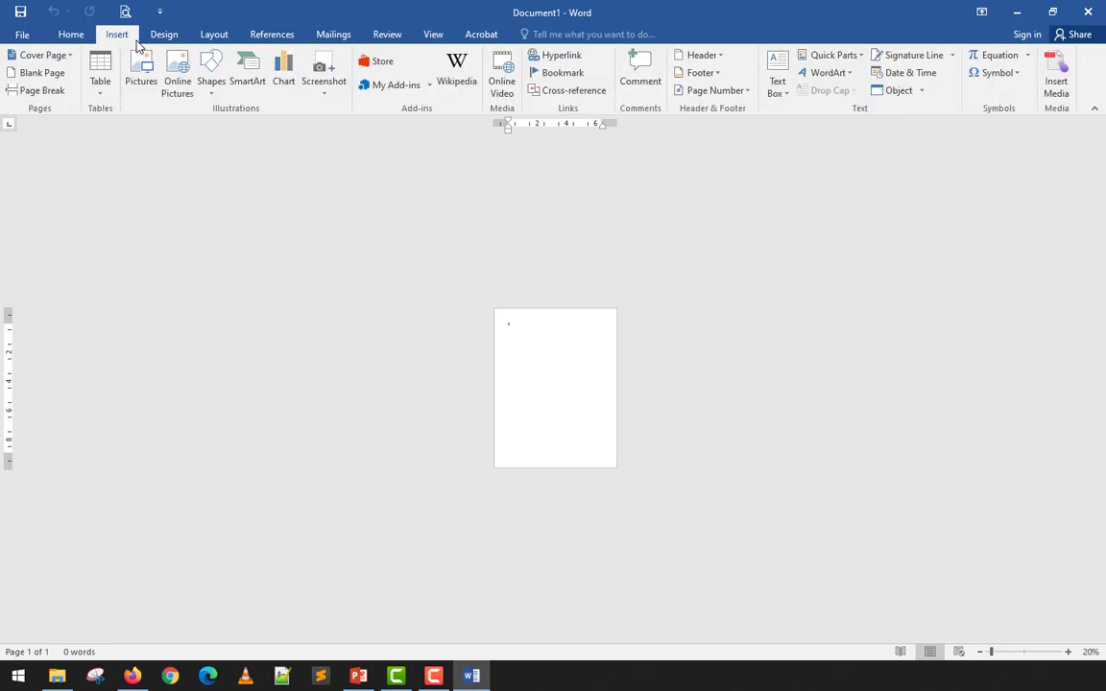
left_click(67, 94)
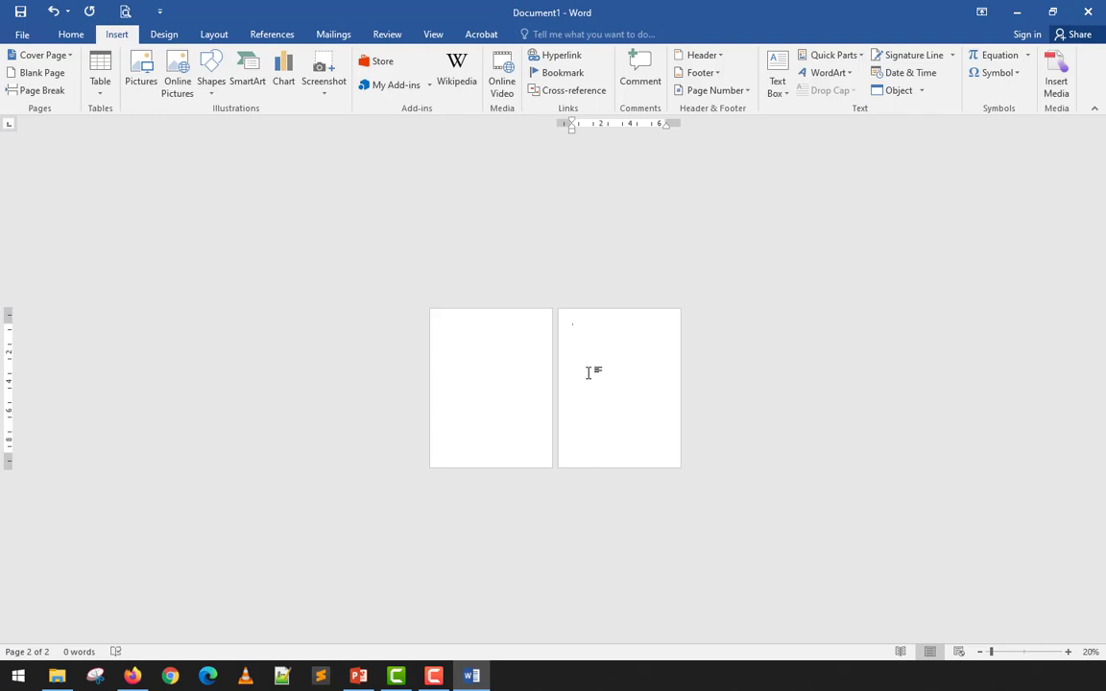
left_click(54, 12)
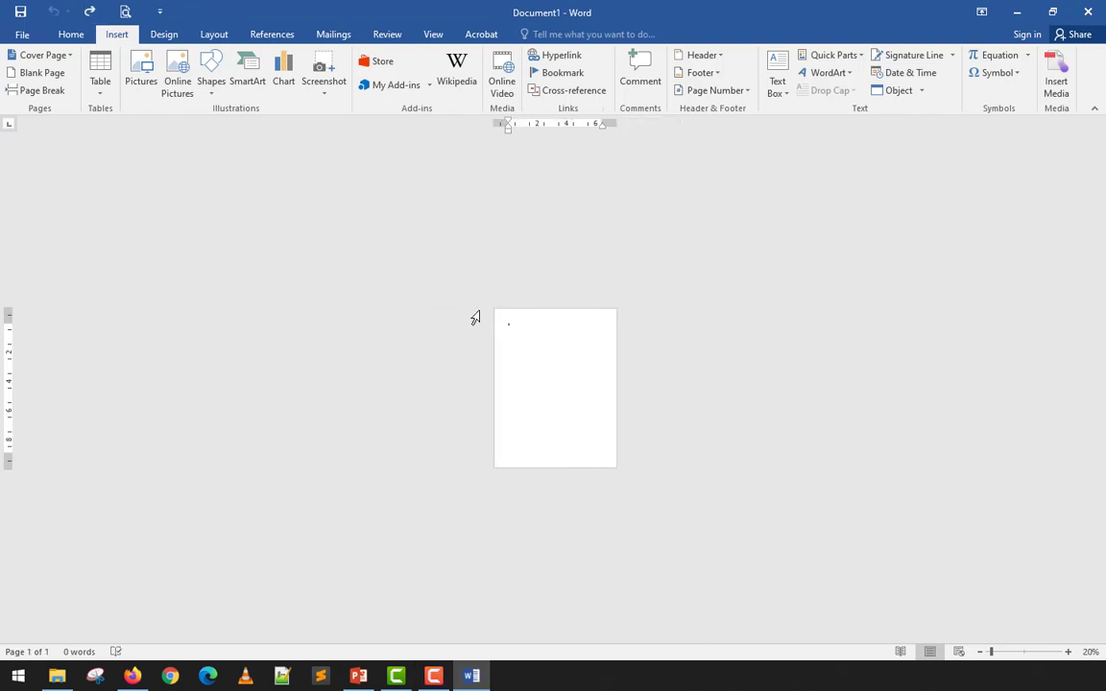
left_click(42, 74)
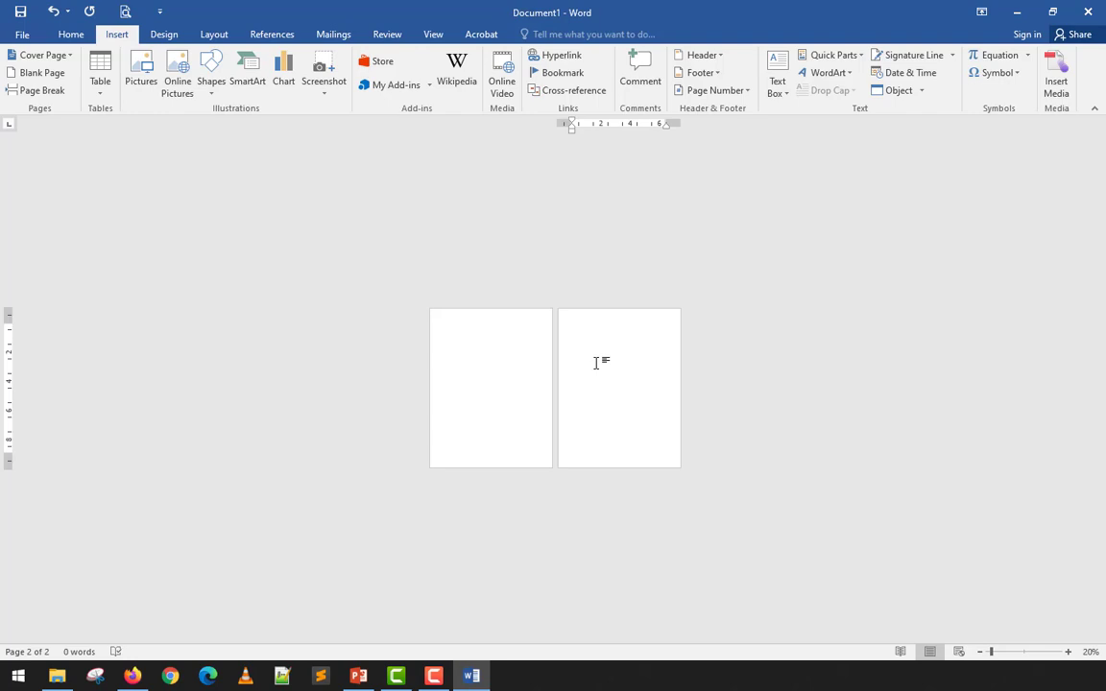
scroll(596, 363, "up", 7)
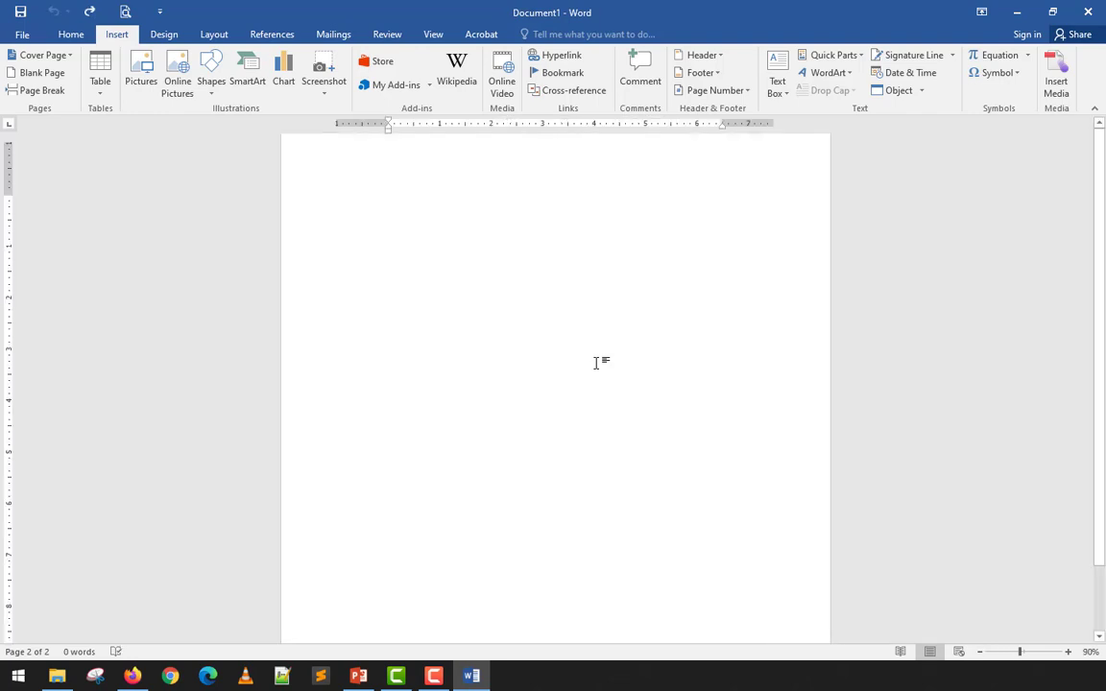
scroll(596, 363, "up", 1)
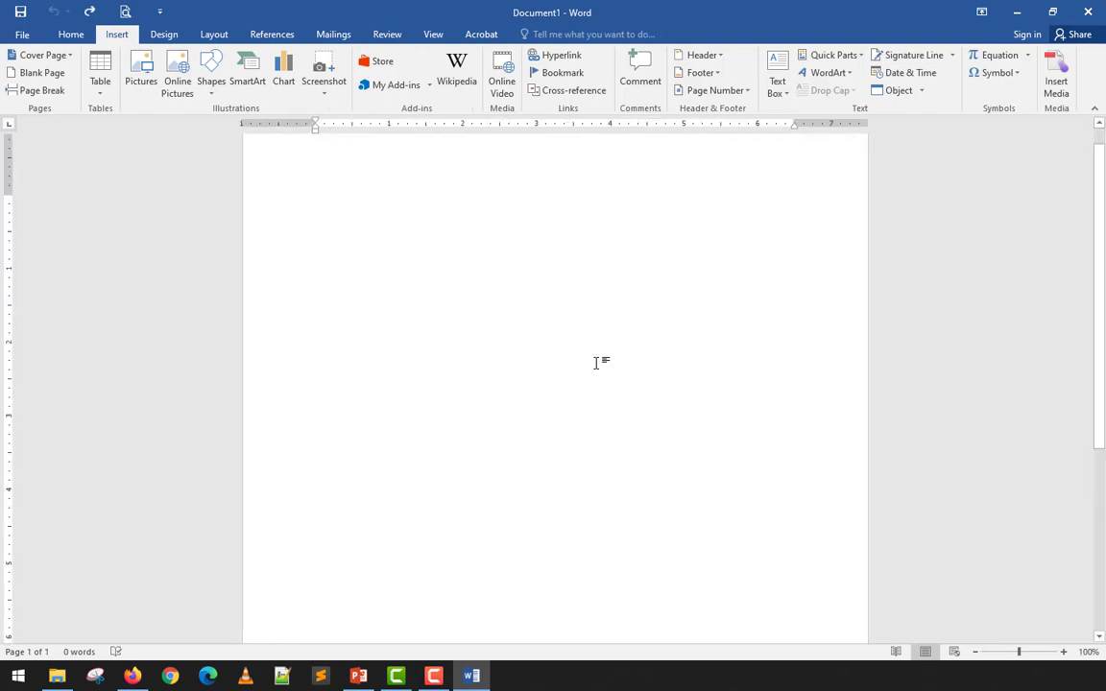
- Generate five lorem ipsum paragraphs with =lorem() and place the cursor before 'Nunc viverra'
type("=lorem")
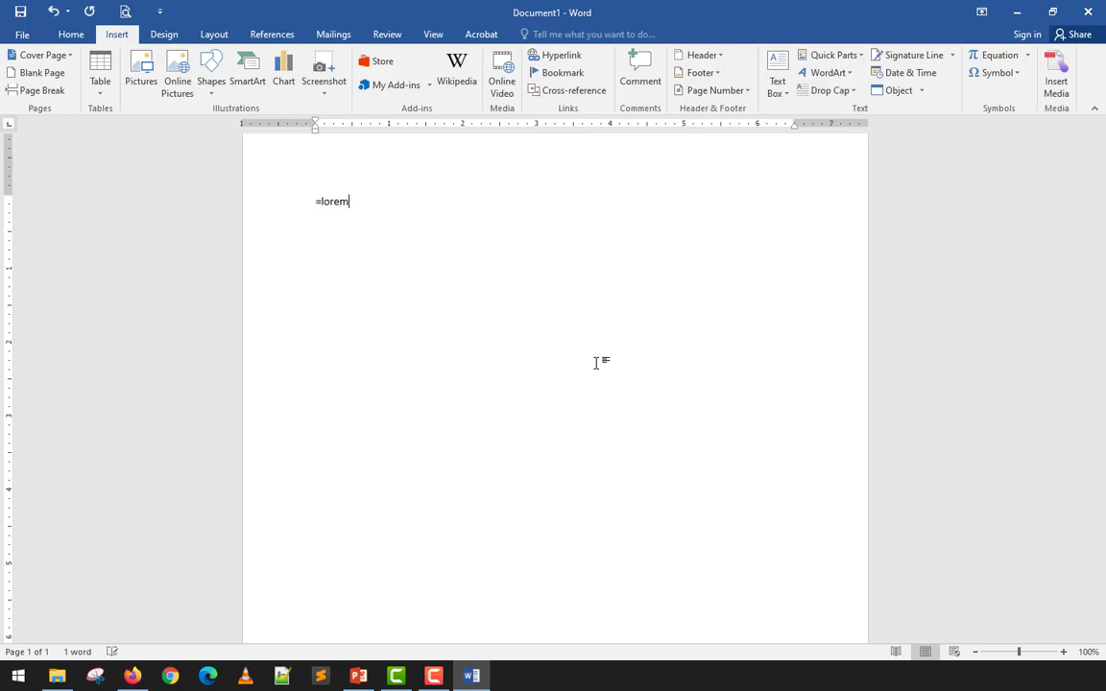
type("()")
key("Return")
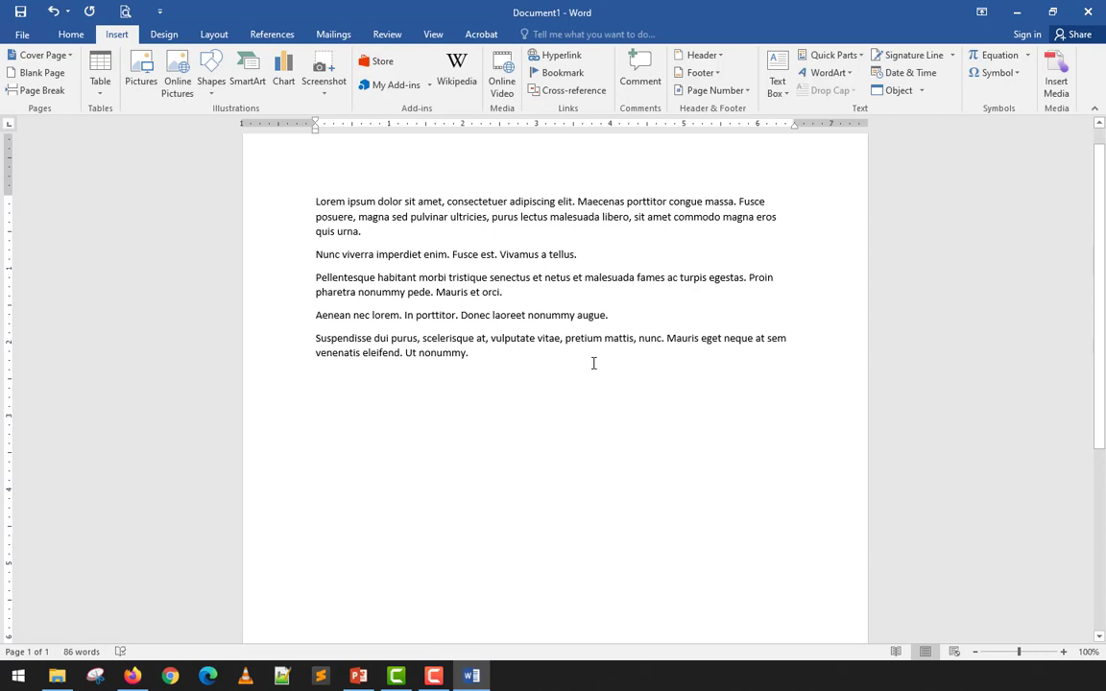
scroll(594, 363, "down", 8, "ctrl")
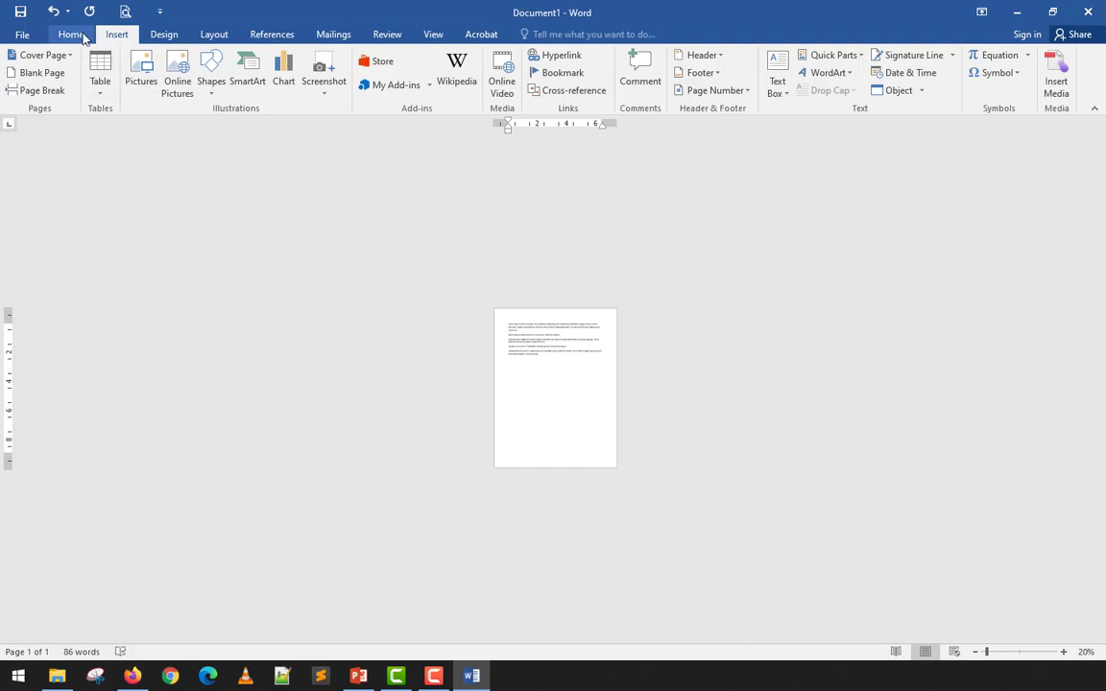
scroll(546, 369, "up", 8, "ctrl")
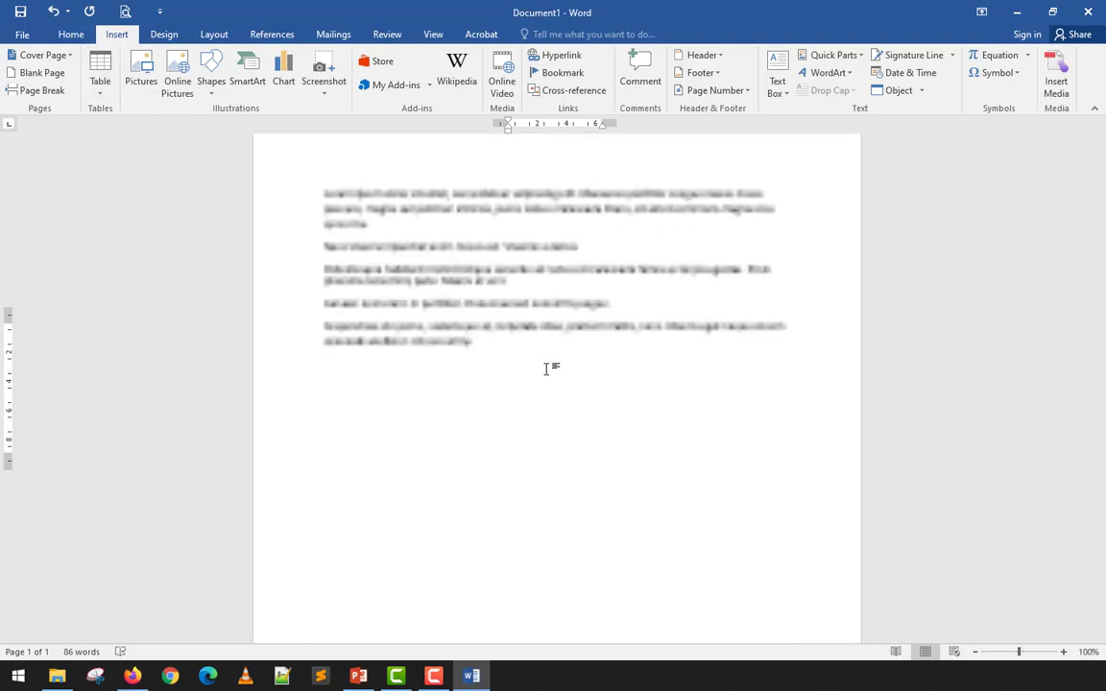
left_click(316, 243)
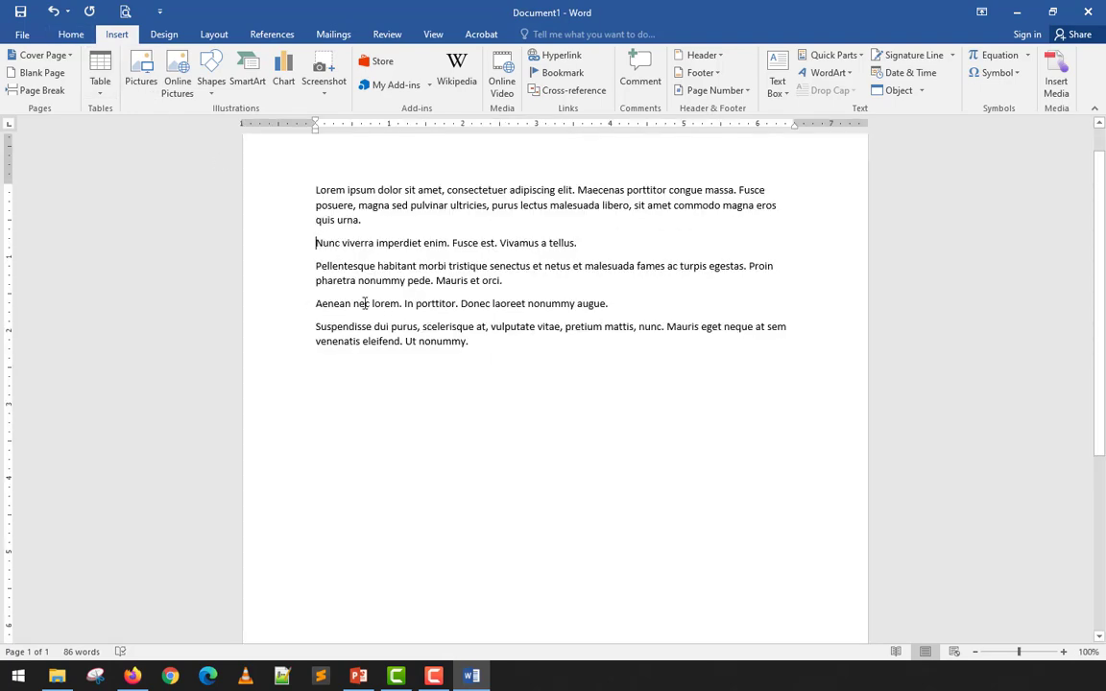
scroll(279, 235, "down", 6, "ctrl")
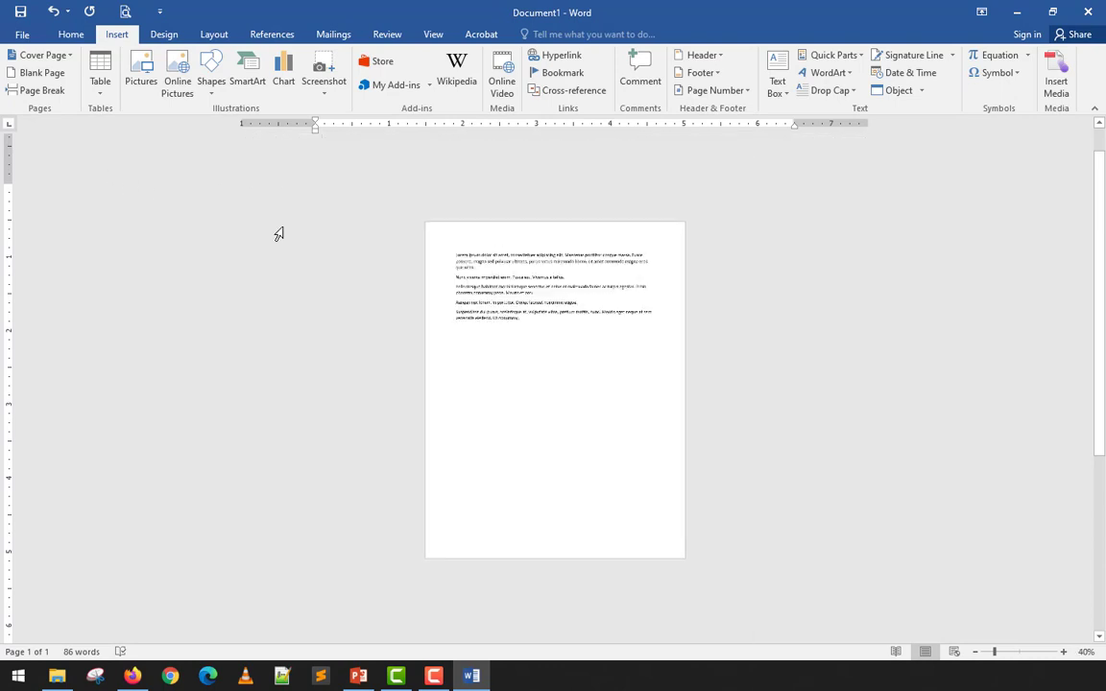
scroll(278, 234, "down", 3, "ctrl")
scroll(278, 235, "up", 2, "ctrl")
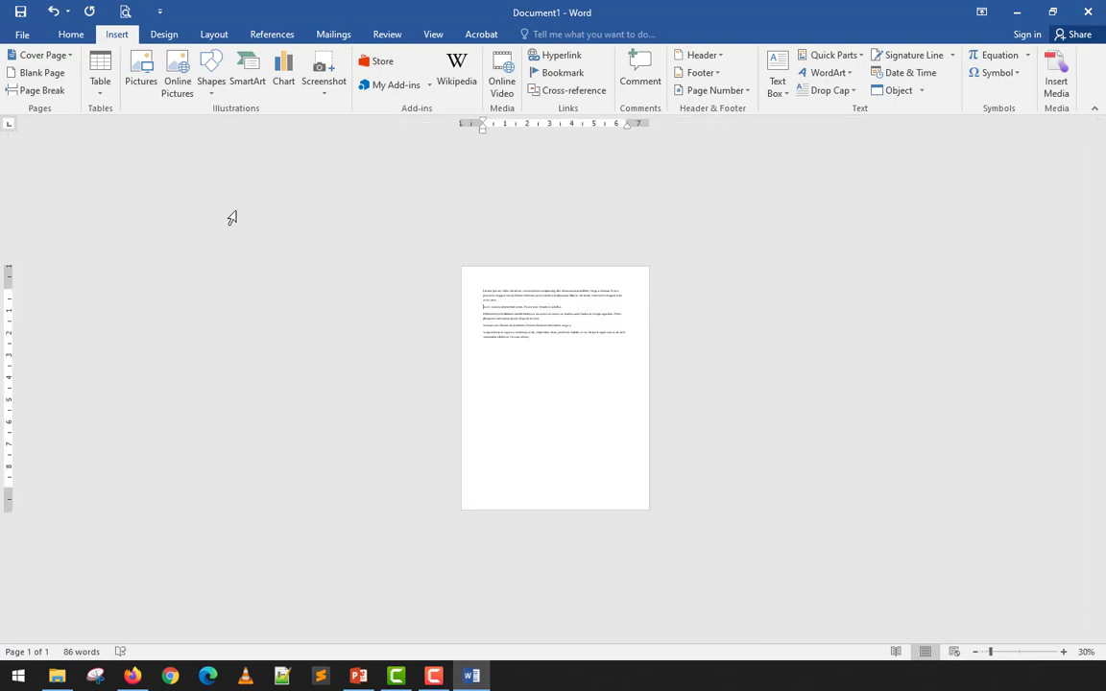
left_click(58, 87)
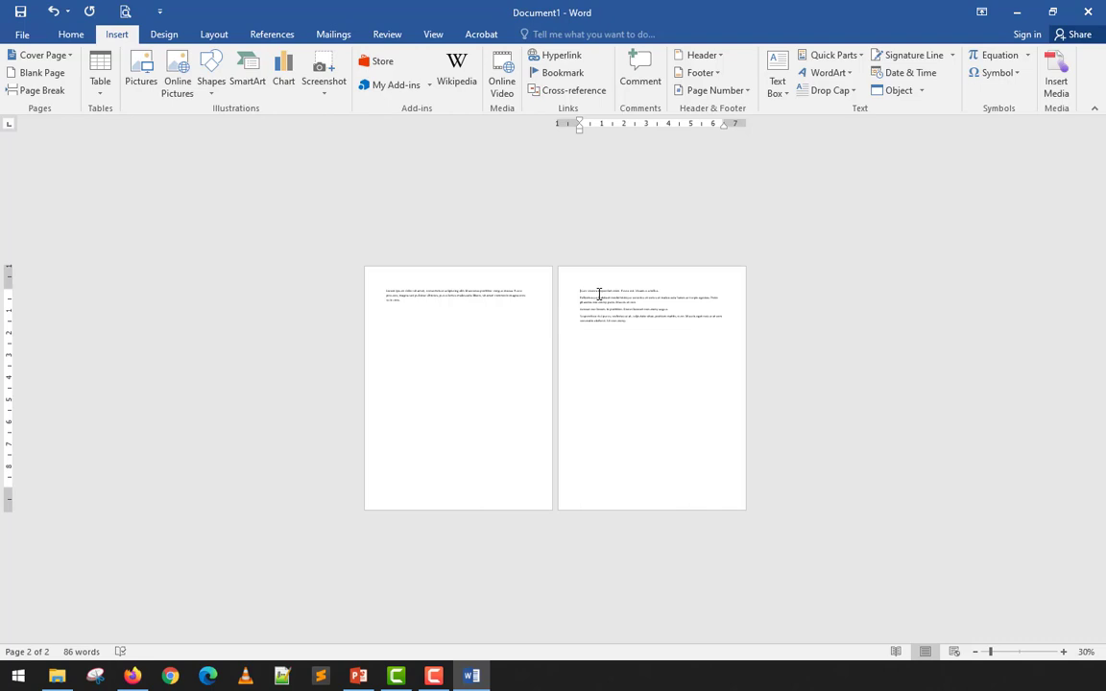
left_click(54, 12)
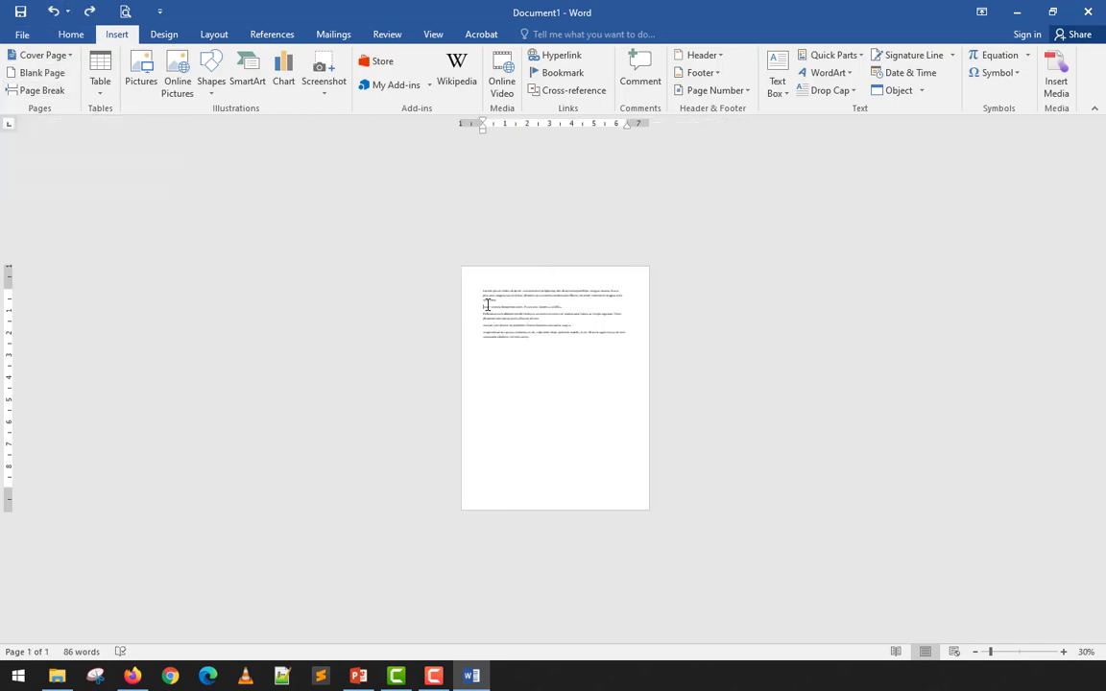
left_click(30, 74)
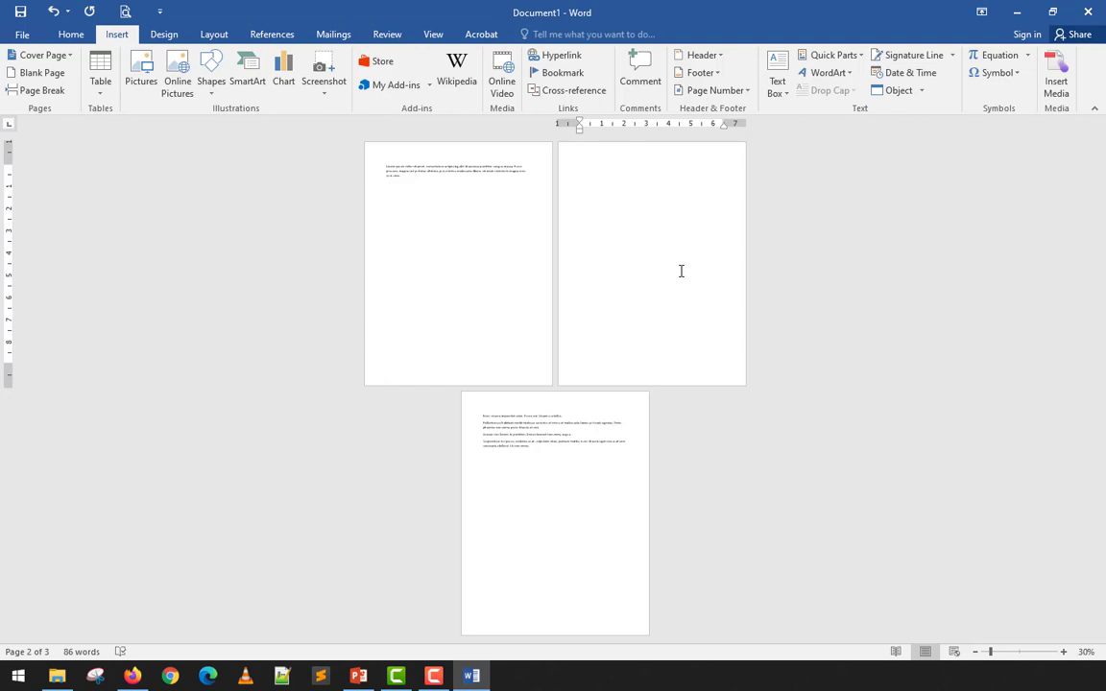
key("ctrl+z")
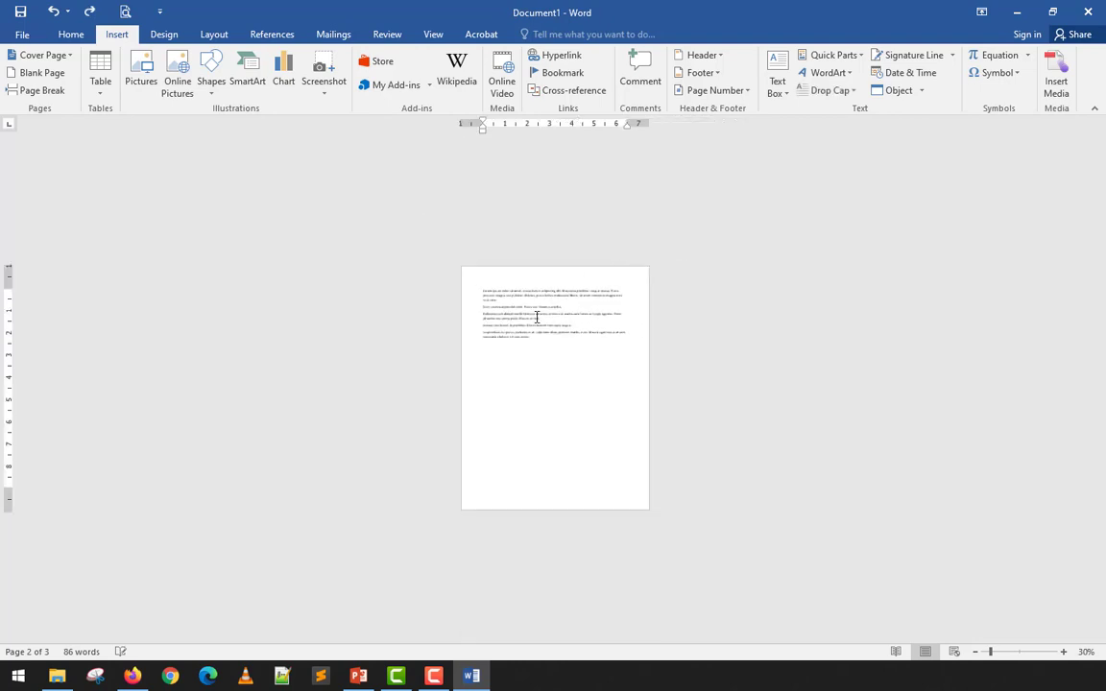
left_click(39, 76)
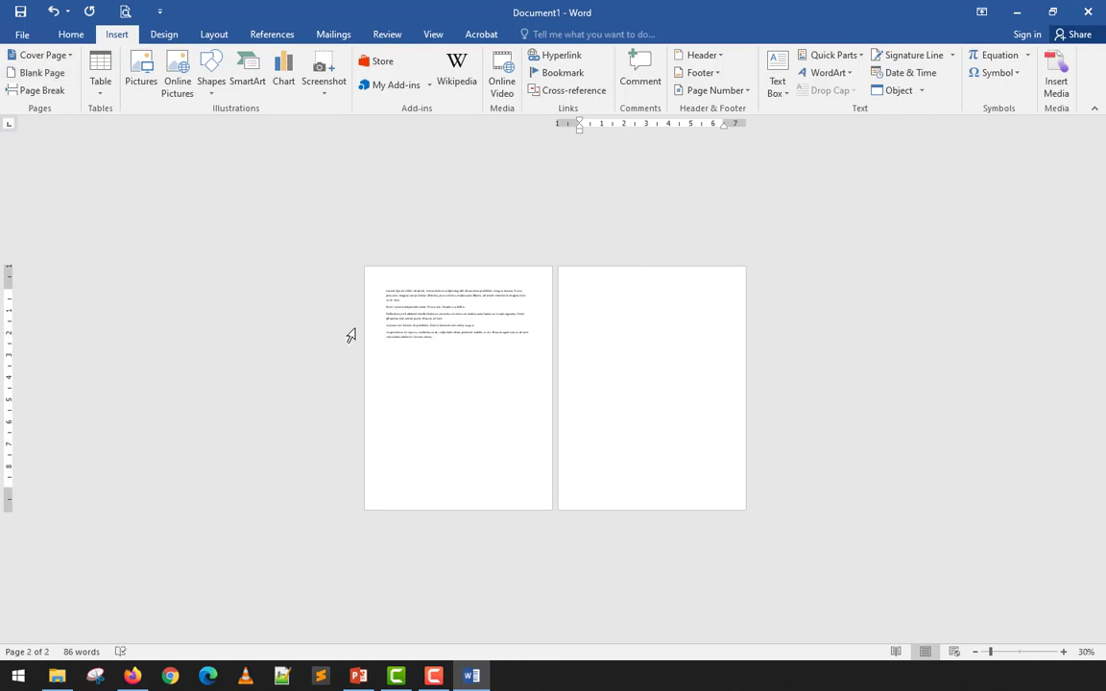
key("ctrl+z")
left_click(472, 285)
left_click(482, 291)
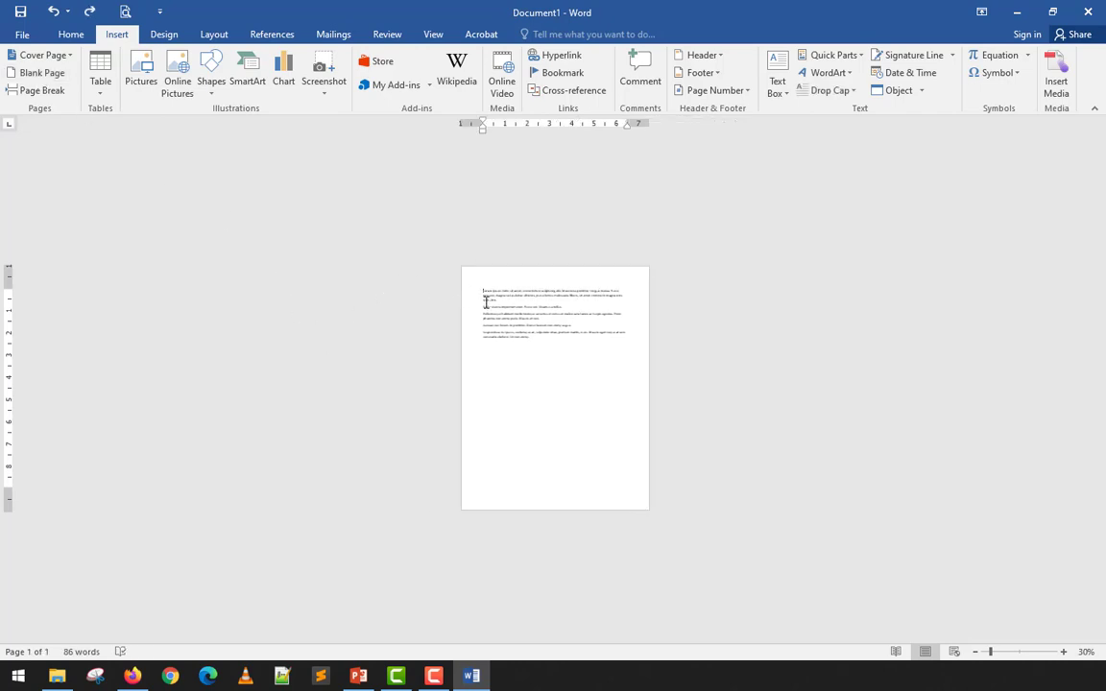
left_click(50, 75)
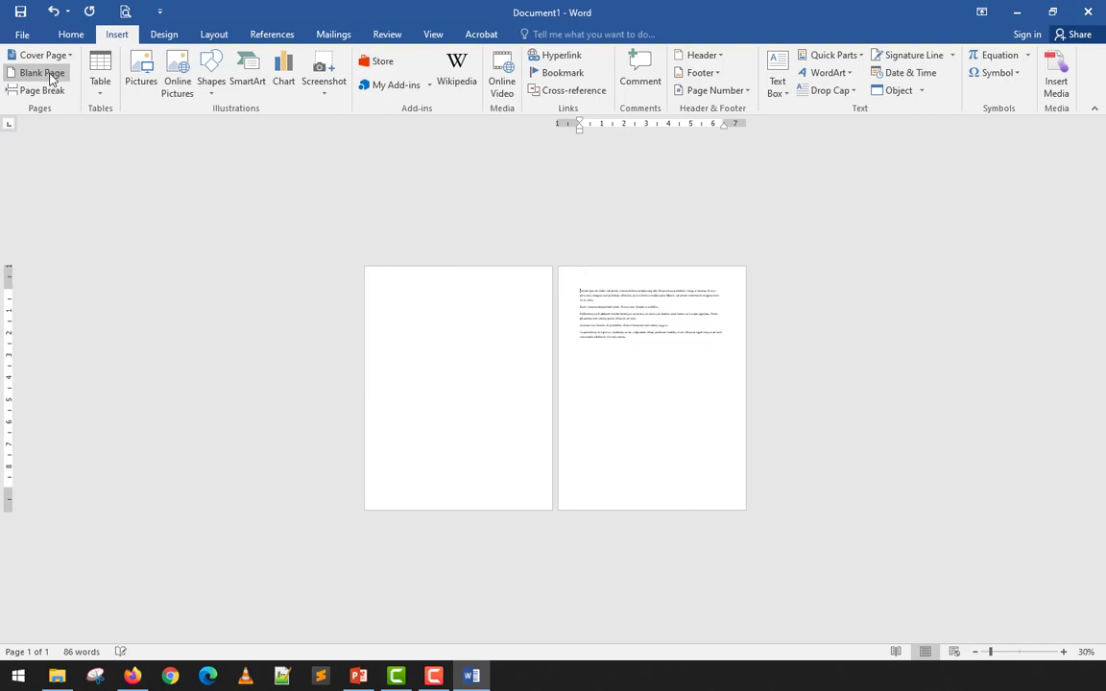
key("ctrl+z")
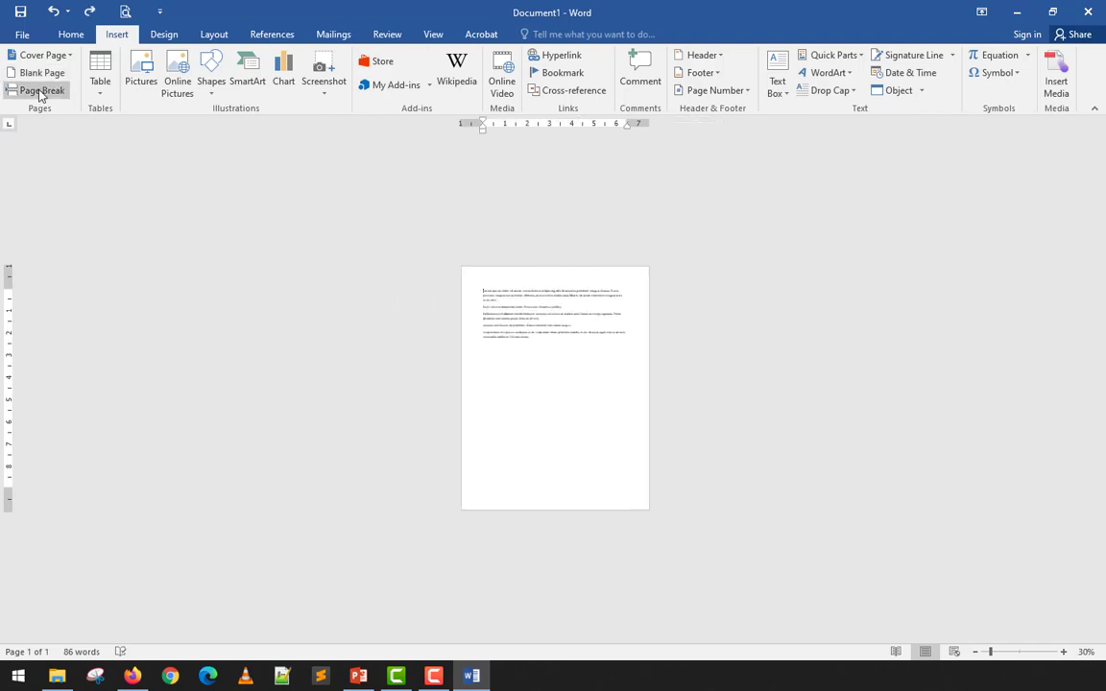
left_click(573, 388)
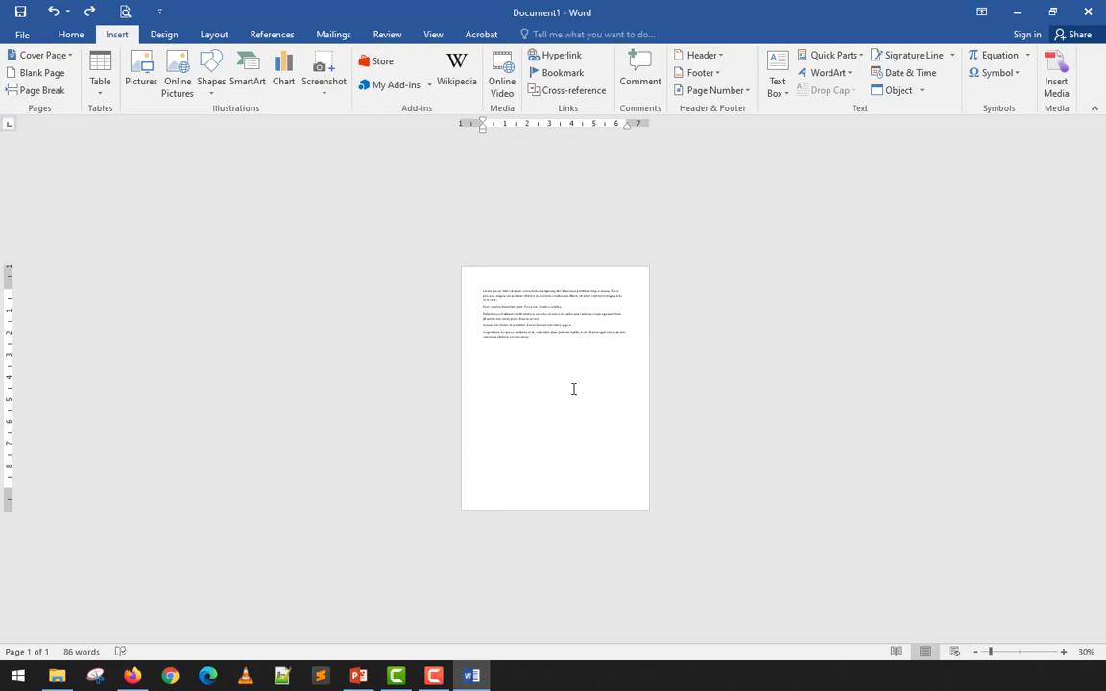
scroll(573, 388, "up", 6, "ctrl")
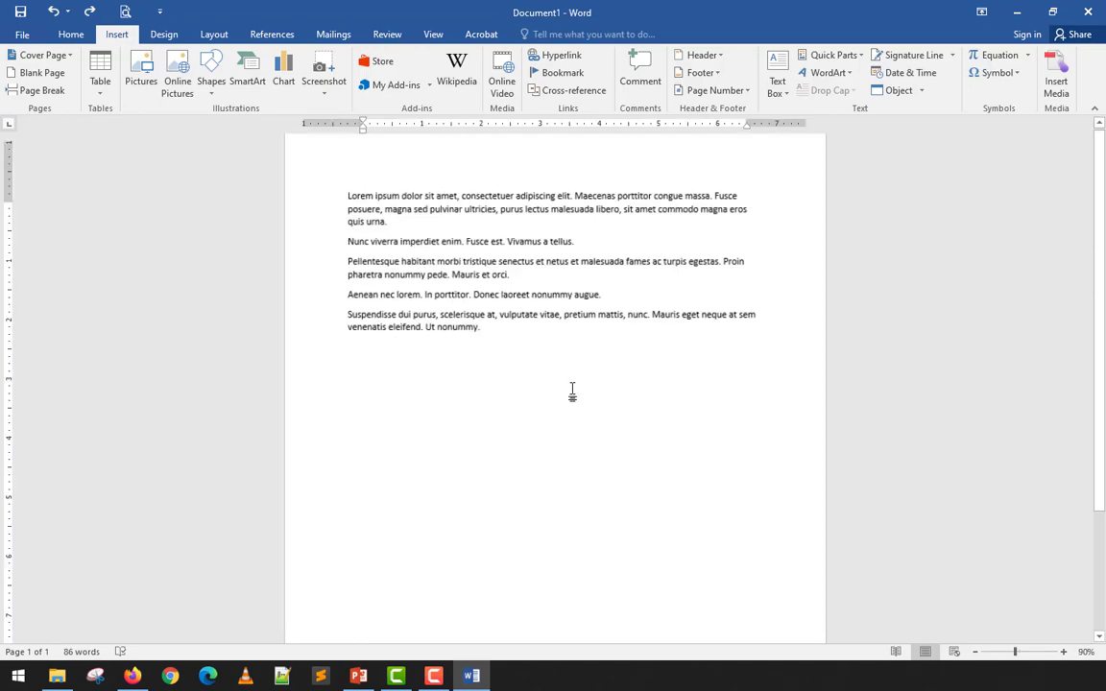
- Backspace away the blank paragraph following 'Ut nonummy.' at the end of the text
scroll(572, 391, "up", 1, "ctrl")
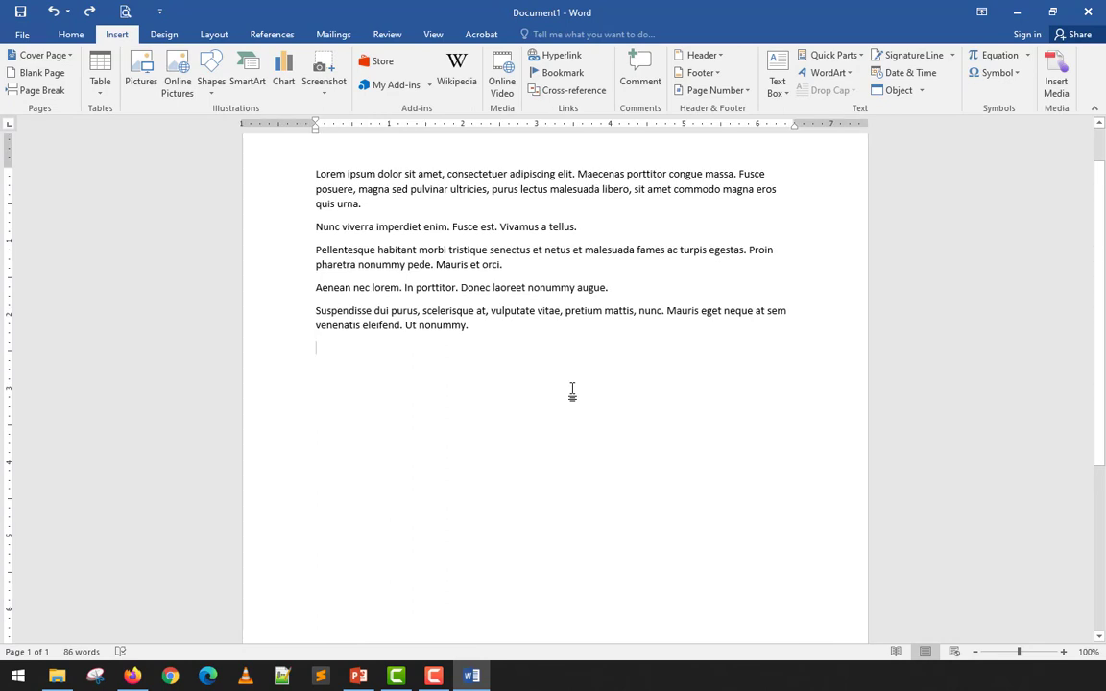
scroll(572, 391, "up", 1)
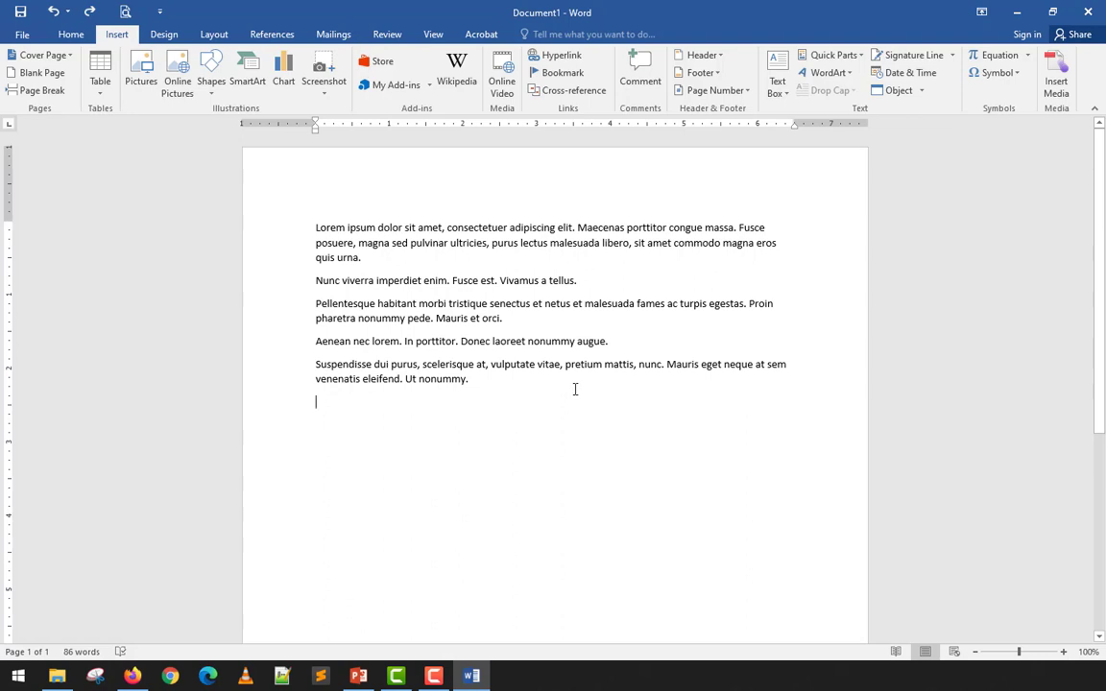
key("BackSpace")
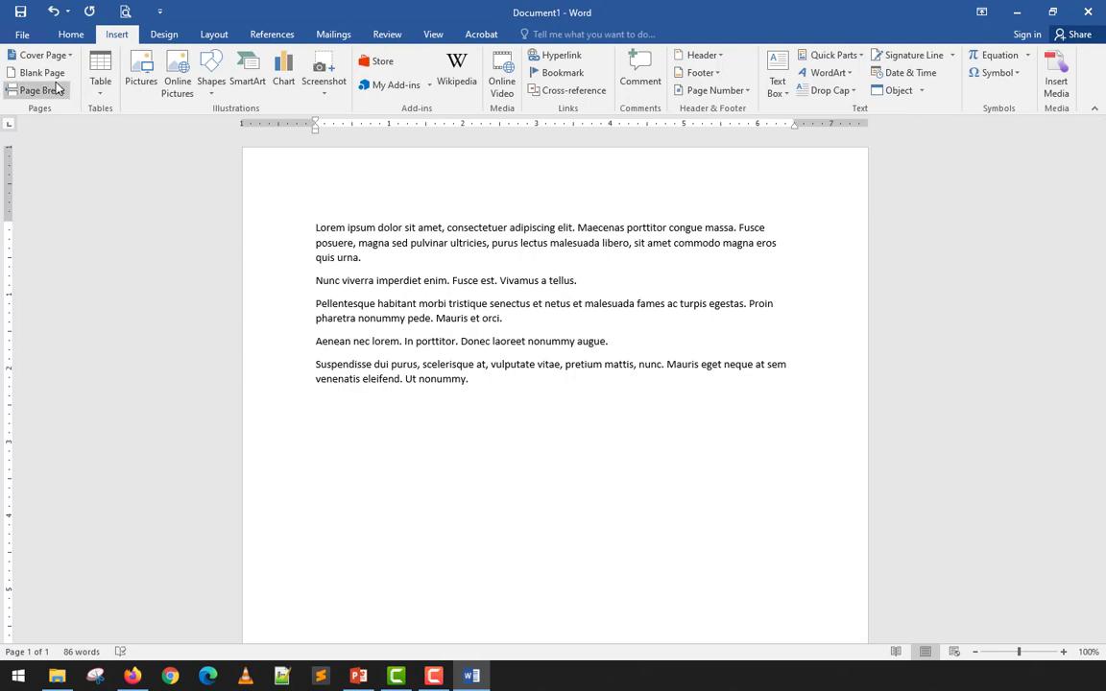
- Insert the Austin design from the Cover Page gallery and select its abstract placeholder
left_click(490, 390)
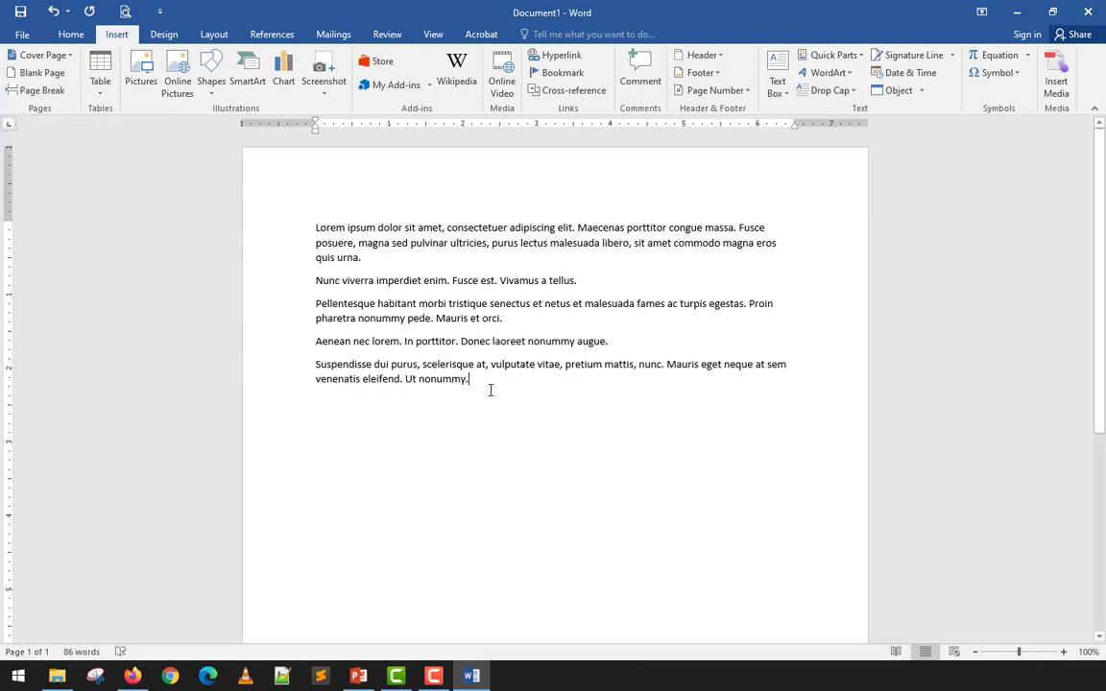
left_click(59, 55)
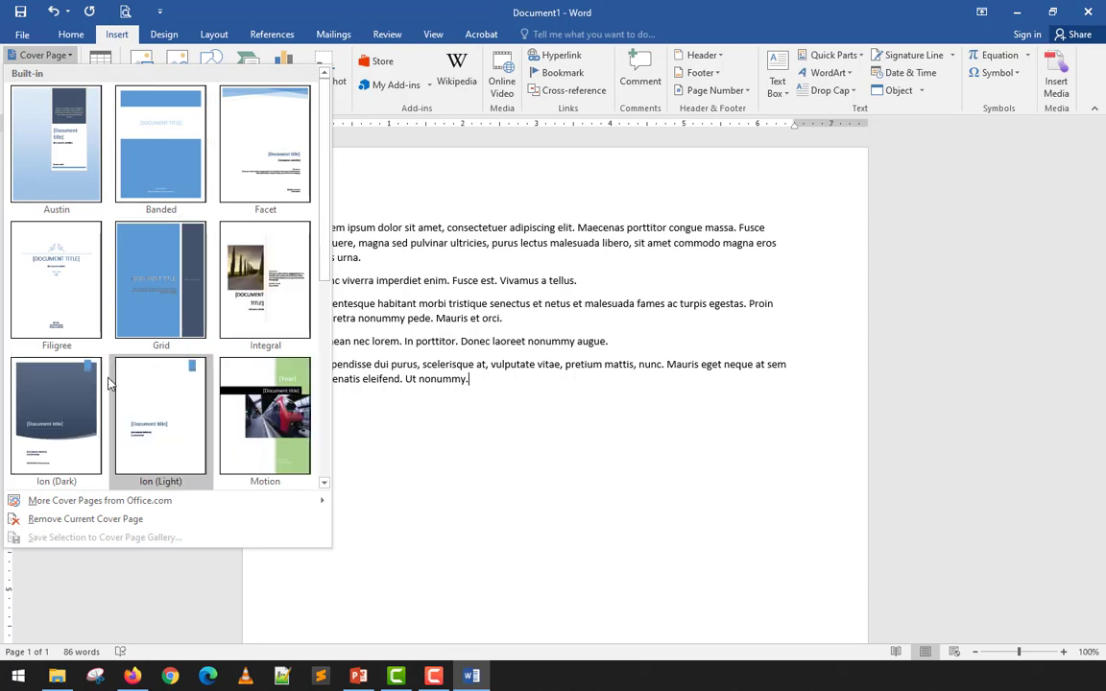
scroll(144, 326, "down", 3)
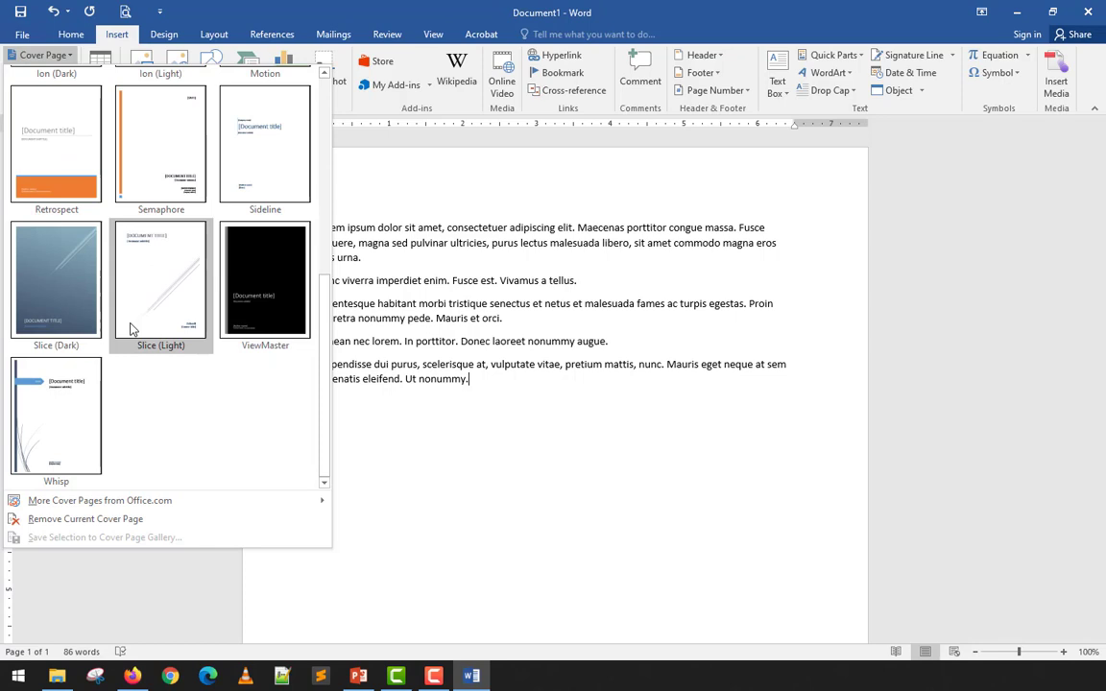
scroll(130, 329, "up", 3)
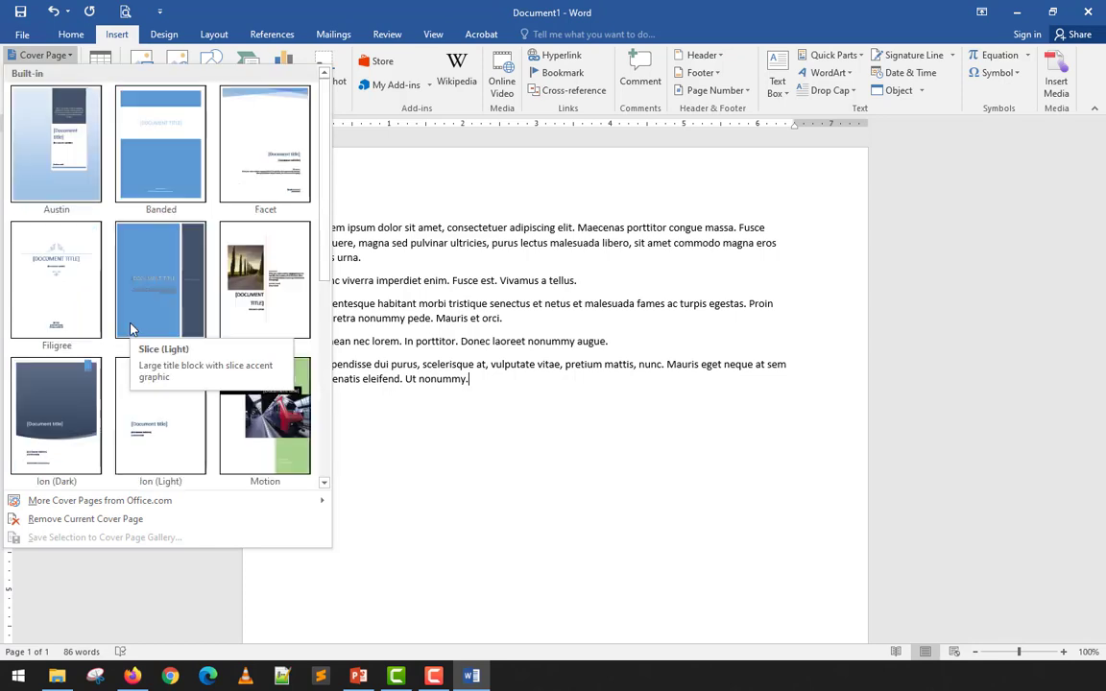
left_click(57, 179)
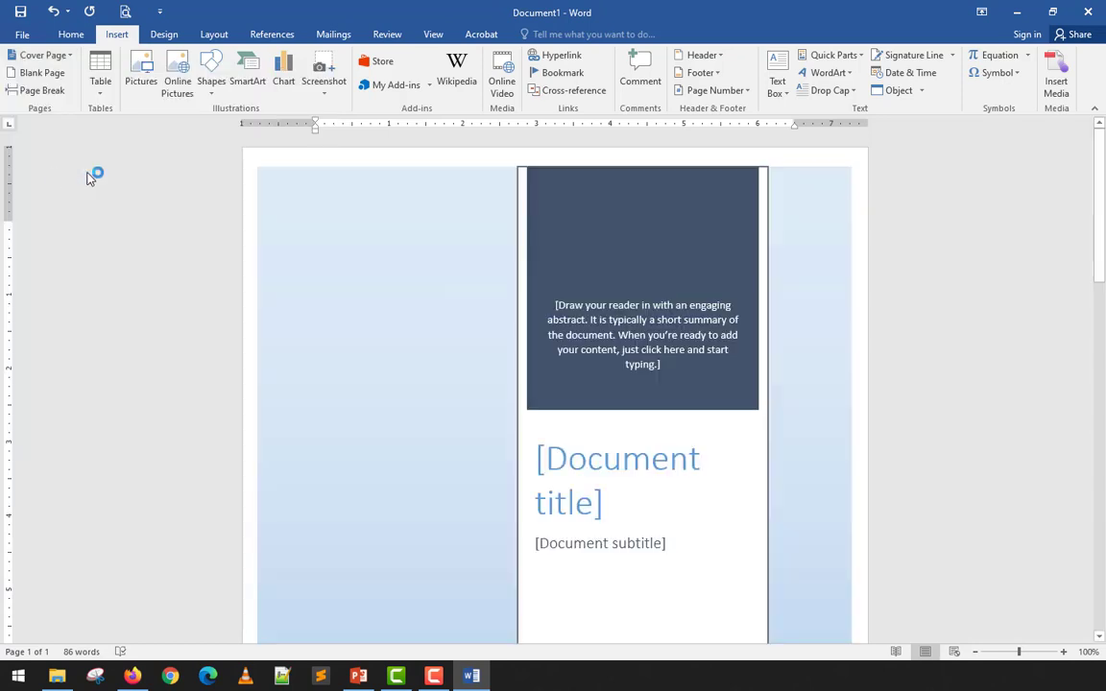
left_click(621, 319)
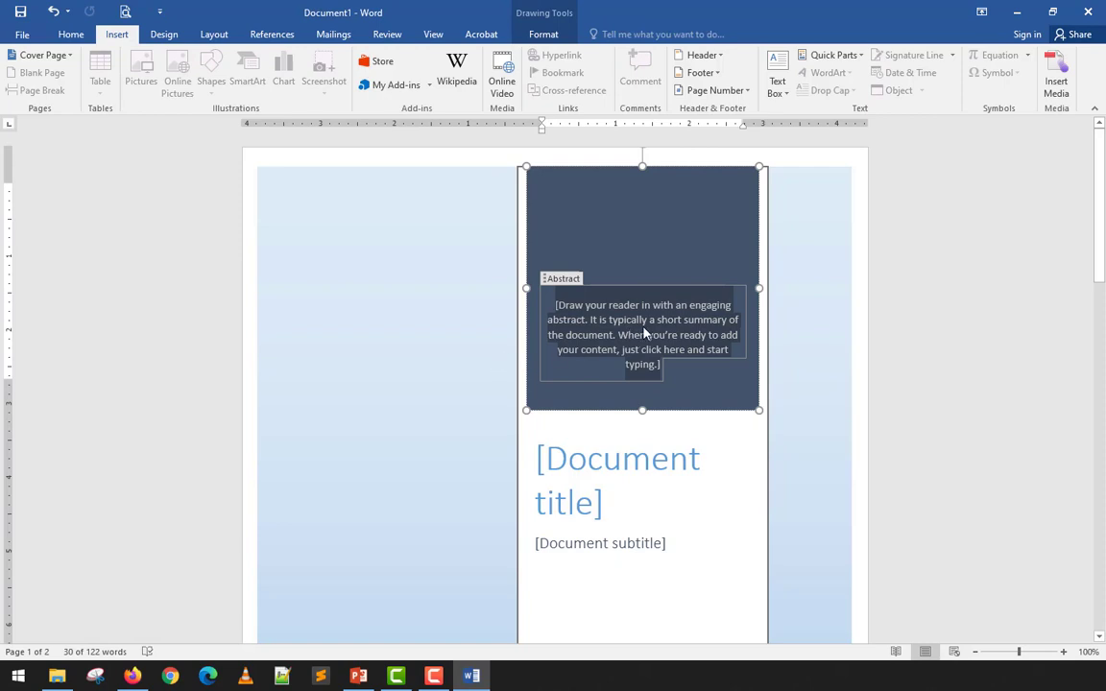
- Paste the first body paragraph from page 2 into the cover's Abstract box
scroll(557, 453, "down", 9)
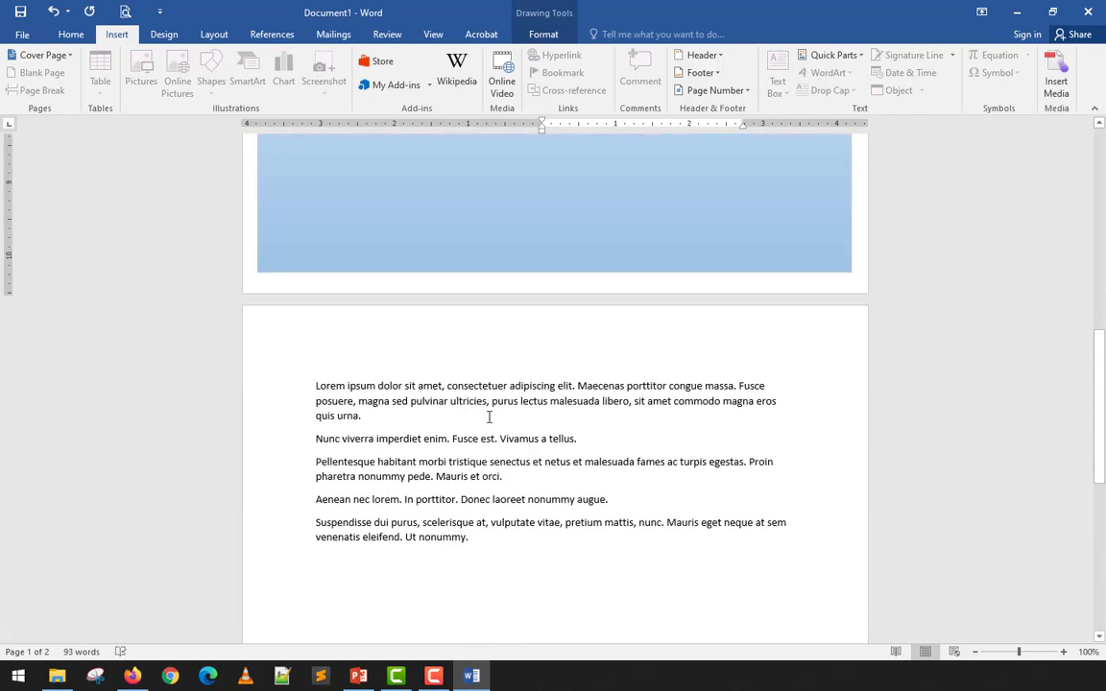
left_click_drag(445, 405, 313, 390)
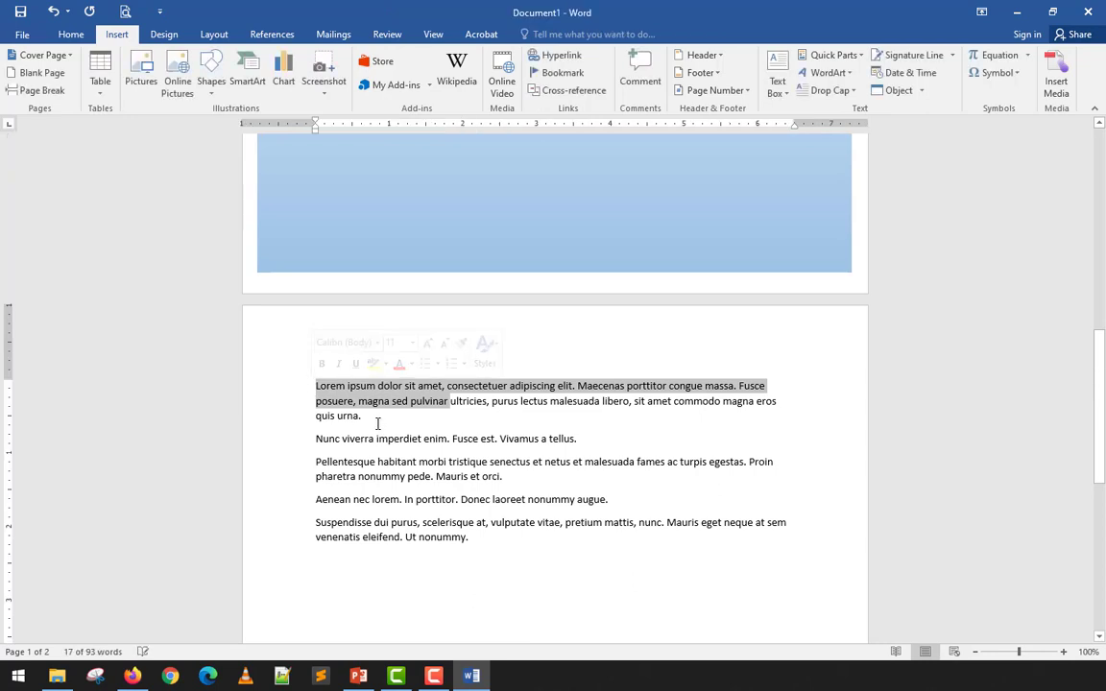
left_click_drag(378, 420, 289, 390)
key("ctrl+c")
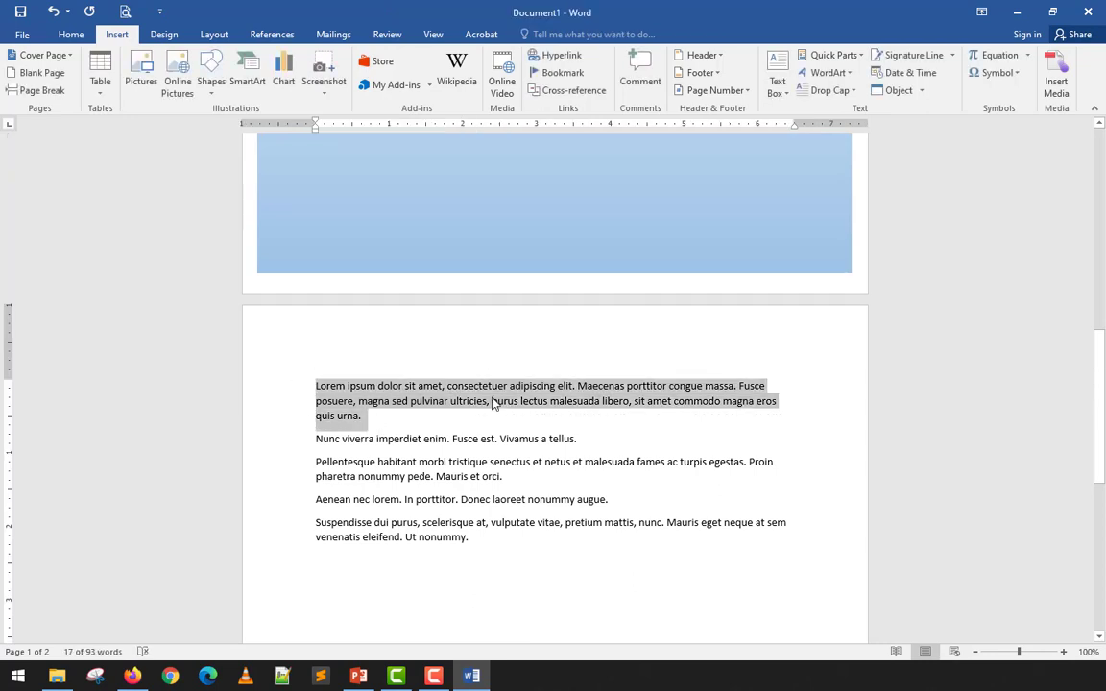
scroll(497, 399, "up", 10)
left_click(642, 326)
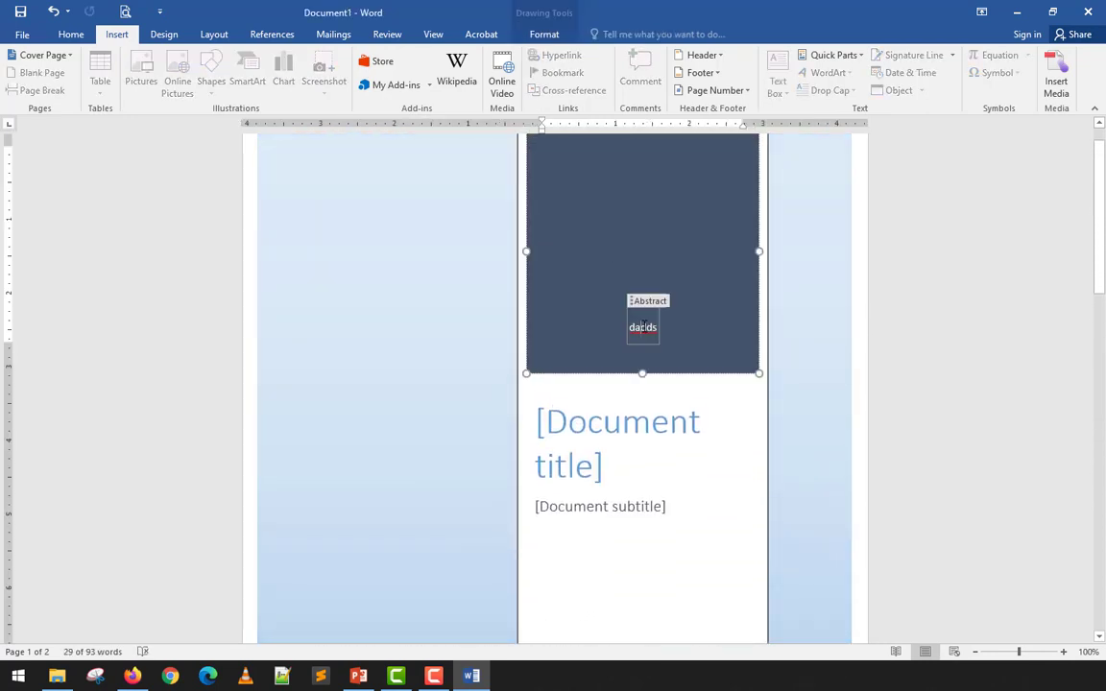
key("ctrl+v")
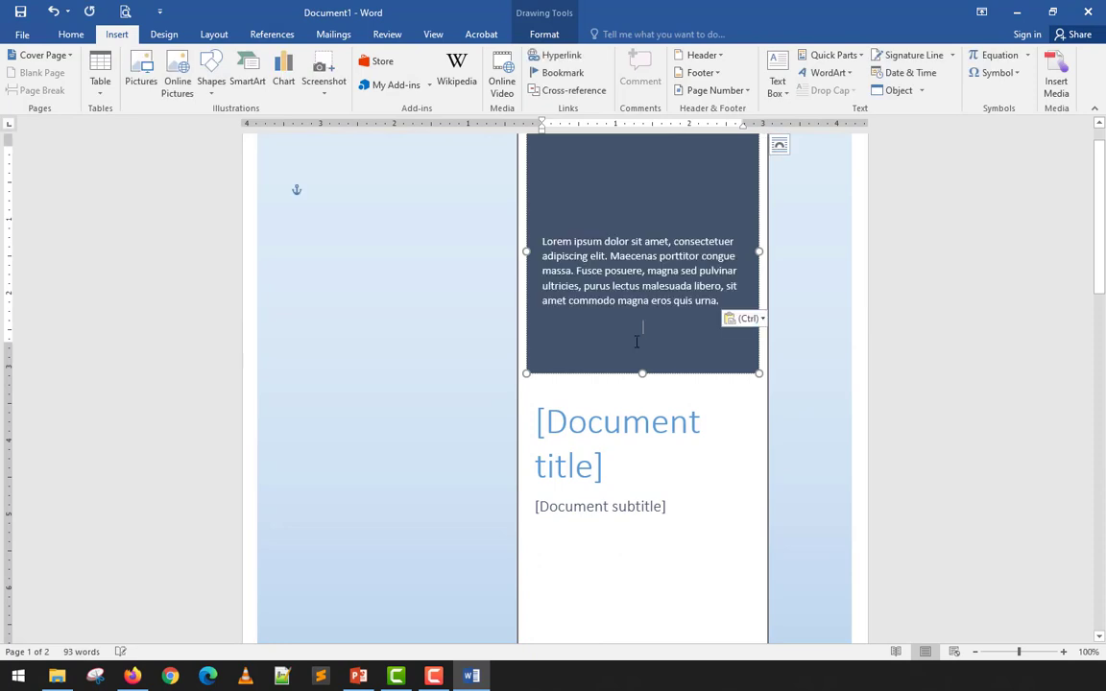
- Enter 'My Project' as the title and 'S.Y. 2020-2021' as the subtitle
left_click(605, 426)
type("M")
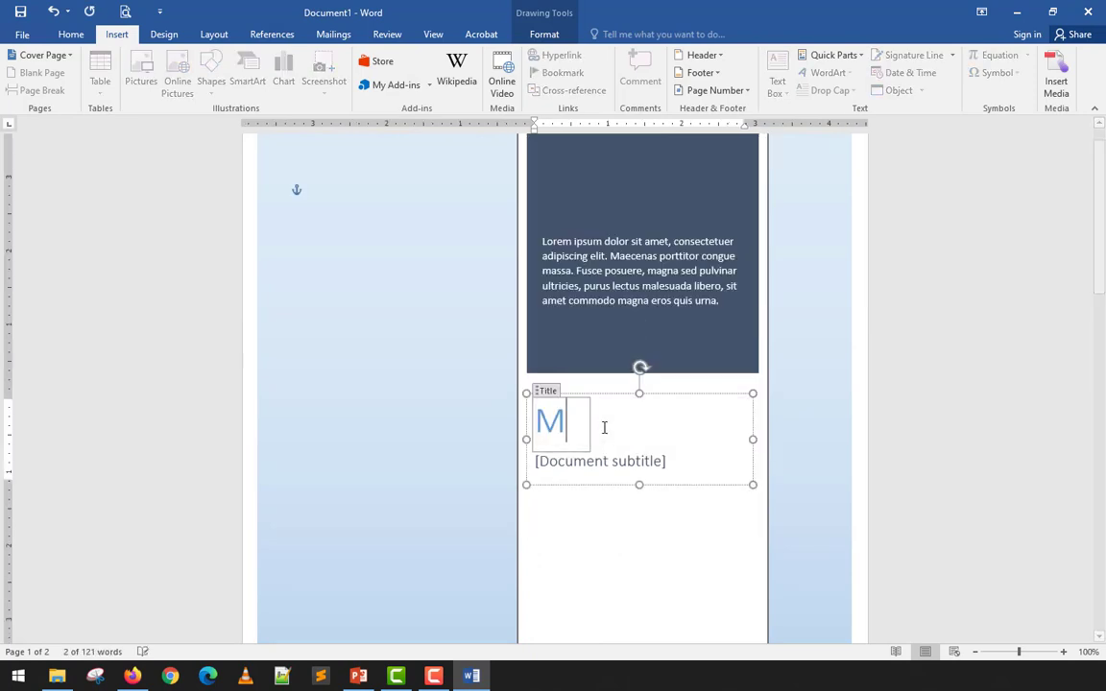
type("y Project")
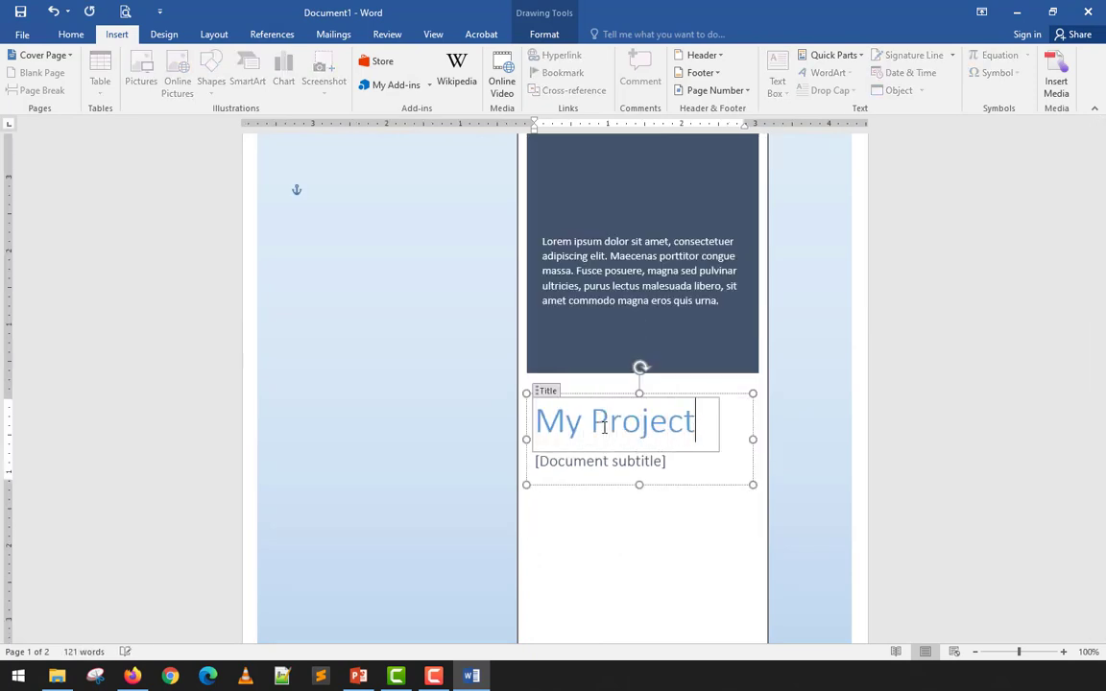
left_click(635, 461)
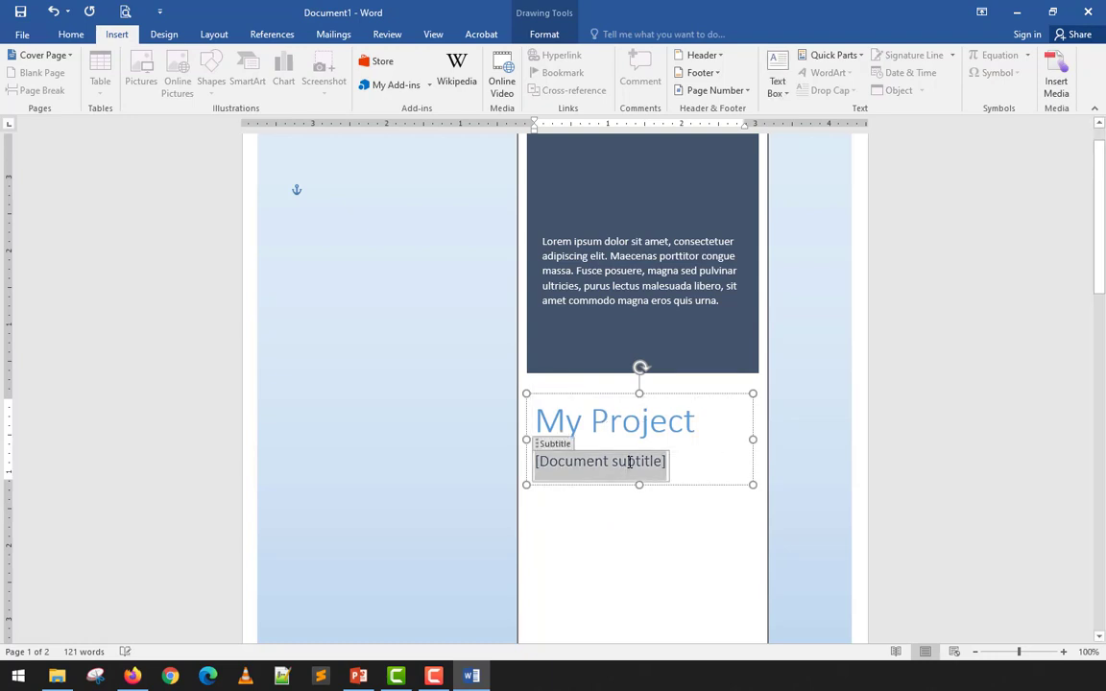
type("S.Y. 20")
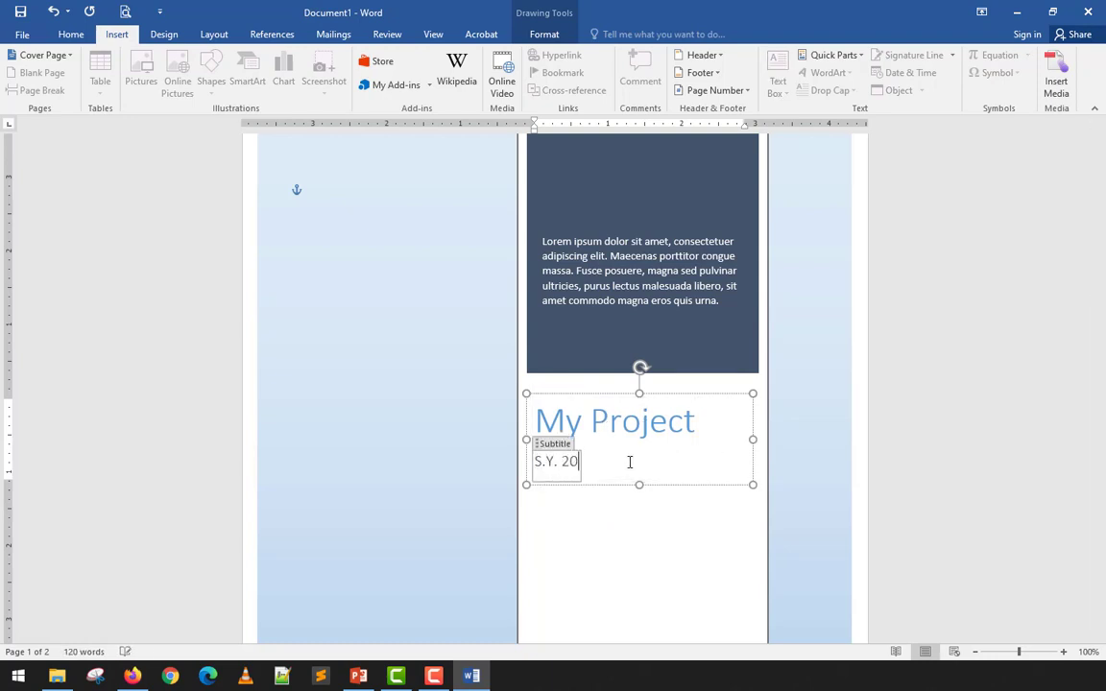
type("20-2021")
- Replace the existing author name on the cover with the author's full name
scroll(624, 468, "down", 3)
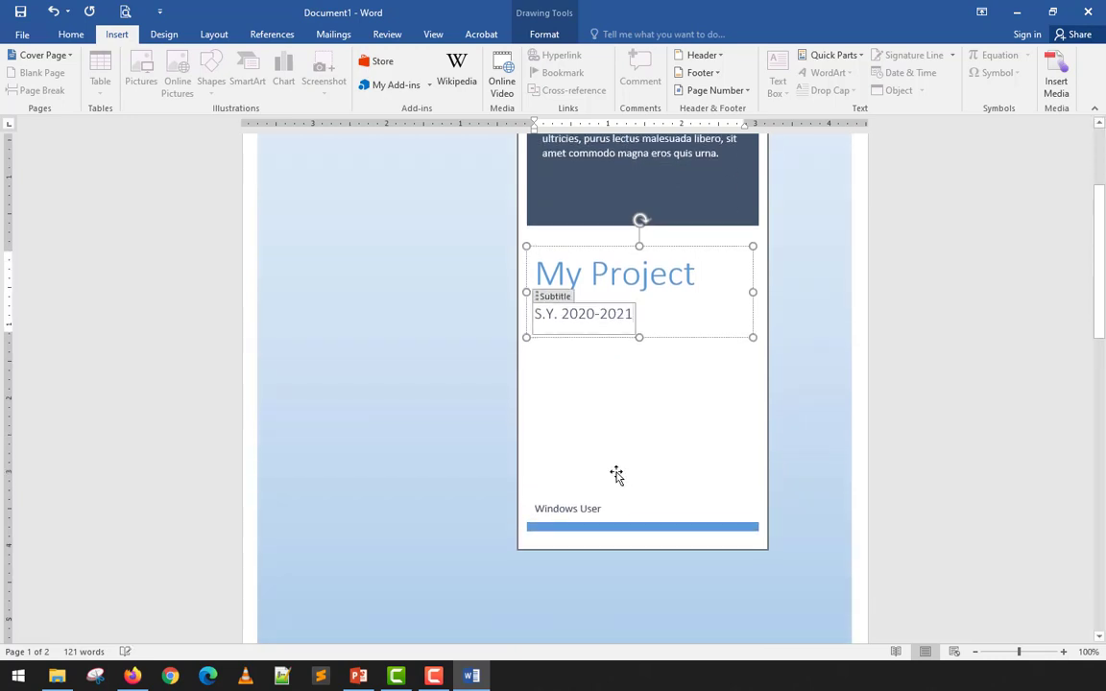
left_click(591, 511)
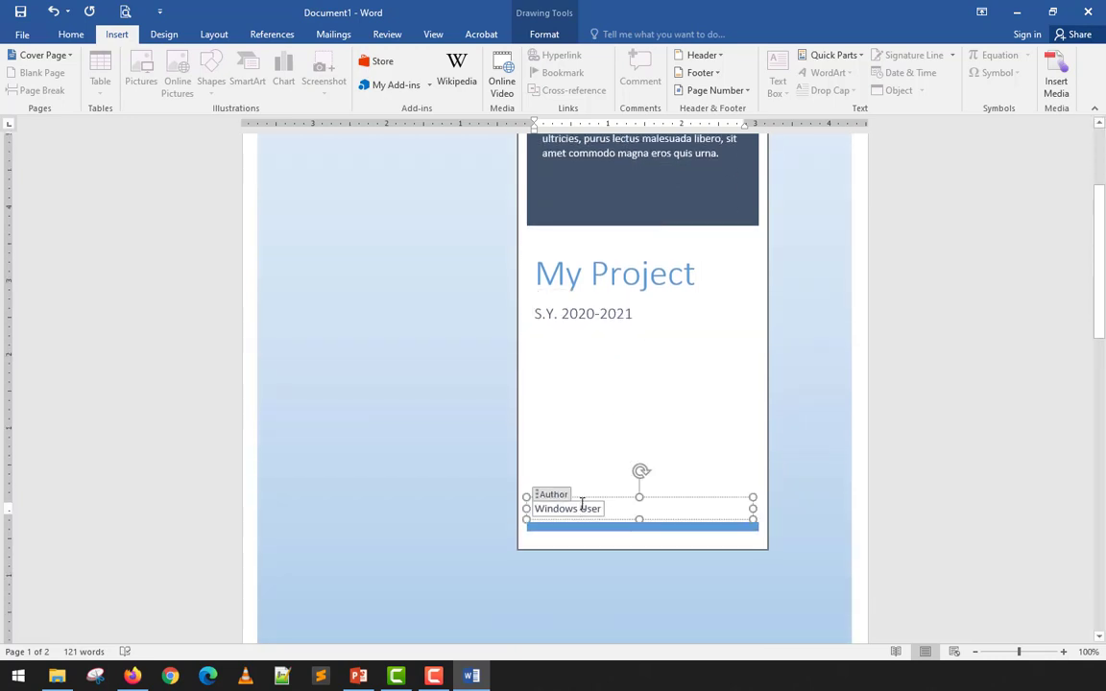
triple_click(581, 503)
type("Ren")
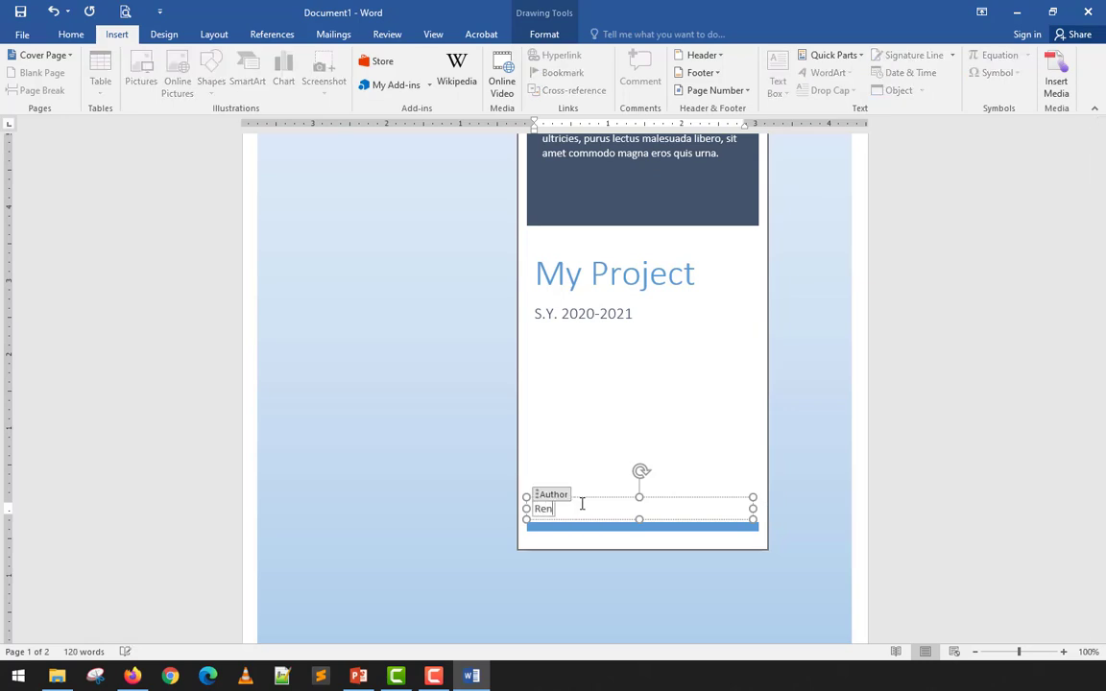
type("mark A. Salalila")
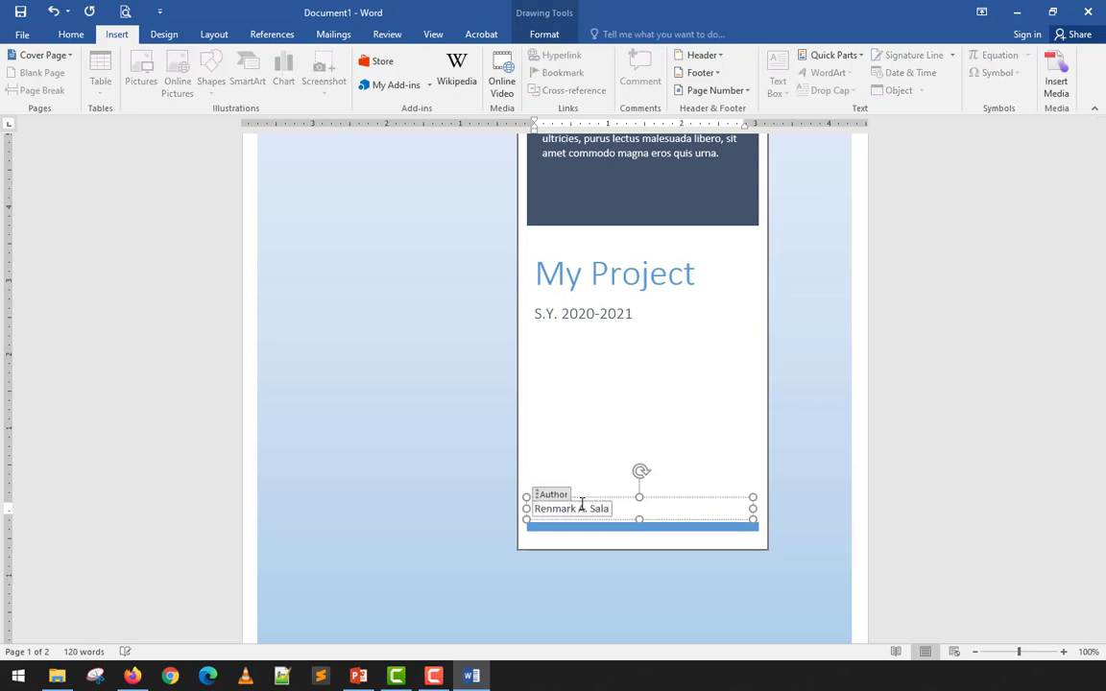
left_click(878, 442)
scroll(874, 462, "down", 5)
scroll(874, 461, "down", 3)
scroll(873, 462, "up", 5)
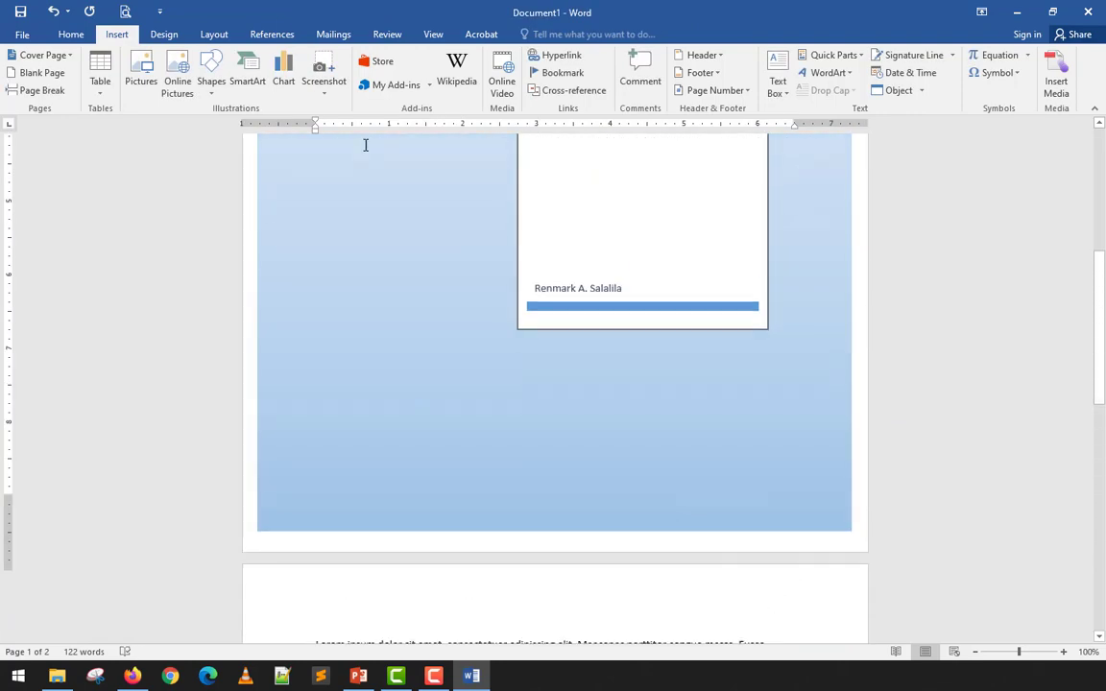
- Check the document in Print Preview, then return to editing
left_click(126, 11)
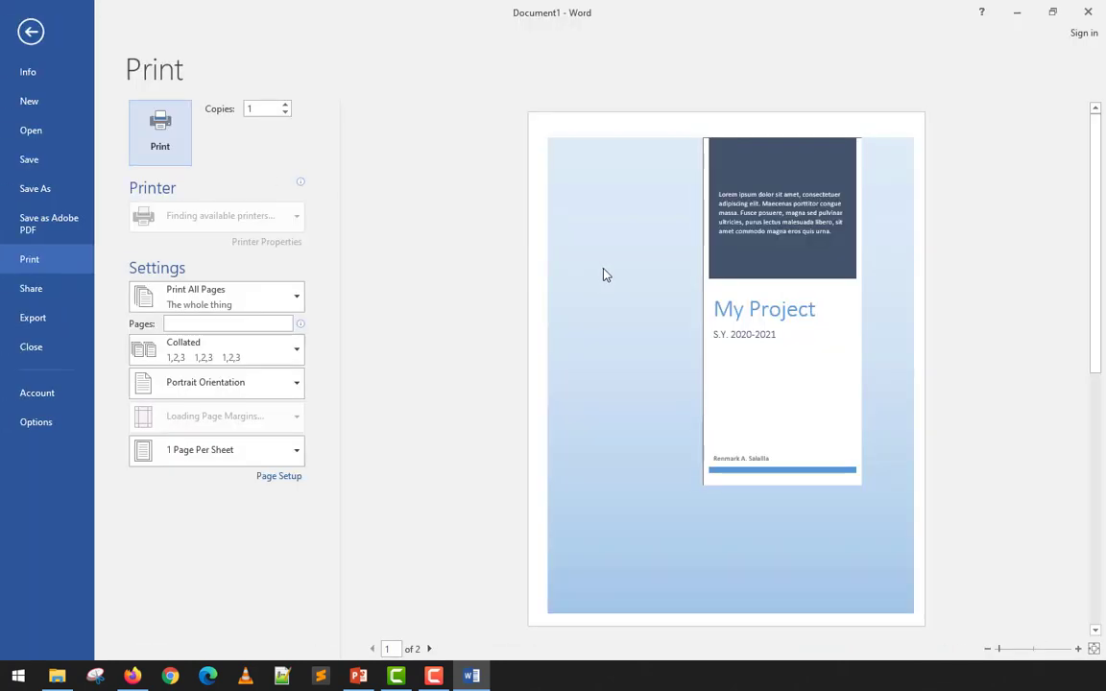
scroll(691, 308, "down", 2)
scroll(691, 308, "up", 2)
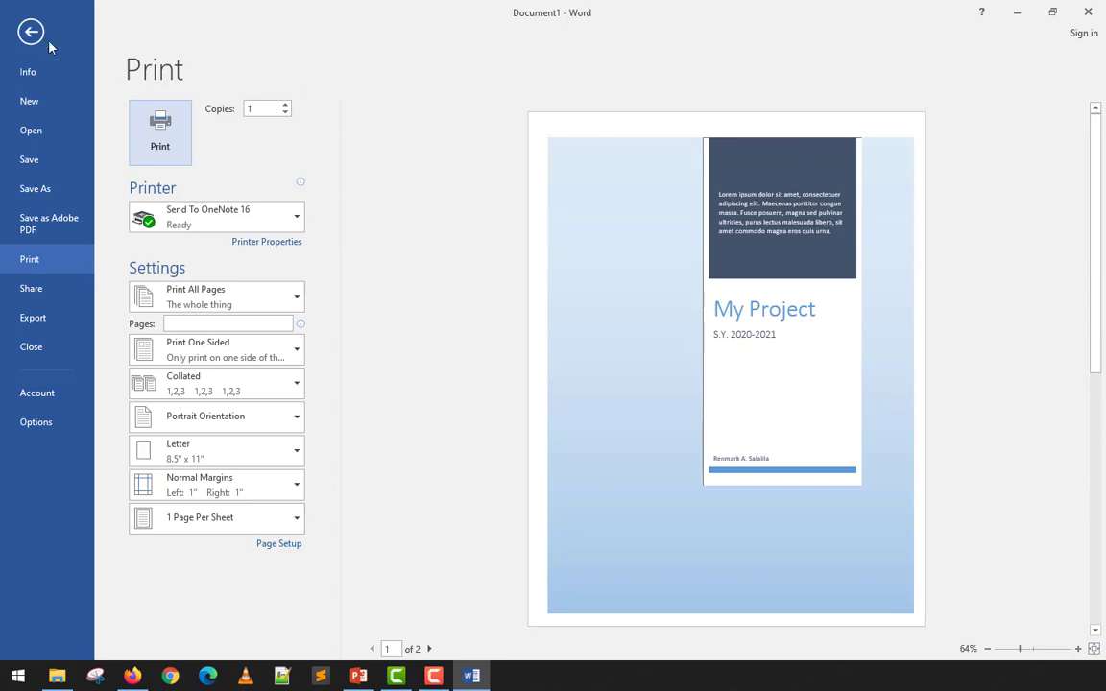
left_click(35, 37)
- Browse the Design tab's Themes gallery and close it without applying a theme
scroll(403, 234, "up", 2)
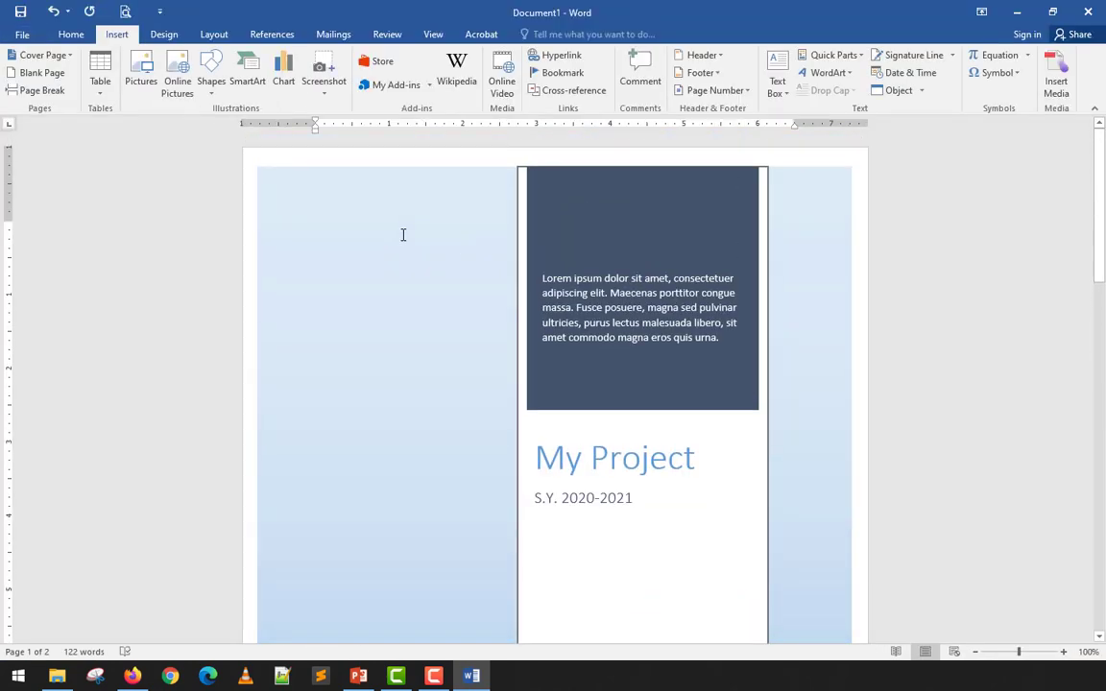
left_click(169, 37)
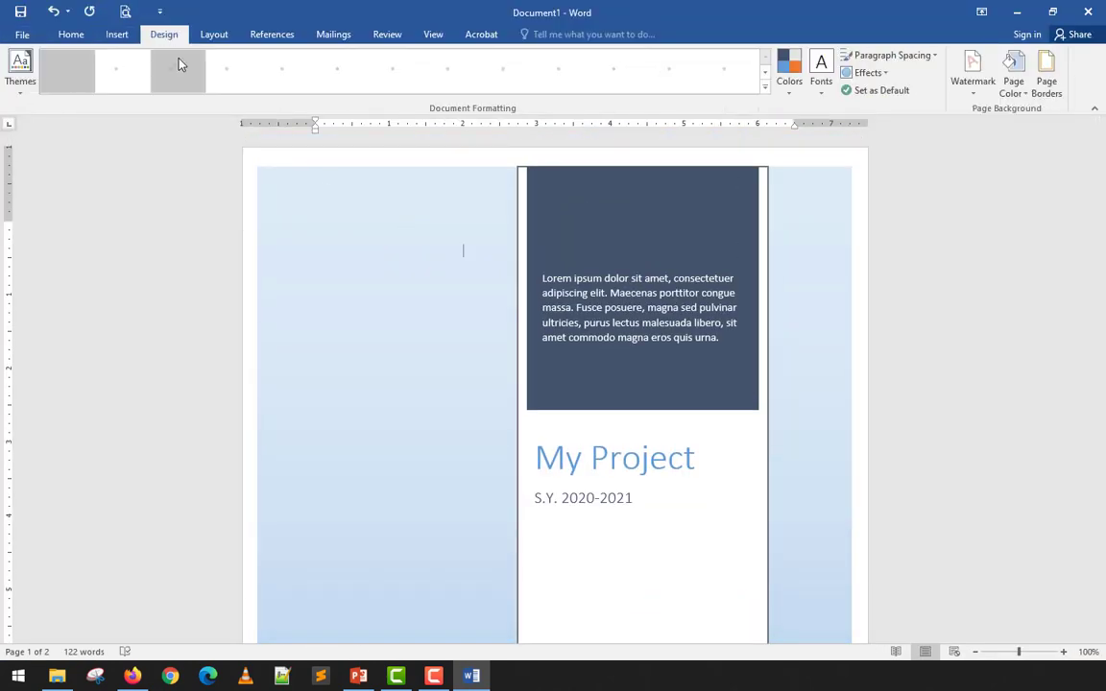
left_click(13, 82)
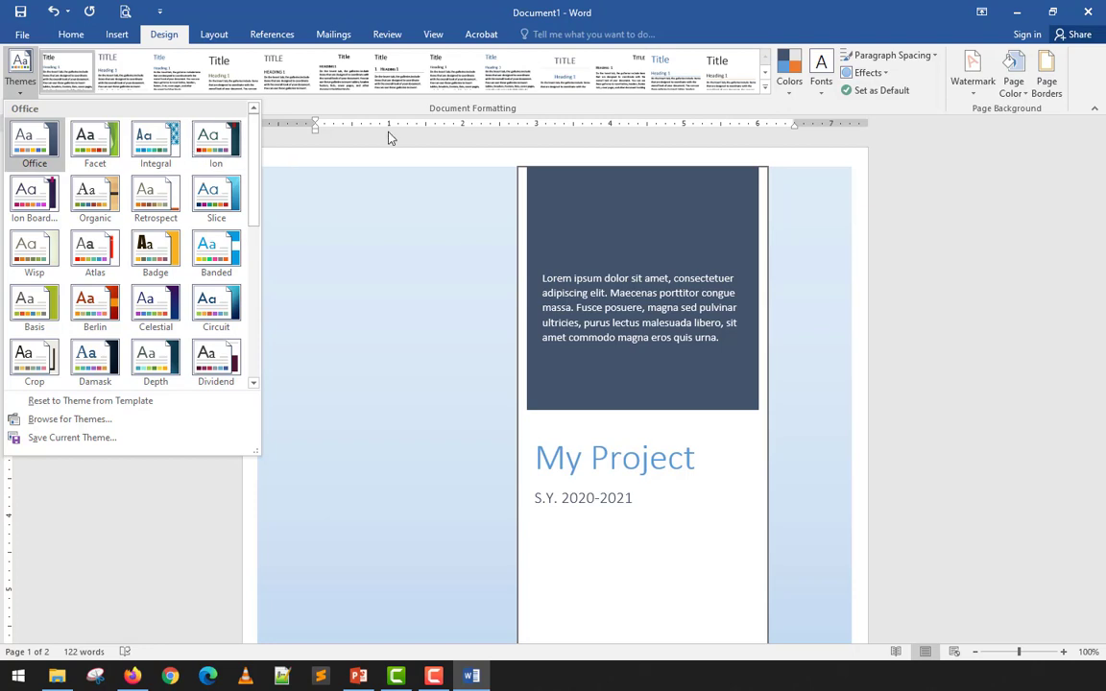
left_click(462, 247)
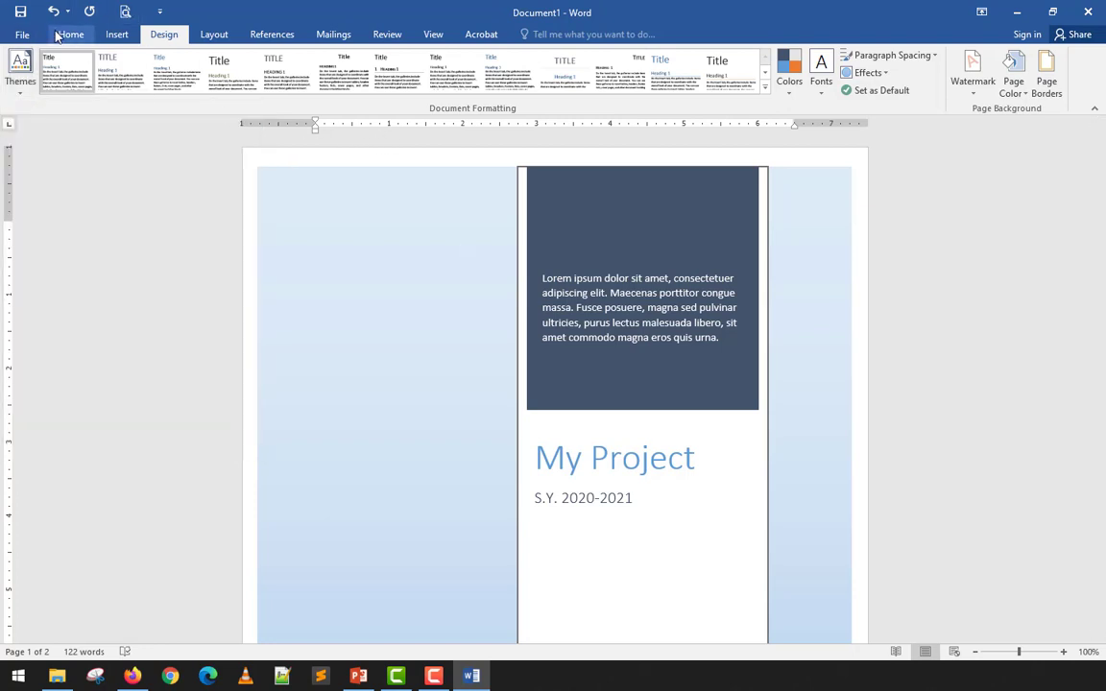
- Try the Banded, Facet and Grid cover page designs in turn
left_click(116, 35)
left_click(59, 55)
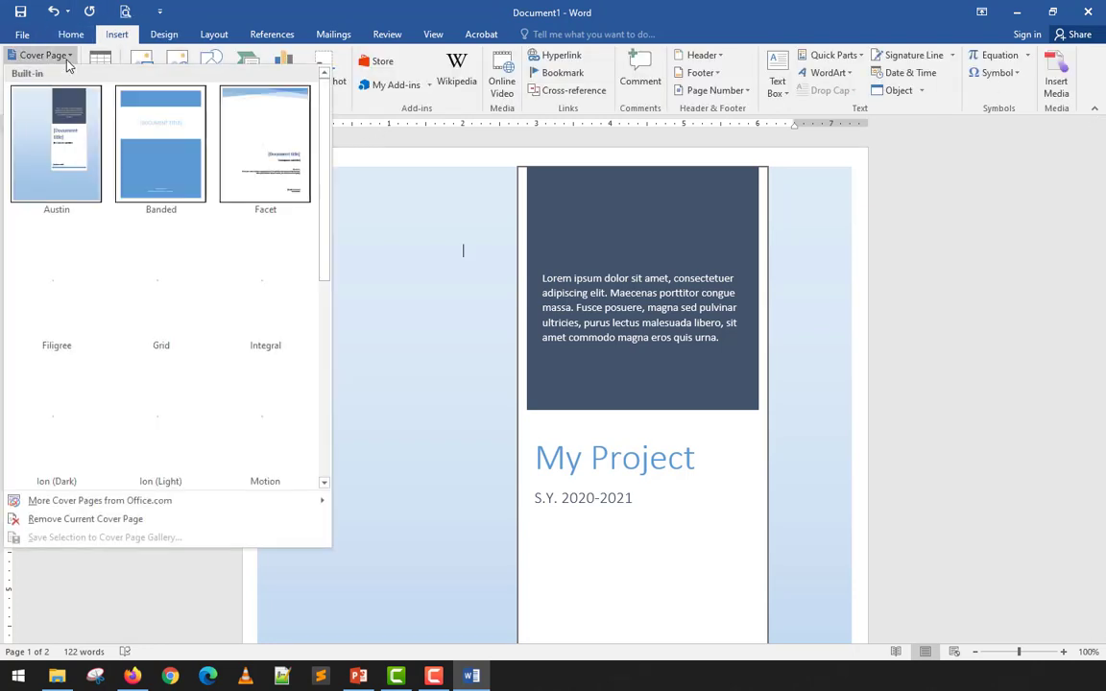
left_click(166, 171)
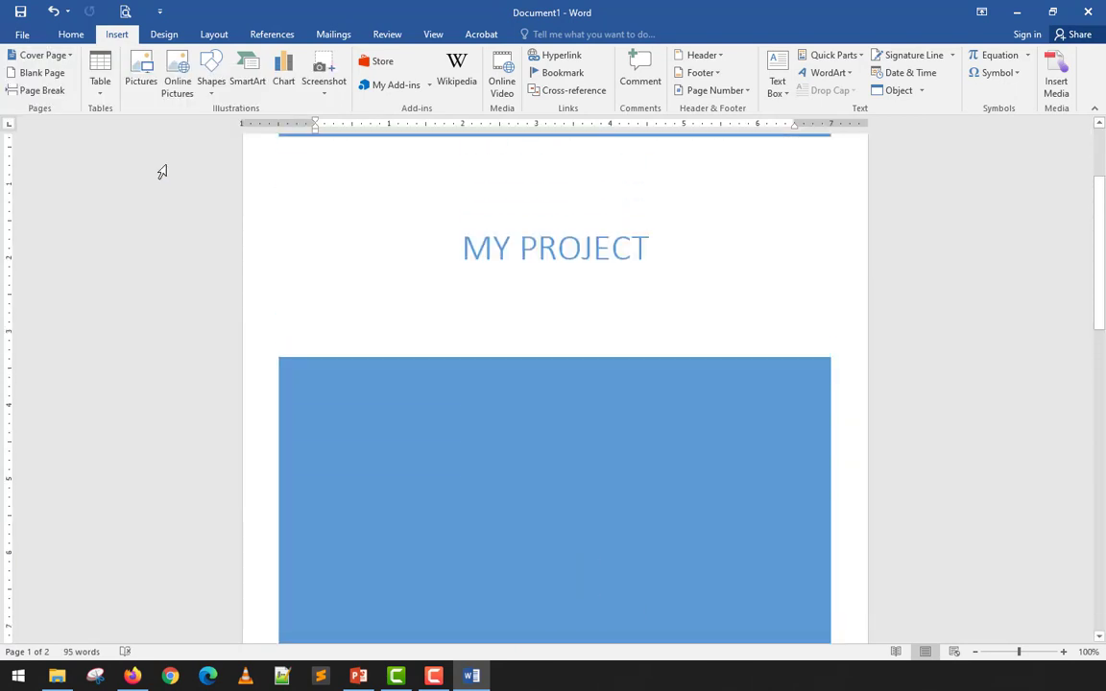
left_click(43, 55)
left_click(262, 137)
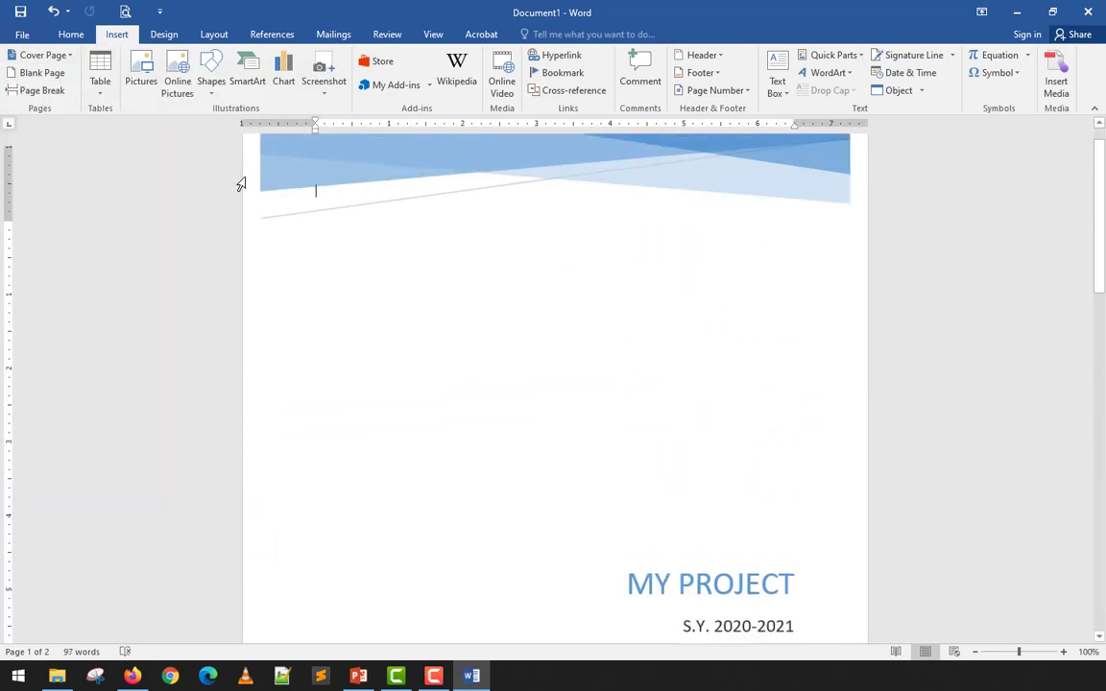
left_click(56, 58)
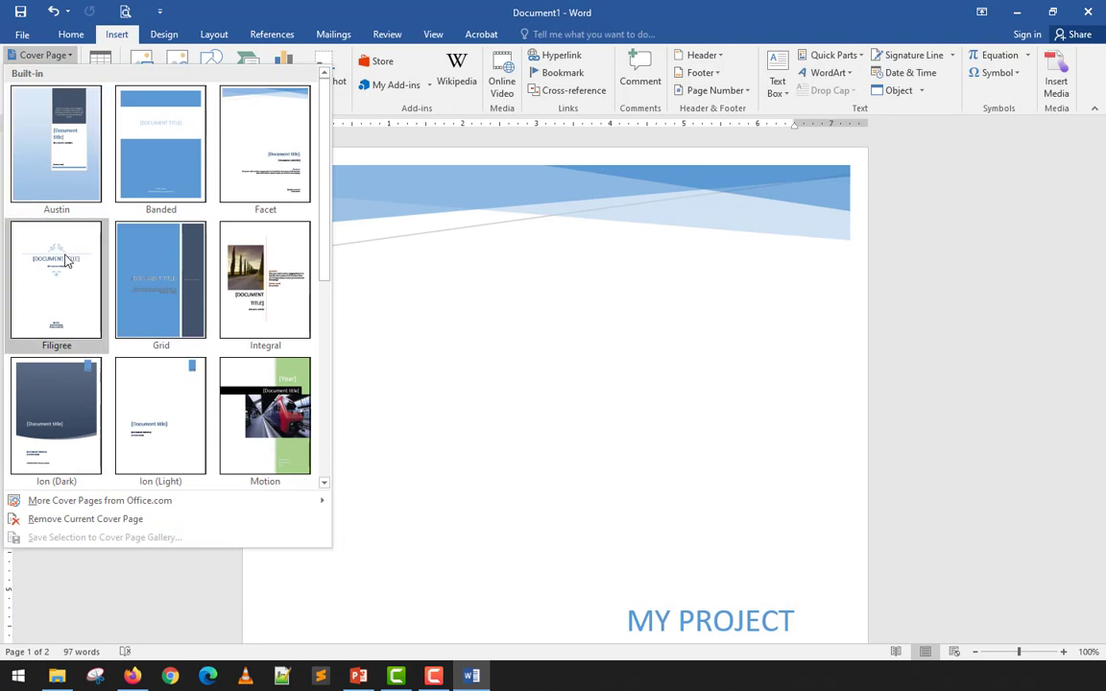
scroll(74, 337, "down", 3)
scroll(73, 343, "up", 3)
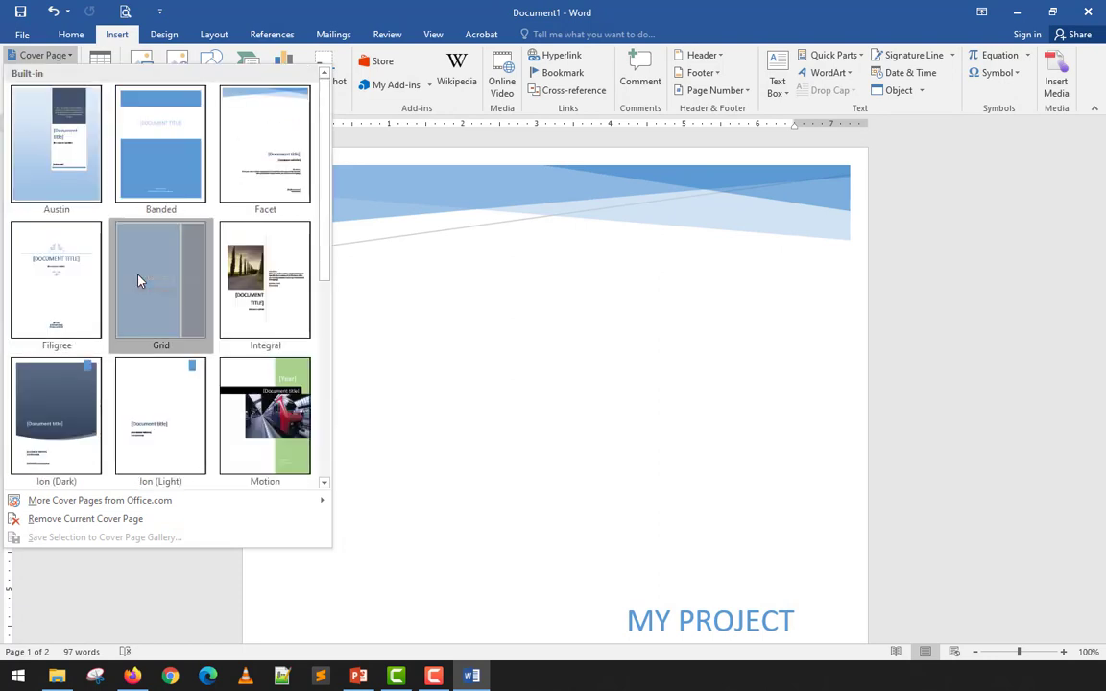
left_click(124, 248)
- Replace the cover with the Slice (Light) design
scroll(264, 307, "down", 6)
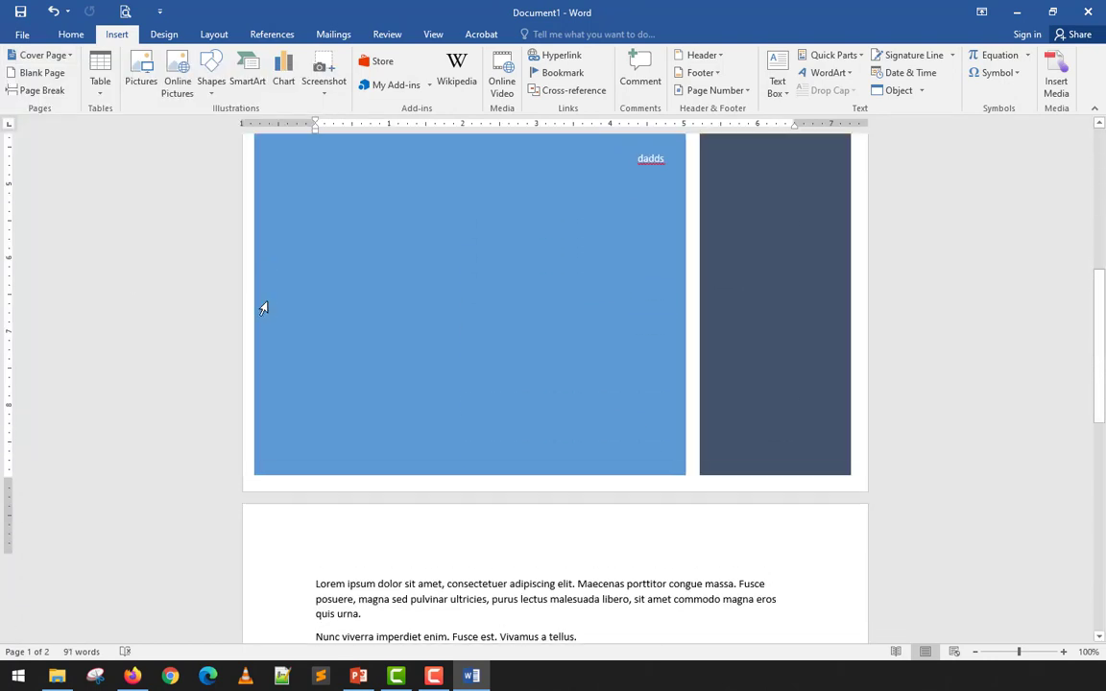
scroll(264, 307, "up", 3)
left_click(64, 56)
scroll(144, 288, "down", 3)
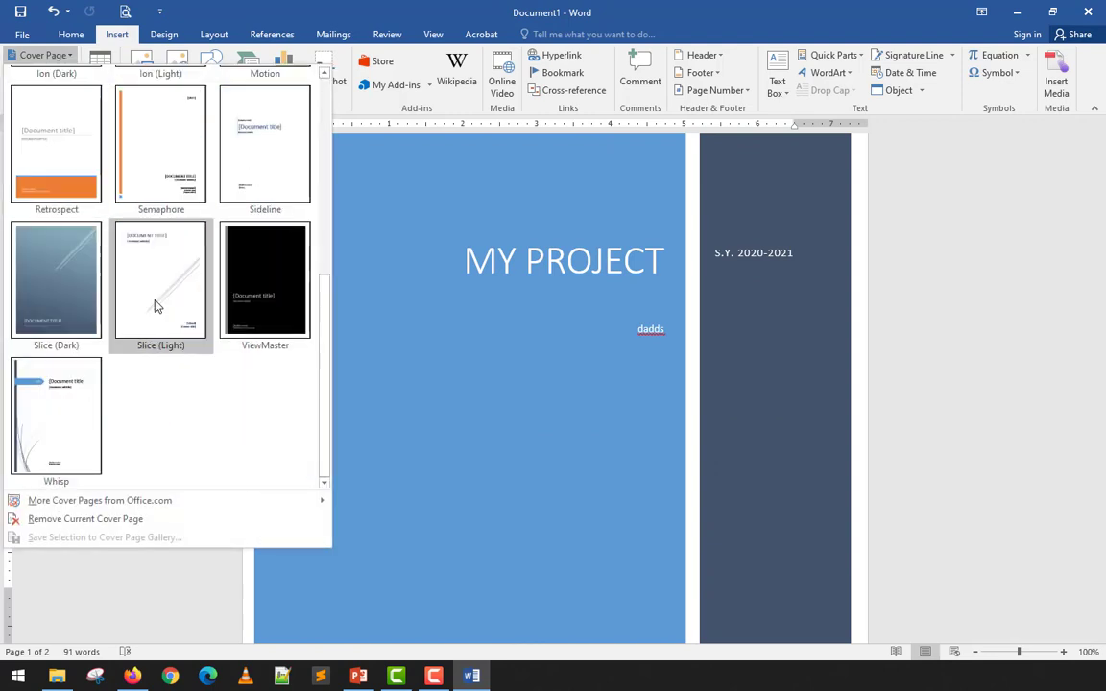
left_click(145, 313)
scroll(145, 315, "down", 4)
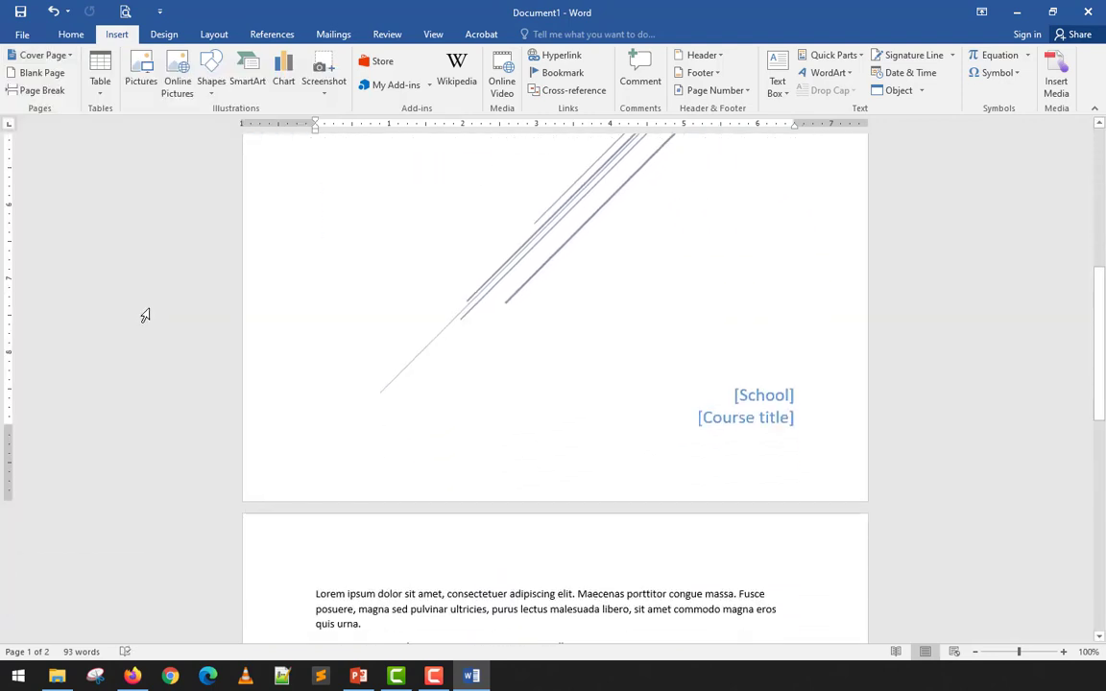
scroll(145, 315, "up", 5)
scroll(145, 314, "up", 2)
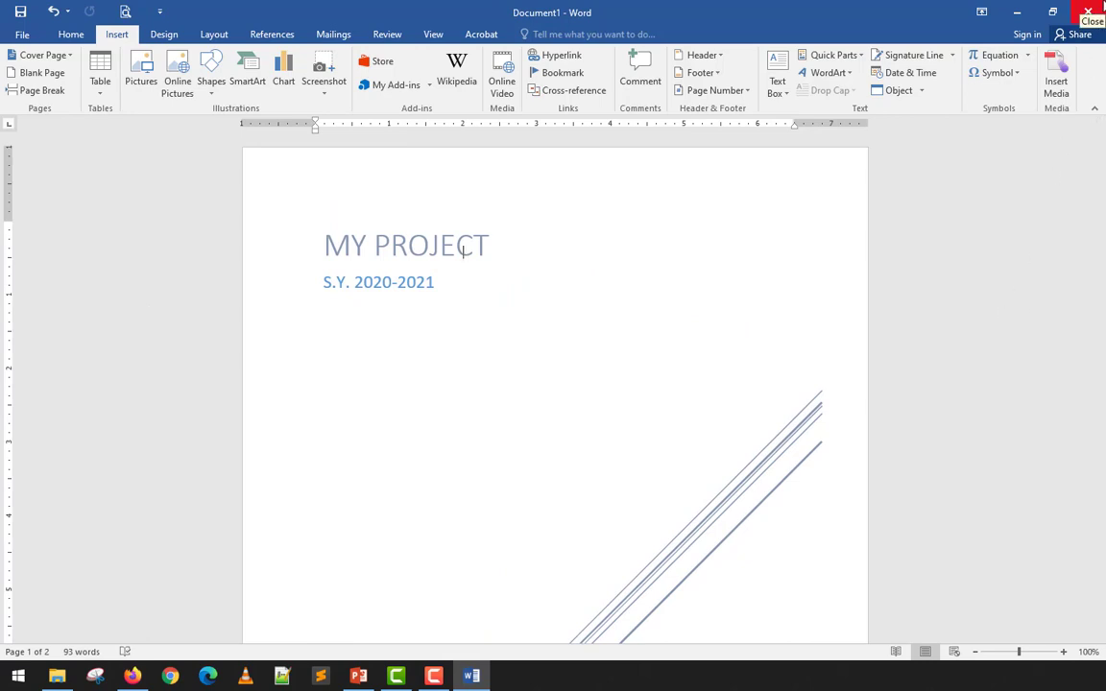
- Close the cover-page document window and open Drop Cap.docx from the desktop
left_click(1100, 8)
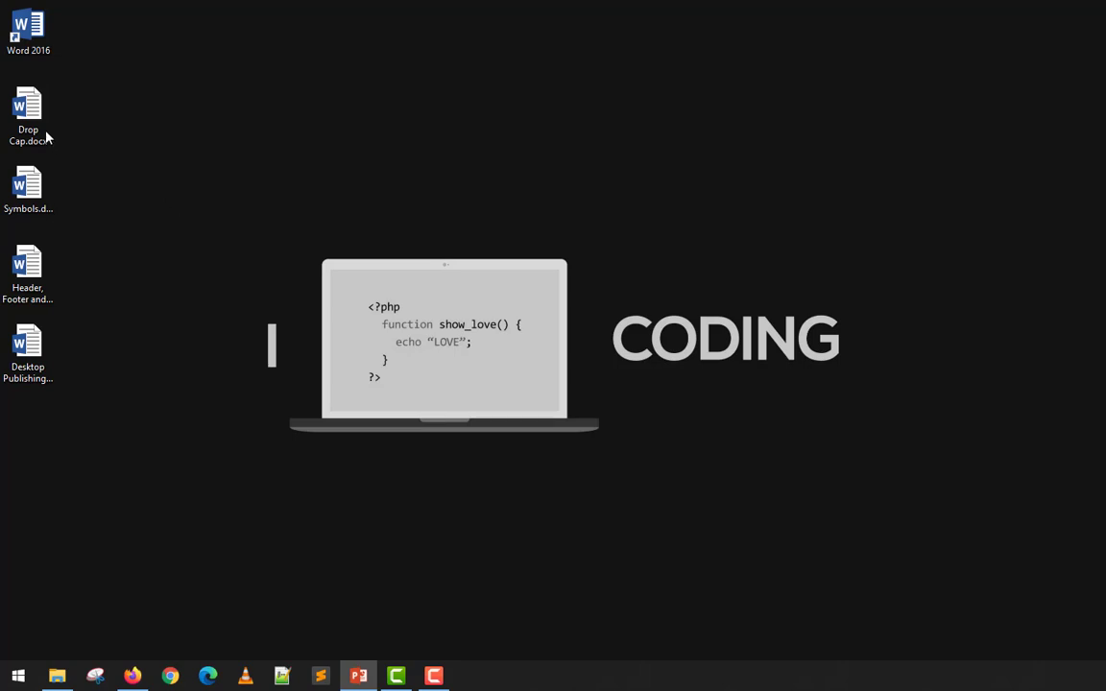
left_click(25, 118)
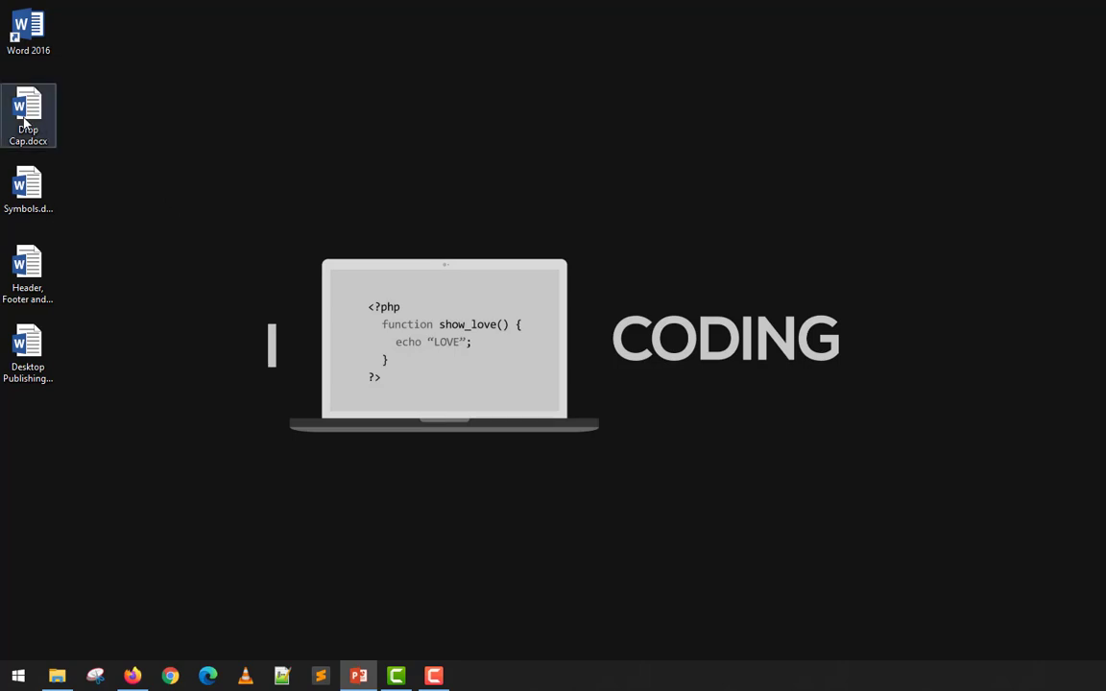
double_click(25, 118)
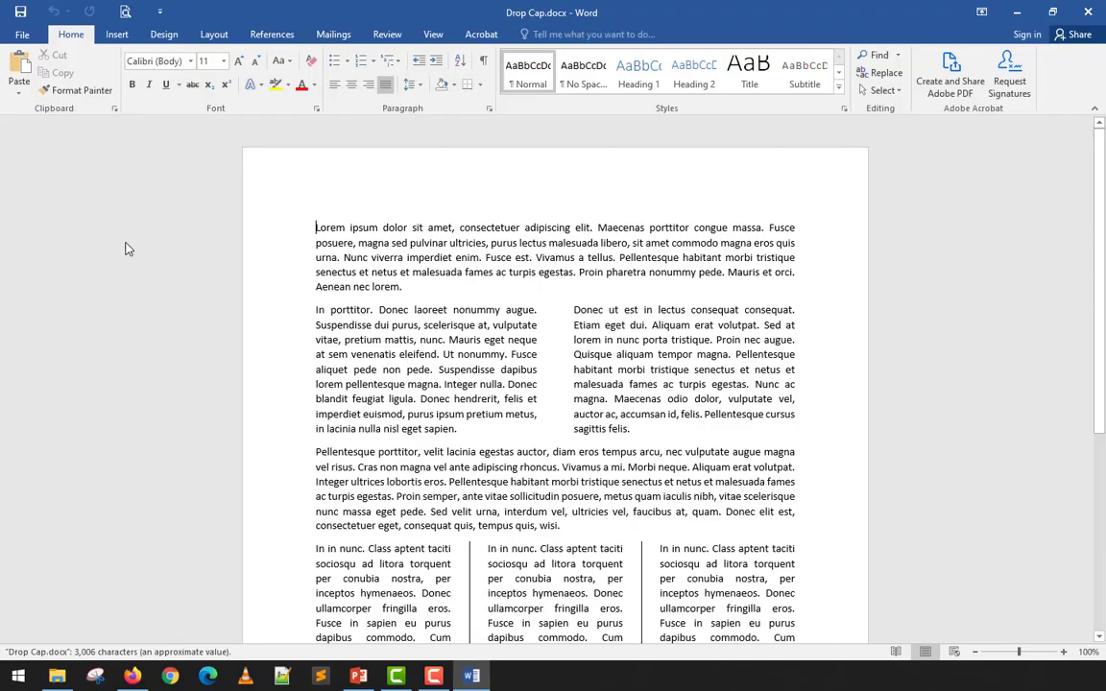
- Scroll through Drop Cap.docx, then select the L of 'Lorem' in the first paragraph
scroll(387, 326, "down", 6)
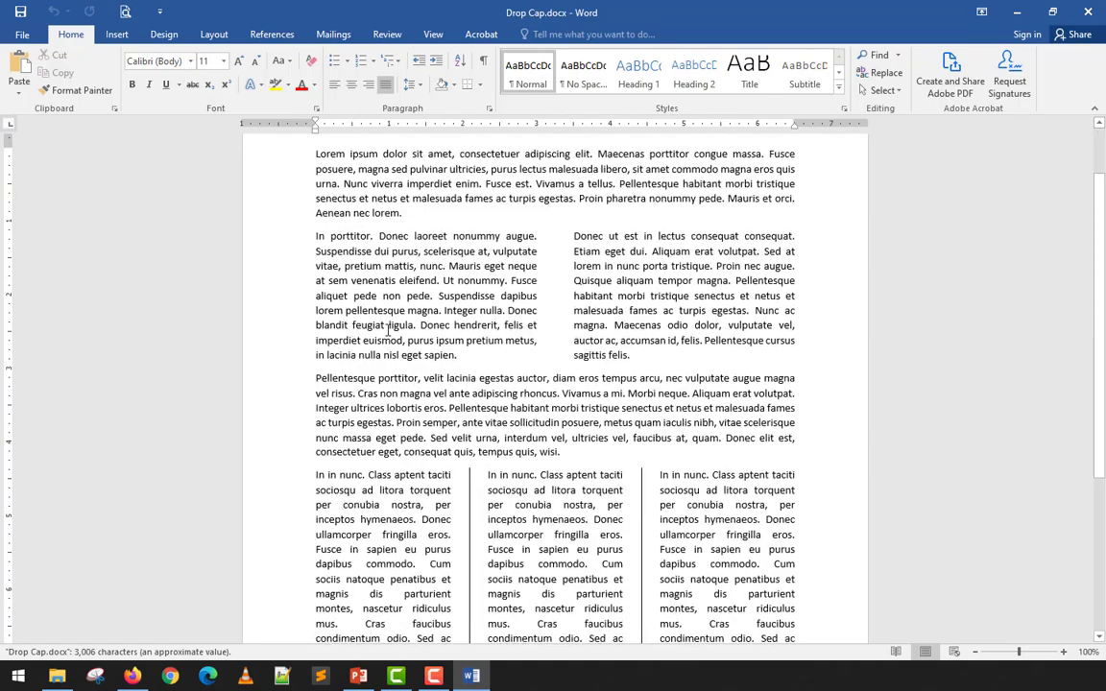
scroll(387, 327, "up", 3)
scroll(388, 327, "down", 4)
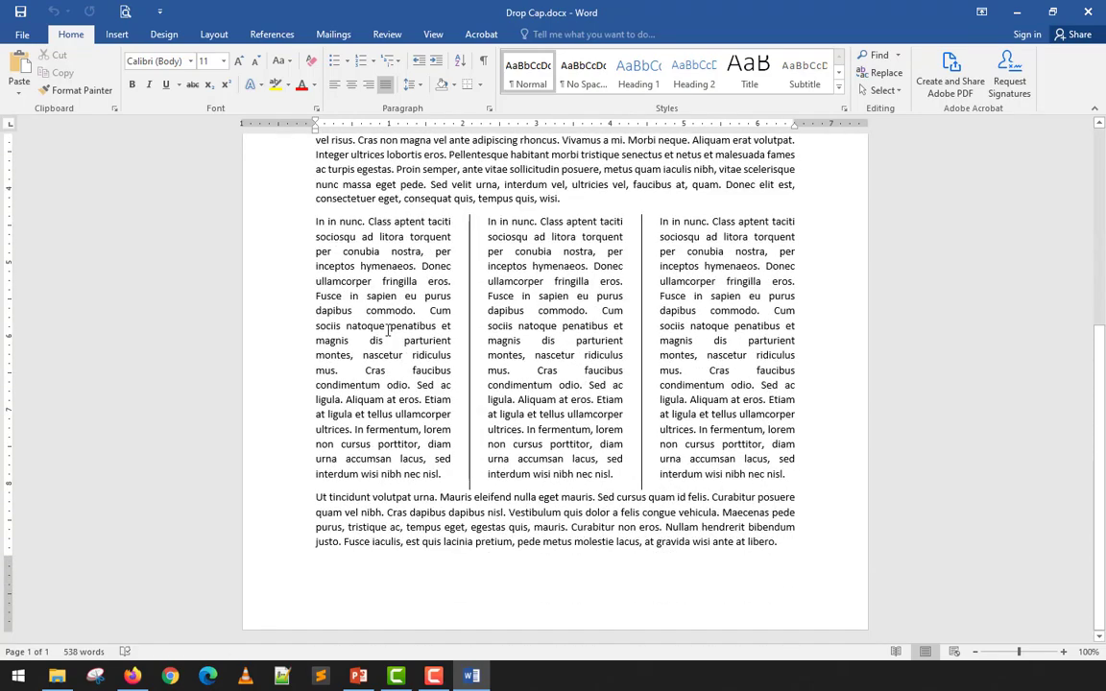
scroll(388, 327, "up", 7)
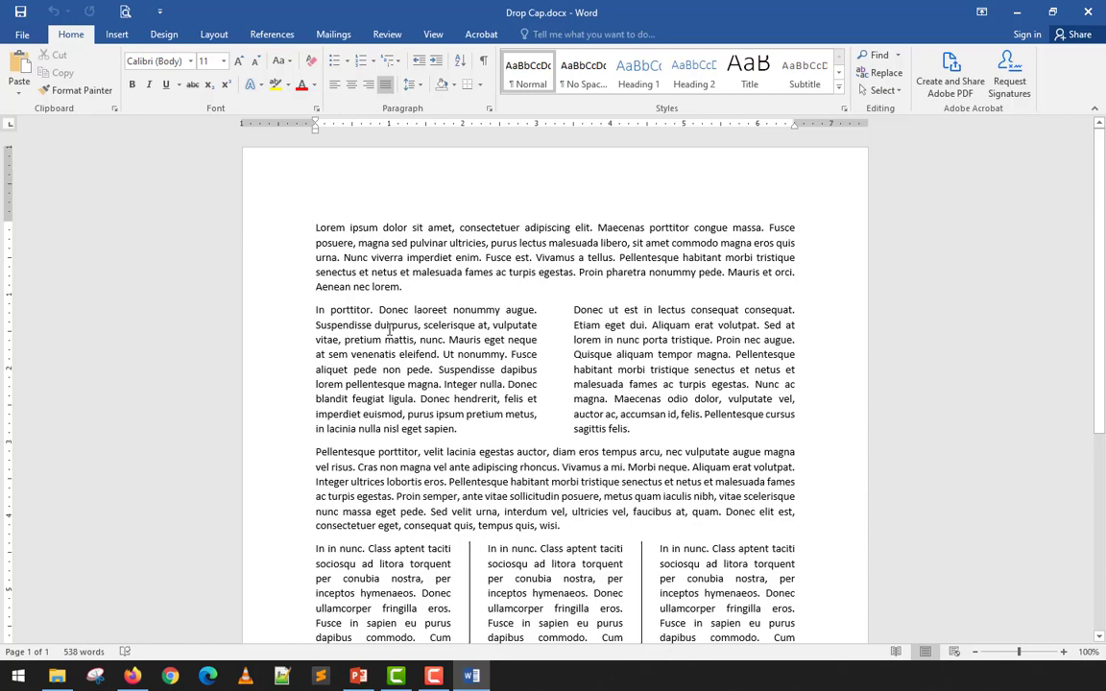
scroll(387, 328, "down", 7)
scroll(387, 328, "up", 4)
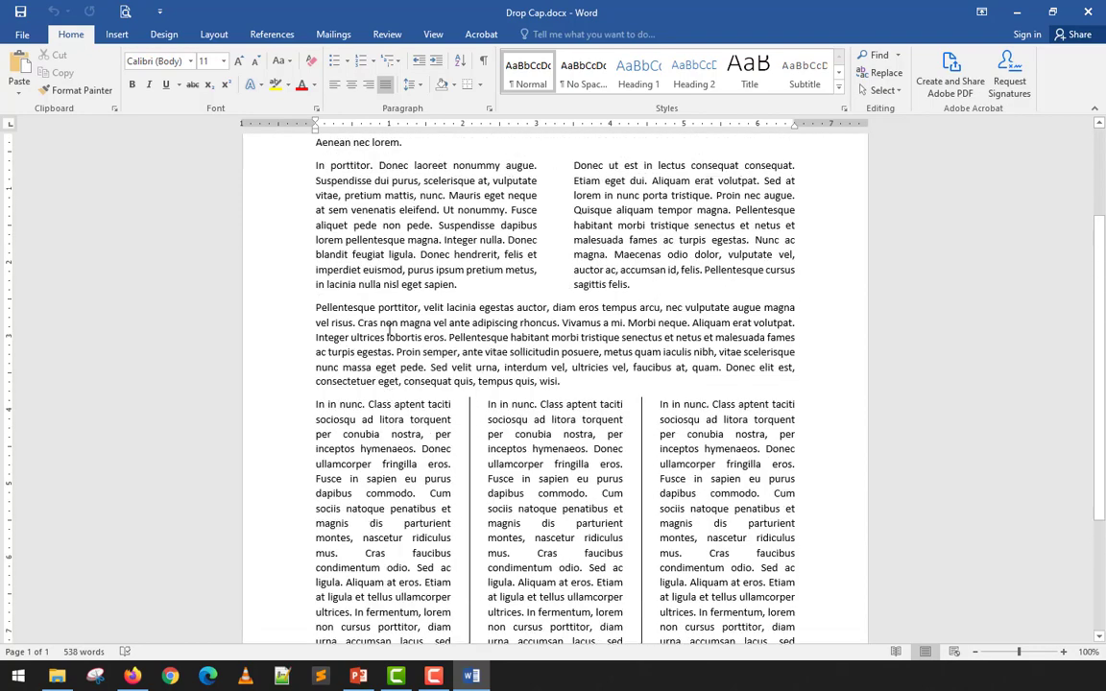
scroll(388, 327, "up", 3)
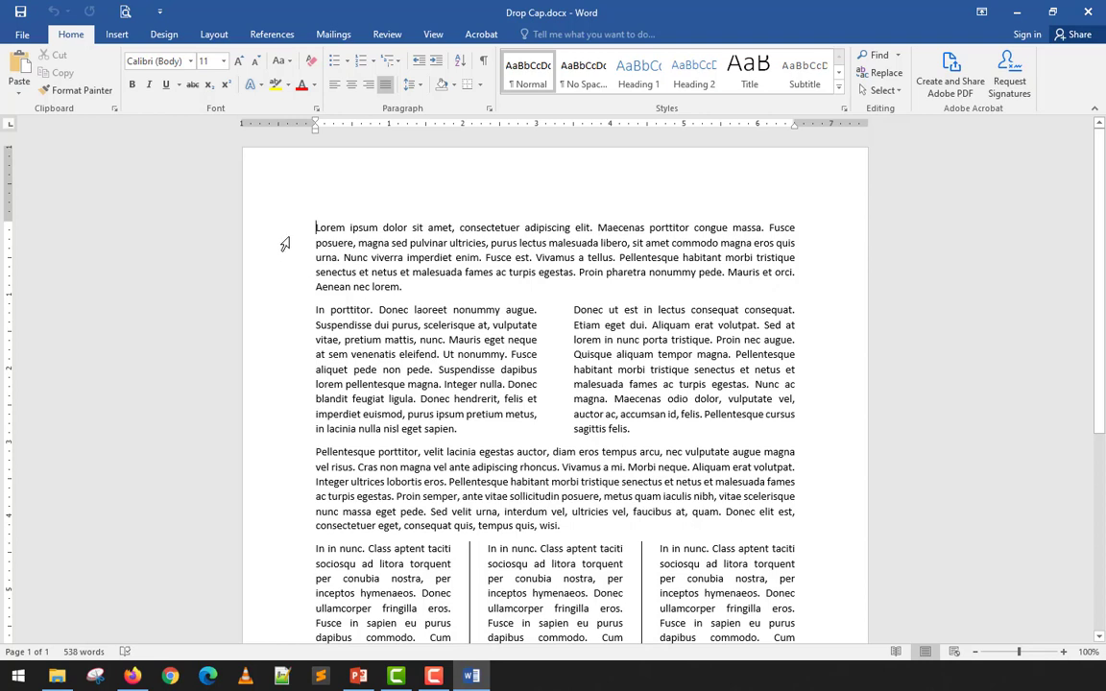
left_click_drag(310, 232, 320, 231)
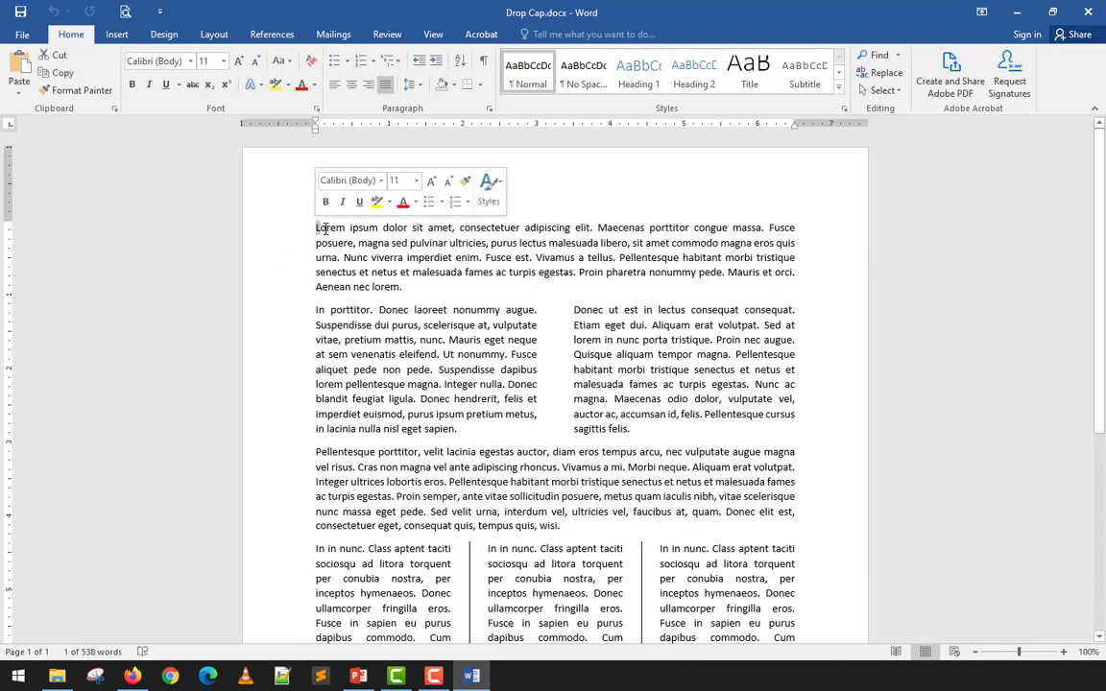
left_click(238, 60)
left_click(239, 61)
left_click(239, 61)
left_click(242, 63)
left_click(241, 63)
left_click(242, 64)
left_click(242, 63)
double_click(242, 64)
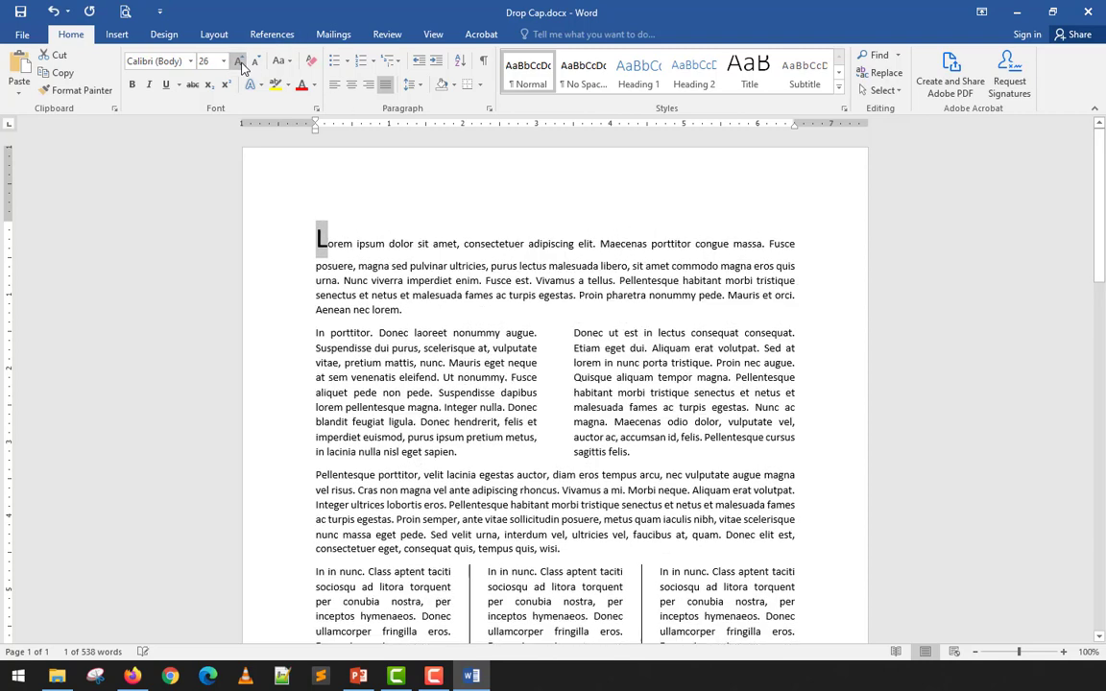
left_click(242, 63)
left_click(242, 64)
left_click(242, 63)
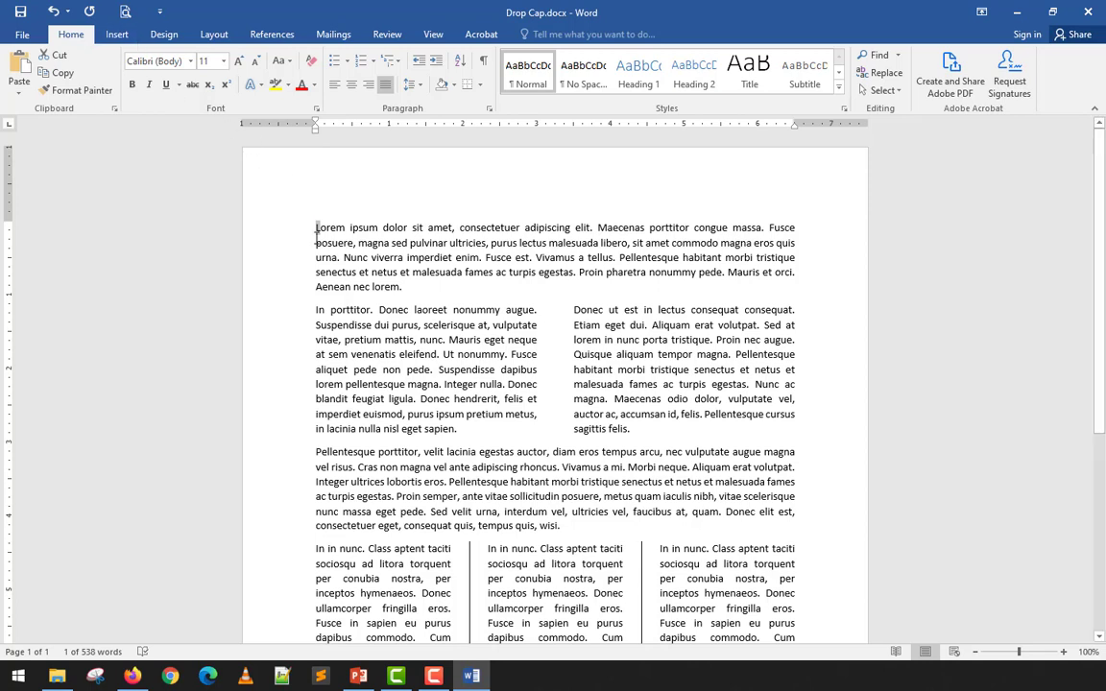
- Make the L of Lorem a Dropped capital and put the next paragraph's I In margin
left_click(116, 35)
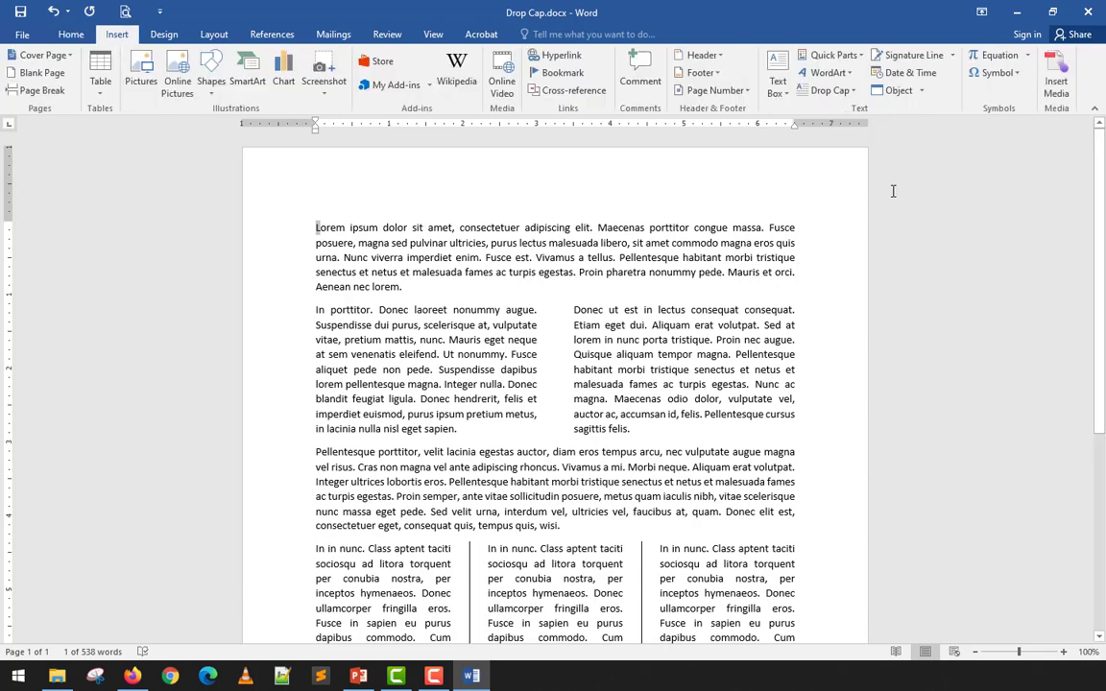
left_click(849, 96)
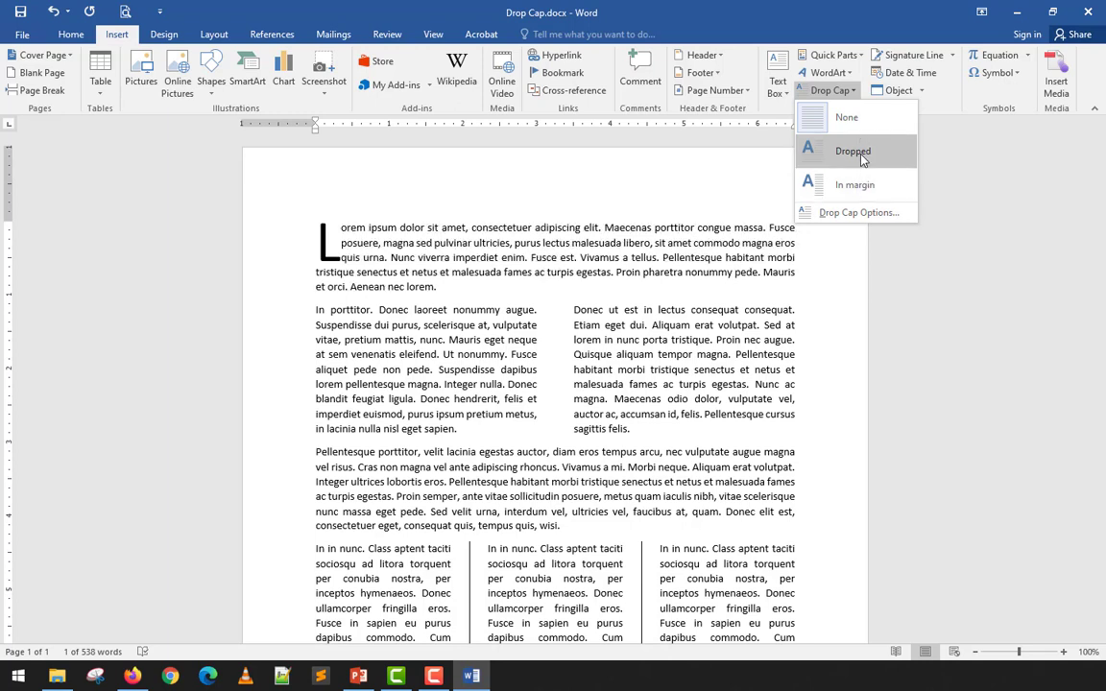
left_click(862, 160)
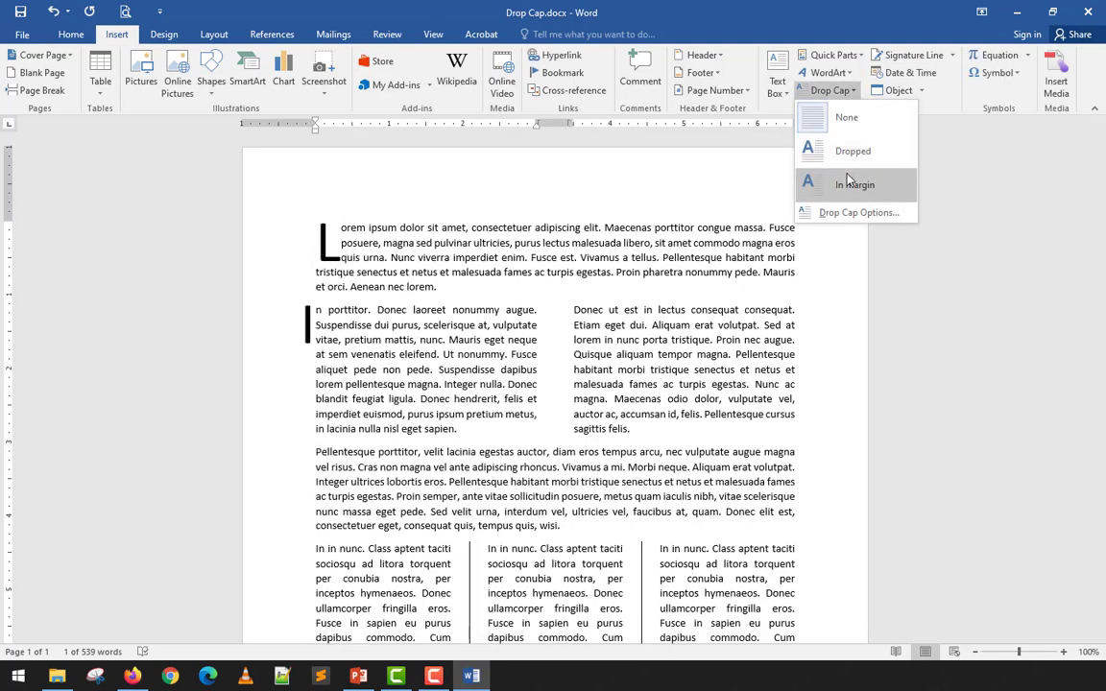
left_click(849, 182)
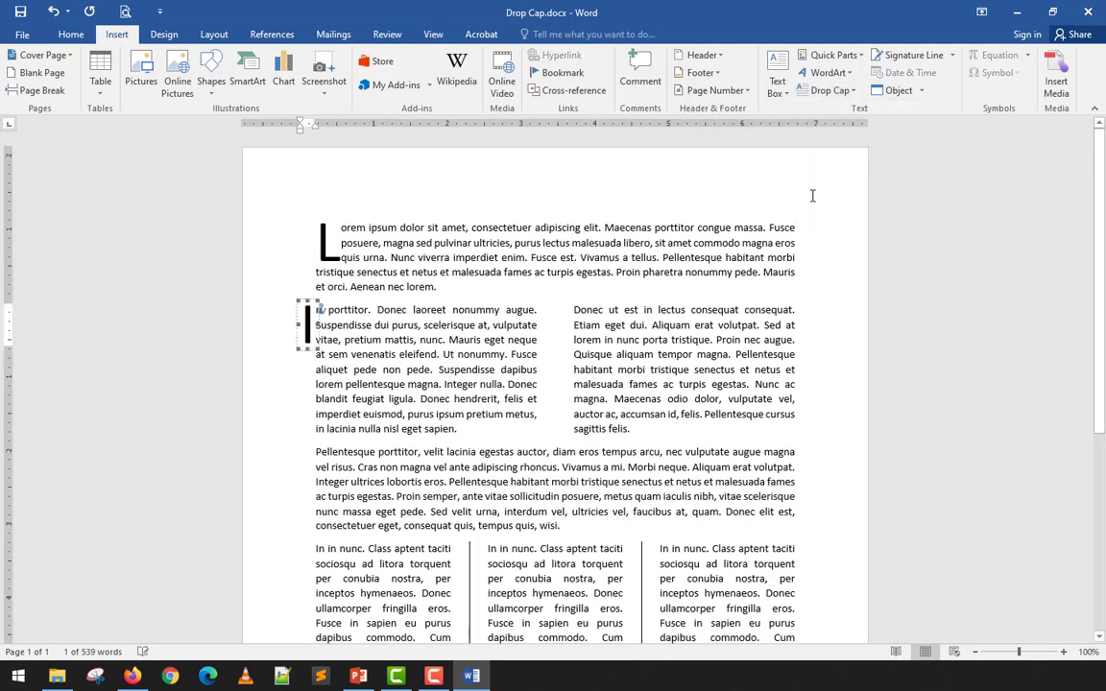
- Give the right column's D a Dropped capital through Drop Cap Options
left_click(574, 309)
left_click(828, 90)
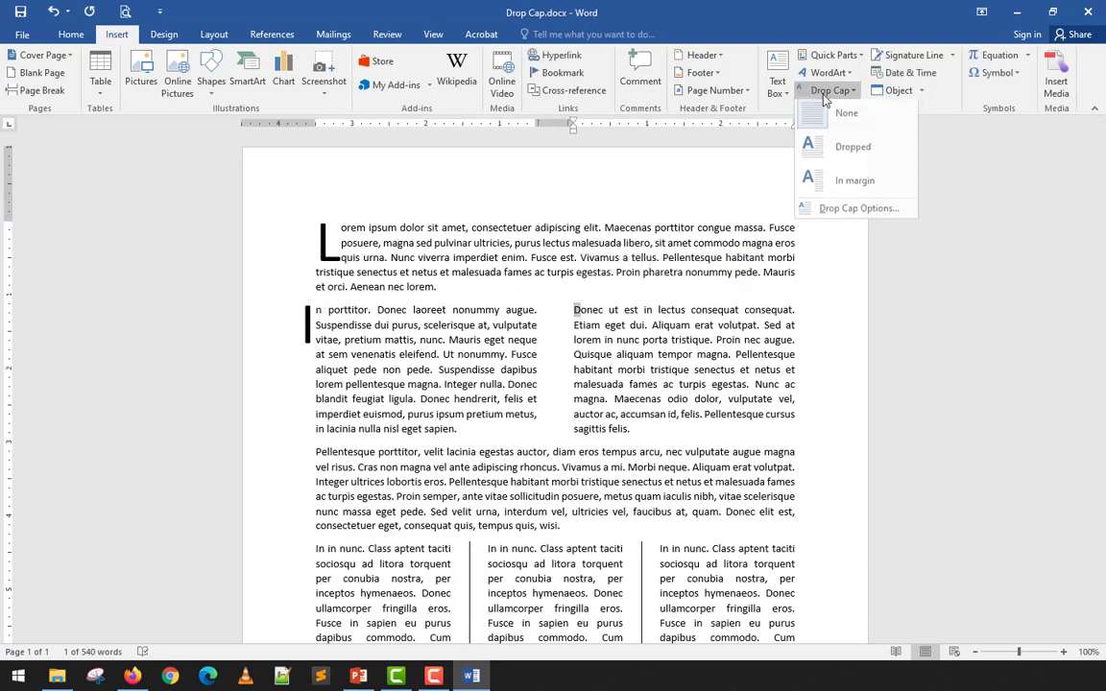
left_click(854, 213)
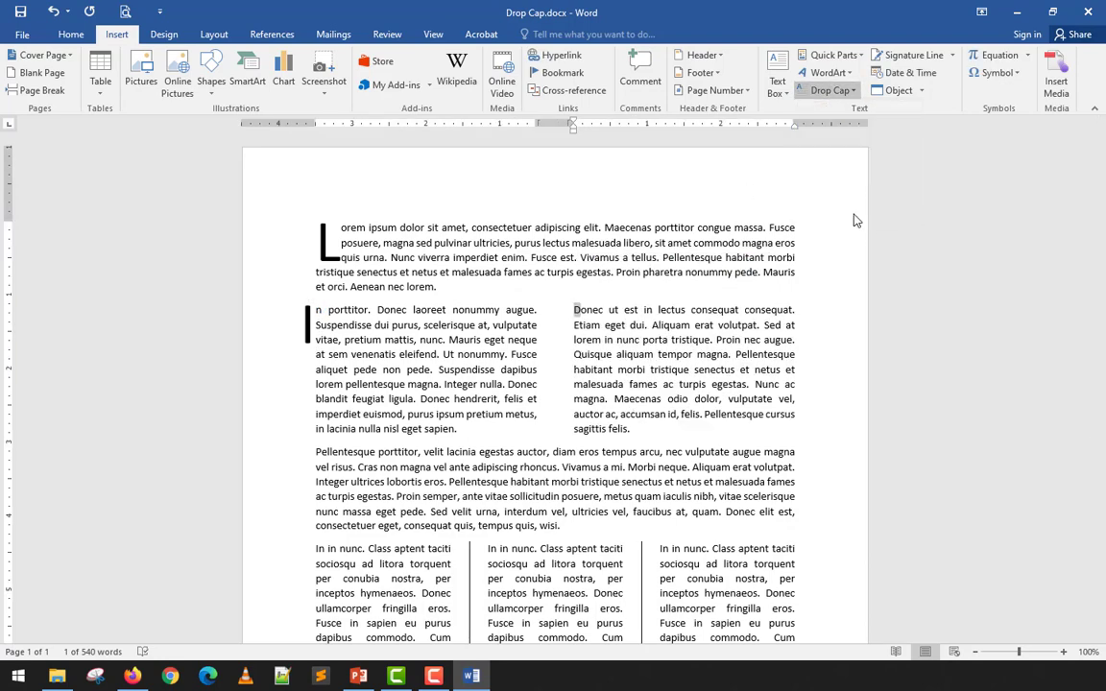
left_click(556, 272)
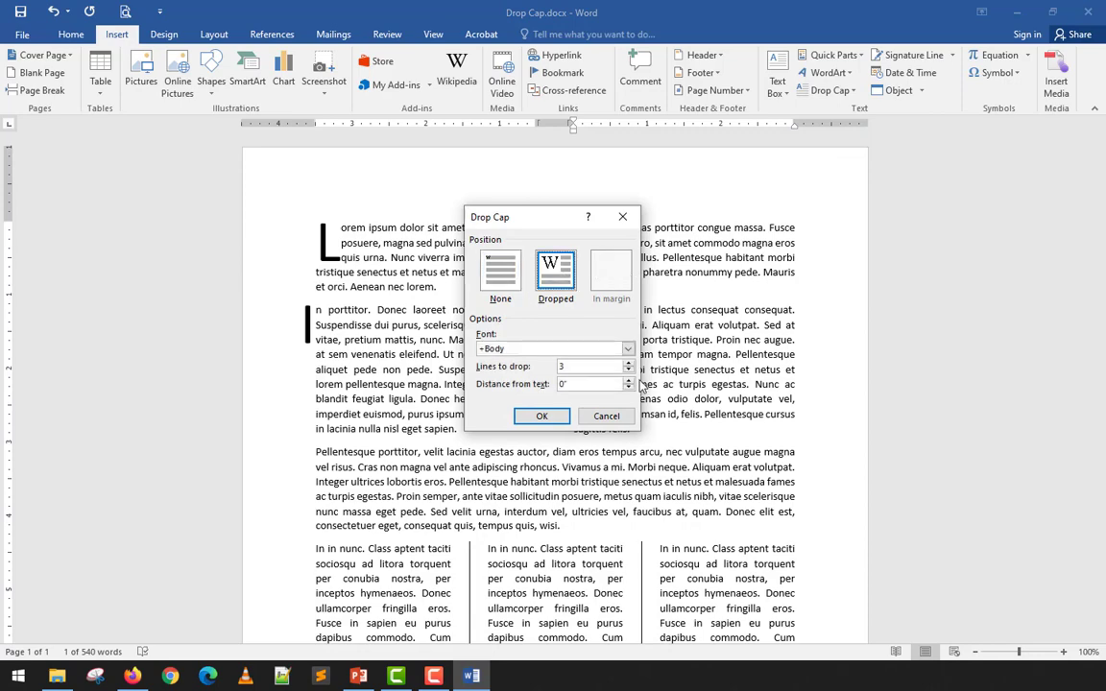
left_click(560, 414)
left_click(732, 374)
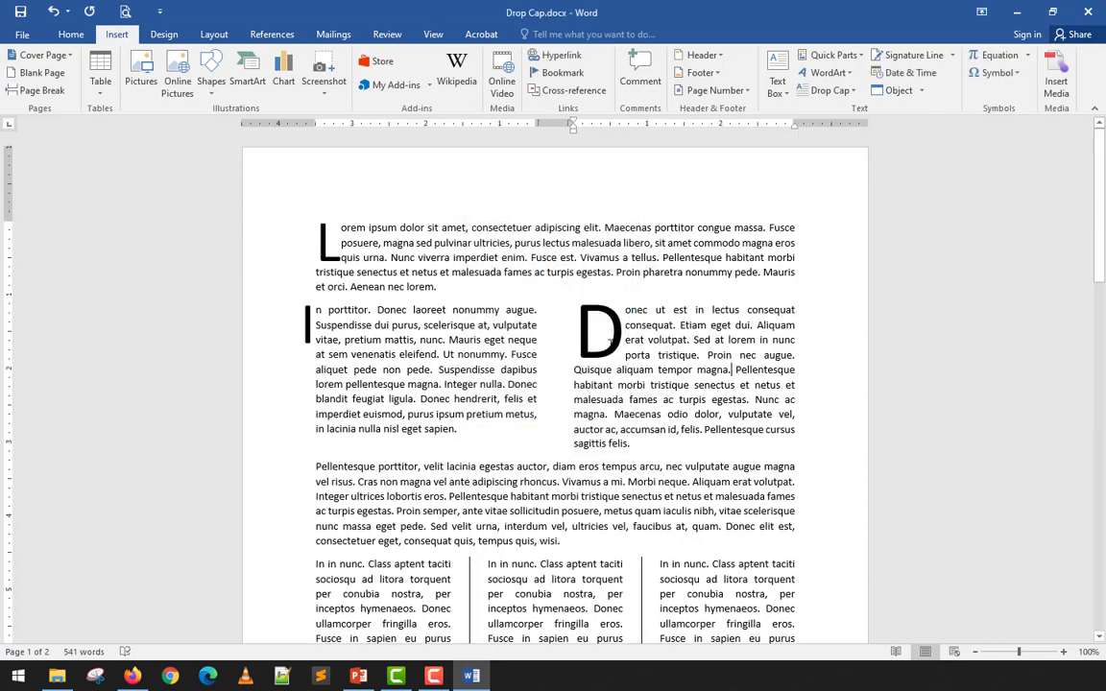
- Select the right-column text beside the dropped D, then return the caret to the body
left_click(437, 324)
scroll(441, 335, "down", 5)
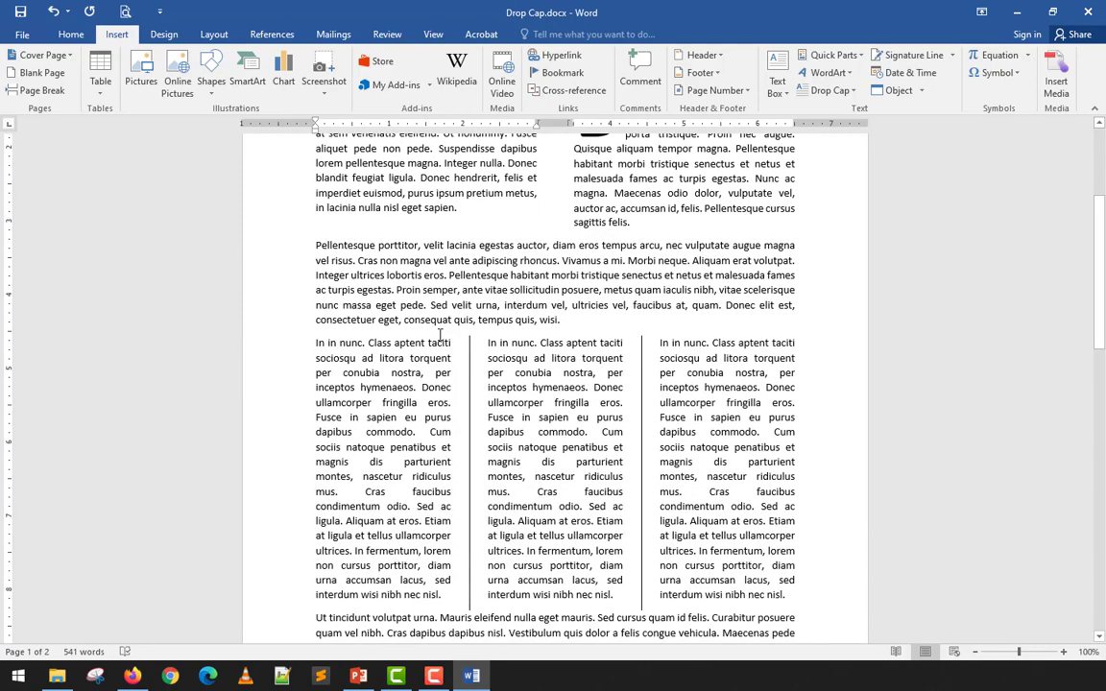
scroll(441, 335, "up", 3)
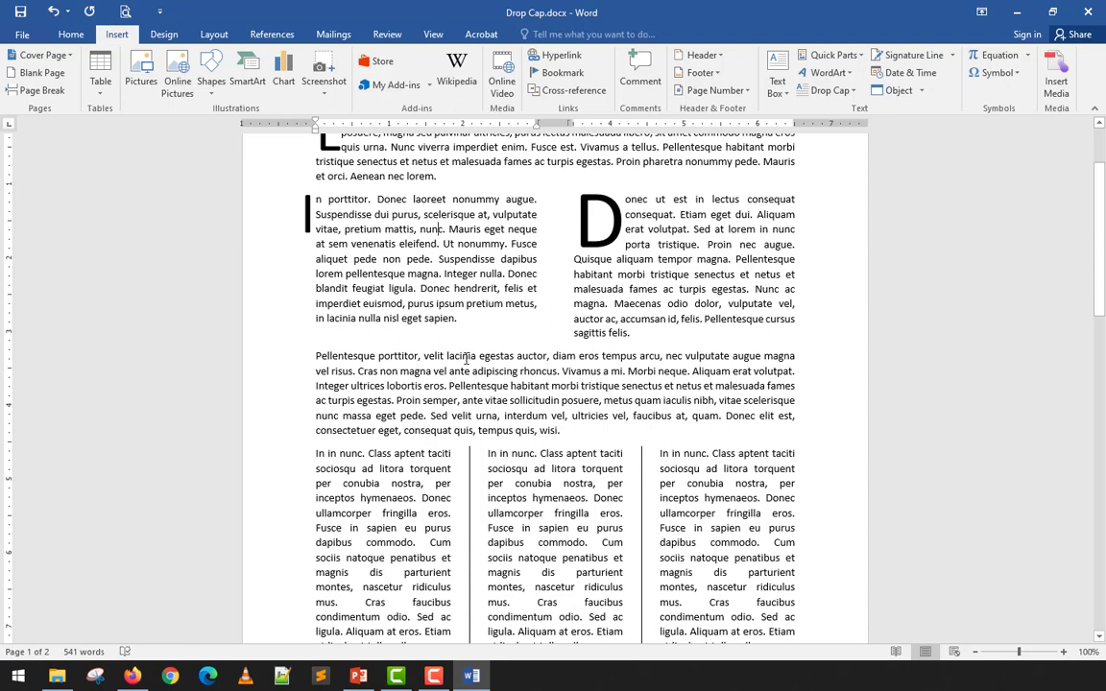
scroll(496, 322, "up", 2)
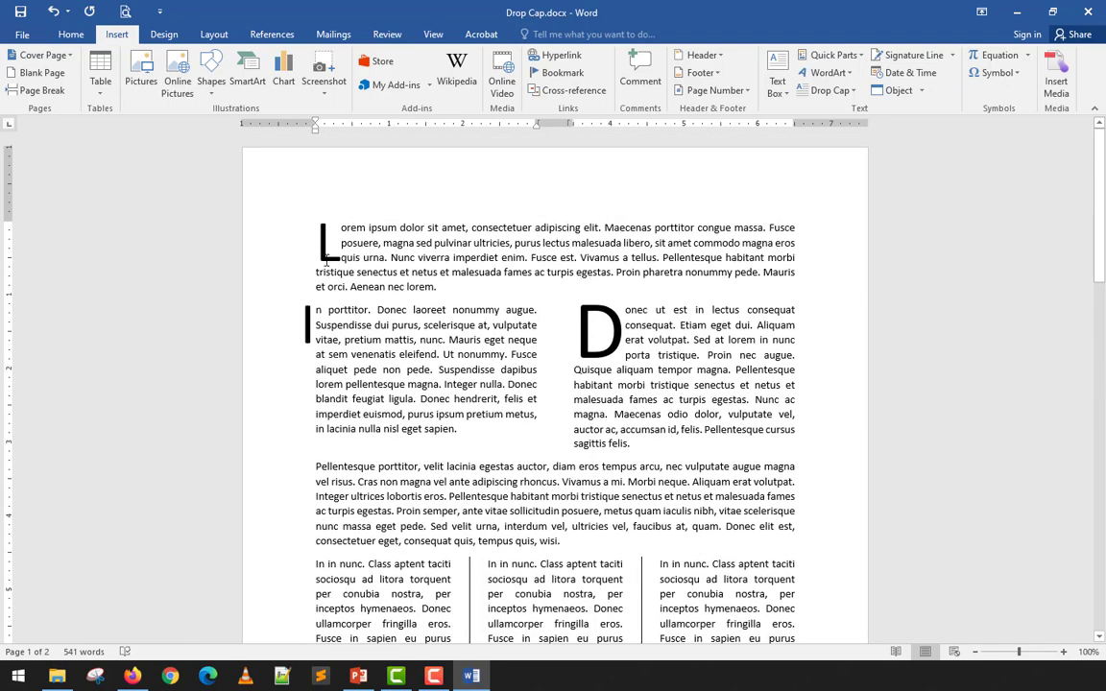
left_click_drag(648, 369, 591, 336)
left_click_drag(652, 385, 589, 337)
left_click(588, 337)
left_click(688, 362)
left_click(1095, 5)
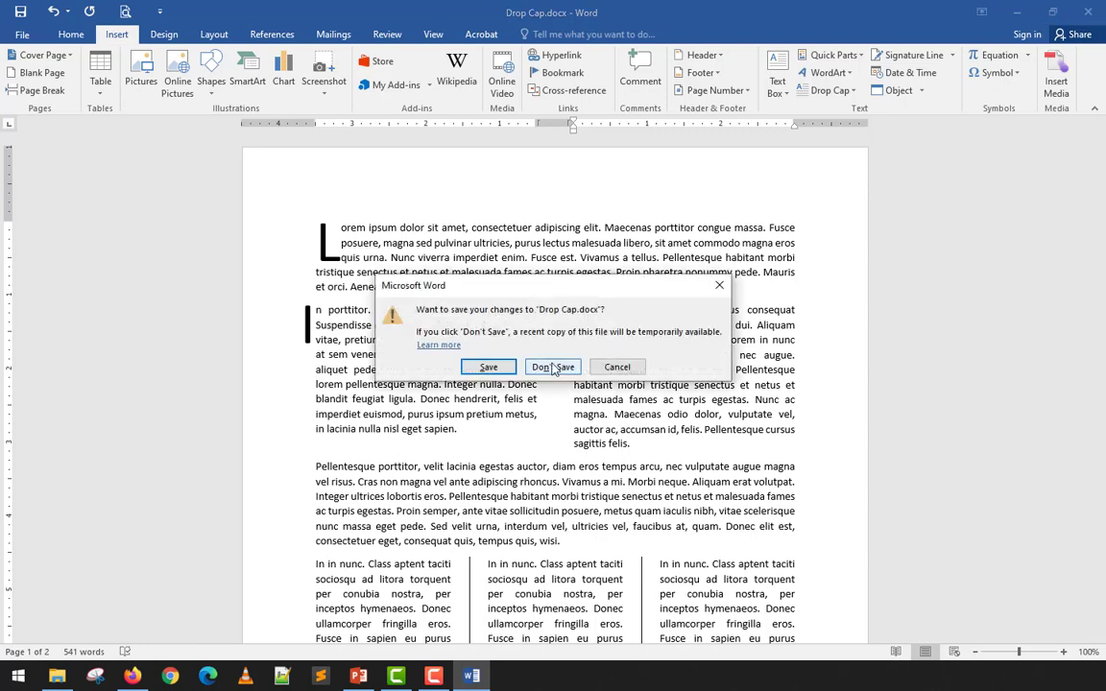
left_click(555, 366)
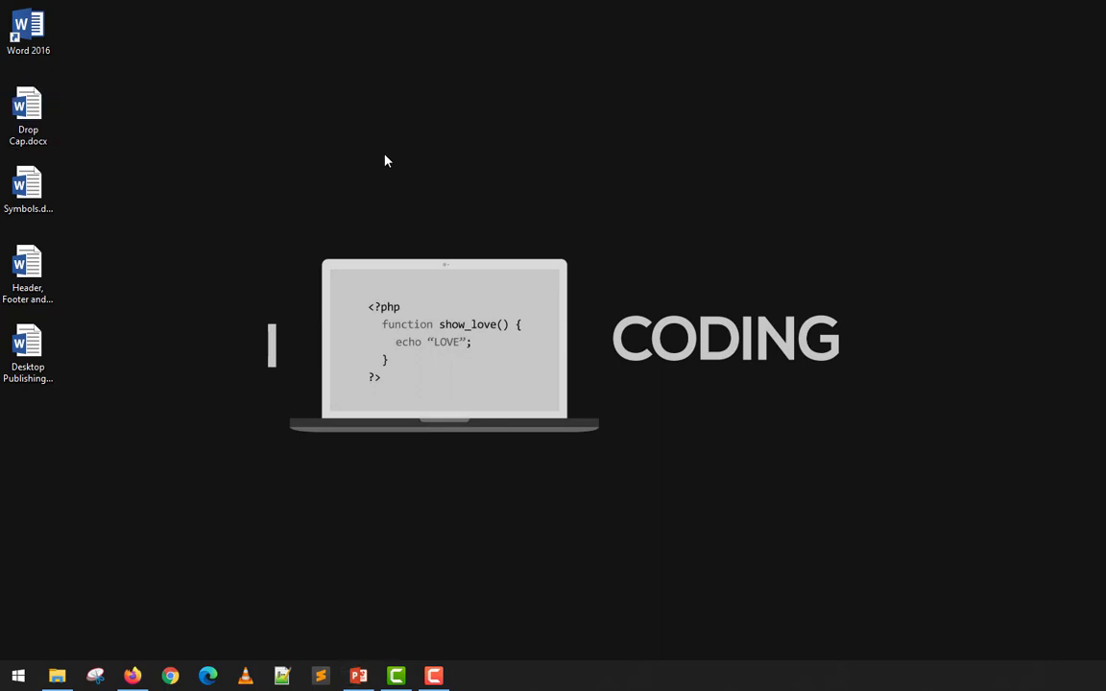
right_click(385, 155)
left_click(422, 198)
left_click(38, 209)
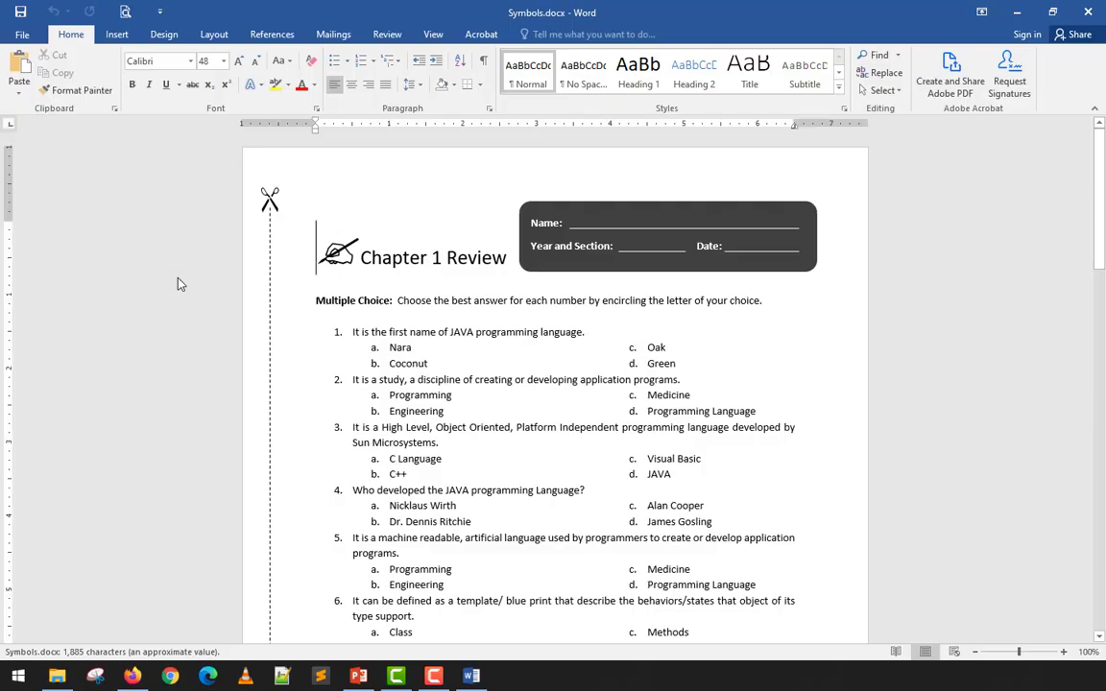
left_click(605, 331)
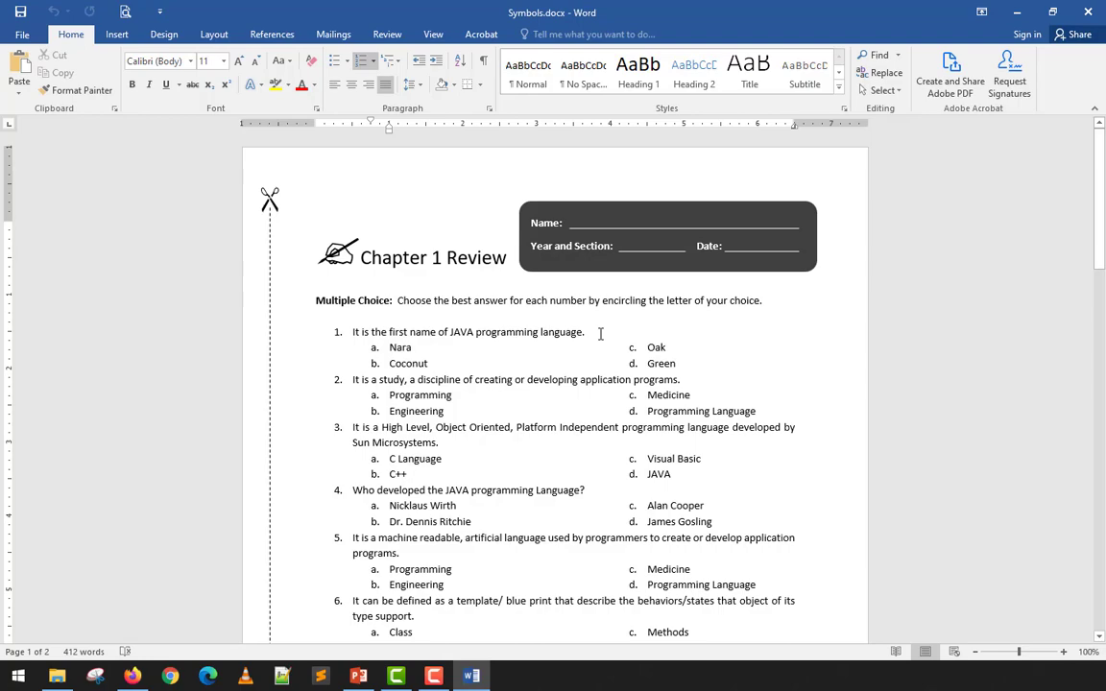
scroll(600, 333, "down", 12)
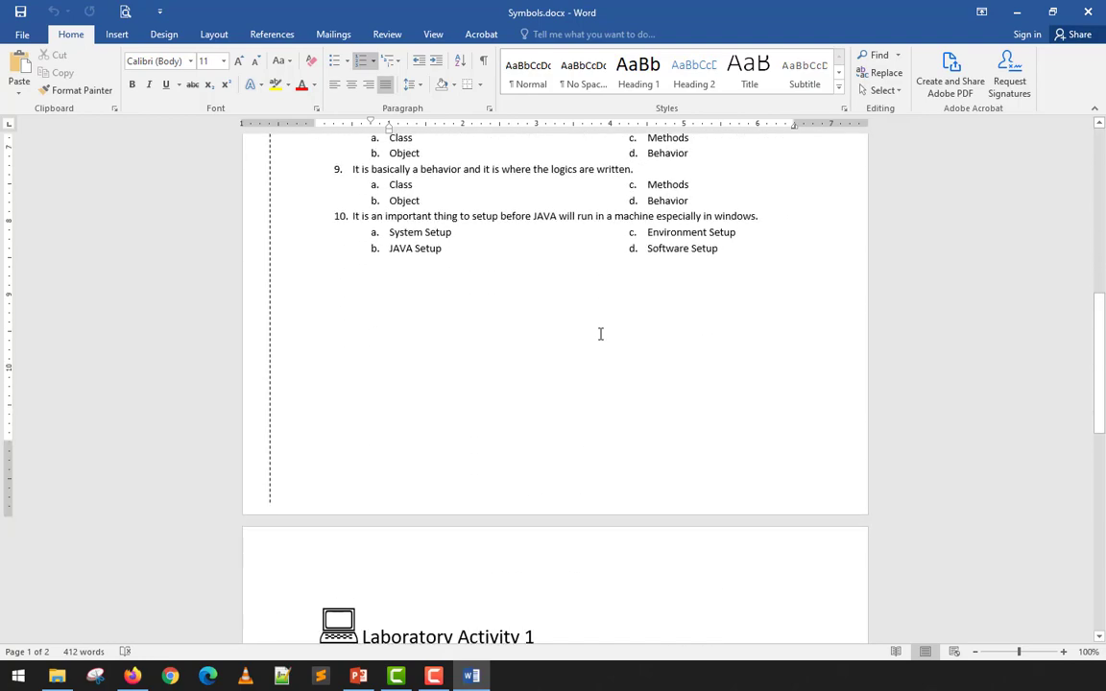
scroll(600, 333, "up", 4)
scroll(600, 333, "up", 8)
scroll(600, 333, "down", 4)
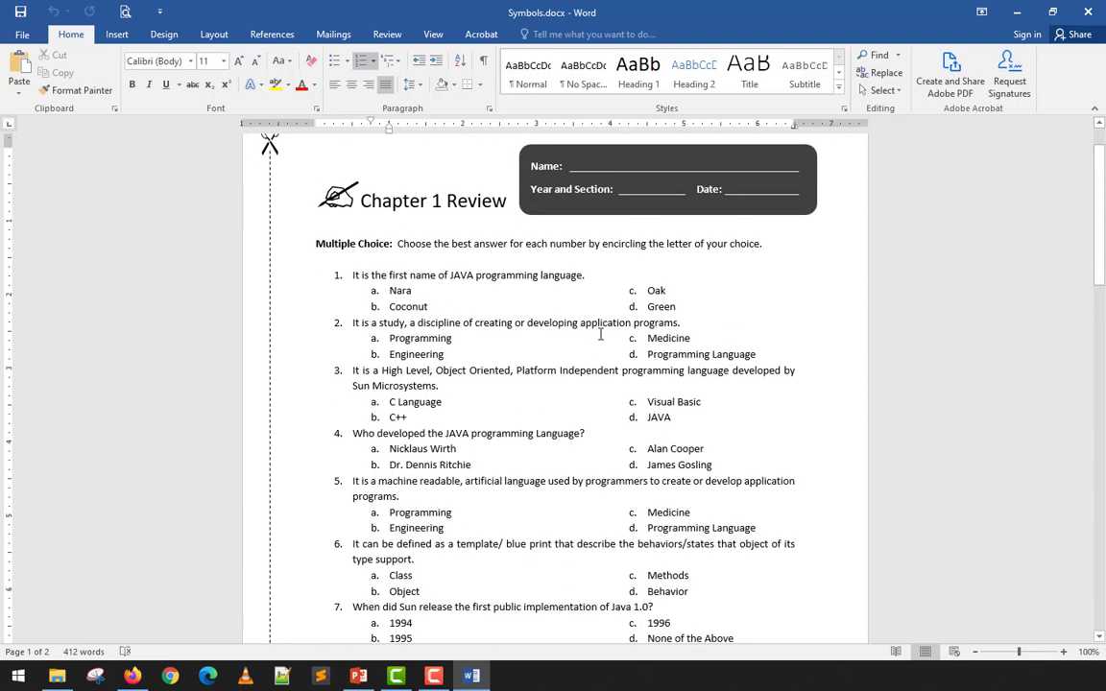
scroll(600, 333, "down", 15)
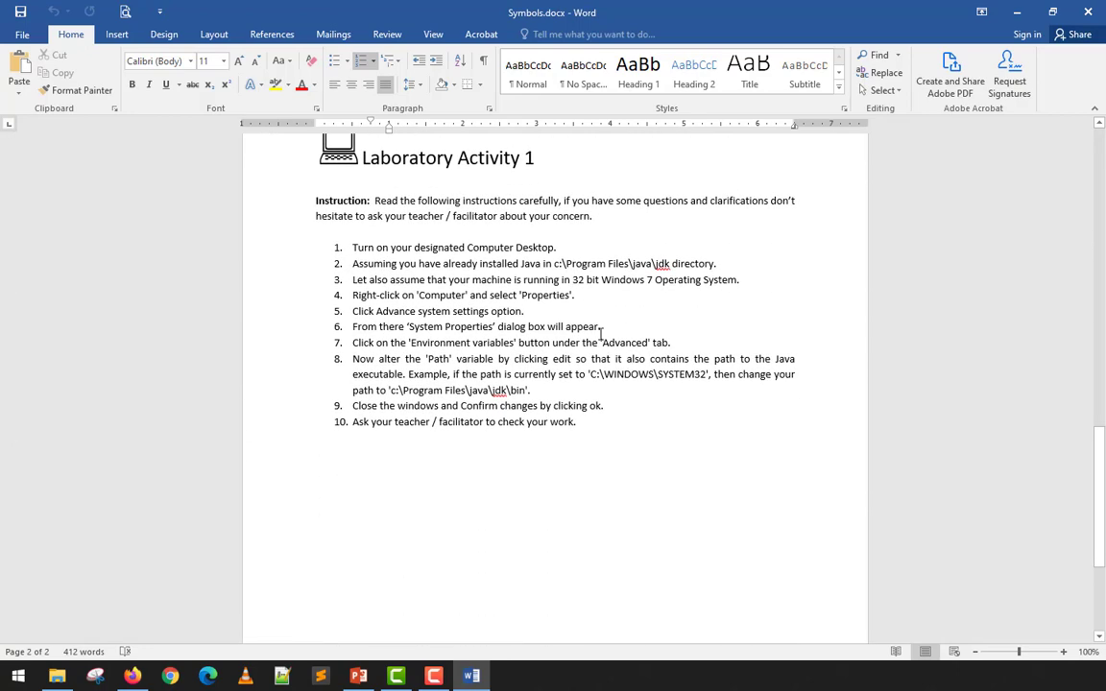
scroll(599, 333, "up", 12)
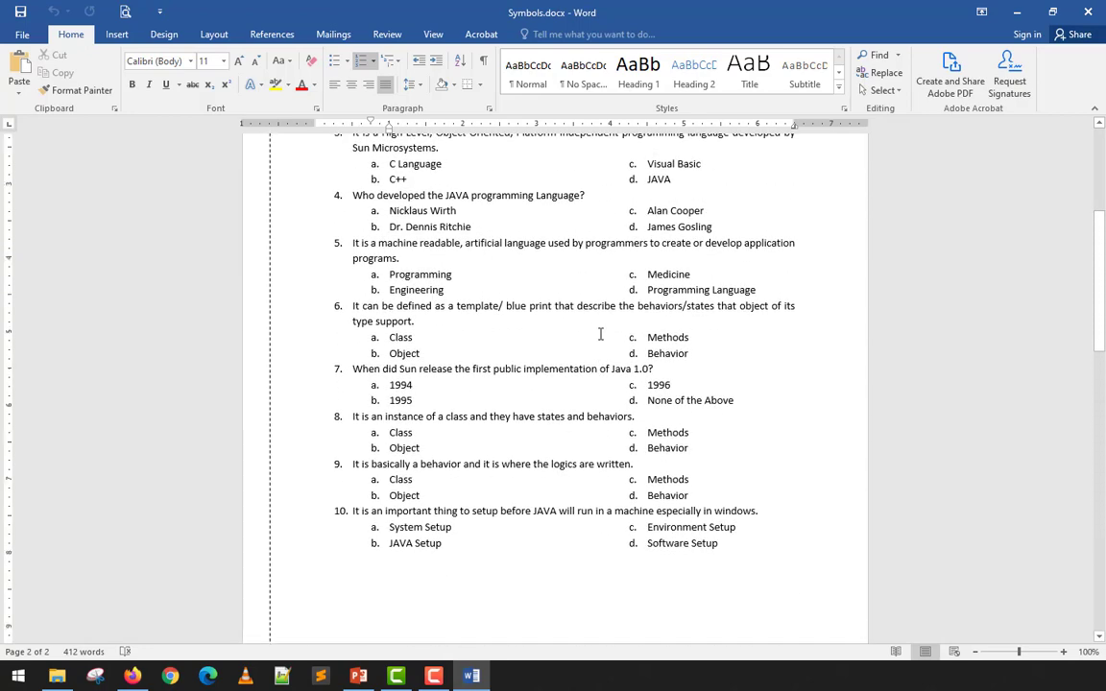
scroll(600, 333, "up", 5)
scroll(470, 262, "down", 18)
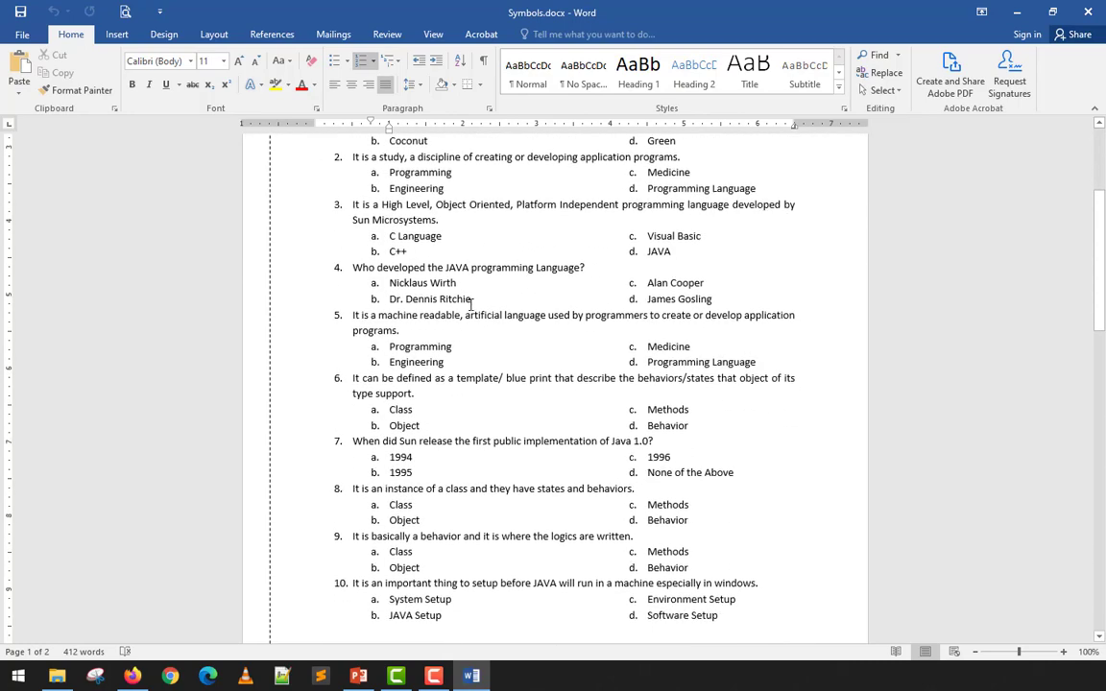
scroll(473, 307, "up", 15)
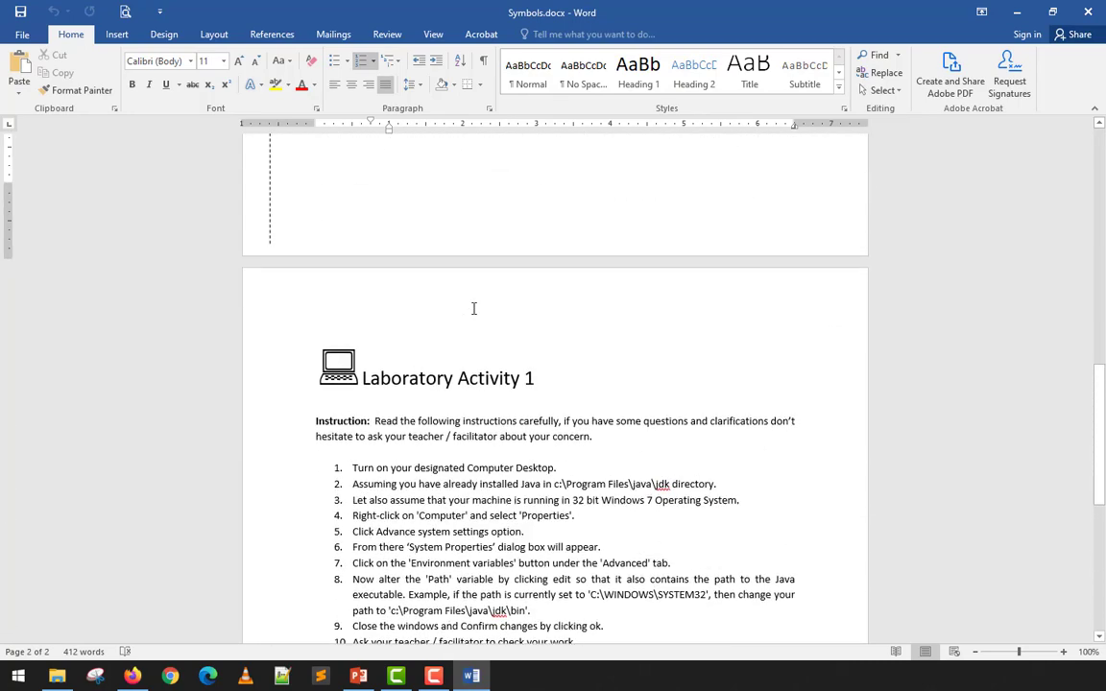
scroll(473, 308, "up", 3)
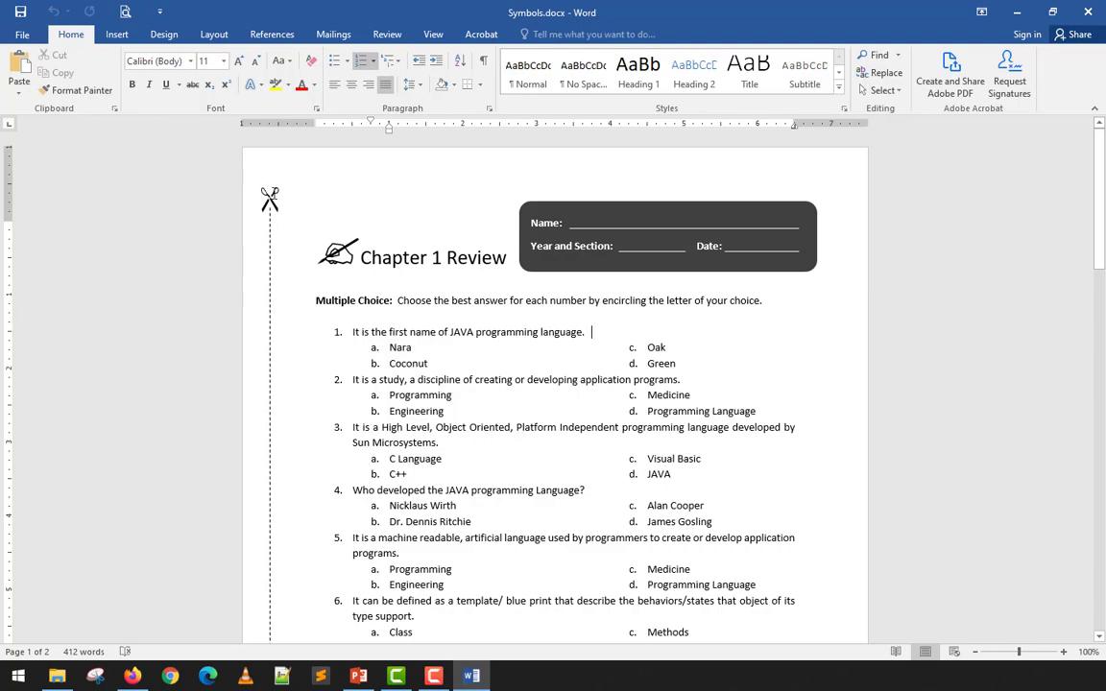
scroll(265, 221, "down", 14)
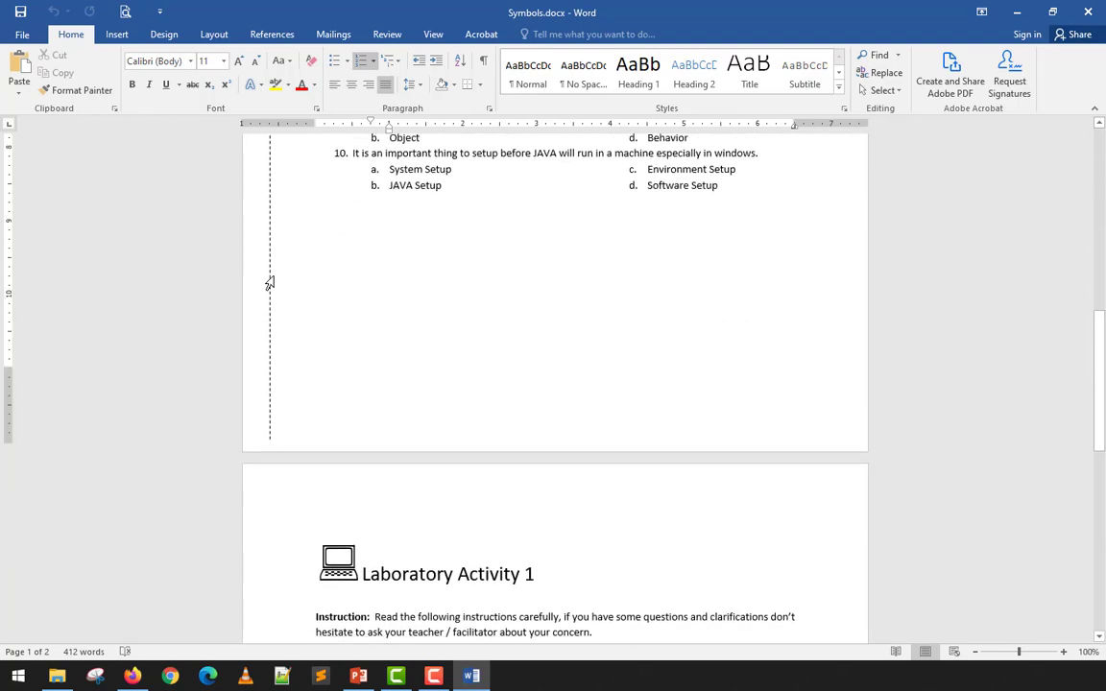
scroll(270, 288, "up", 14)
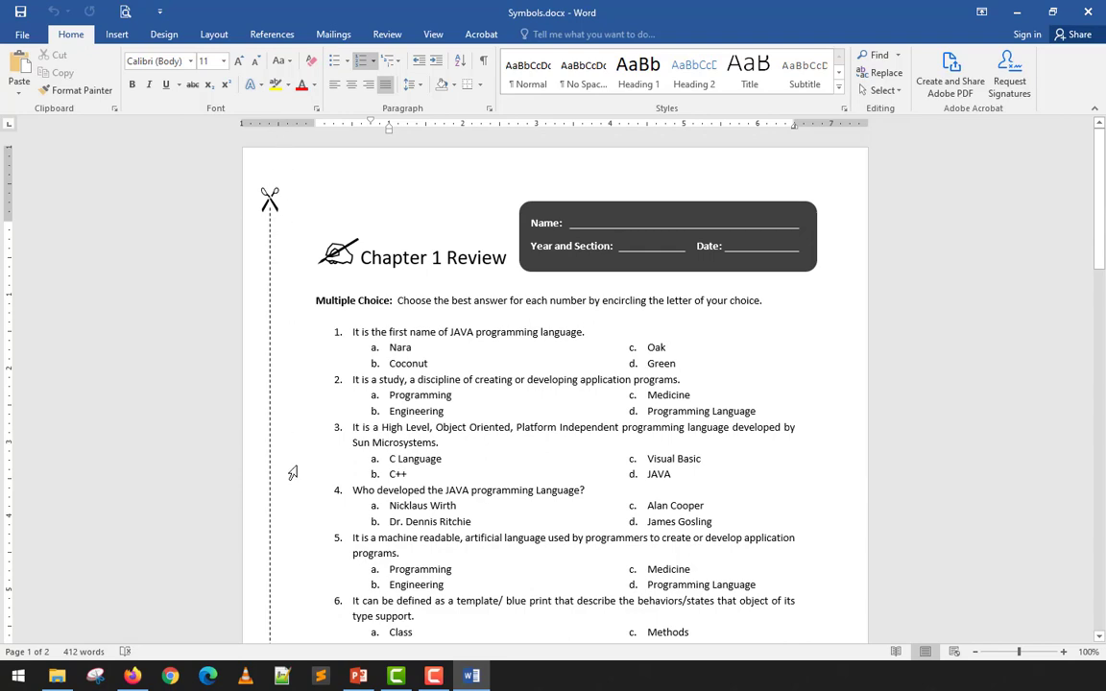
scroll(522, 344, "down", 3)
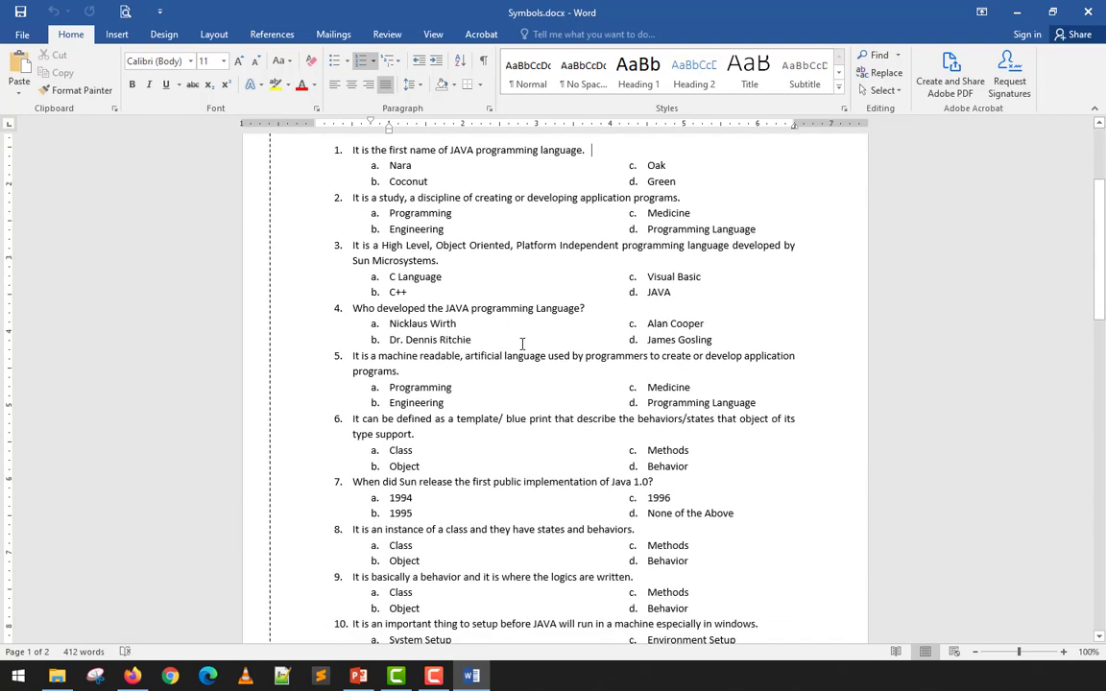
scroll(552, 322, "up", 3)
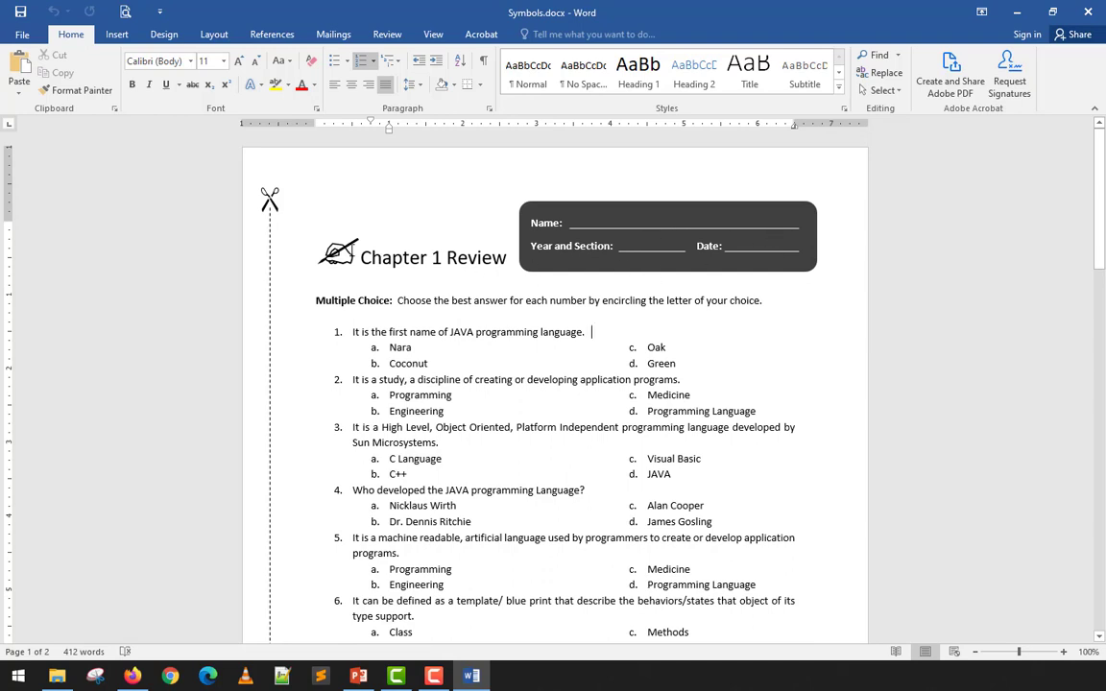
left_click(309, 258)
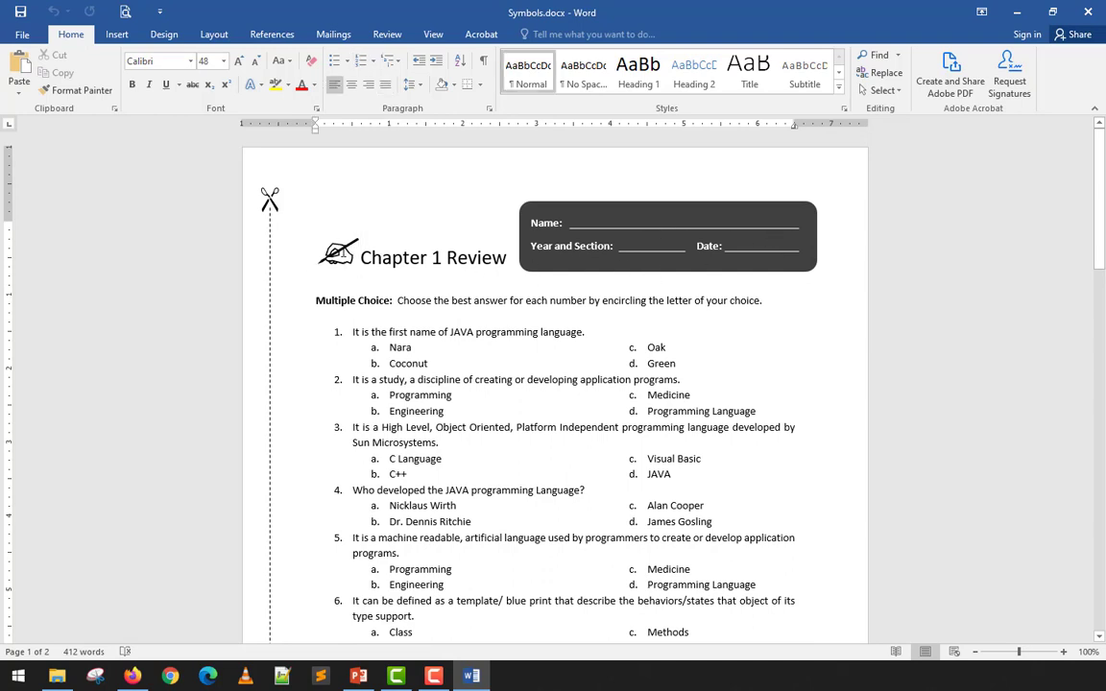
scroll(488, 293, "down", 10)
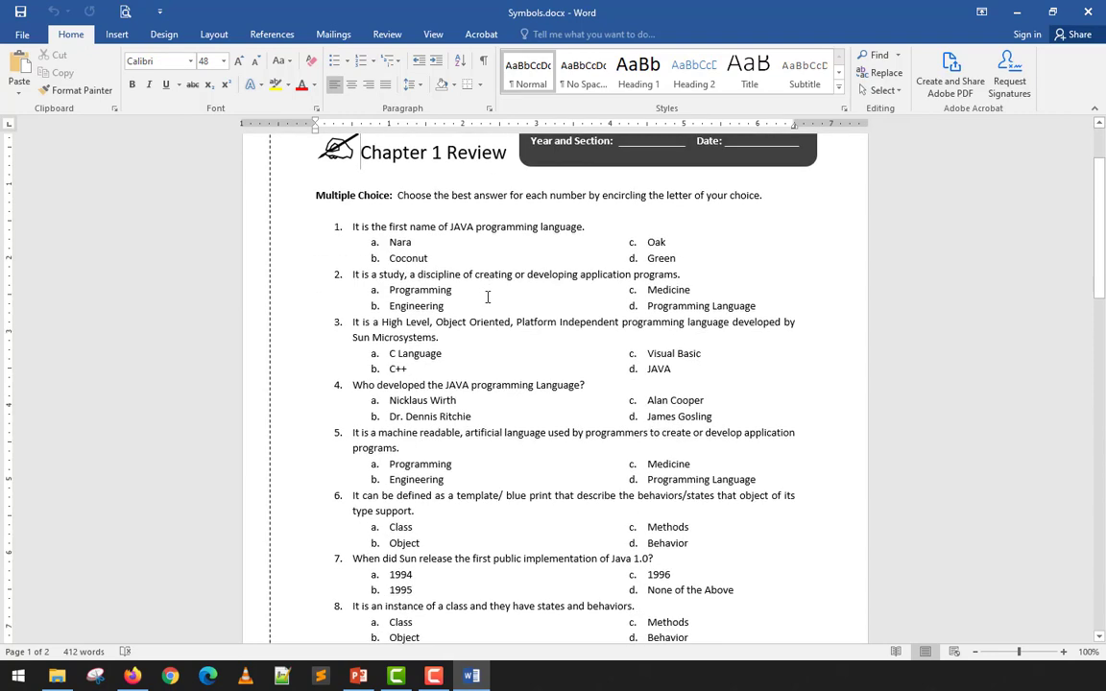
scroll(490, 296, "down", 4)
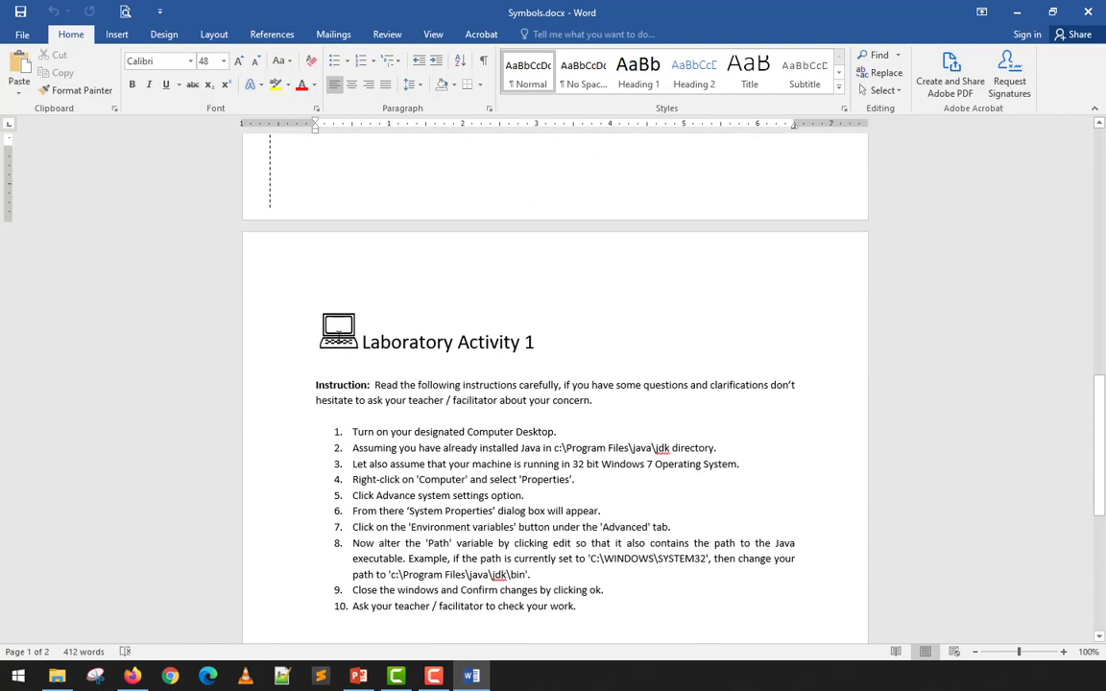
double_click(336, 327)
left_click(380, 339)
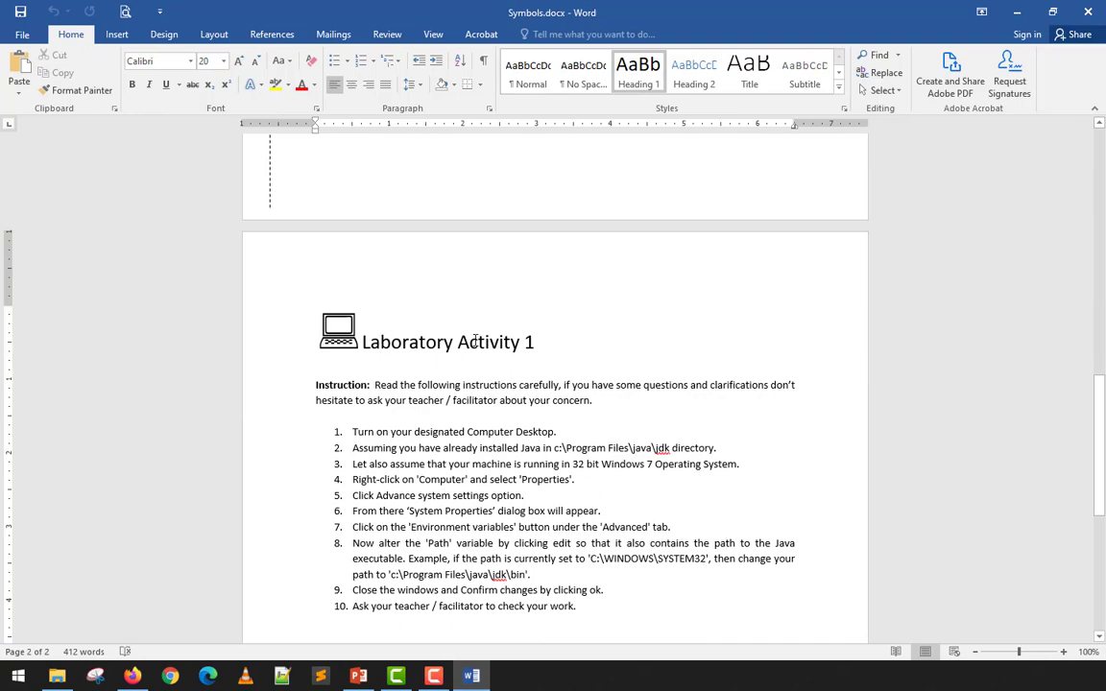
scroll(474, 341, "down", 4)
scroll(475, 342, "up", 12)
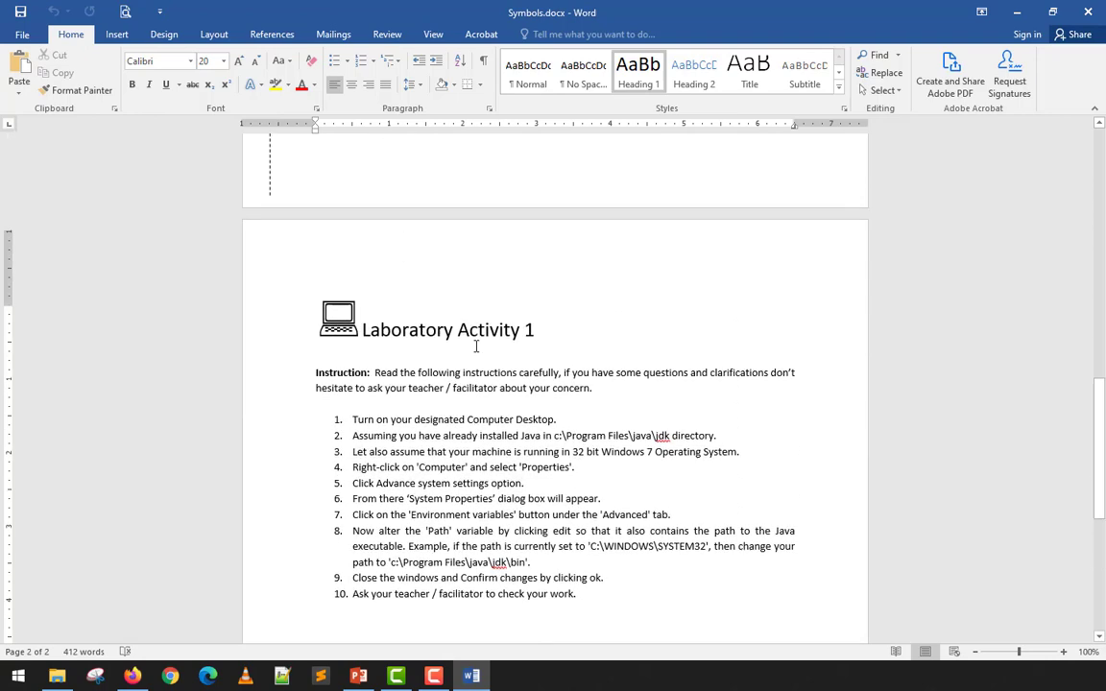
scroll(476, 346, "up", 7)
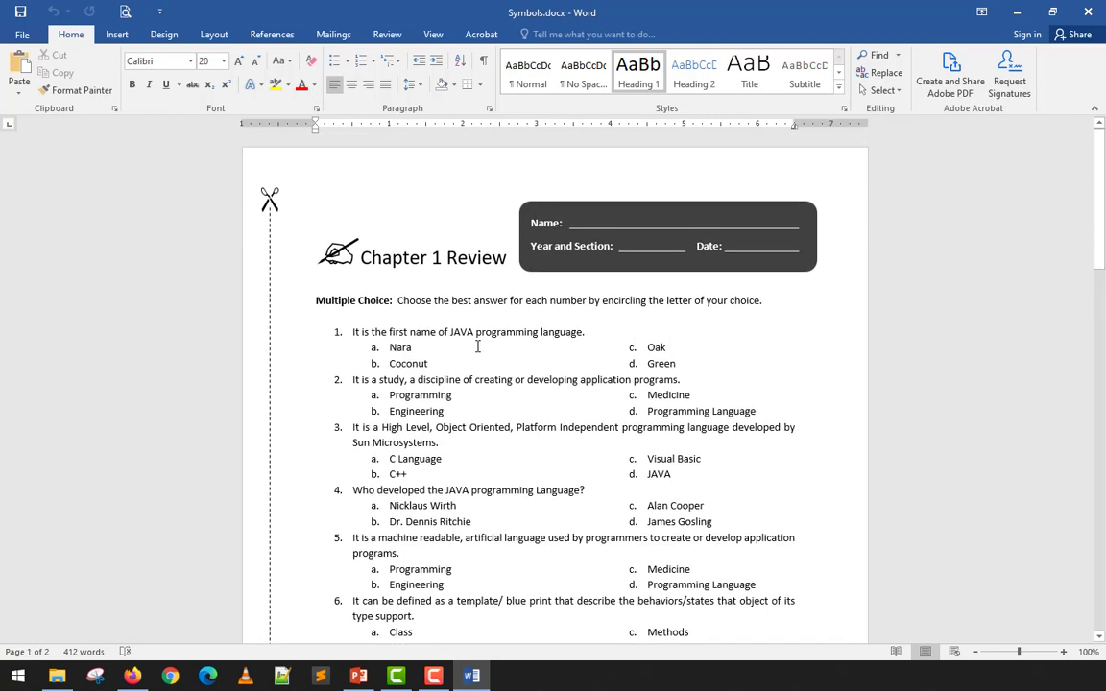
left_click(466, 317)
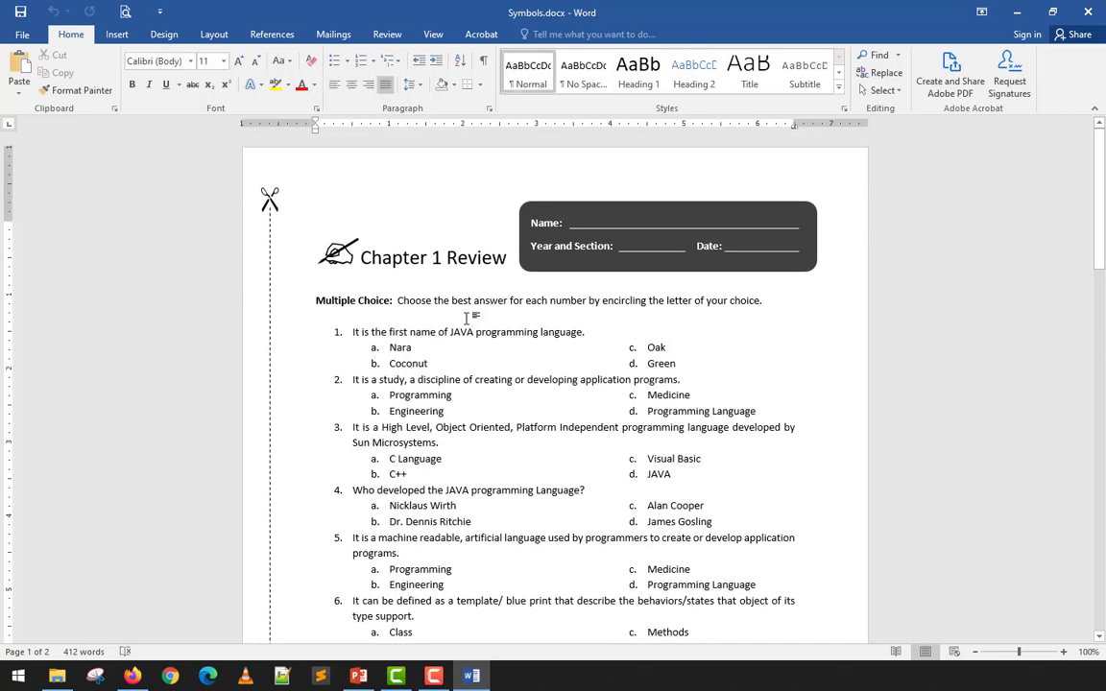
- Create a new blank document and open the Symbol dialog through Insert > Symbol > More Symbols
key("ctrl+n")
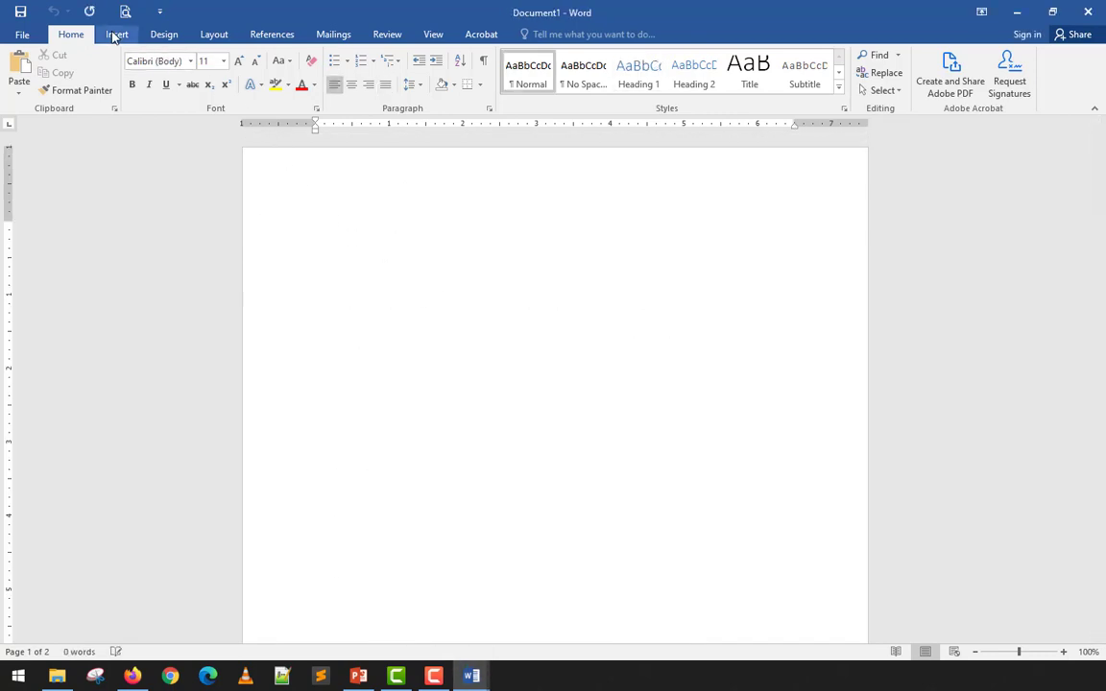
left_click(116, 34)
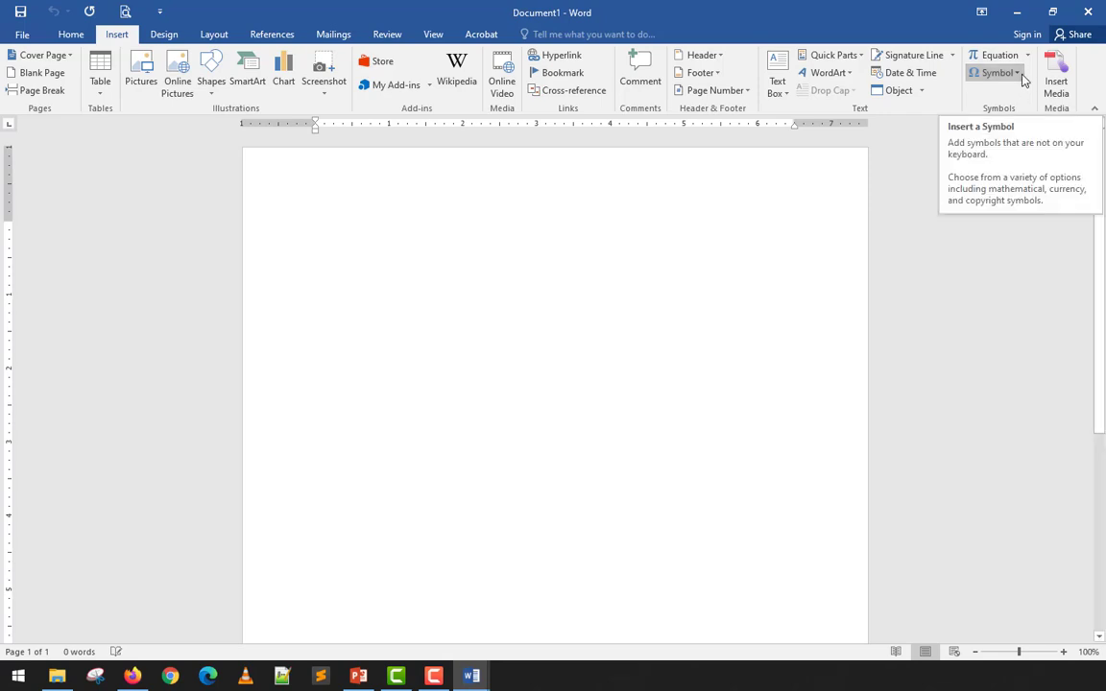
left_click(1019, 73)
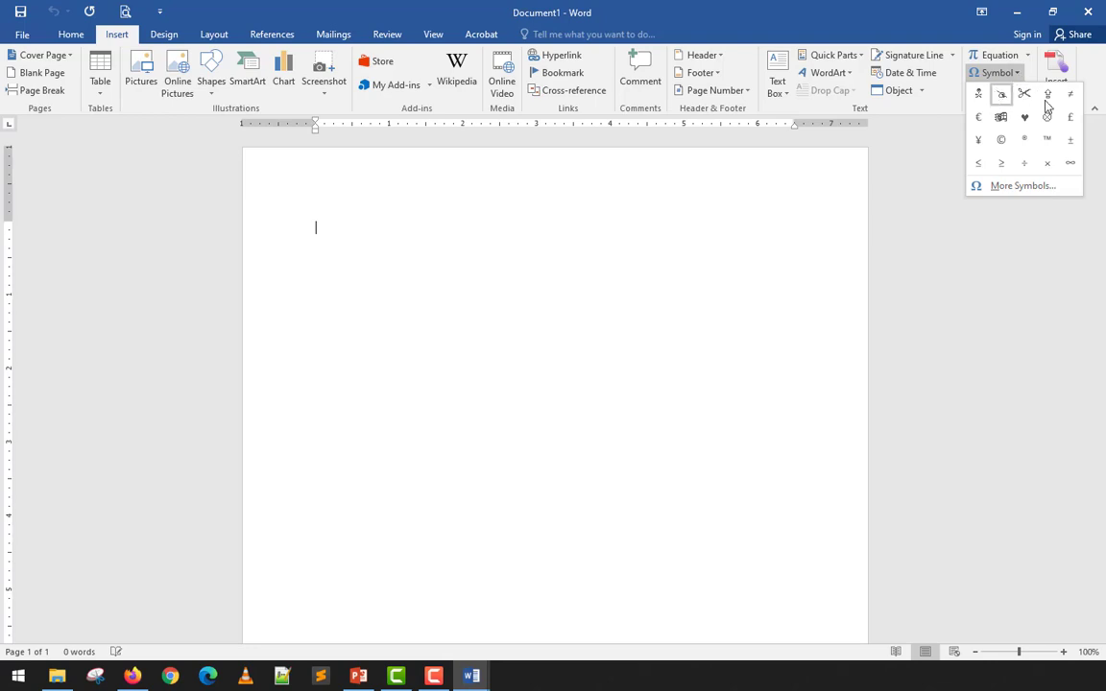
left_click(1001, 189)
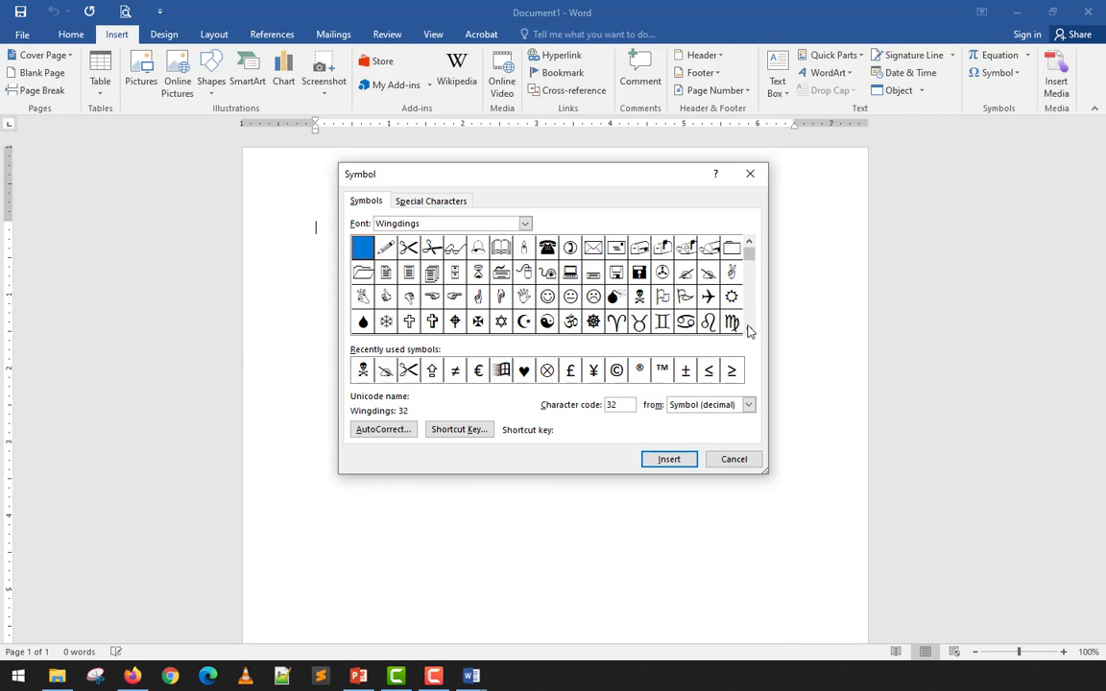
scroll(751, 329, "down", 4)
scroll(751, 328, "down", 6)
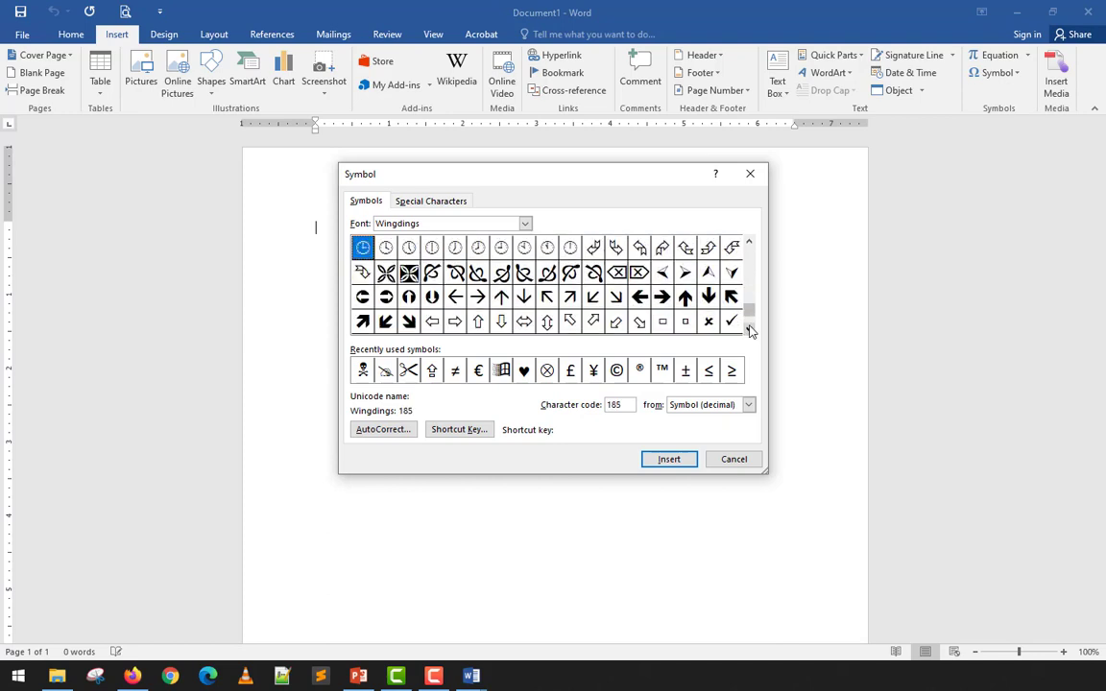
left_click_drag(750, 322, 750, 245)
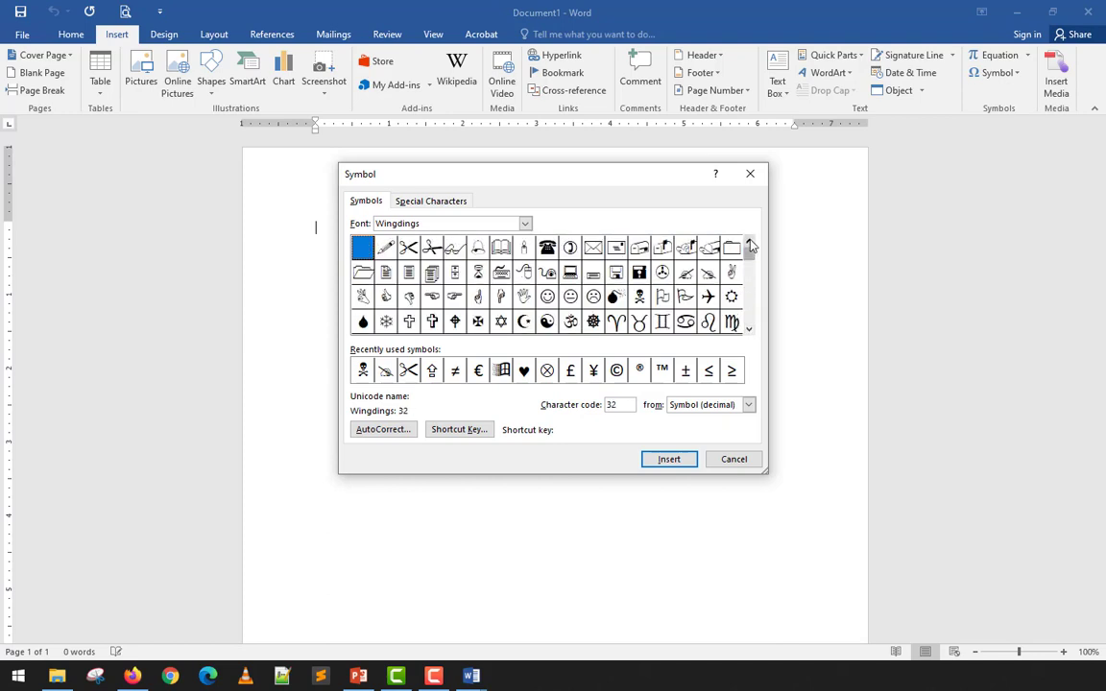
left_click(525, 224)
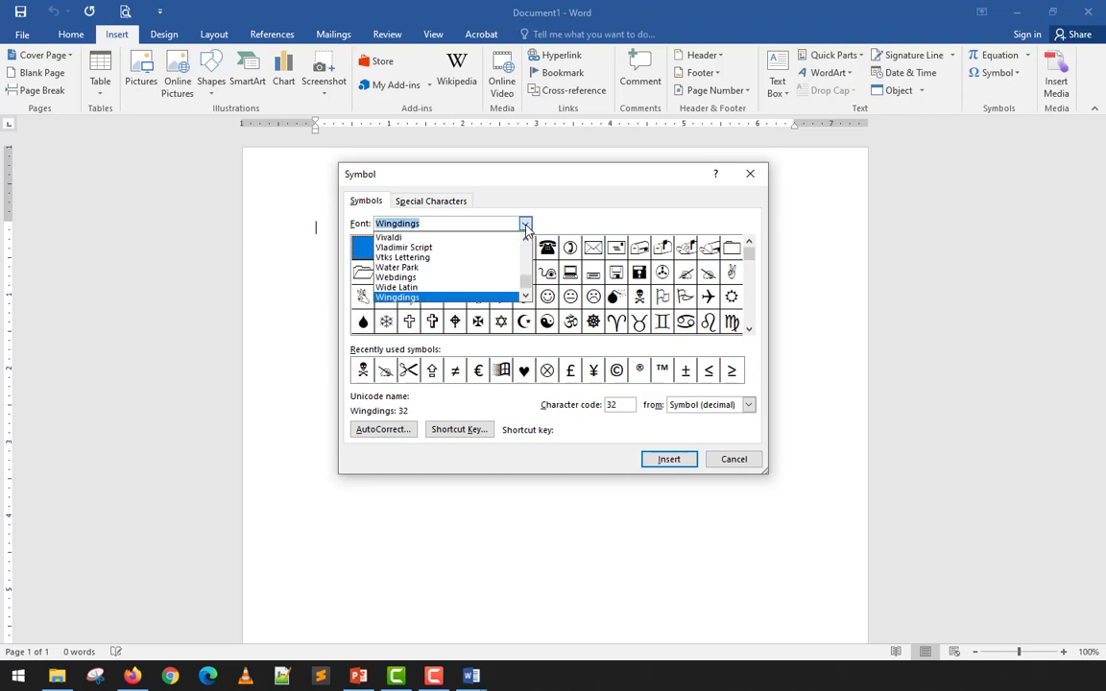
scroll(473, 273, "down", 1)
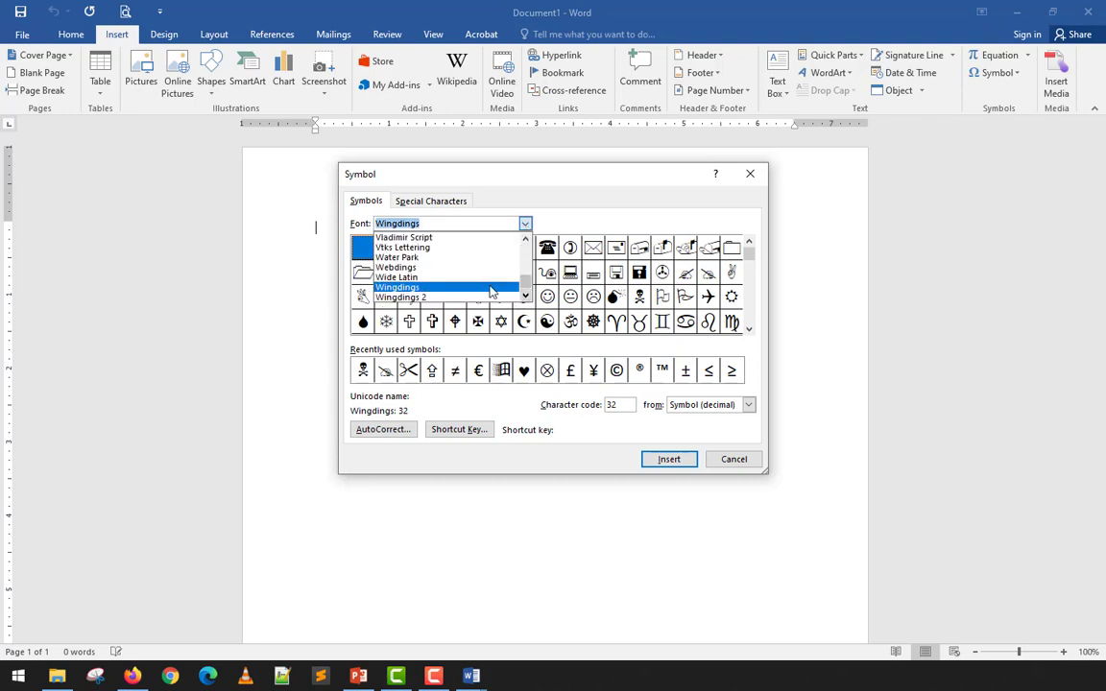
left_click(431, 269)
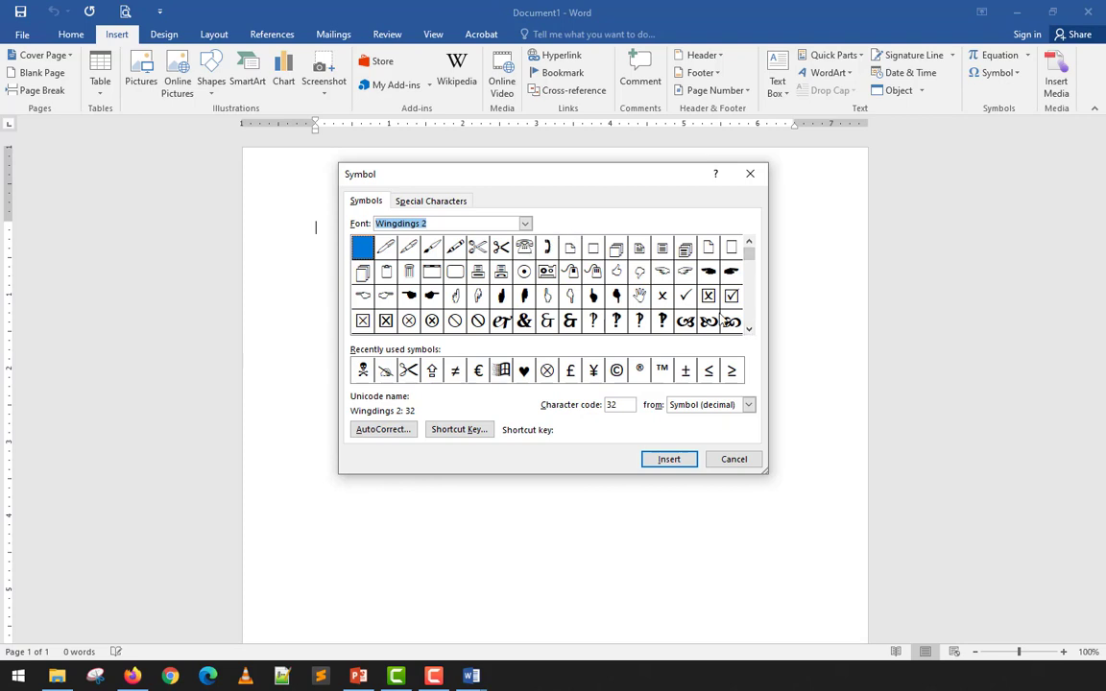
left_click(750, 329)
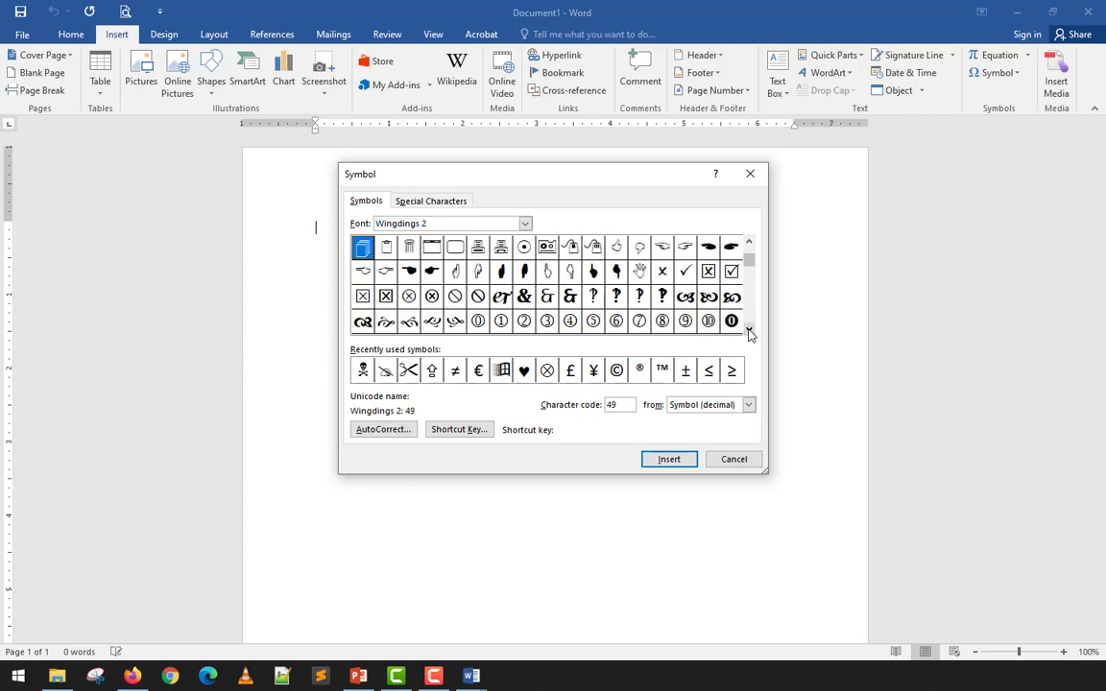
left_click(750, 329)
left_click(750, 330)
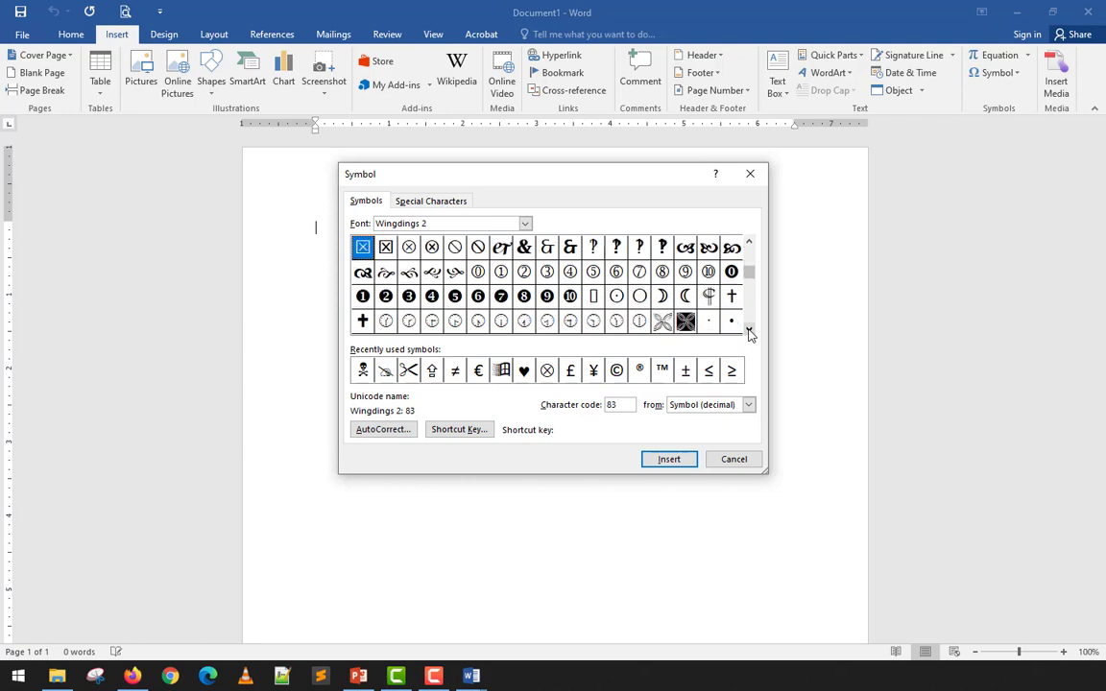
left_click(749, 329)
left_click(749, 329)
left_click(749, 329)
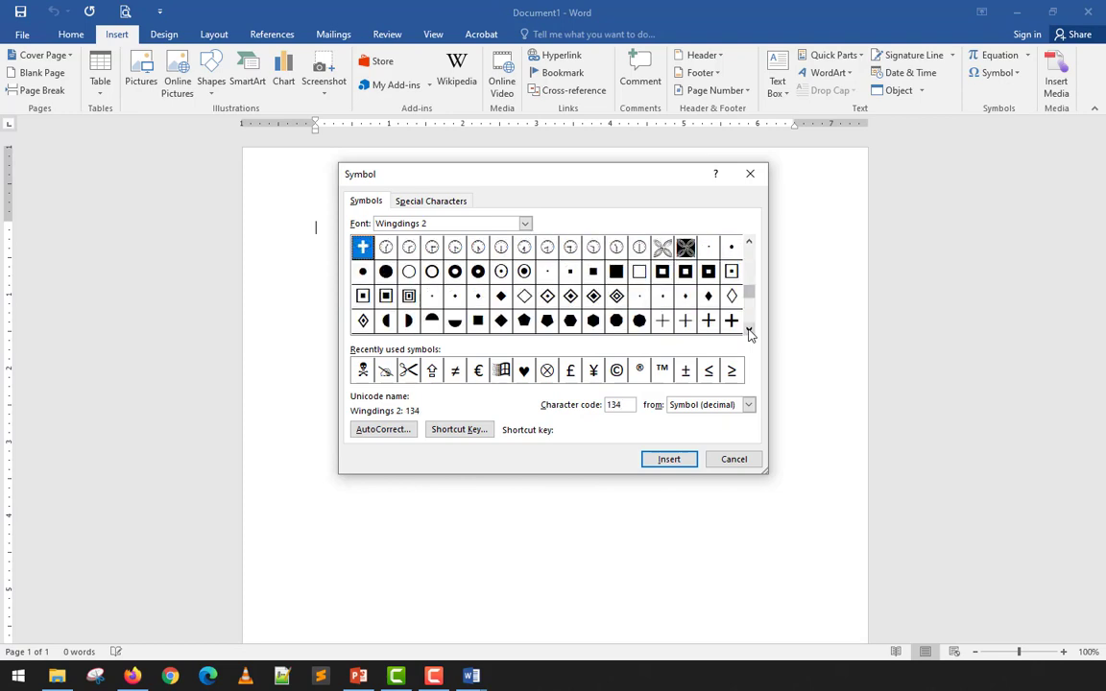
left_click(750, 330)
left_click(749, 329)
left_click(749, 329)
left_click(750, 330)
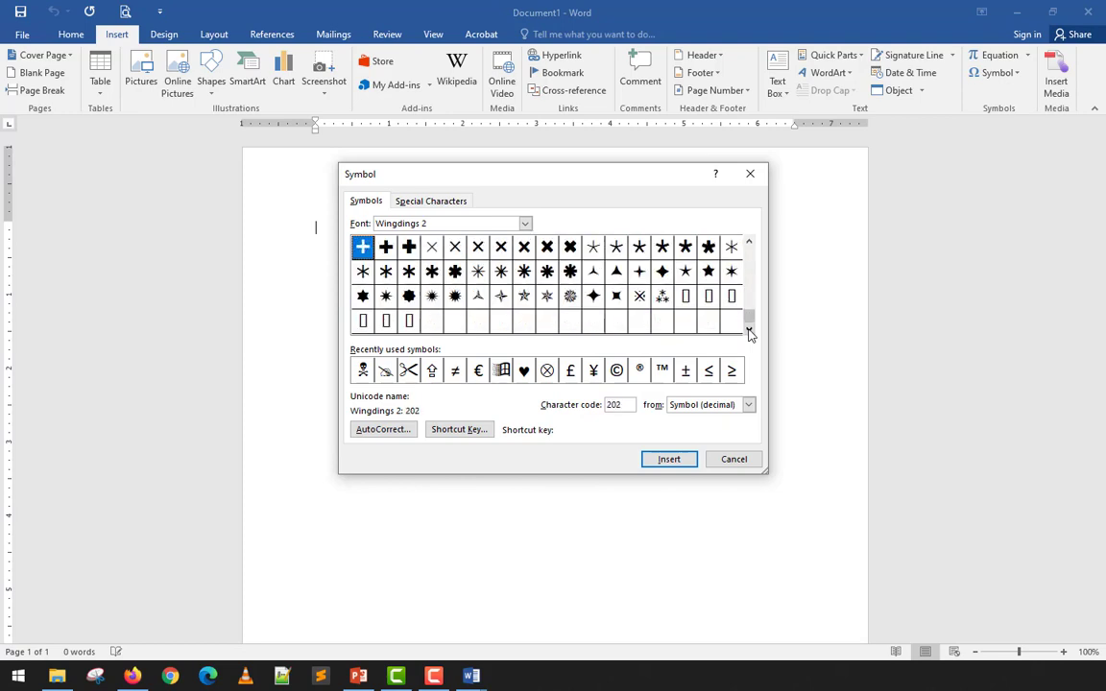
left_click(525, 224)
left_click(388, 296)
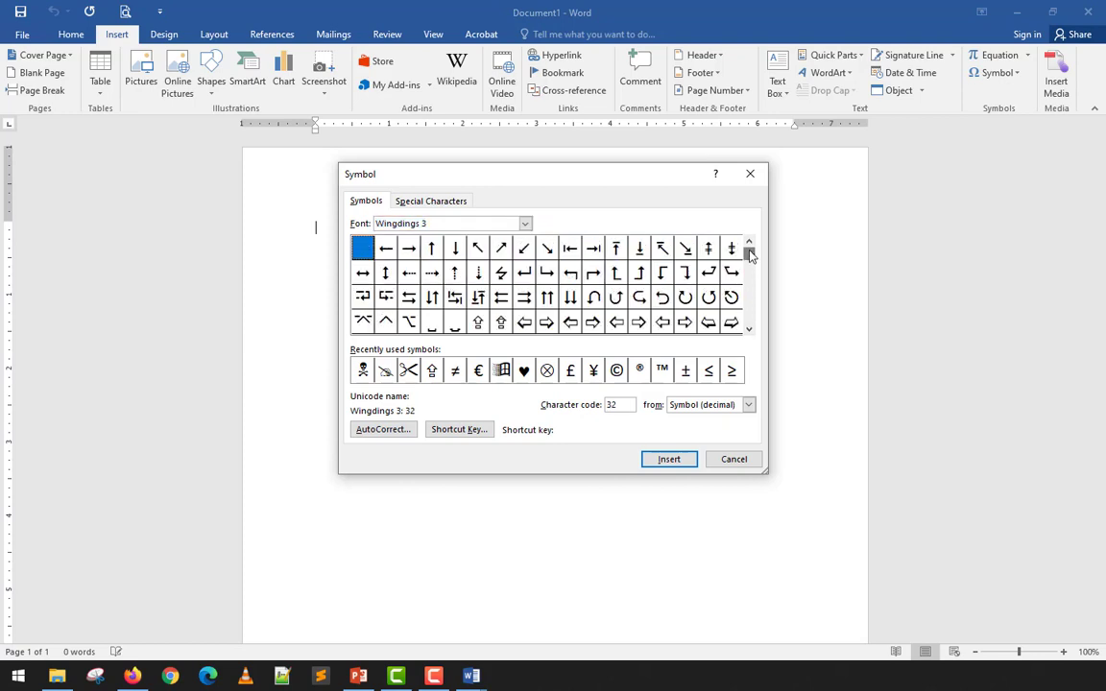
left_click(750, 330)
left_click(749, 329)
left_click(749, 329)
left_click(749, 329)
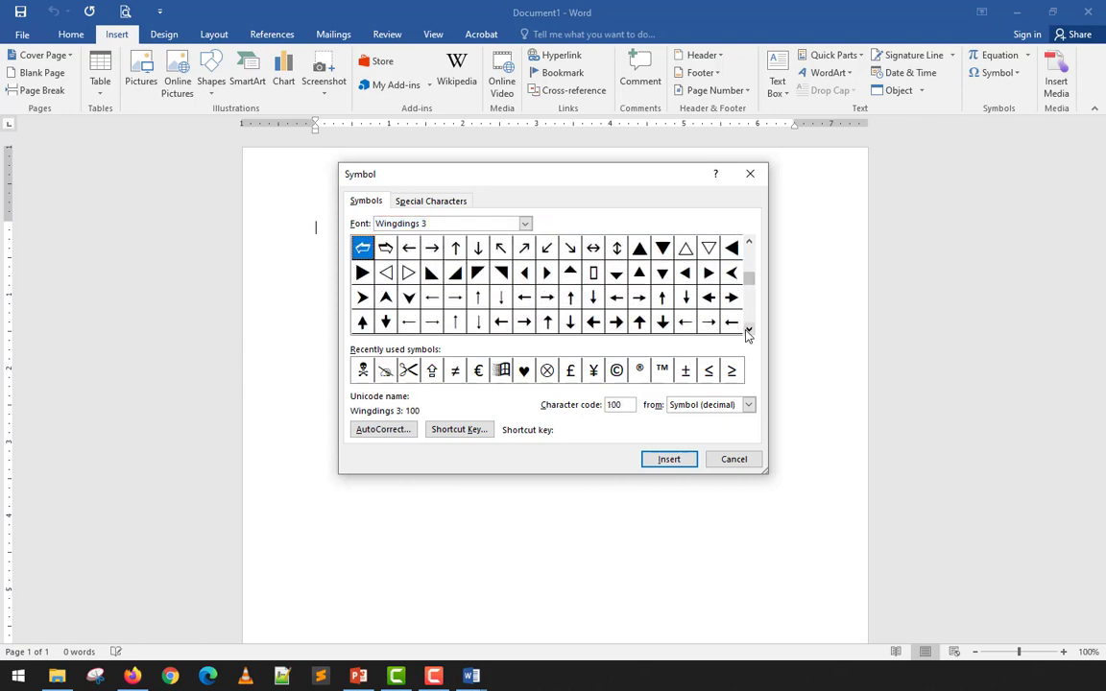
left_click(749, 329)
left_click(748, 329)
left_click(748, 329)
left_click(749, 329)
left_click(749, 329)
left_click(749, 330)
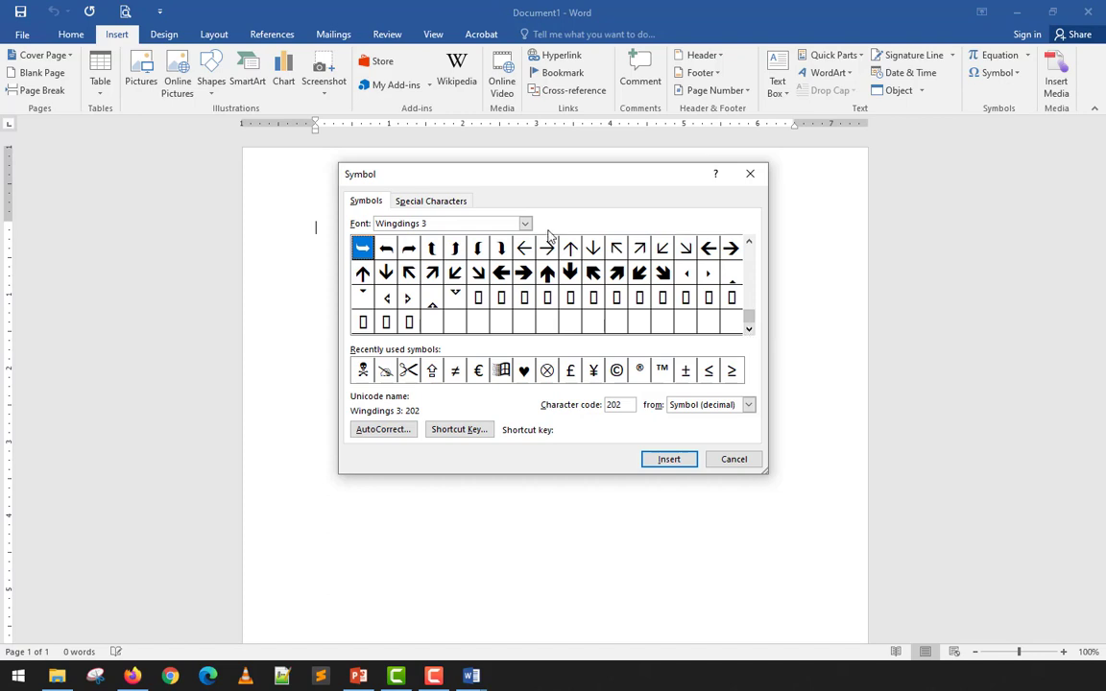
left_click(525, 223)
left_click(481, 265)
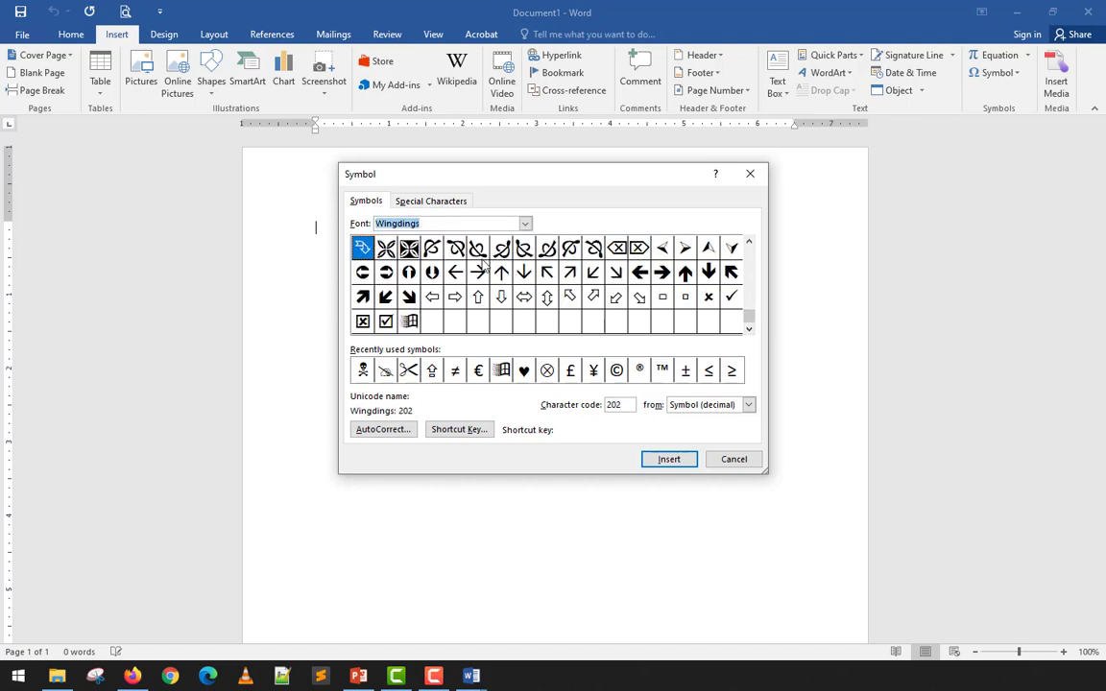
left_click_drag(749, 316, 756, 228)
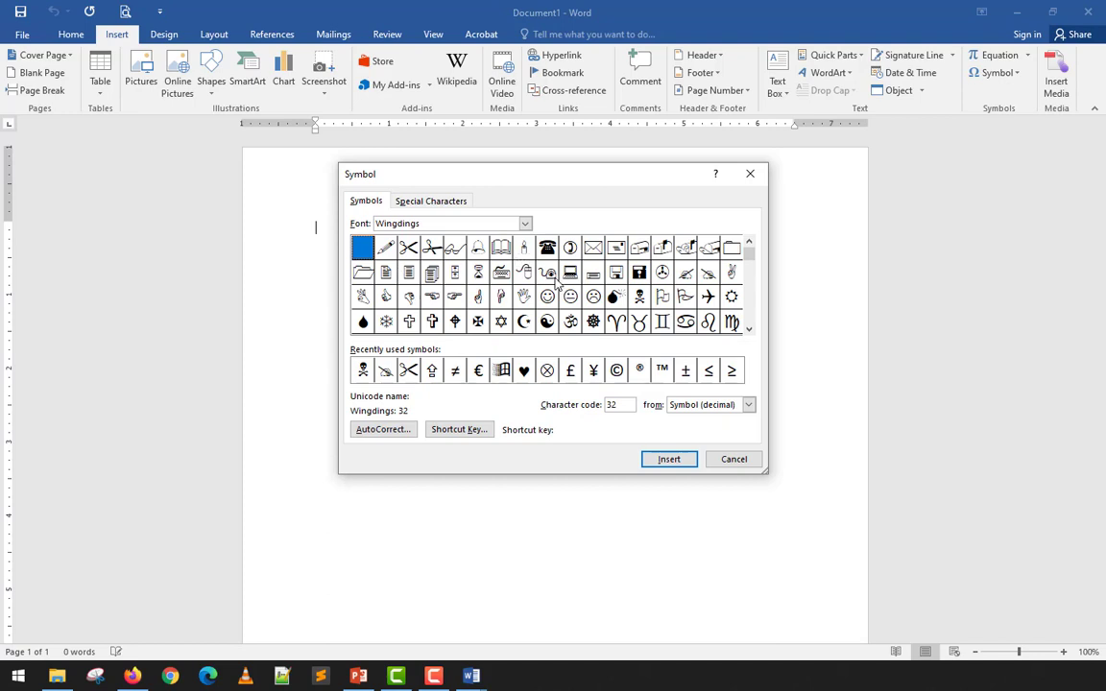
- Insert the Wingdings keyboard symbol (character 55) and close the Symbol dialog
left_click(500, 272)
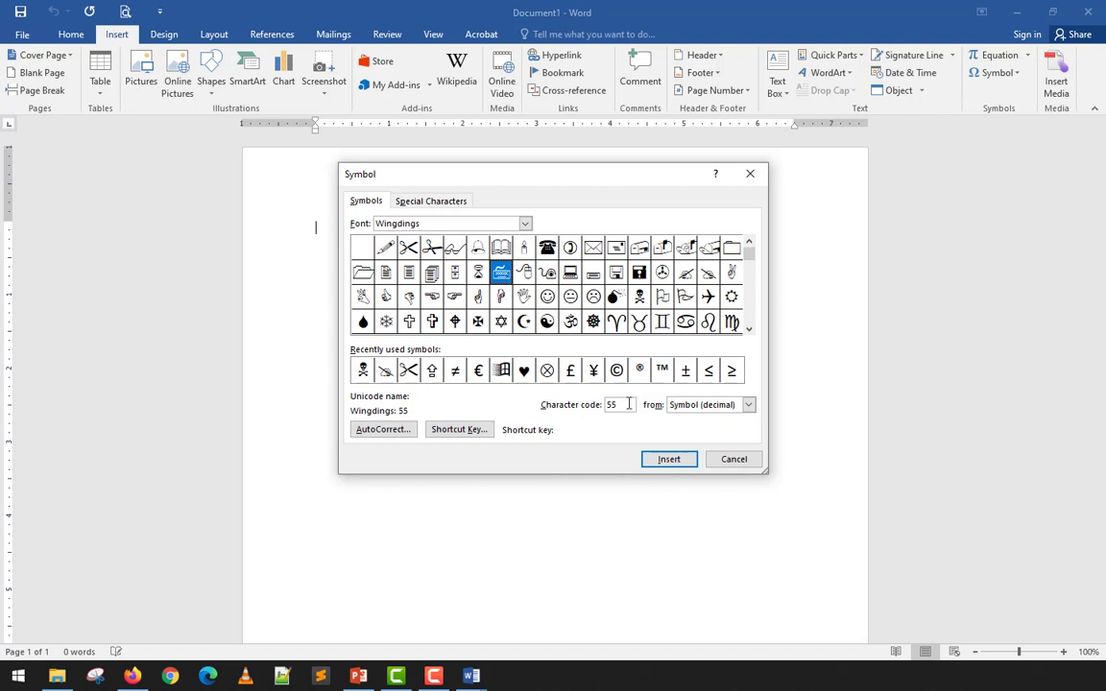
left_click(667, 458)
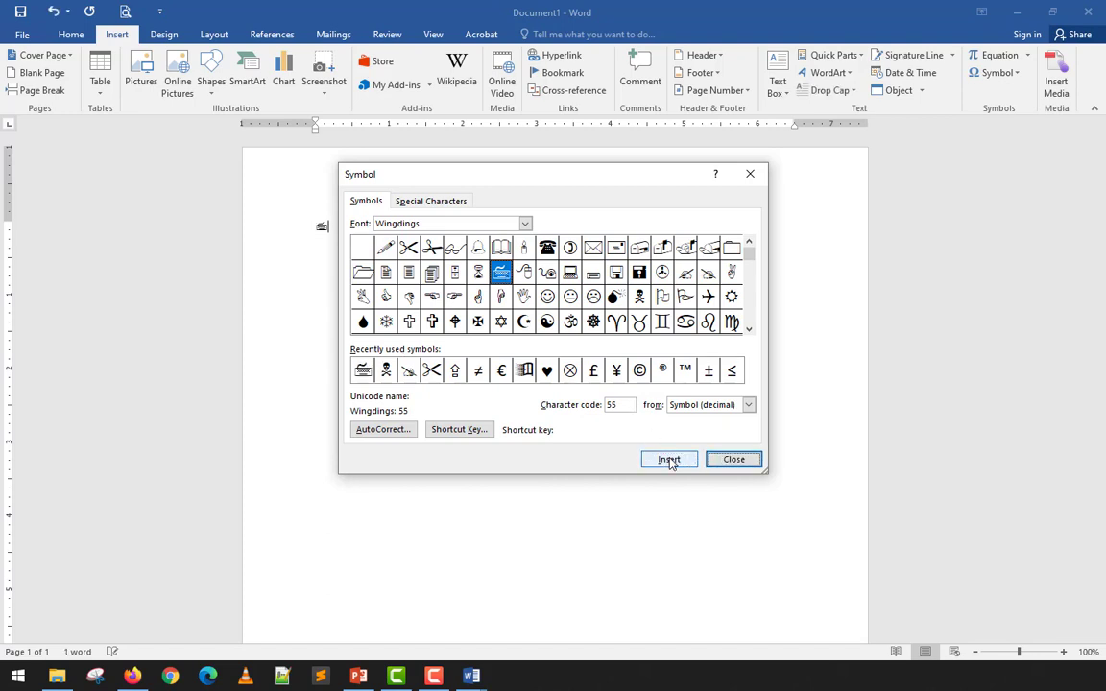
left_click(733, 460)
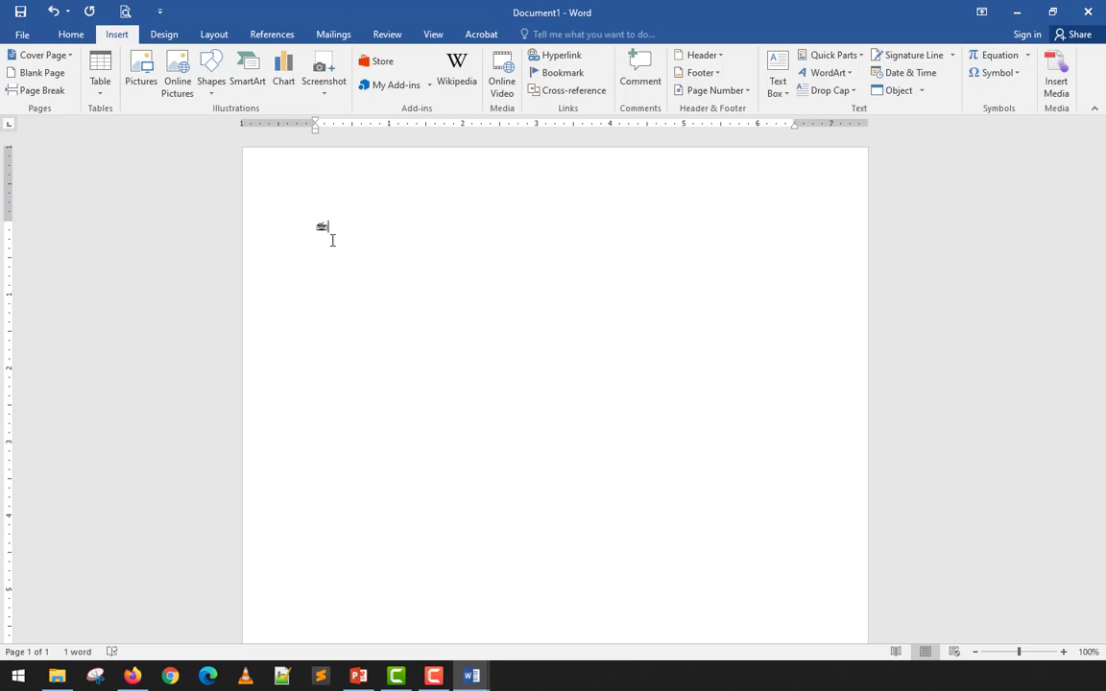
- Type 'Hands-on Activity' after the symbol and enlarge the whole line to 48 pt
left_click(71, 34)
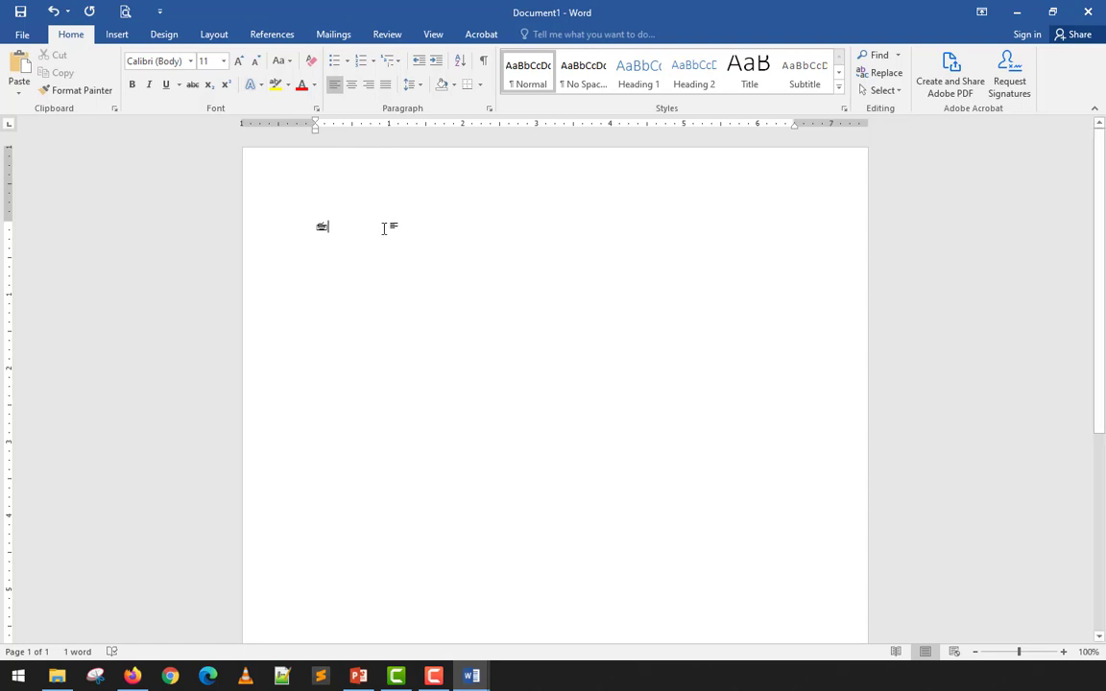
type("Hand")
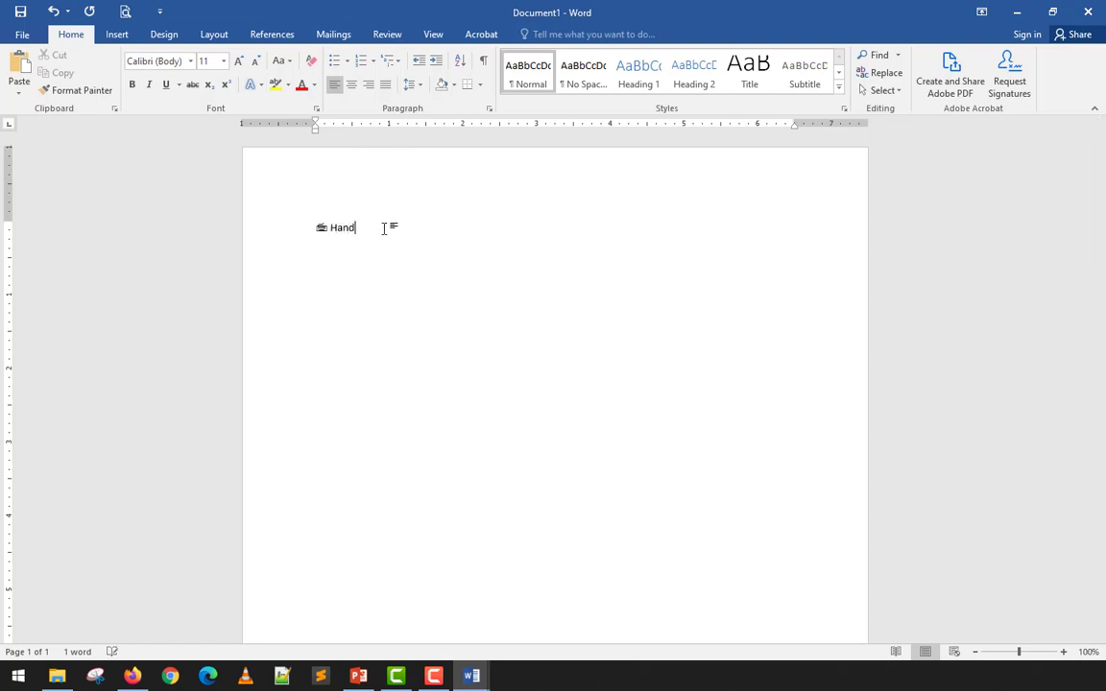
type("on Activity")
key("ctrl+a")
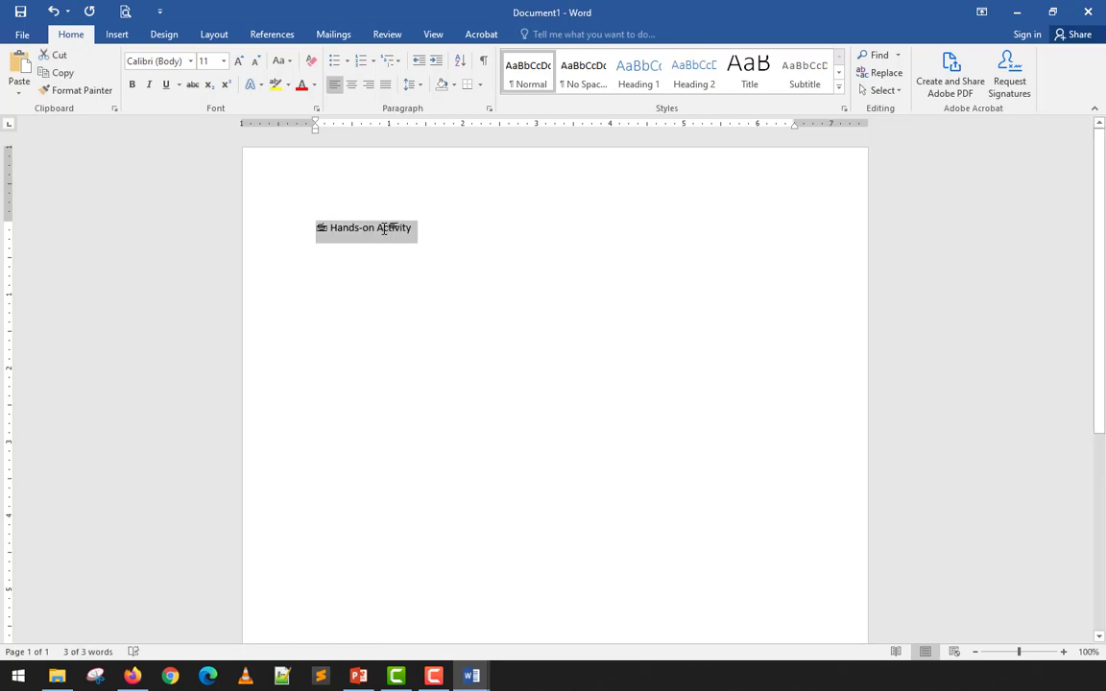
key("ctrl+shift+period")
key("ctrl+shift+period")
key("ctrl+shift+period")
key("ctrl+shift+period")
key("ctrl+shift+period")
key("ctrl+shift+period")
key("ctrl+shift+period")
key("ctrl+shift+period")
key("ctrl+shift+period")
key("ctrl+shift+period")
key("ctrl+shift+period")
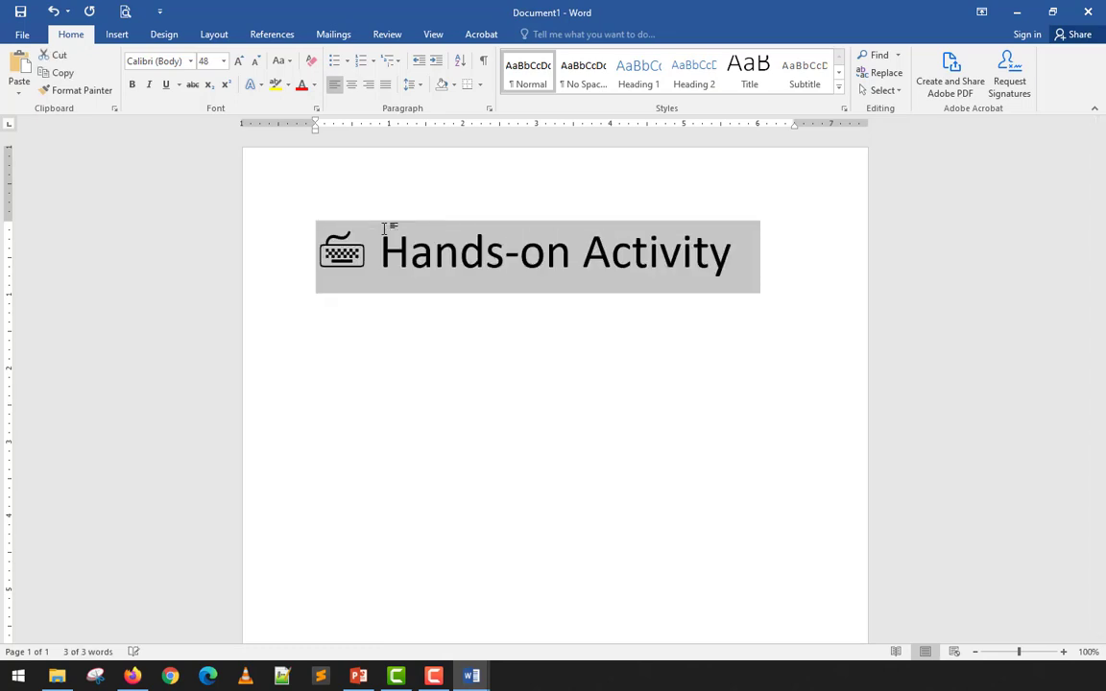
- Shrink the words 'Hands-on Activity' to 28 pt, keeping the keyboard symbol at 48 pt
left_click(431, 252)
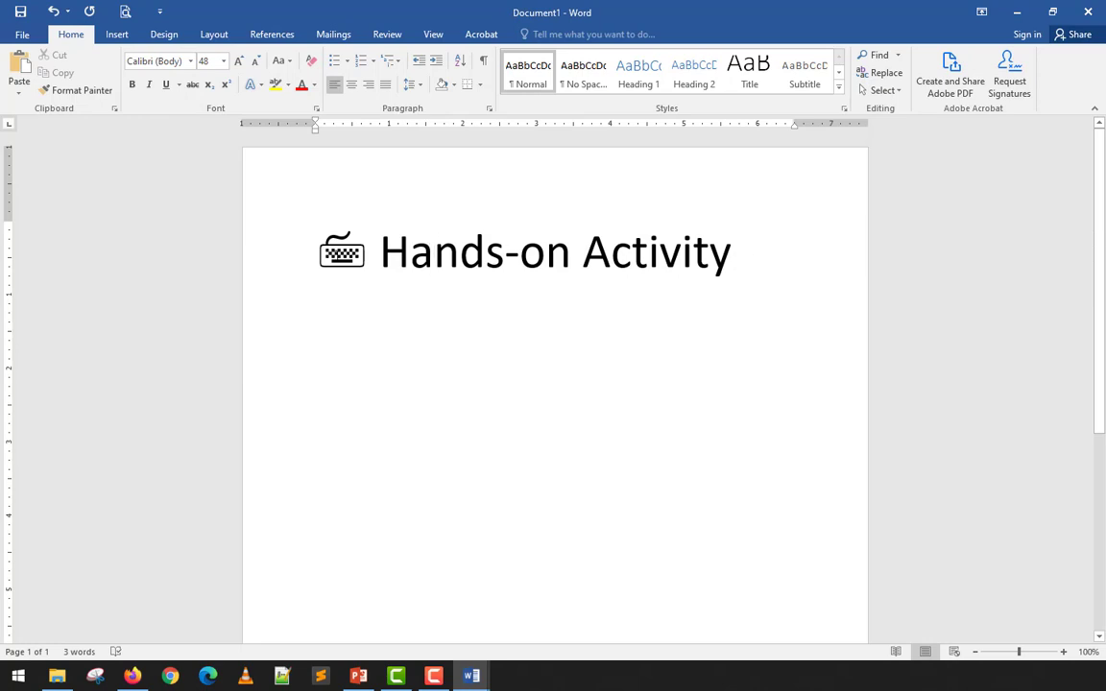
left_click(362, 256)
left_click_drag(735, 254, 410, 266)
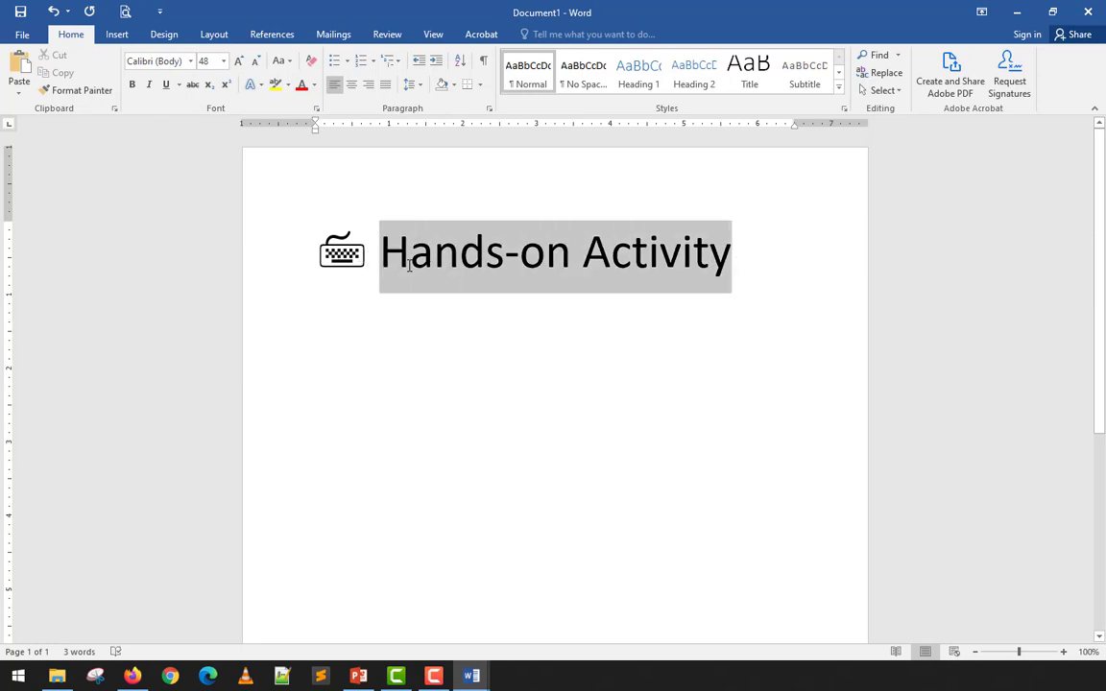
key("ctrl+shift+comma")
key("ctrl+shift+comma")
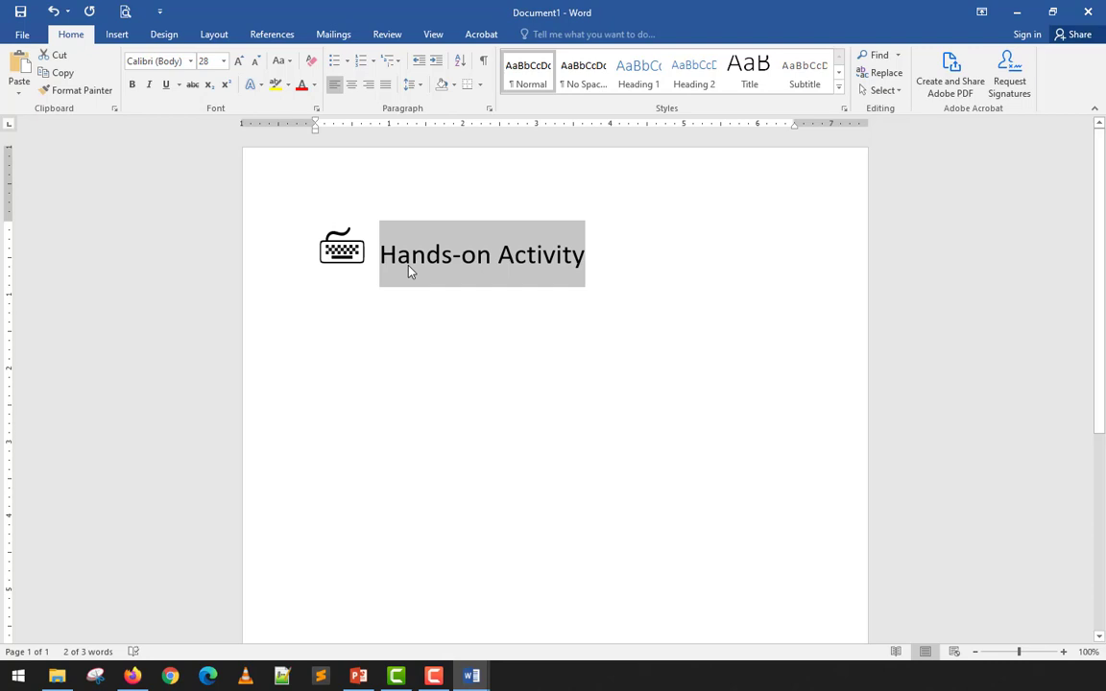
key("Home")
key("shift+Right")
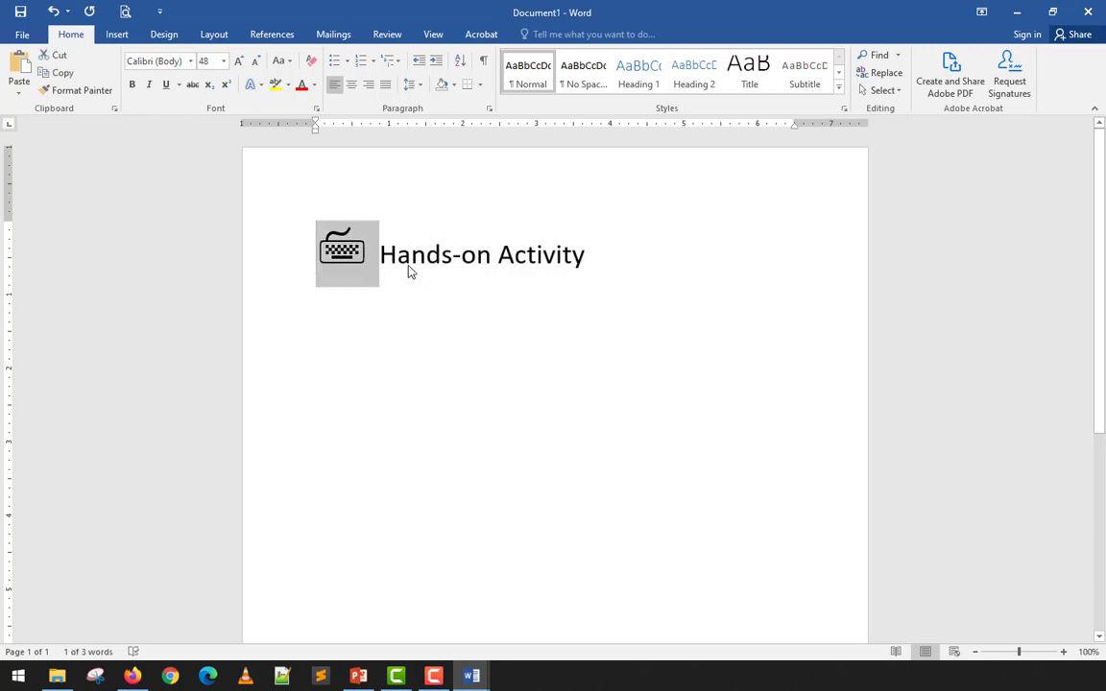
key("ctrl+shift+period")
key("ctrl+shift+comma")
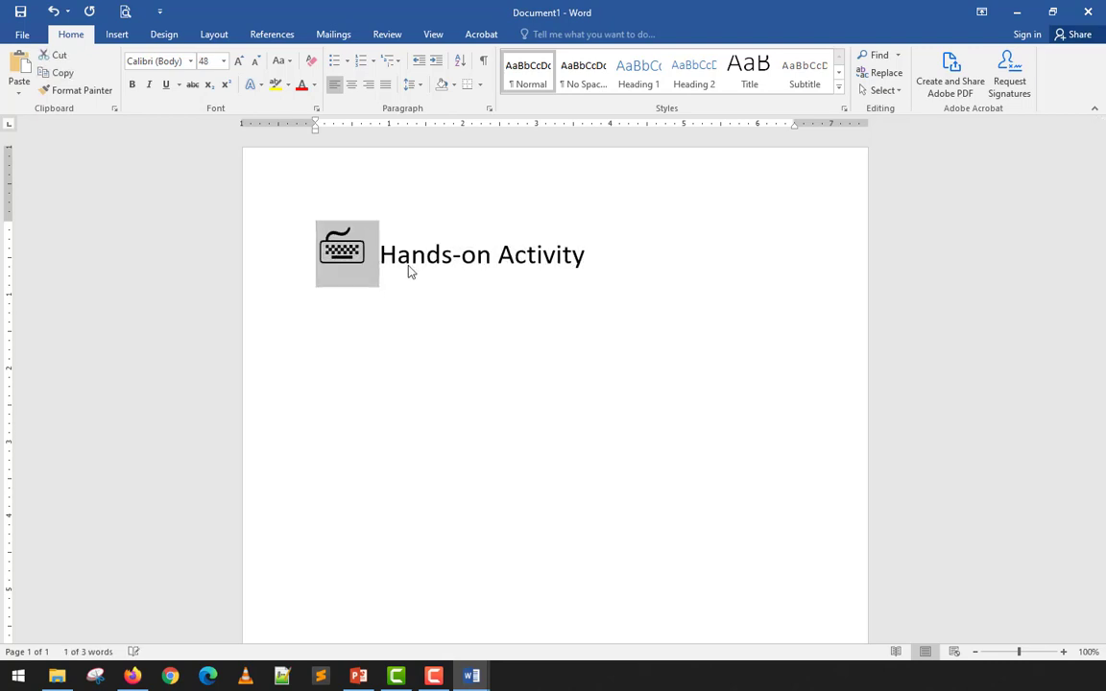
- Colour the keyboard symbol orange-gold and the word Hands-on dark blue
left_click(314, 85)
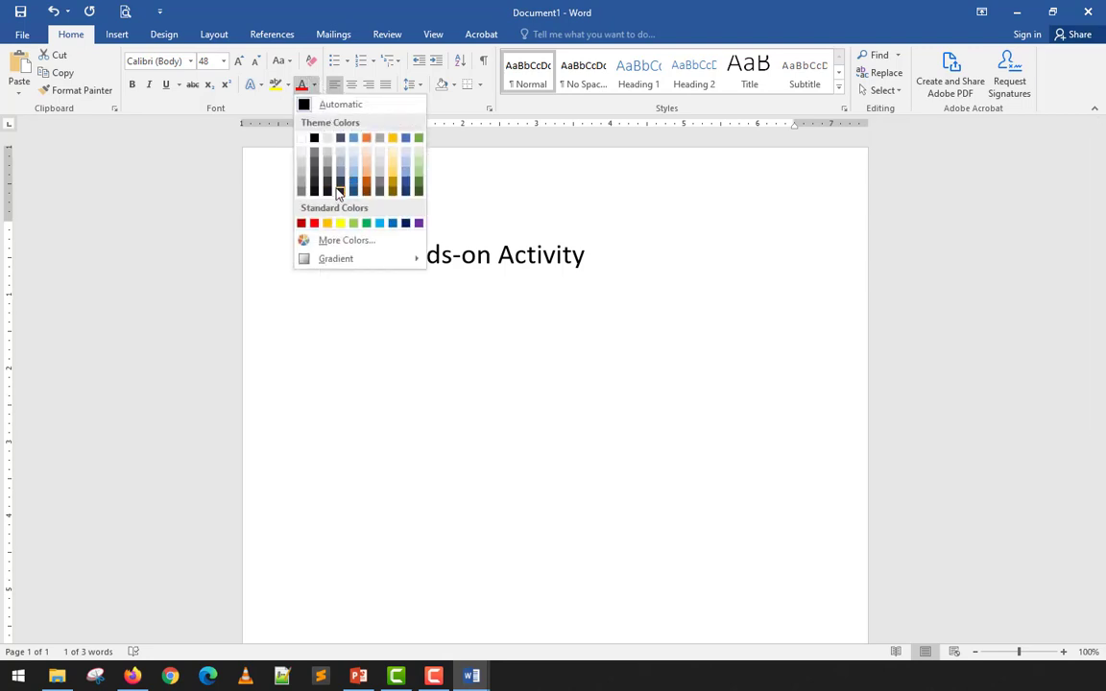
left_click(327, 222)
left_click_drag(381, 257, 497, 258)
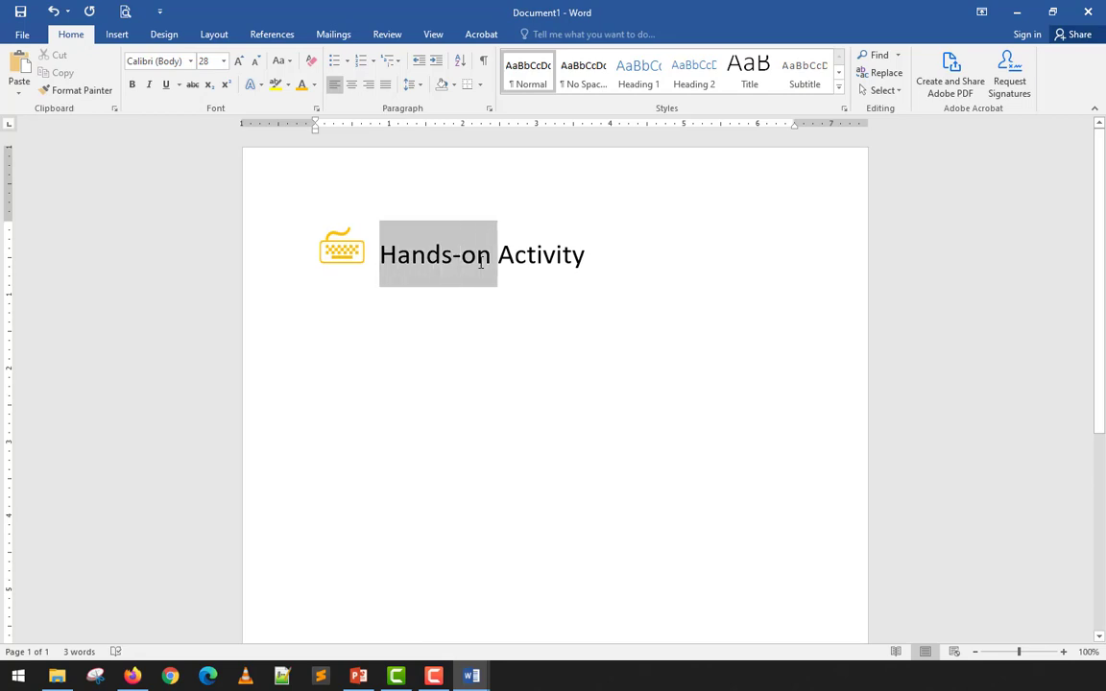
left_click(312, 85)
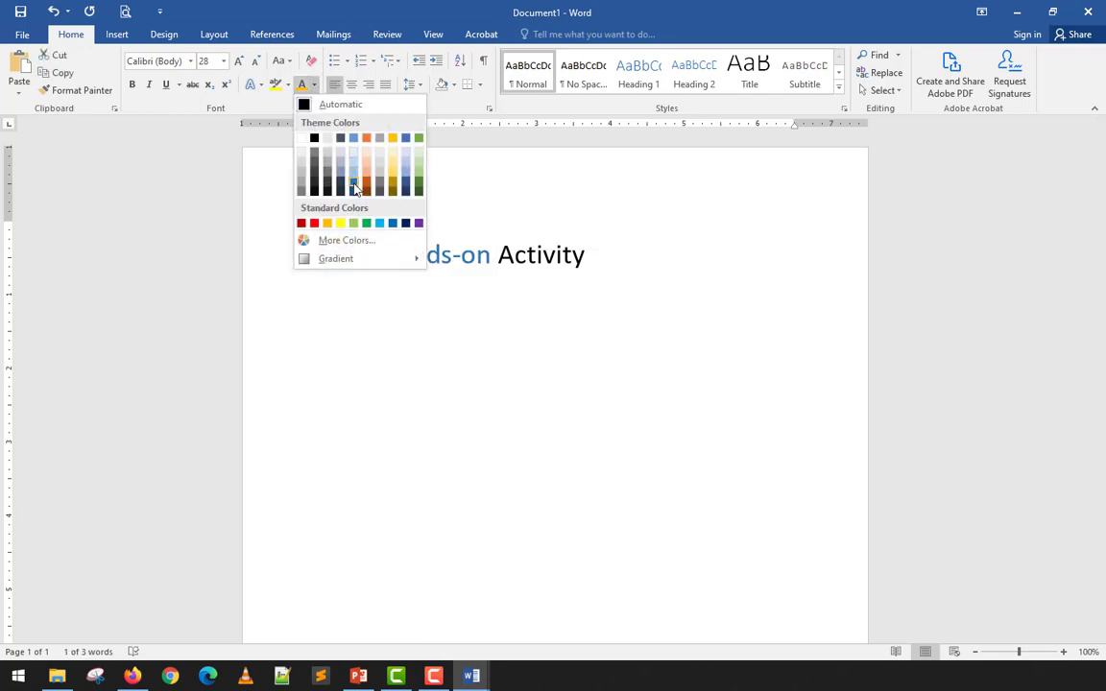
left_click(353, 182)
- Colour the word Activity dark grey and deselect the heading
left_click_drag(526, 252, 584, 253)
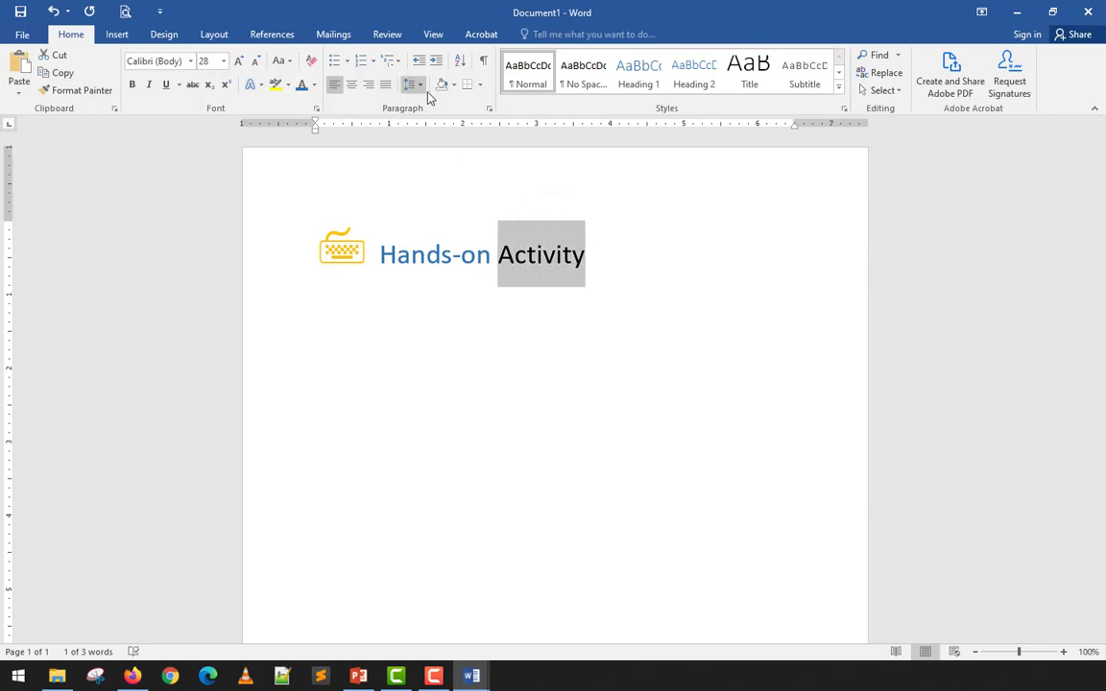
left_click(313, 84)
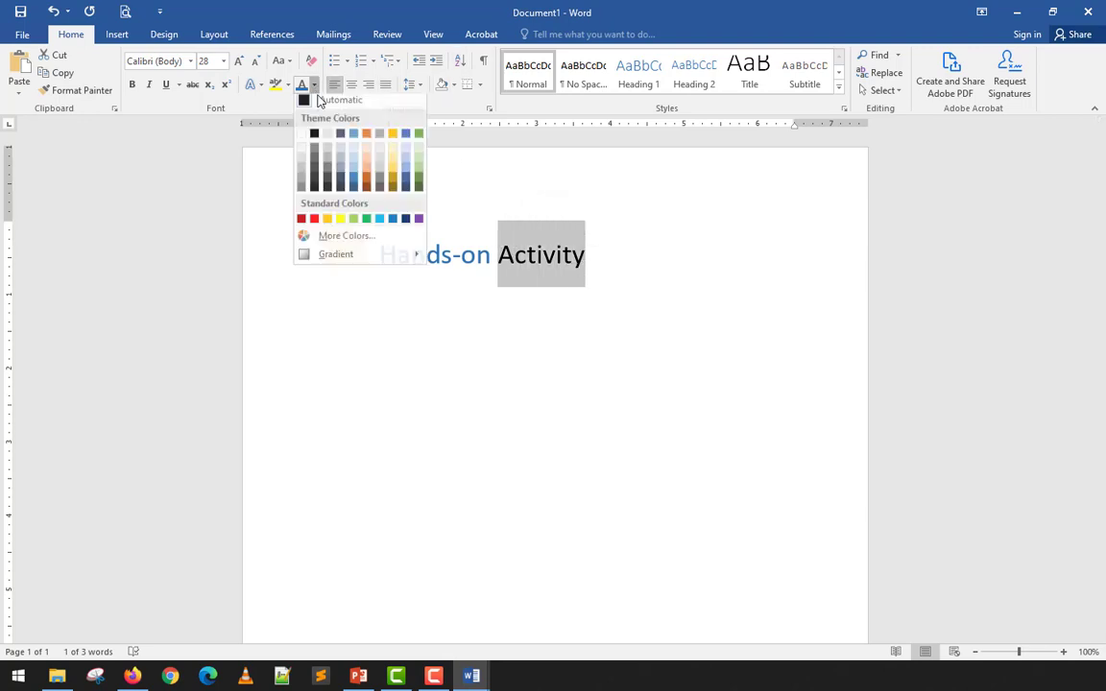
left_click(313, 173)
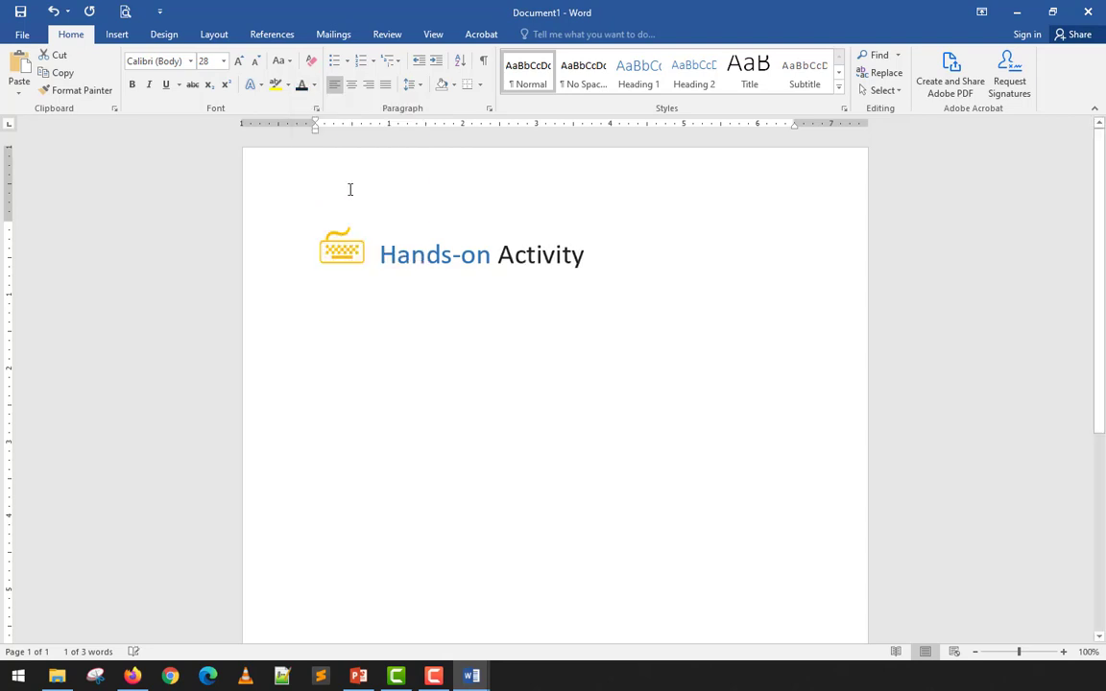
left_click(313, 84)
left_click(668, 278)
left_click(607, 251)
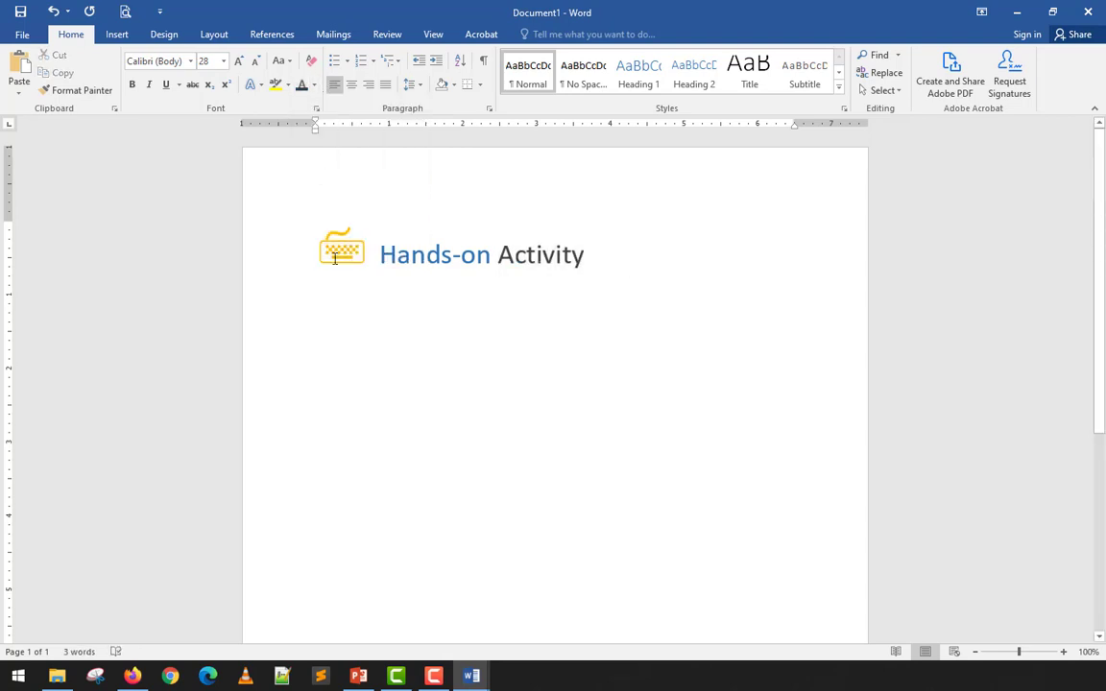
left_click(355, 253)
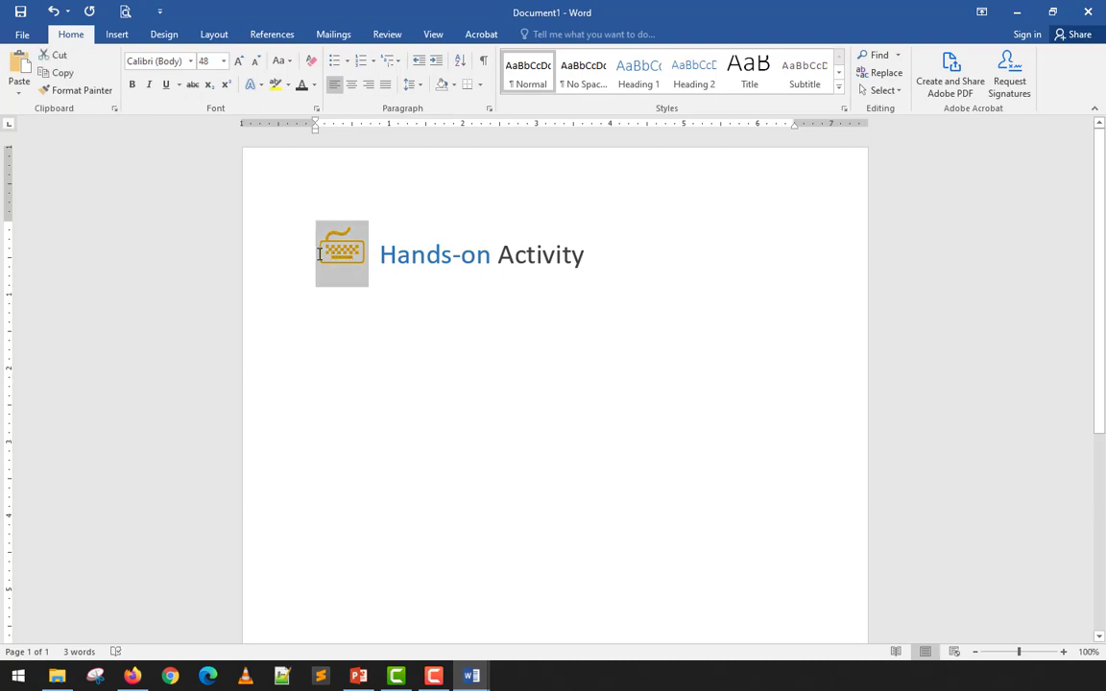
left_click(394, 259)
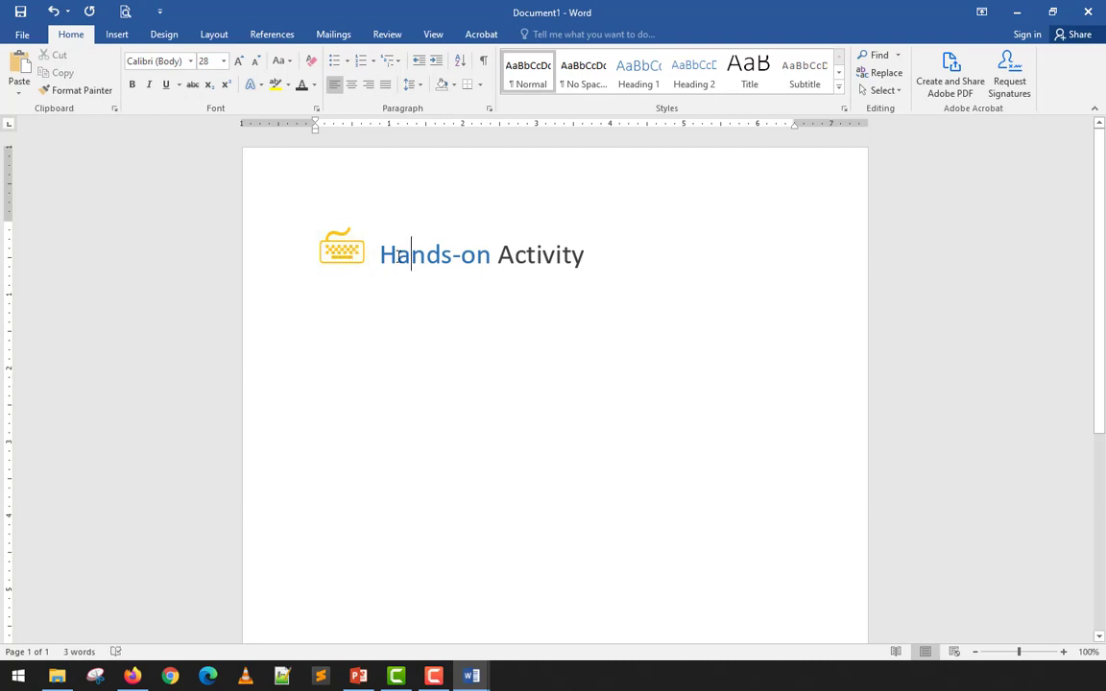
left_click(589, 254)
left_click(114, 35)
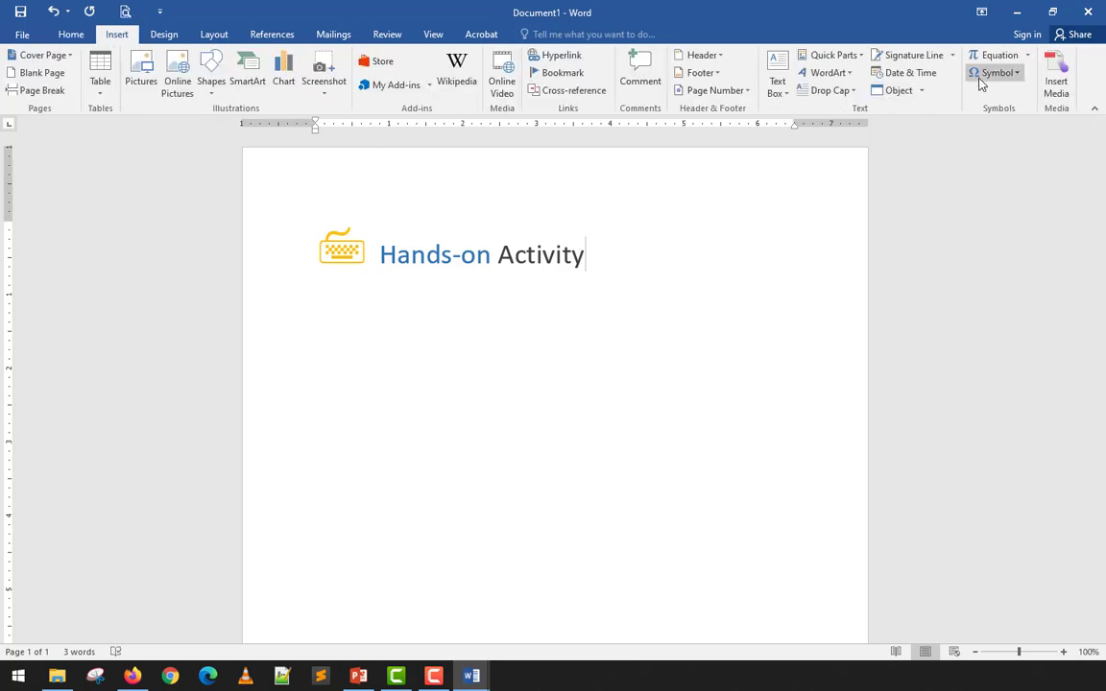
left_click(1016, 74)
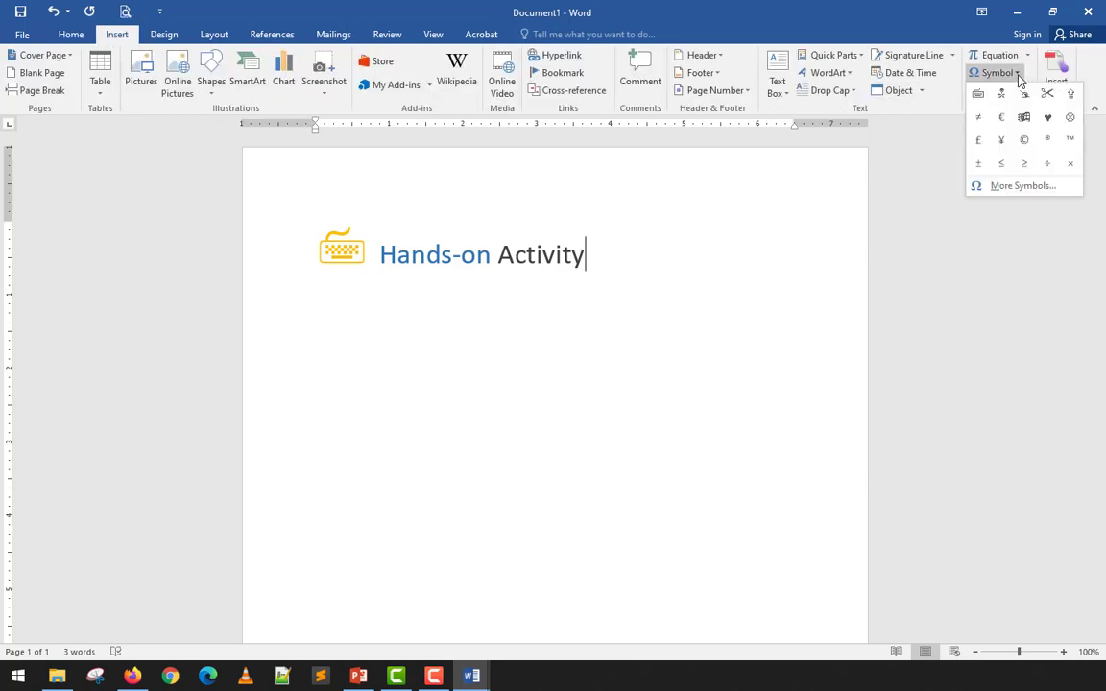
left_click(998, 185)
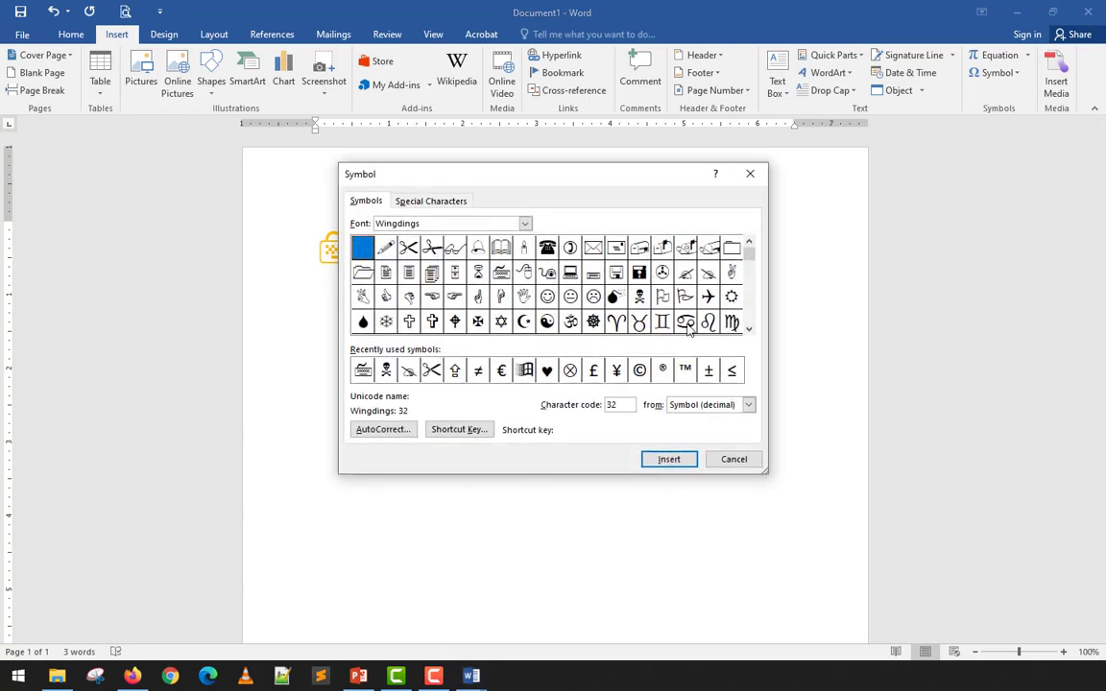
left_click(751, 329)
left_click(751, 329)
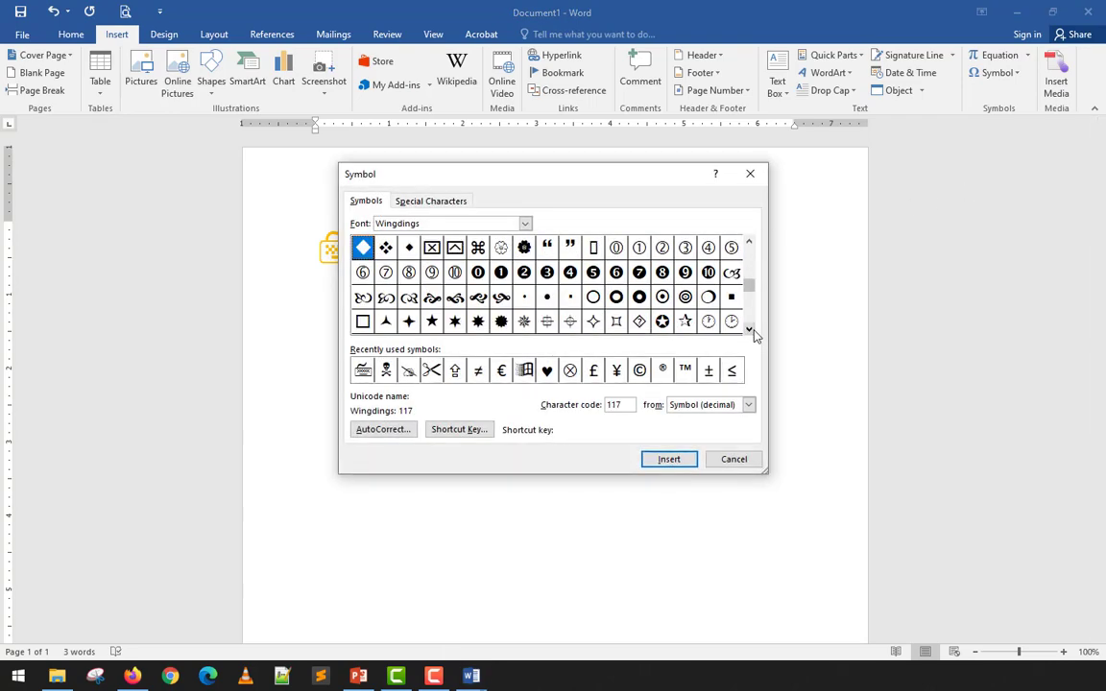
left_click(733, 458)
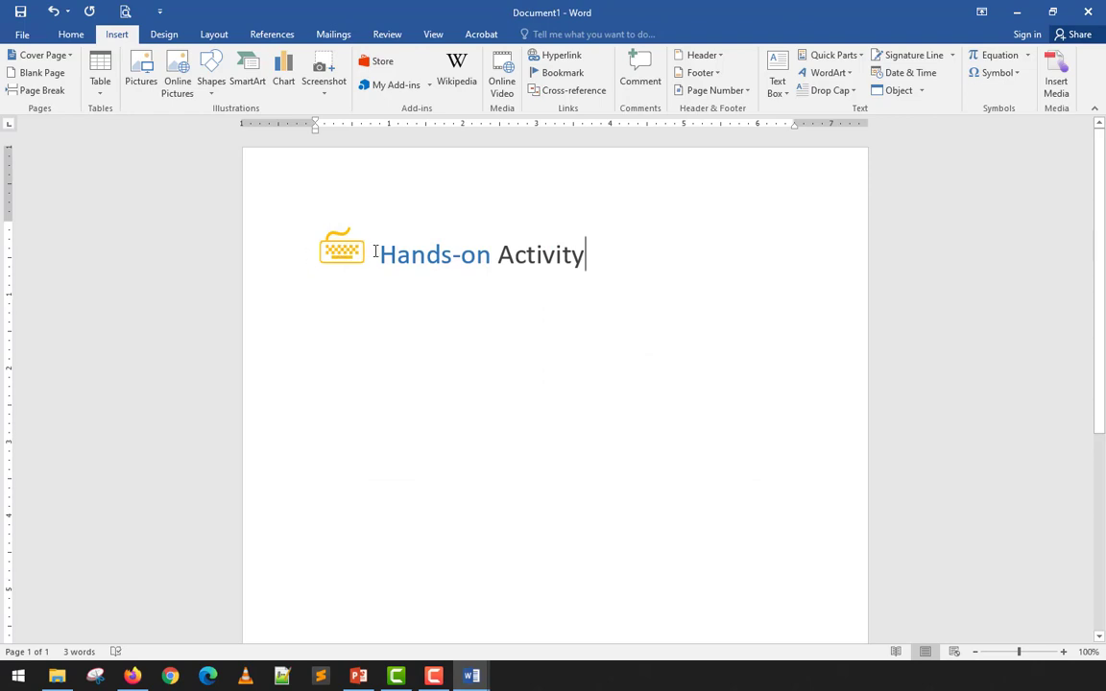
left_click(330, 252)
- Enlarge the keyboard symbol, then select the whole heading line and delete it
key("ctrl+shift+period")
key("ctrl+shift+period")
key("ctrl+shift+period")
key("ctrl+shift+period")
key("ctrl+shift+period")
key("ctrl+shift+period")
key("ctrl+shift+period")
key("ctrl+shift+period")
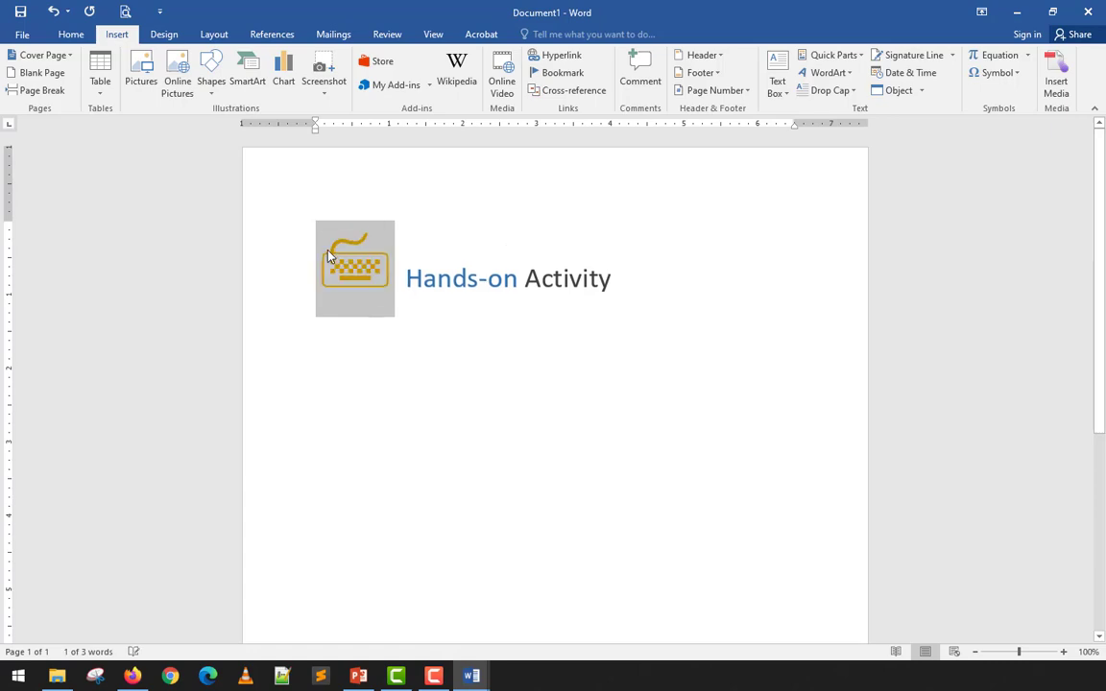
key("ctrl+shift+period")
key("ctrl+shift+period")
key("ctrl+shift+period")
key("ctrl+shift+period")
key("ctrl+shift+period")
key("ctrl+shift+period")
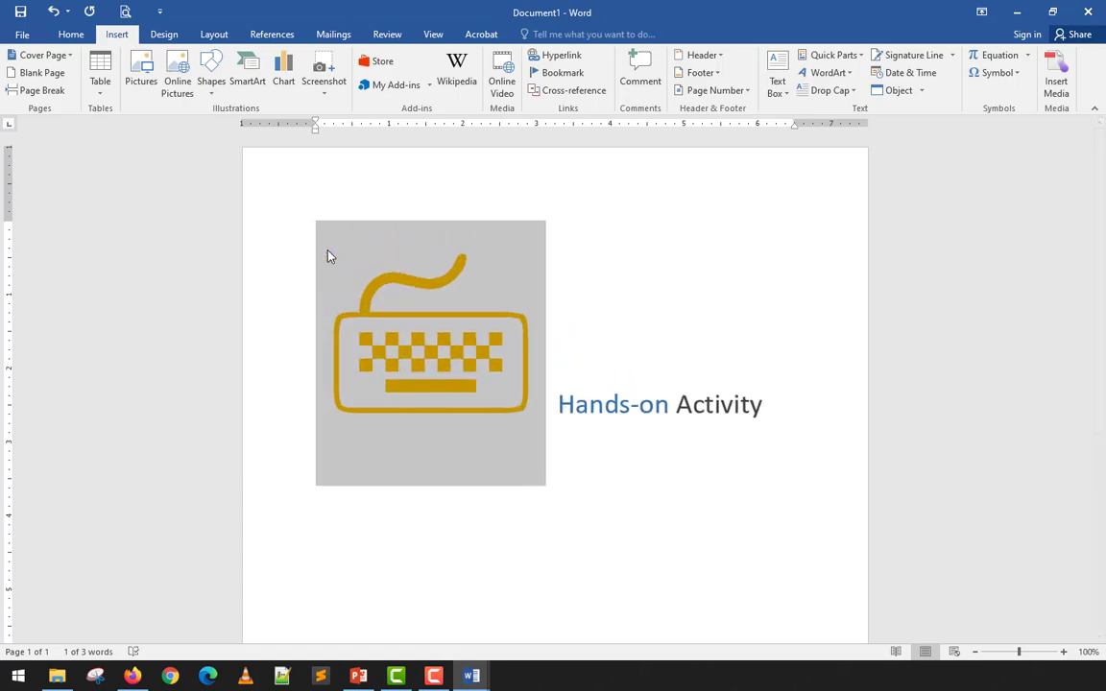
left_click(328, 256)
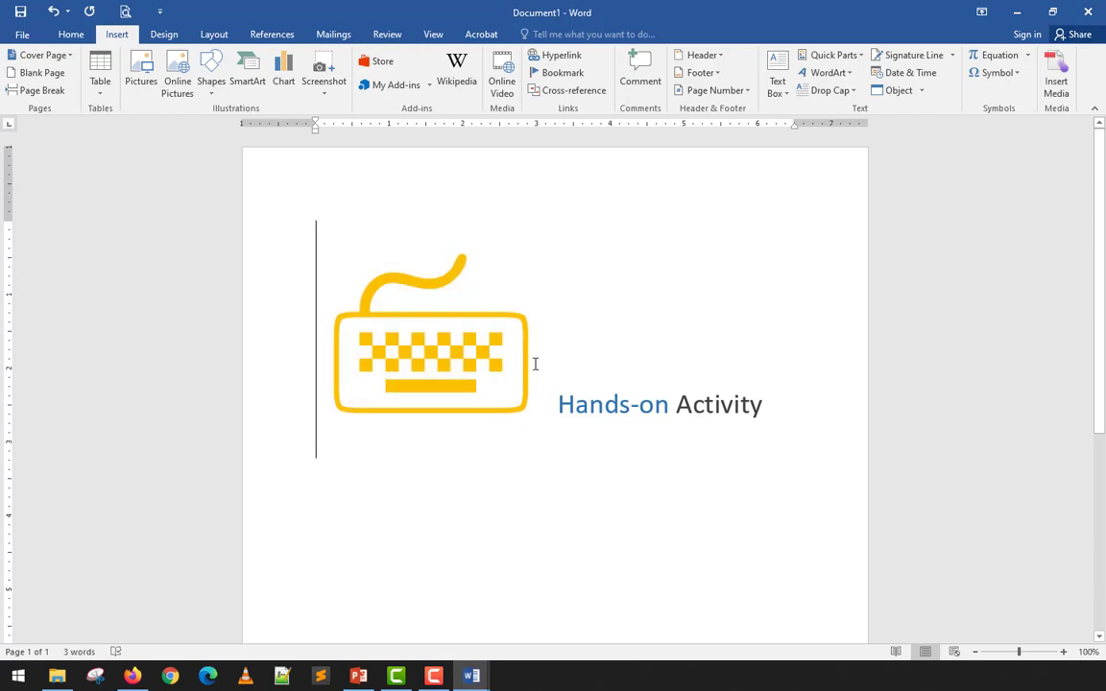
left_click_drag(529, 363, 420, 365)
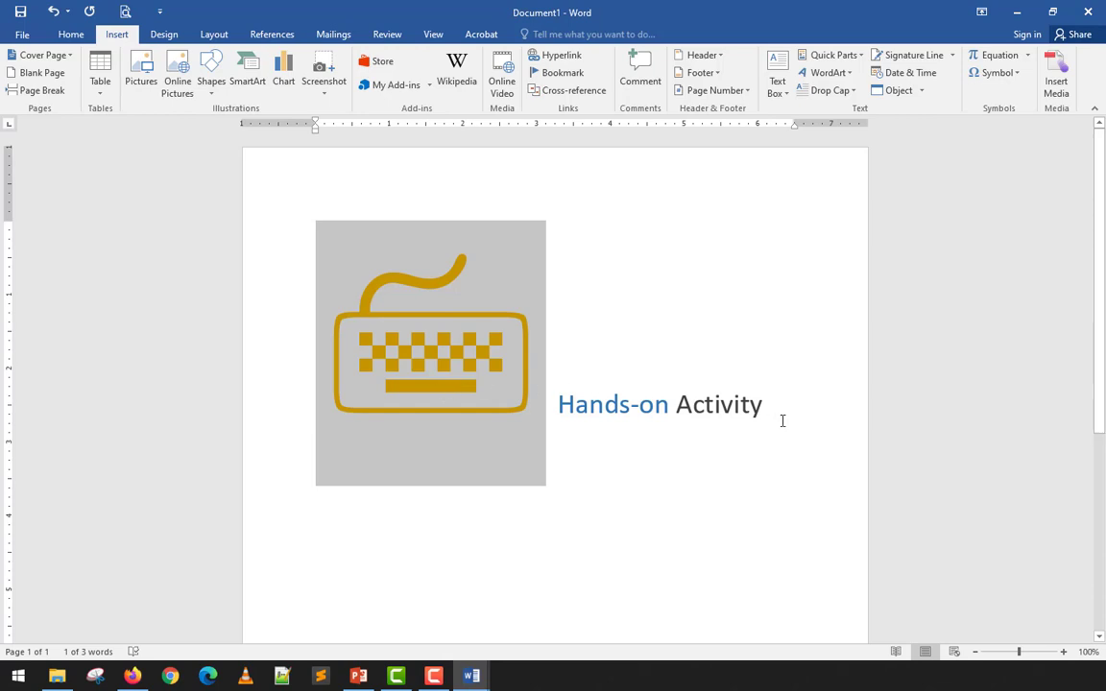
left_click_drag(824, 414, 343, 294)
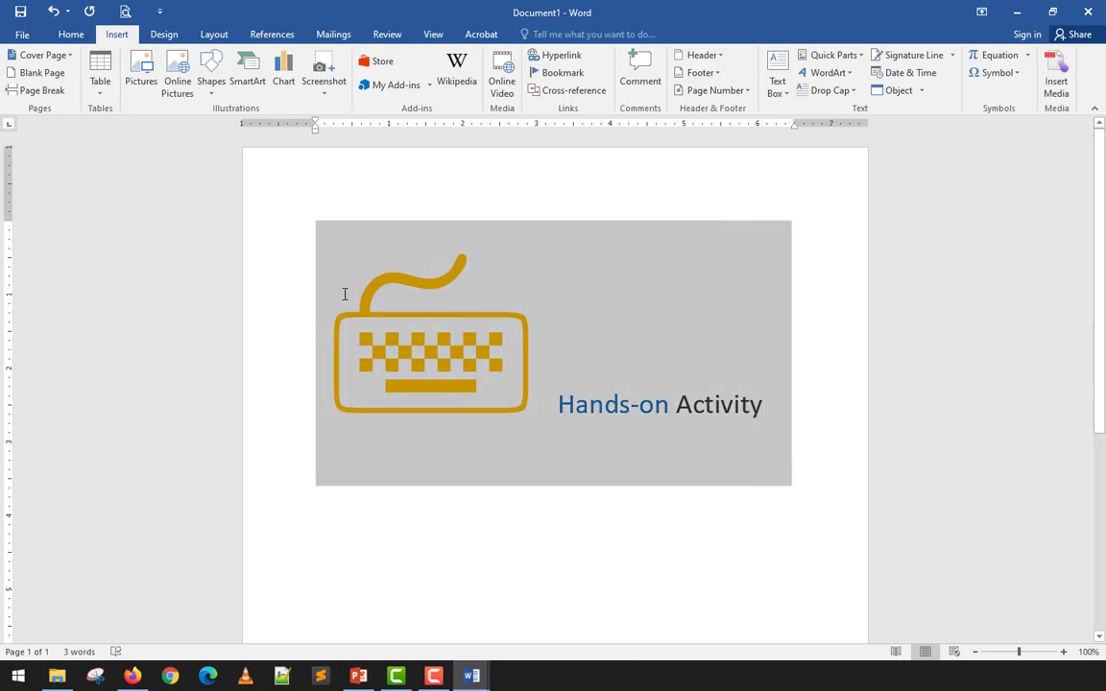
key("Delete")
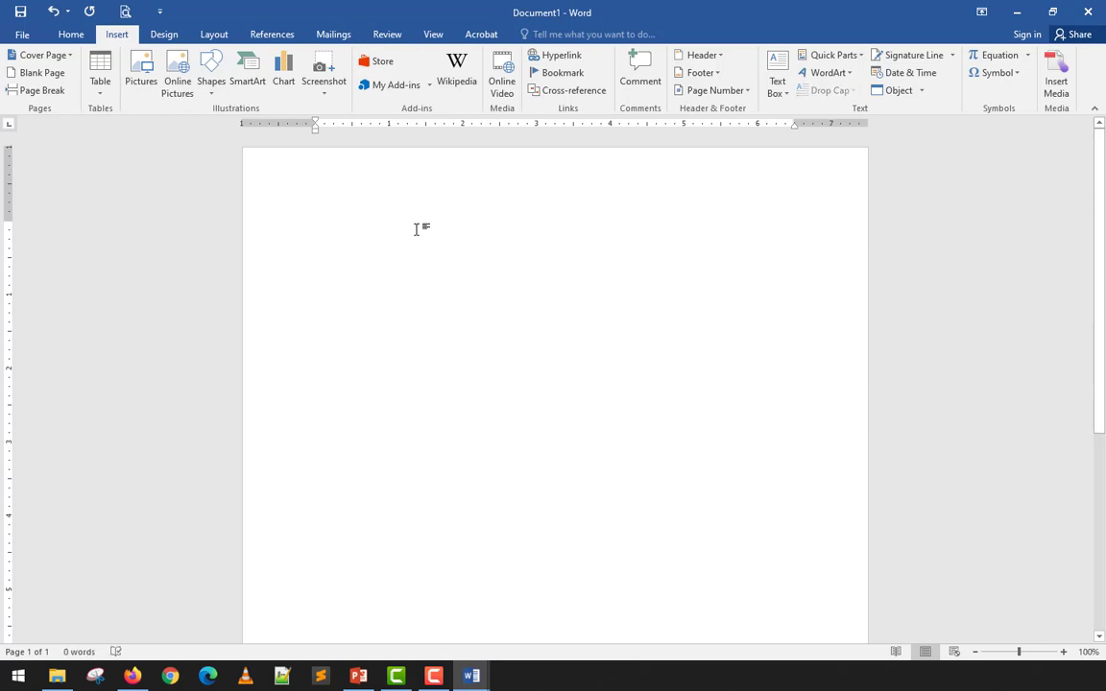
- Reopen the Symbol dialog via More Symbols and browse the list of symbol fonts
left_click(1008, 74)
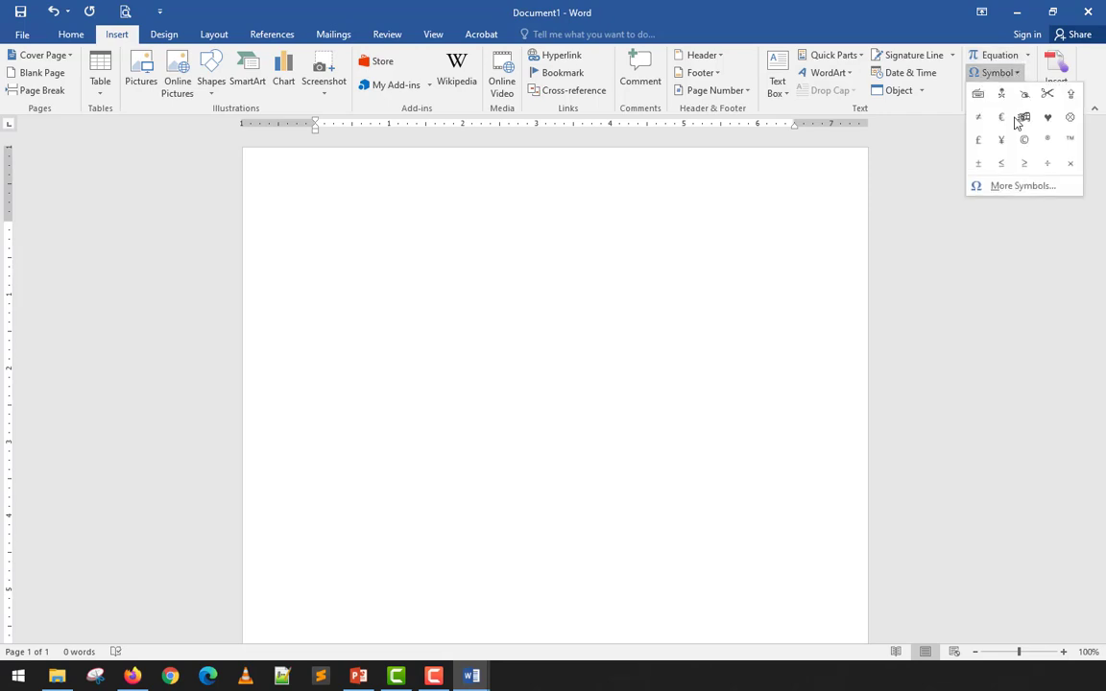
left_click(1000, 185)
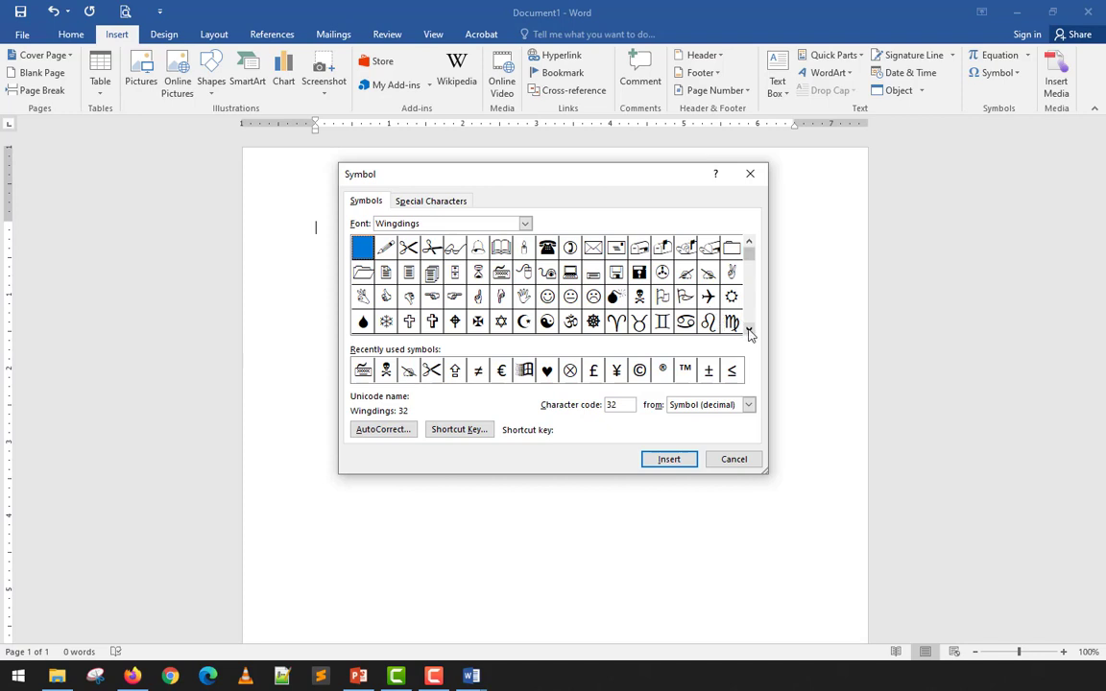
scroll(749, 332, "down", 7)
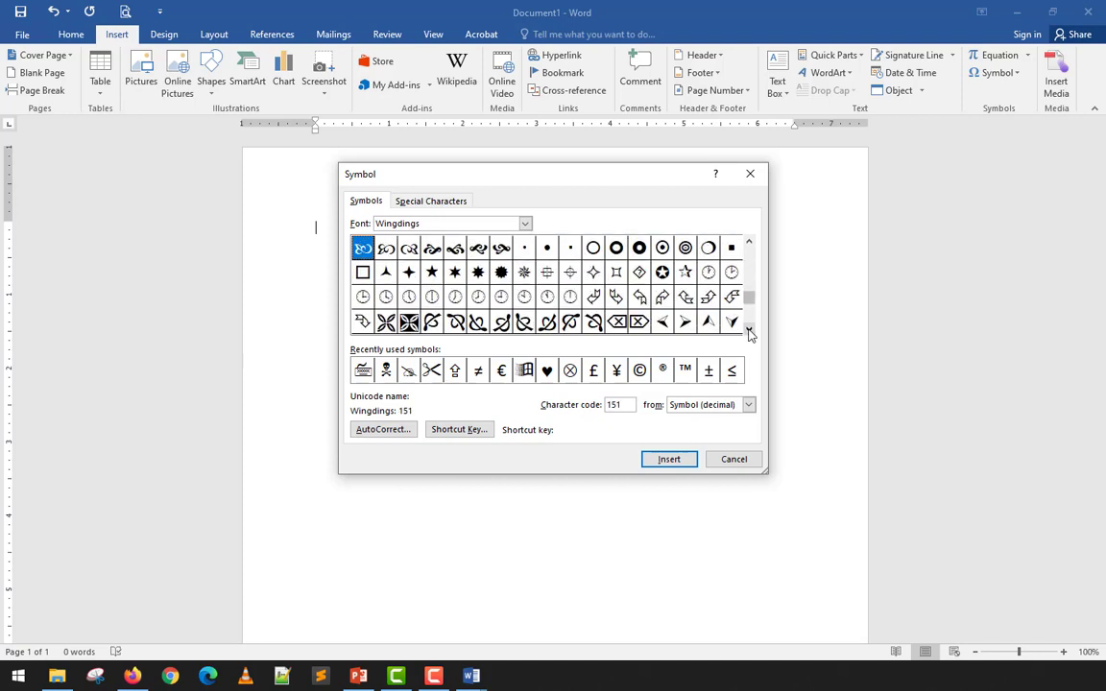
scroll(750, 332, "down", 6)
left_click_drag(748, 316, 752, 247)
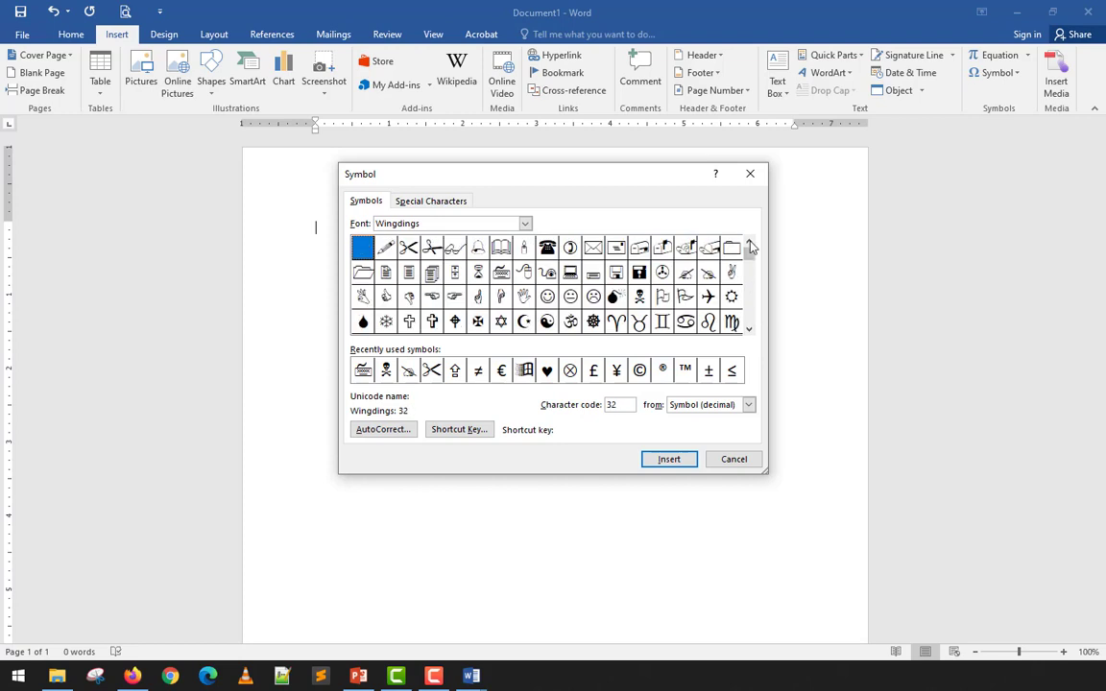
left_click(475, 221)
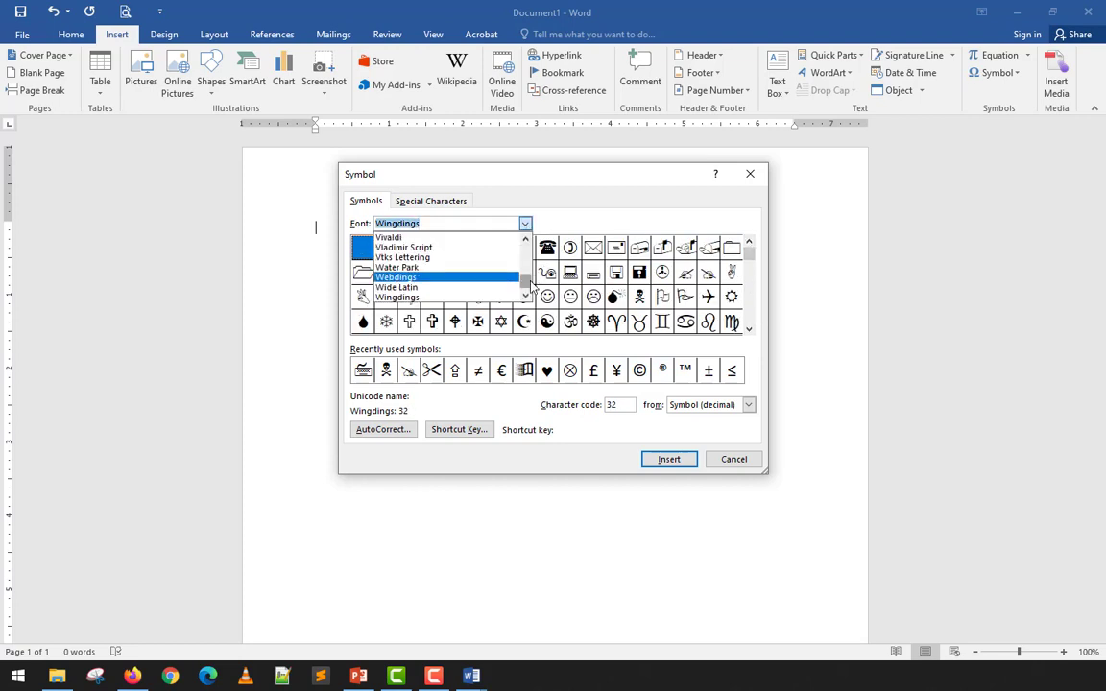
mouse_move(528, 281)
left_mouse_down()
mouse_move(526, 242)
mouse_move(528, 294)
left_mouse_up()
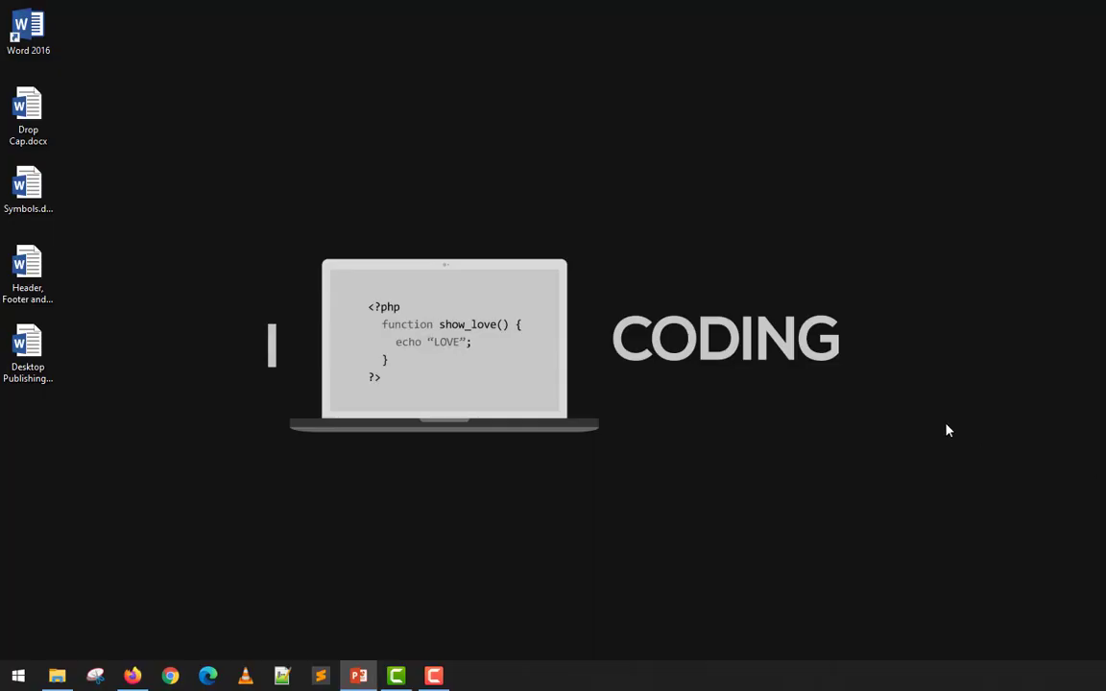
- Relaunch Word 2016 from the desktop shortcut and create a Blank document
double_click(28, 31)
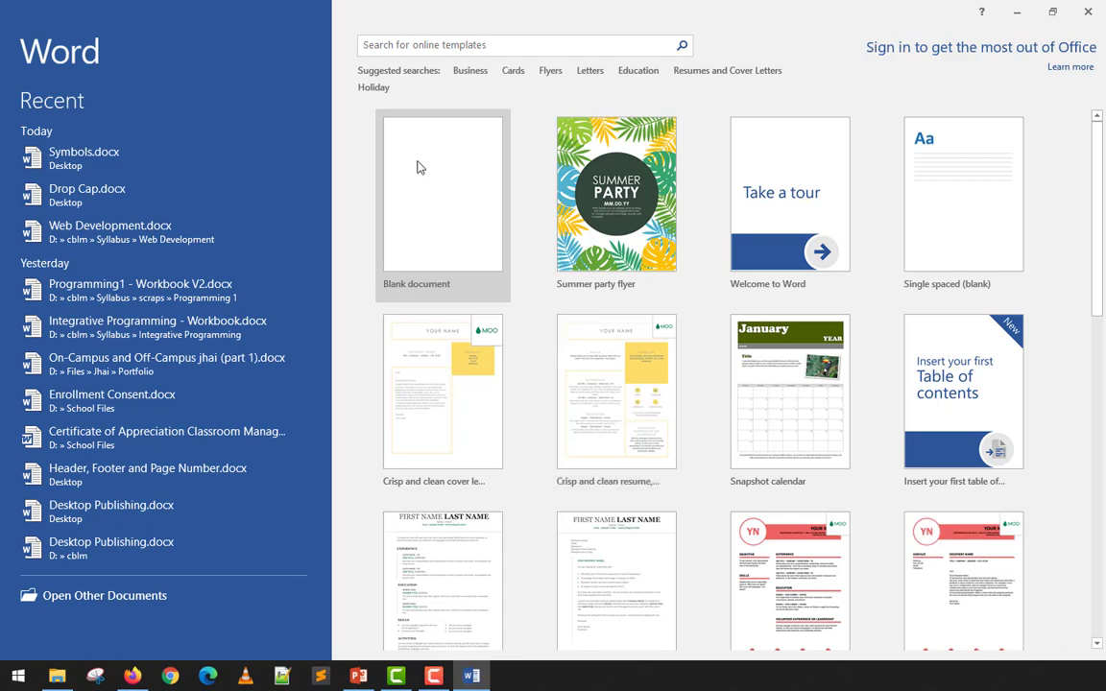
left_click(417, 167)
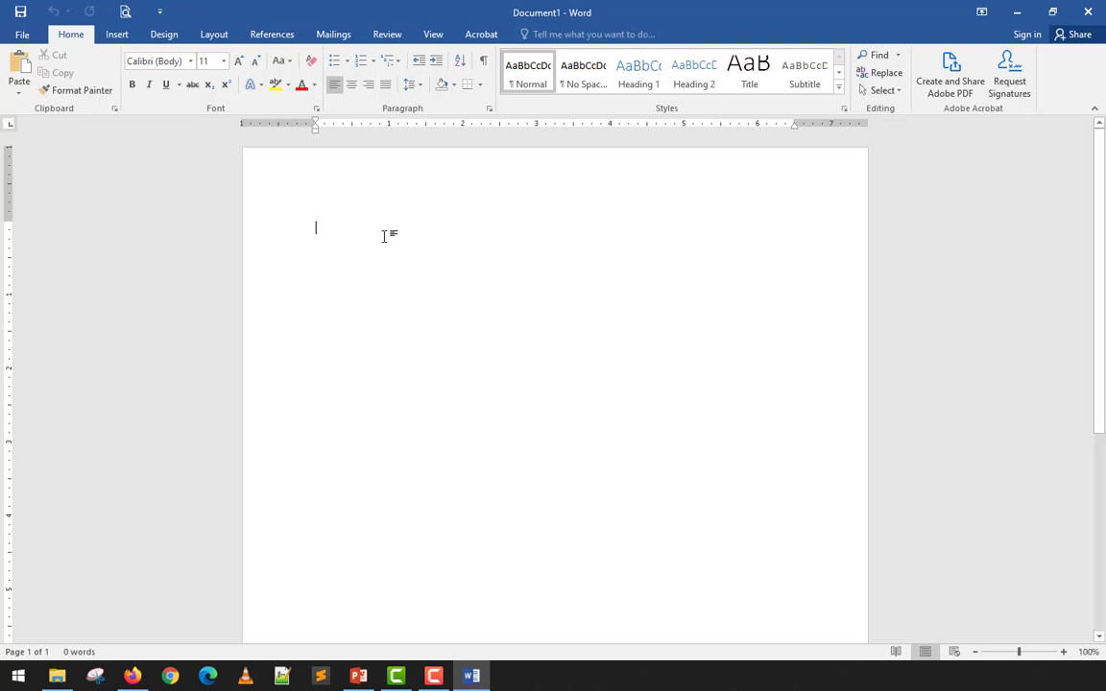
- Show the Built-In equation gallery, from Area of Circle to Pythagorean Theorem, via Insert > Equation
left_click(119, 35)
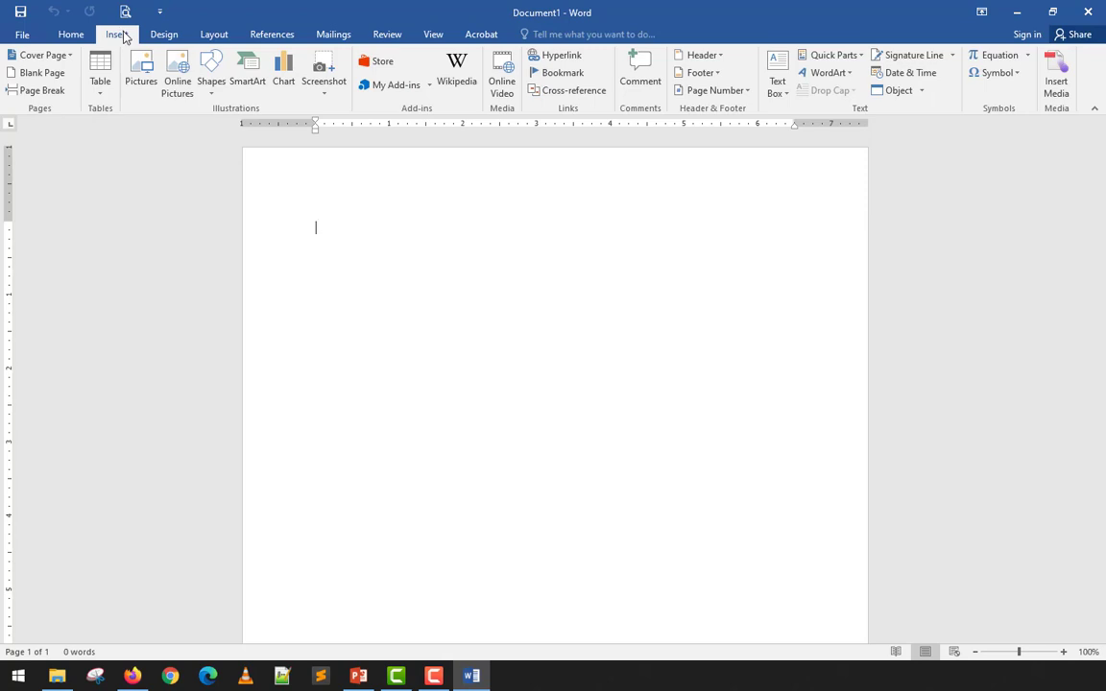
left_click(1027, 56)
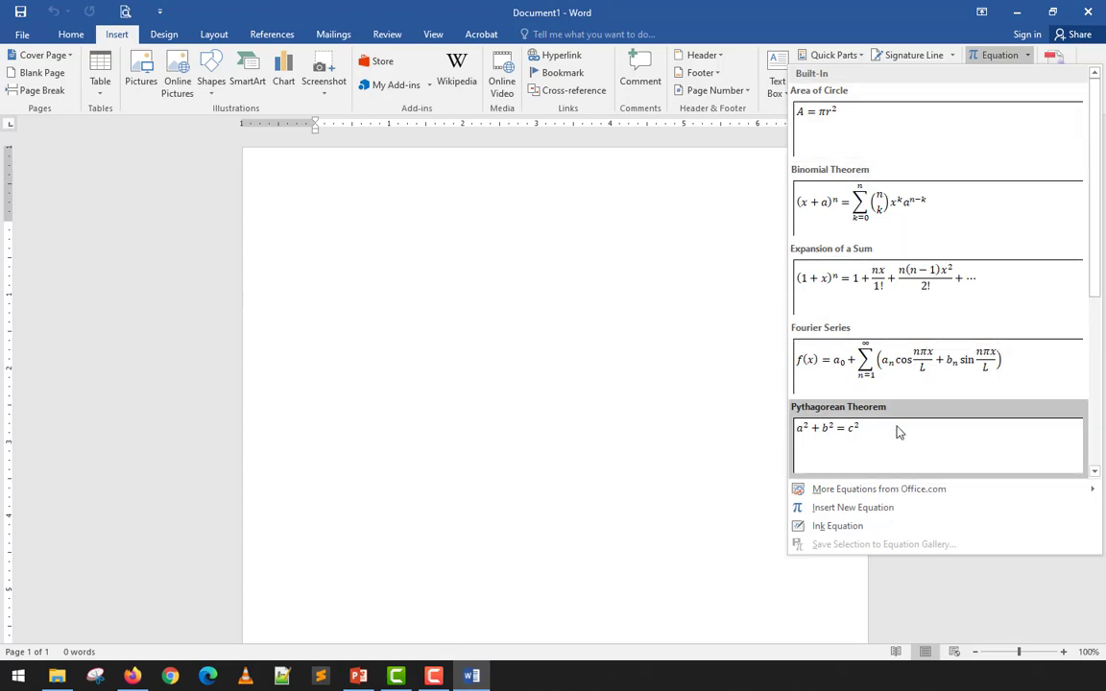
- Insert the Area of Circle equation and set its justification to Left
left_click(897, 131)
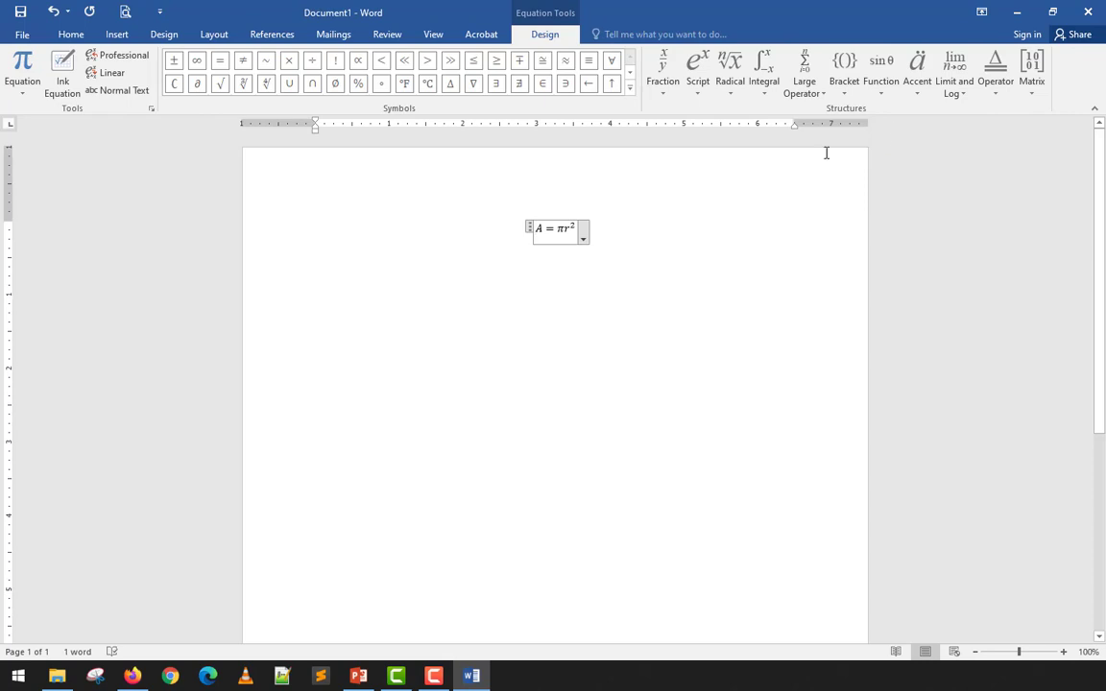
left_click(597, 260)
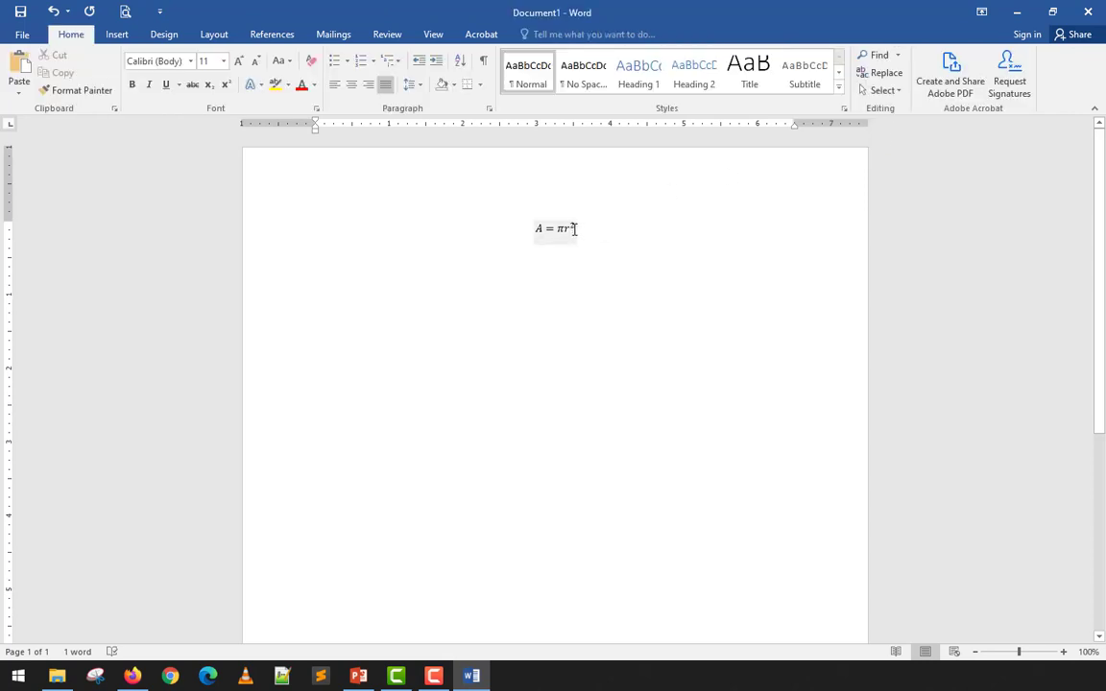
left_click(576, 230)
left_click(582, 240)
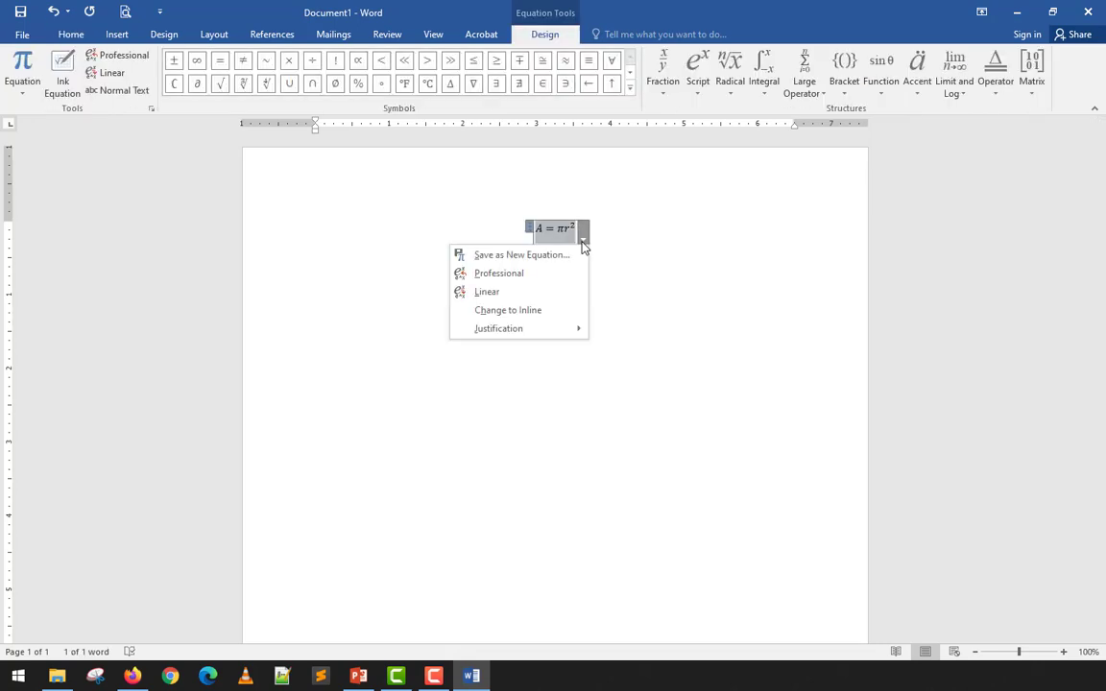
left_click(599, 332)
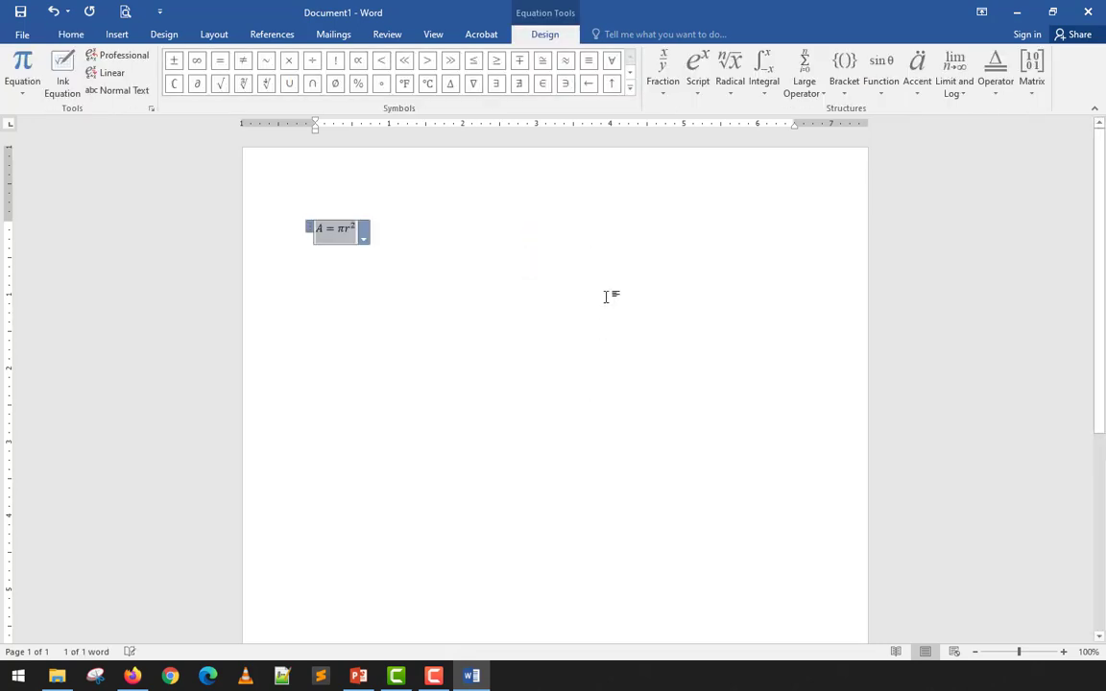
- Type 'fdasdas' and 'dsadasd asdasda' around the equation, then delete the whole line
left_click(400, 220)
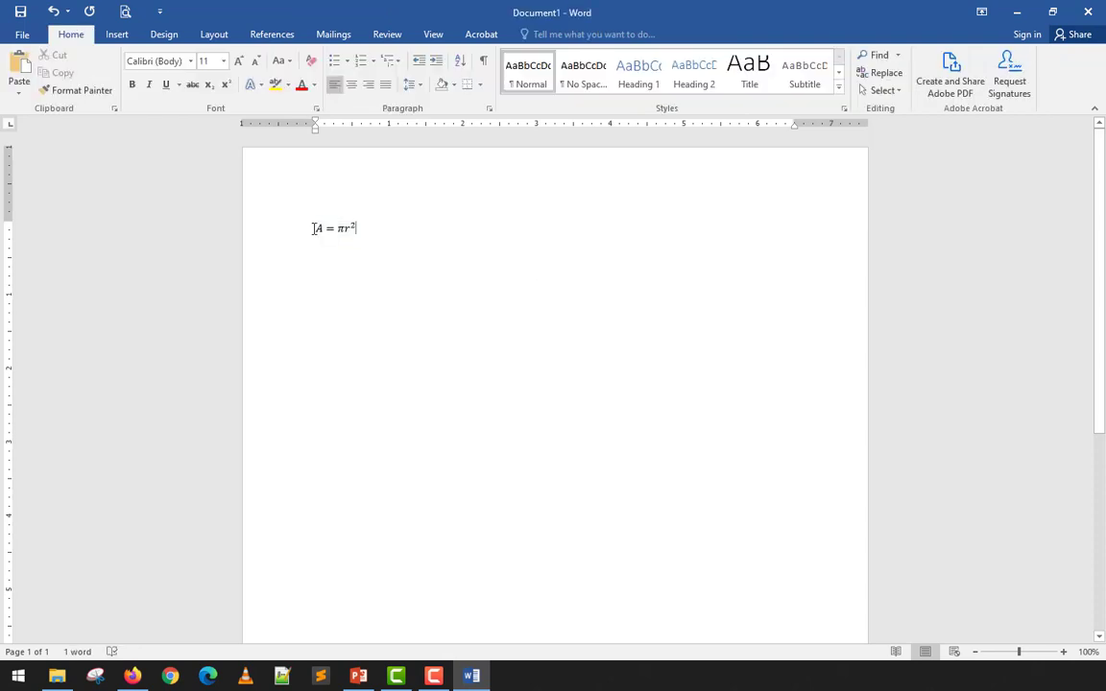
type("fdasdas")
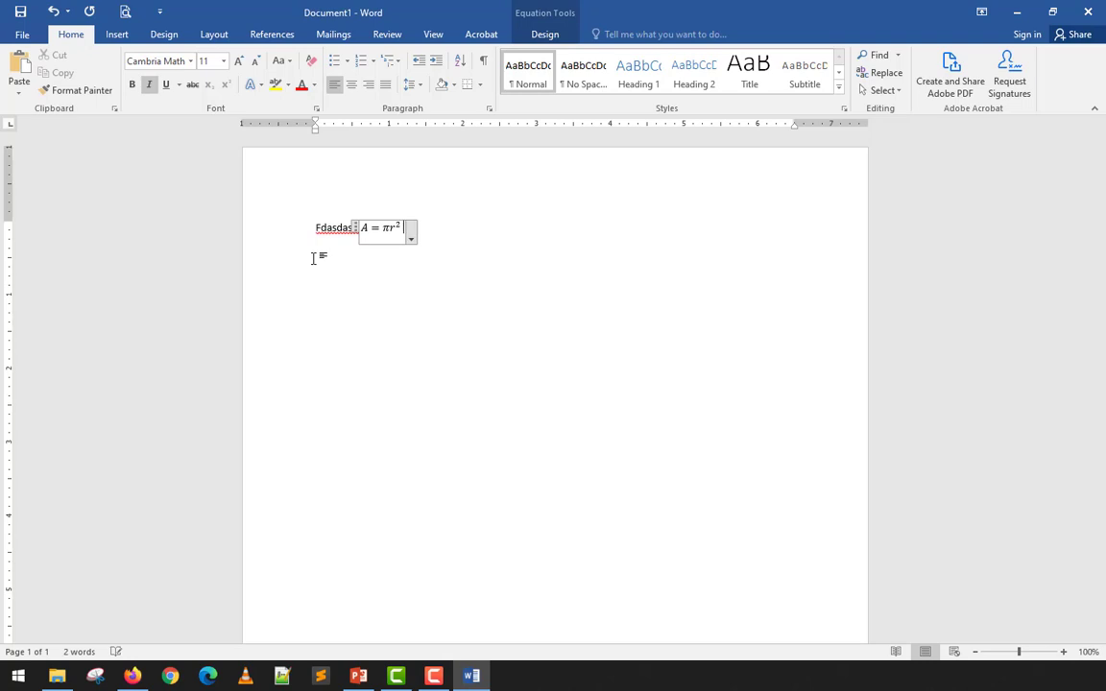
key("Right")
type("dsadas")
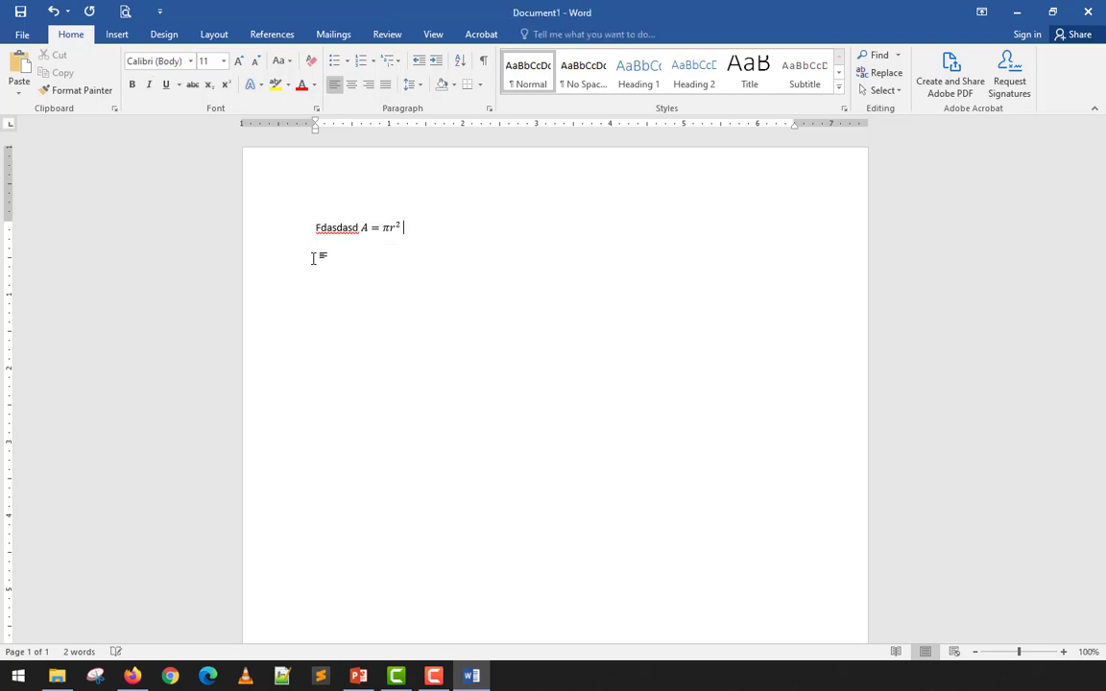
type("d asdasda")
key("Home")
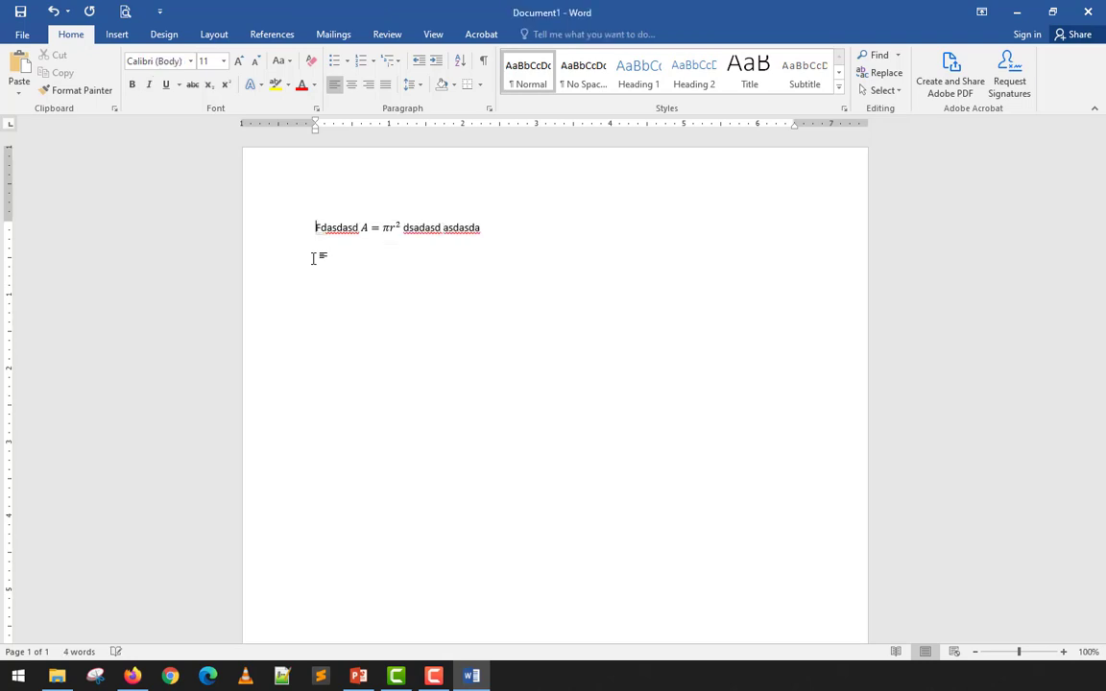
key("Return")
key("Return")
key("Return")
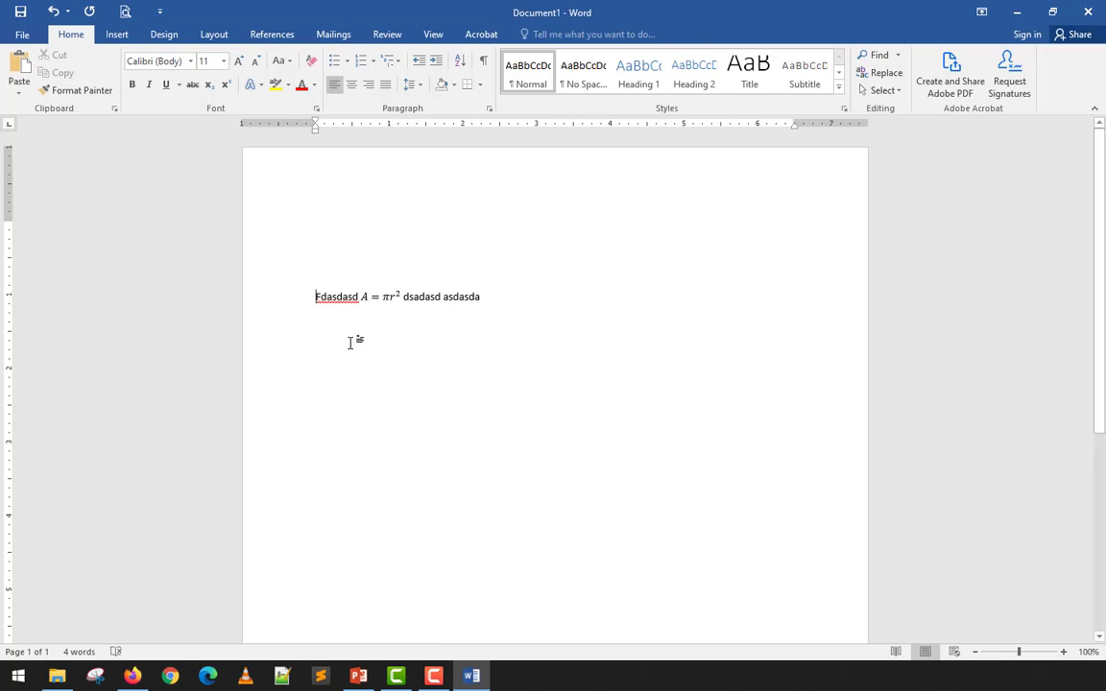
left_click(378, 296)
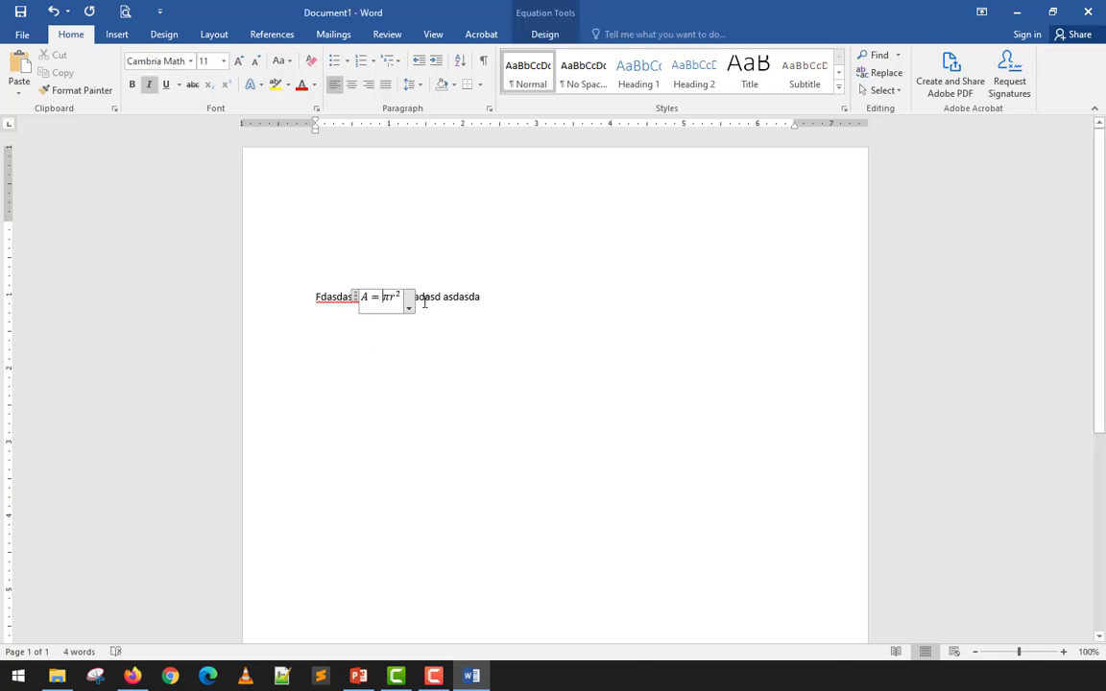
left_click(484, 299)
left_click(176, 287)
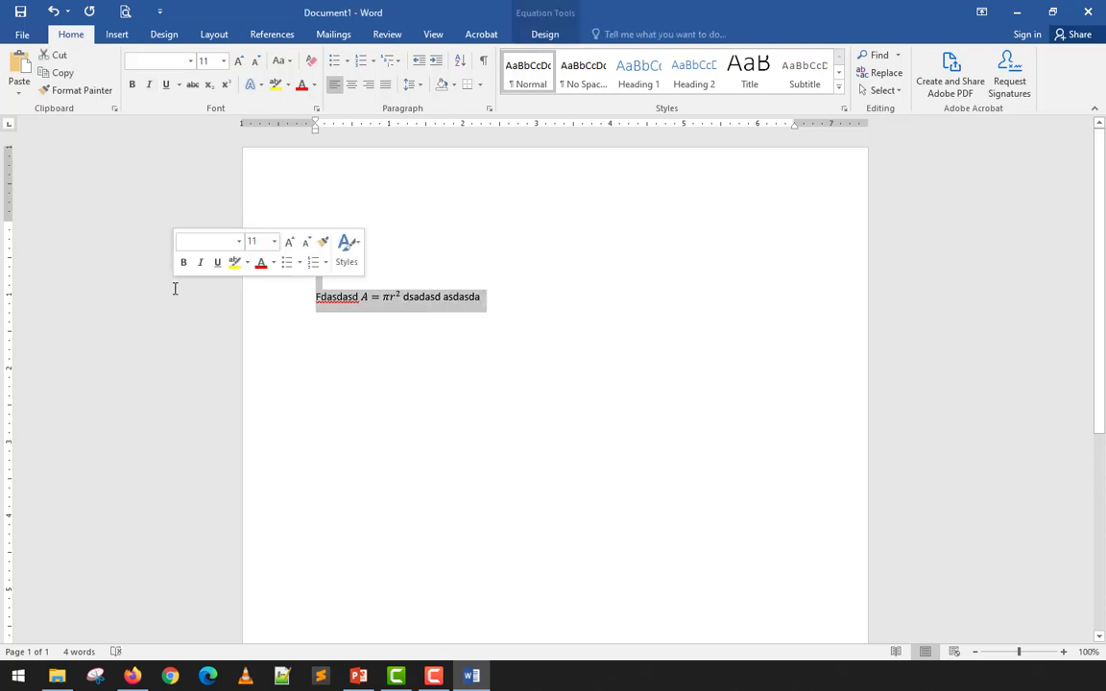
key("Delete")
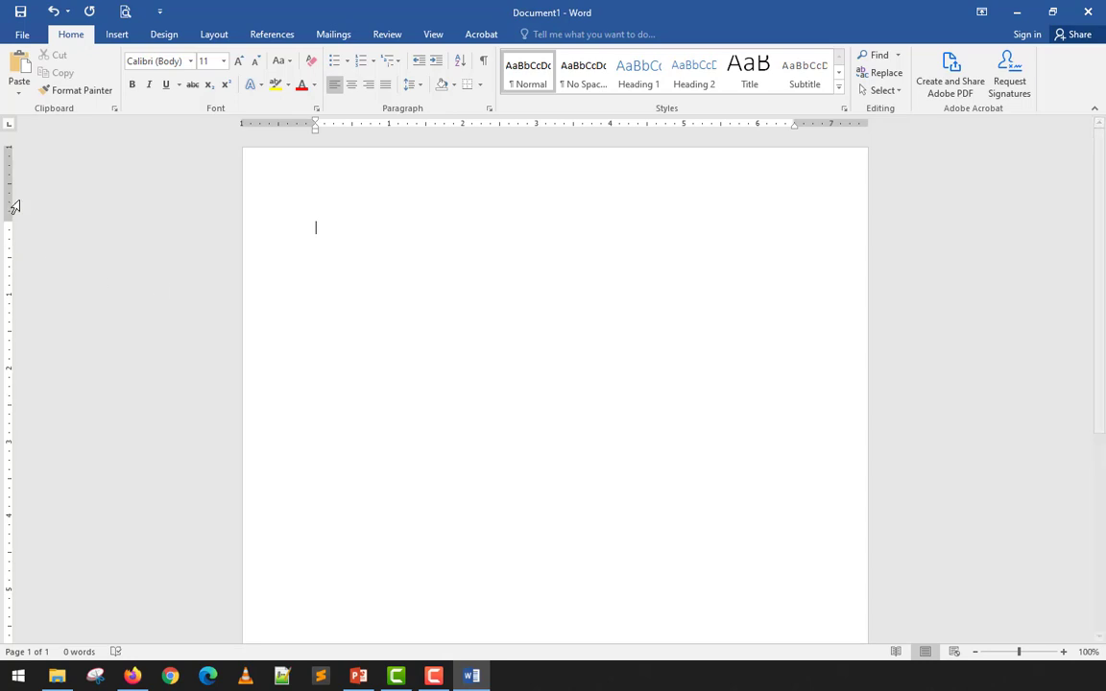
- Choose Ink Equation from the Equation dropdown, then move the Math Input pad up-left and enlarge it
left_click(116, 35)
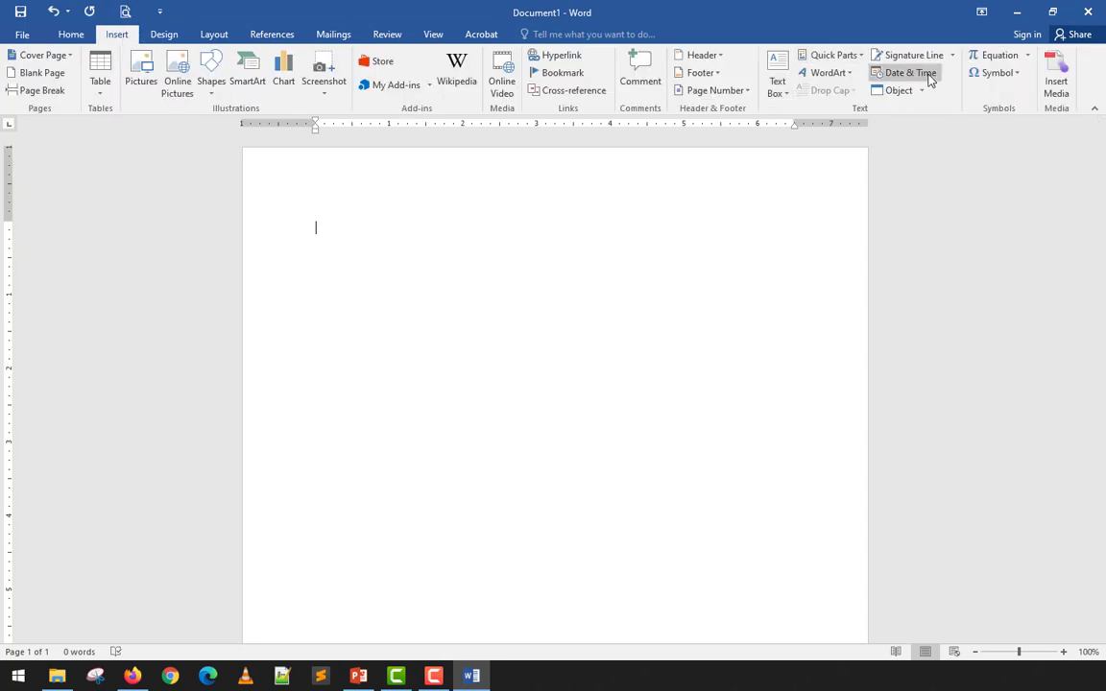
left_click(1026, 58)
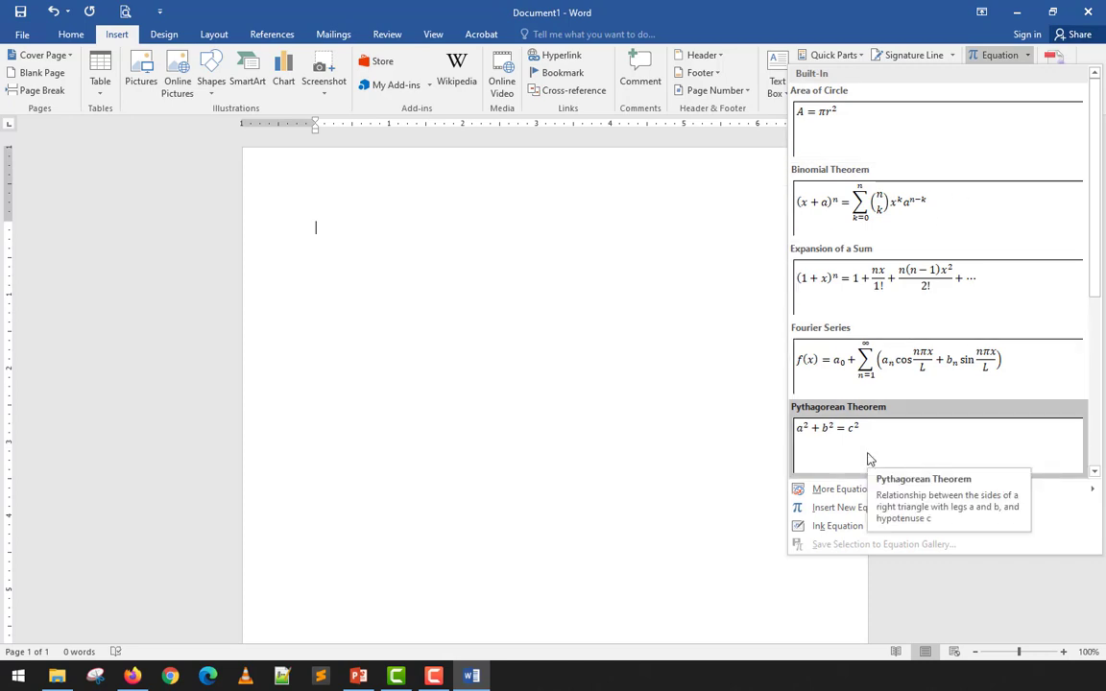
left_click(838, 525)
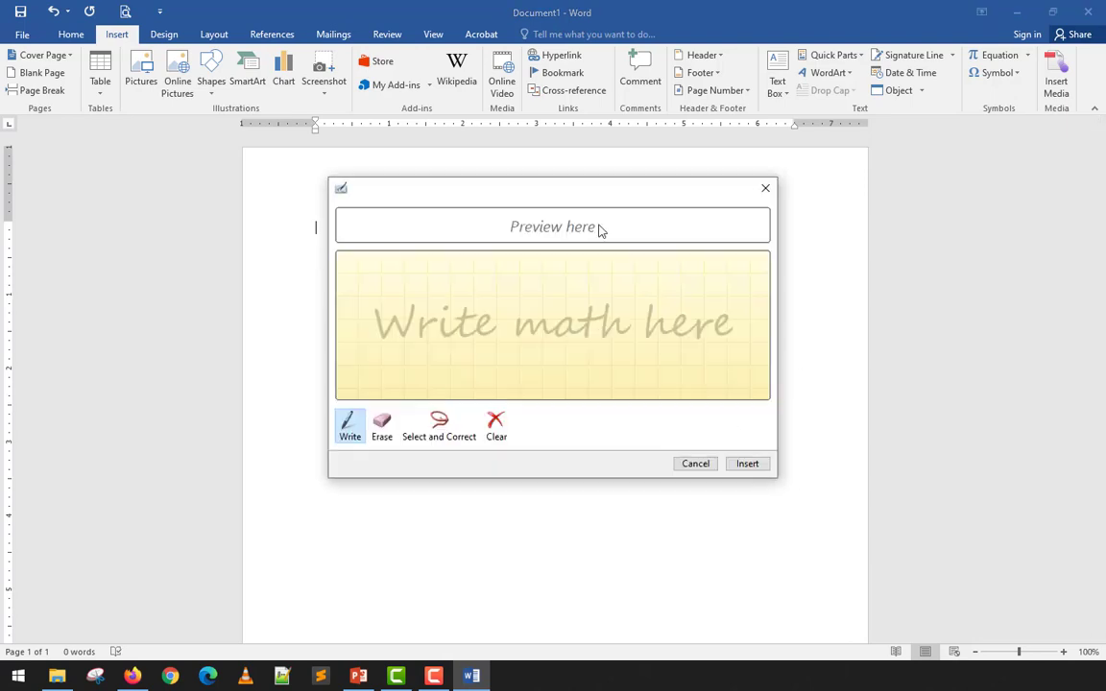
mouse_move(545, 196)
left_mouse_down()
mouse_move(388, 148)
mouse_move(368, 131)
left_mouse_up()
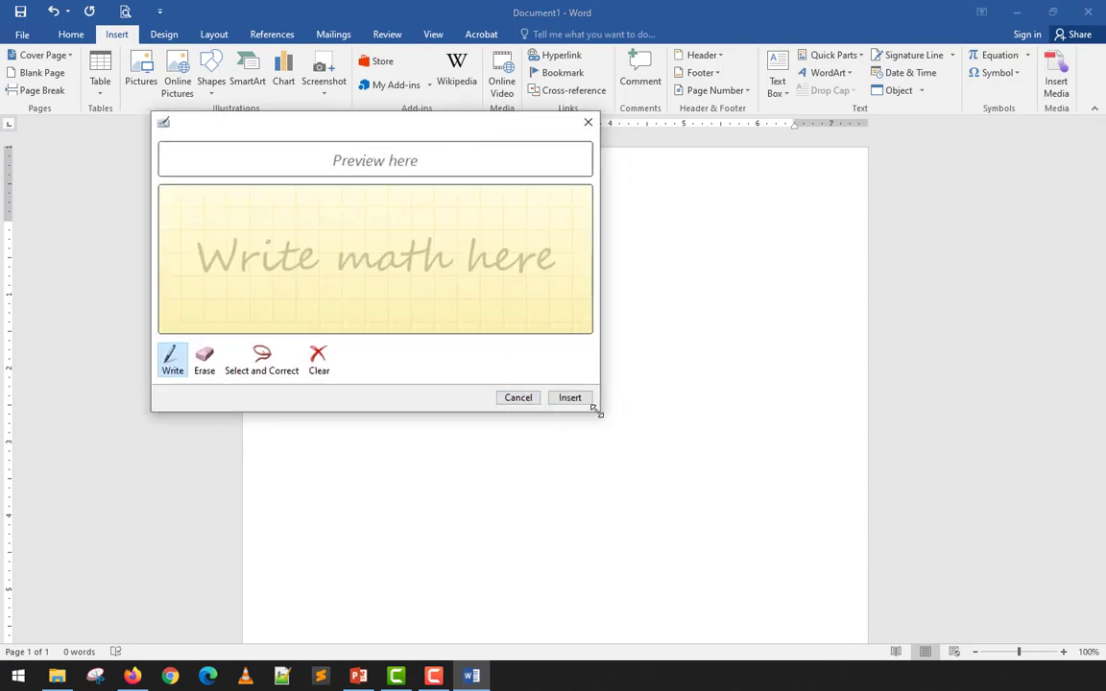
left_click_drag(597, 415, 864, 569)
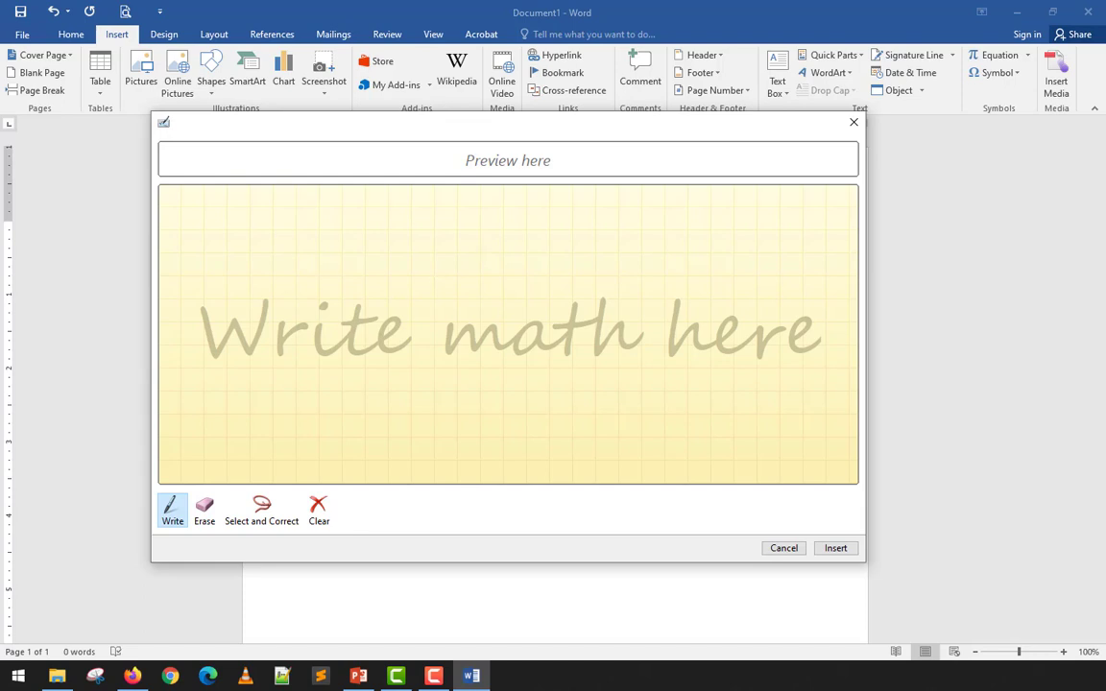
- Handwrite 'x = 2x' on the Math Input pad with the Write pen
key("alt+Tab")
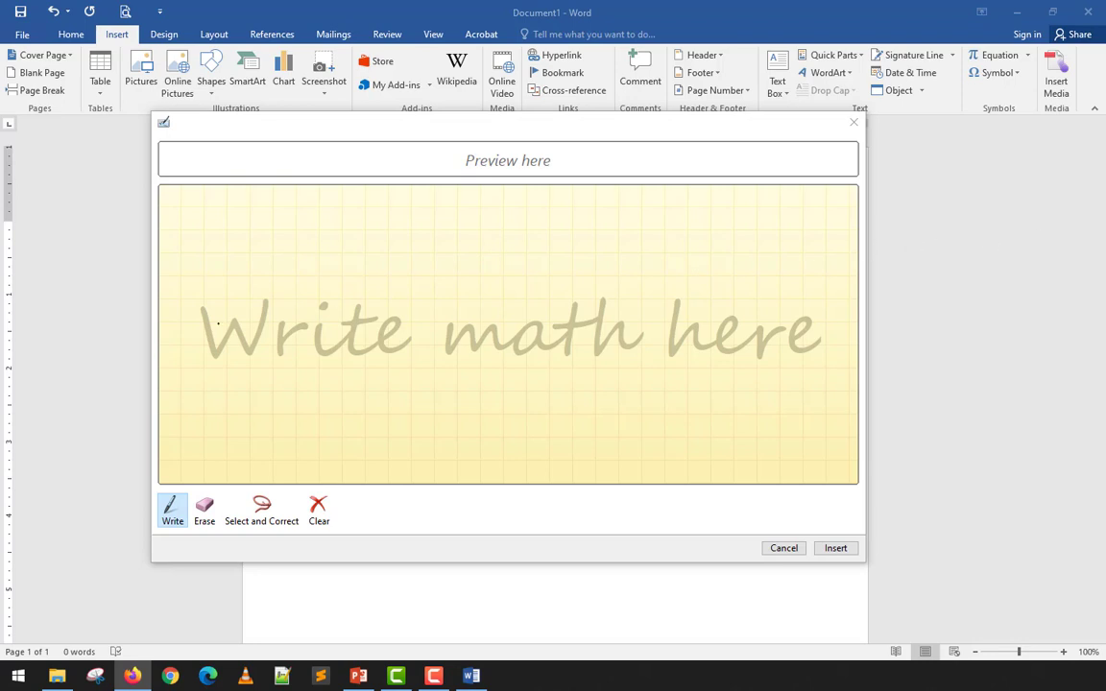
left_click_drag(193, 280, 226, 330)
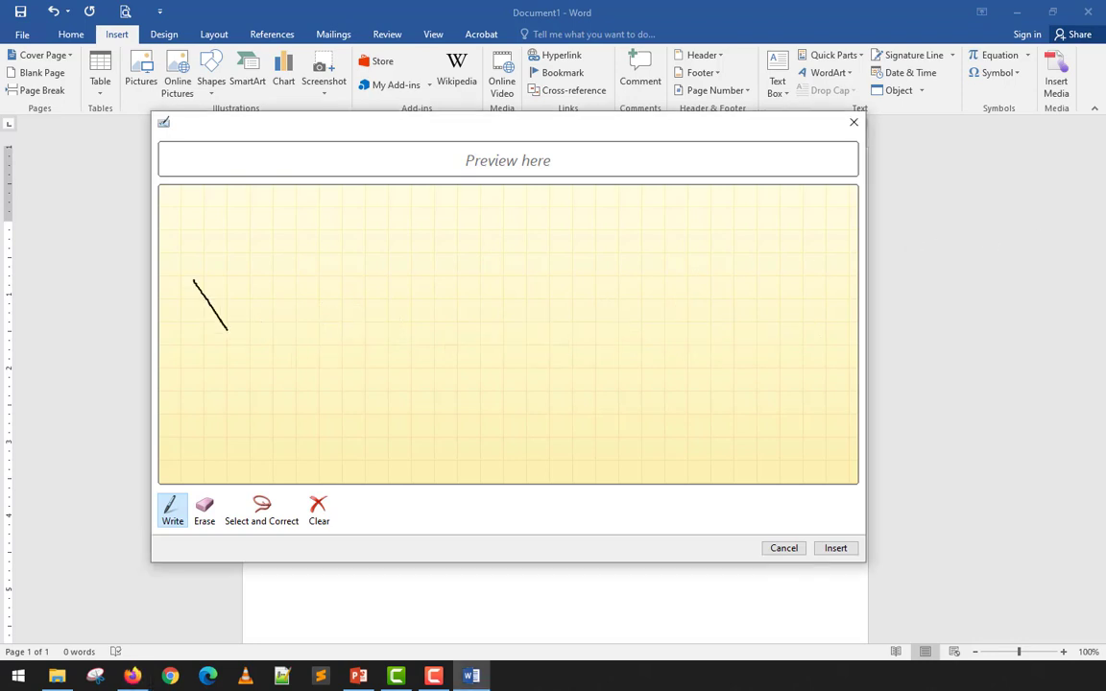
left_click_drag(230, 279, 197, 324)
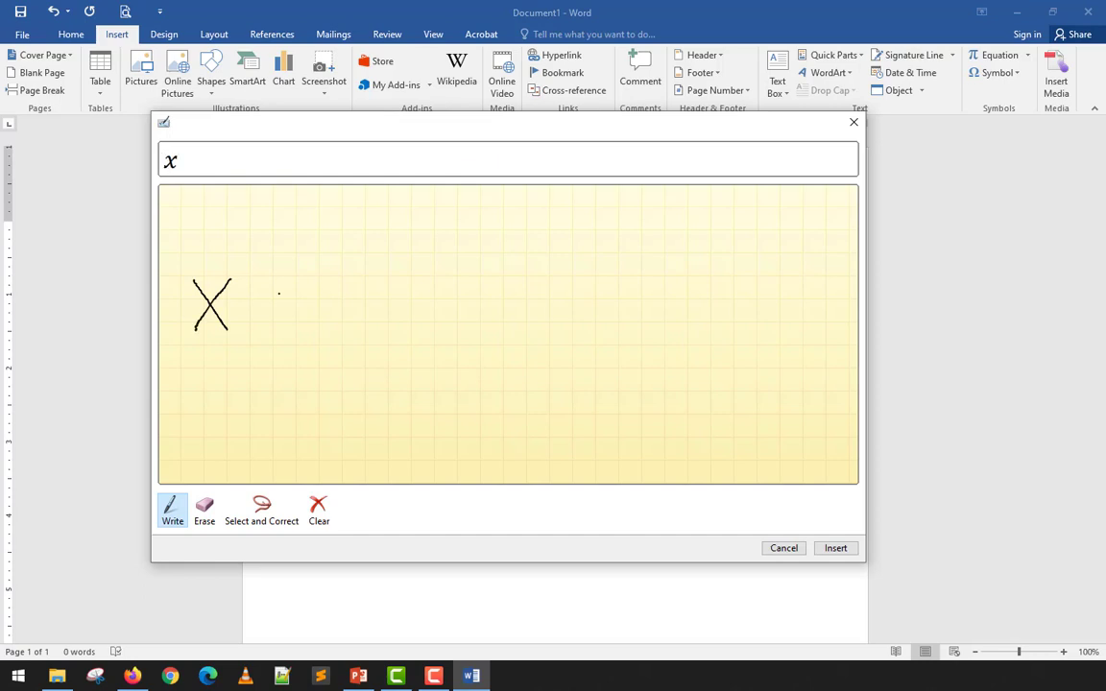
mouse_move(260, 296)
left_mouse_down()
mouse_move(286, 298)
mouse_move(291, 311)
left_mouse_up()
mouse_move(341, 271)
left_mouse_down()
mouse_move(342, 329)
mouse_move(375, 333)
left_mouse_up()
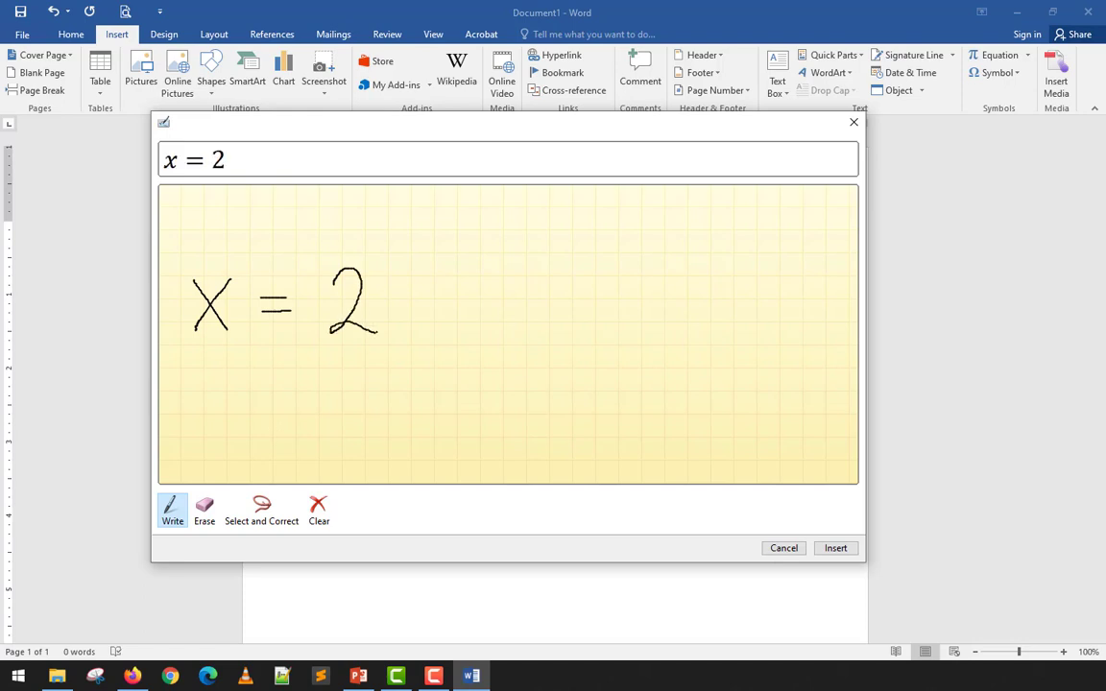
left_click_drag(389, 264, 433, 327)
left_click_drag(435, 262, 388, 325)
- Finish with the exponent 2 and '+ 3y³', then insert x = 2x² + 3y³ into the document
mouse_move(440, 248)
left_mouse_down()
mouse_move(458, 256)
mouse_move(505, 345)
left_mouse_up()
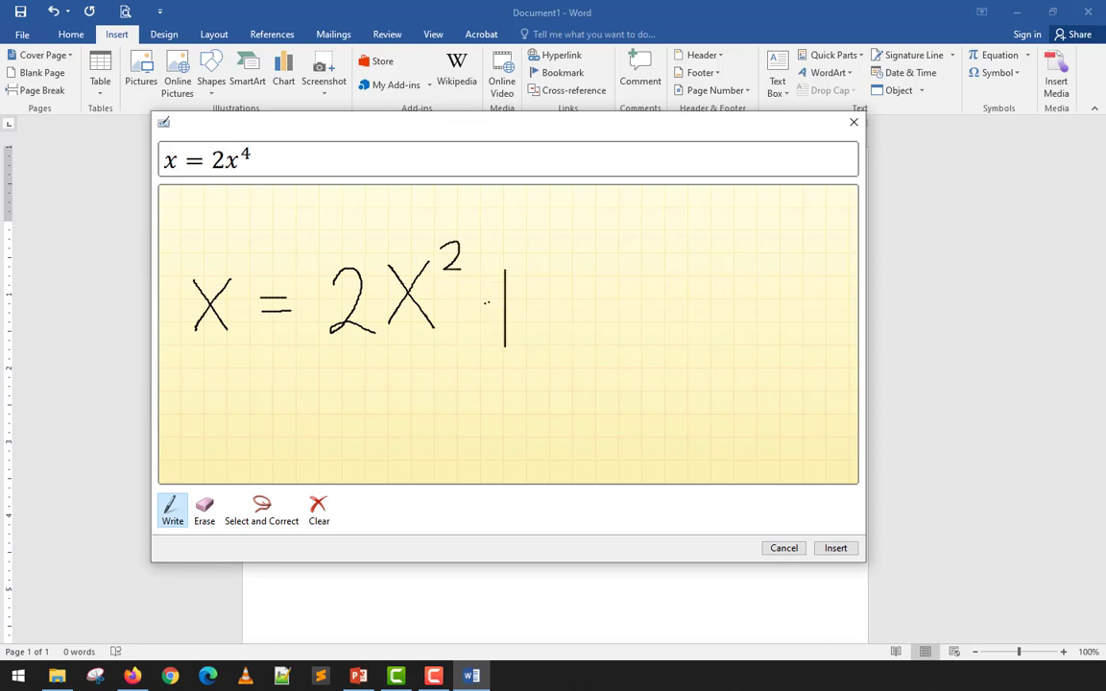
left_click_drag(484, 302, 528, 304)
mouse_move(569, 268)
left_mouse_down()
mouse_move(579, 294)
mouse_move(555, 332)
left_mouse_up()
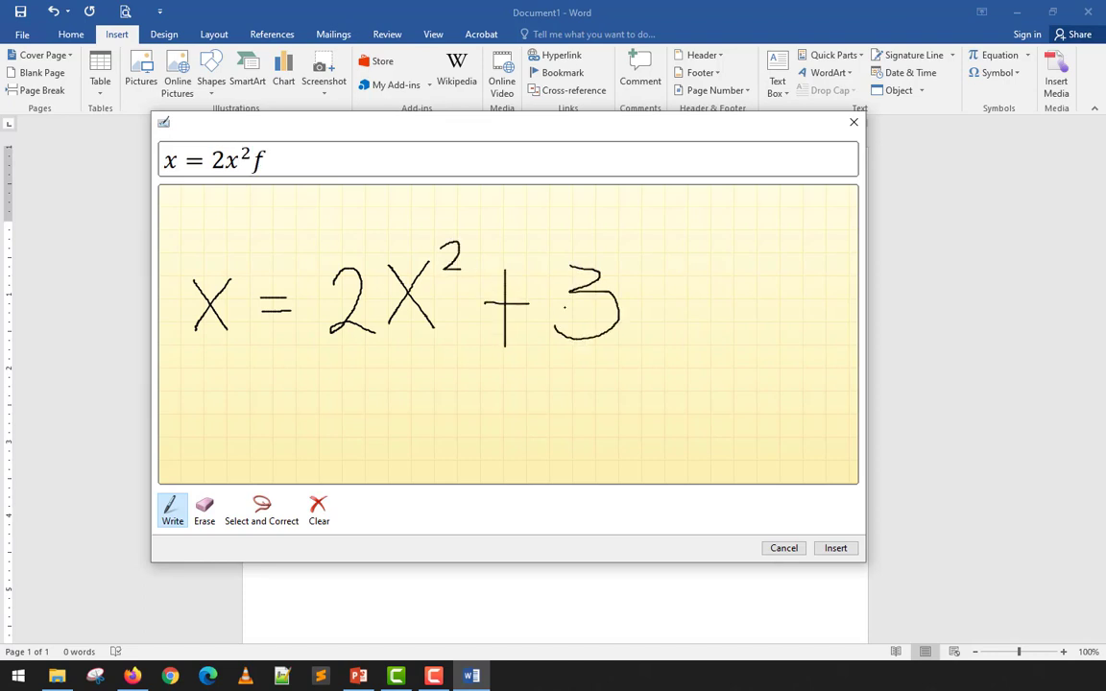
left_click_drag(633, 270, 662, 322)
left_click_drag(687, 278, 651, 377)
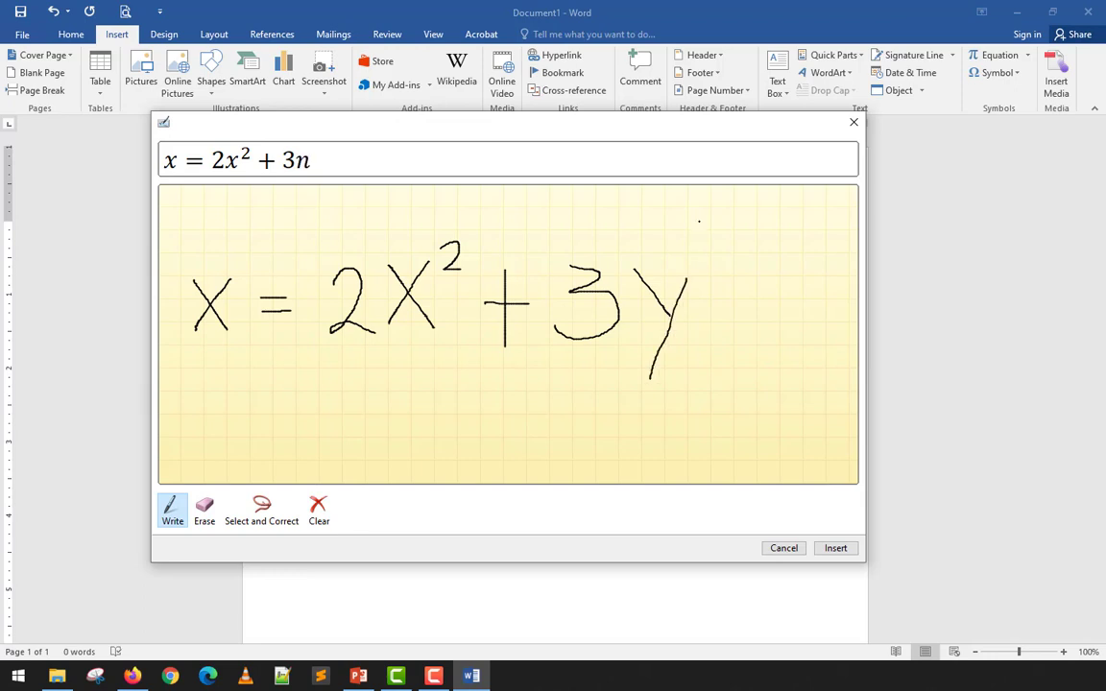
mouse_move(707, 252)
left_mouse_down()
mouse_move(719, 263)
mouse_move(708, 281)
left_mouse_up()
left_click(842, 549)
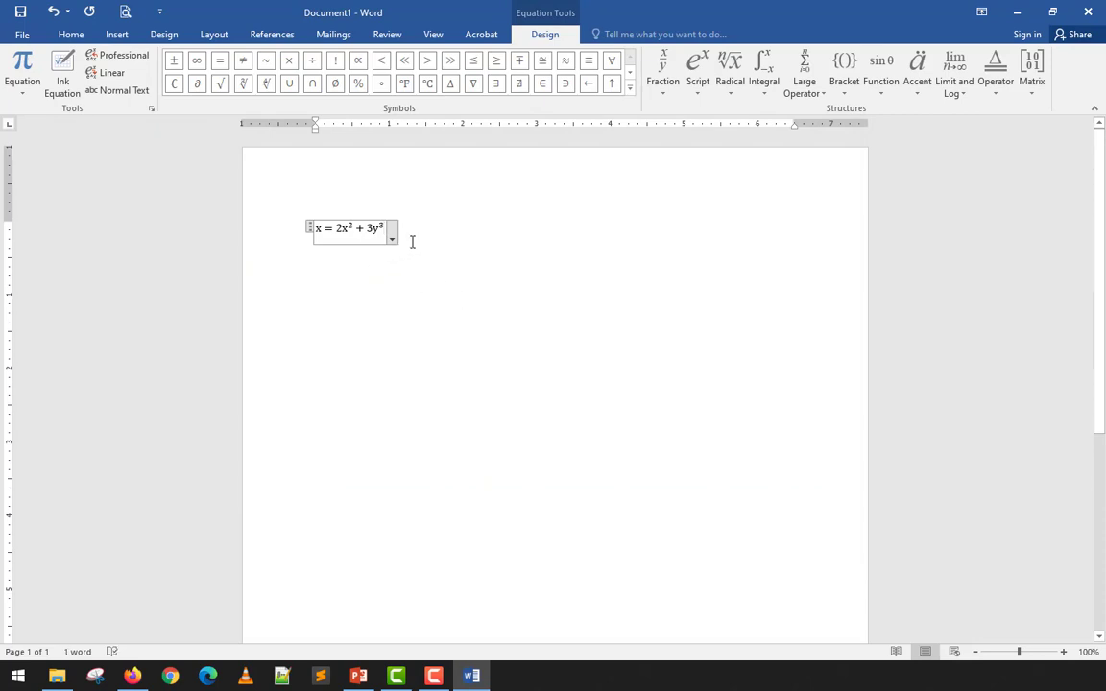
left_click(413, 239)
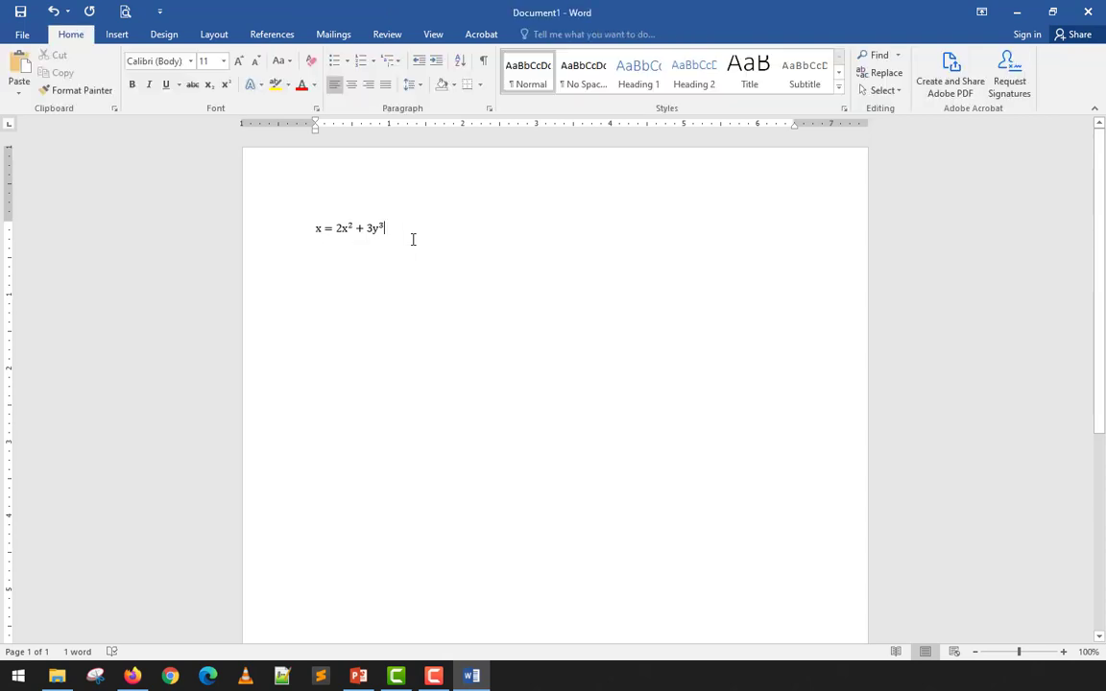
- Delete the x = 2x² + 3y³ equation and start a new, enlarged Ink Equation pad
left_click(300, 234)
key("Delete")
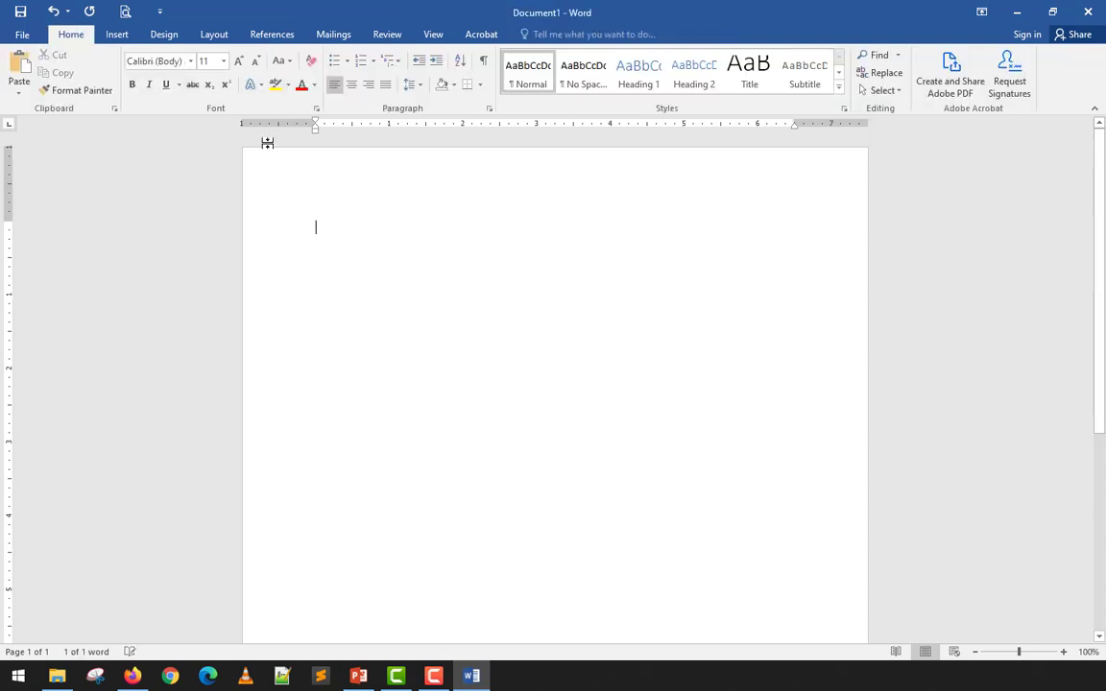
left_click(116, 35)
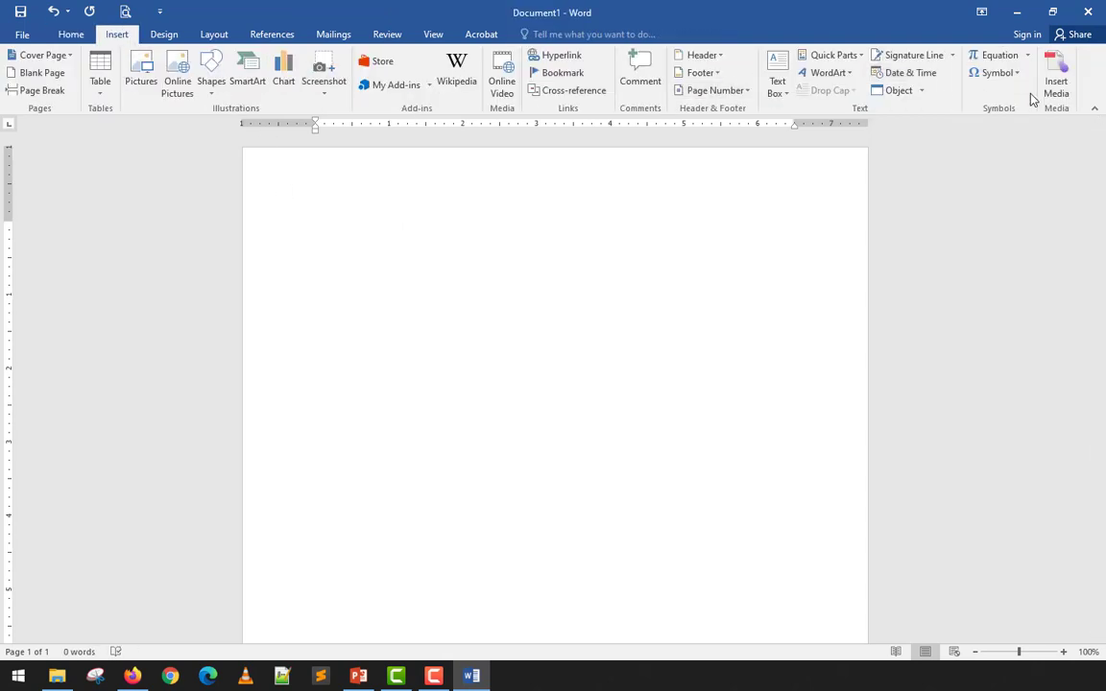
left_click(1026, 54)
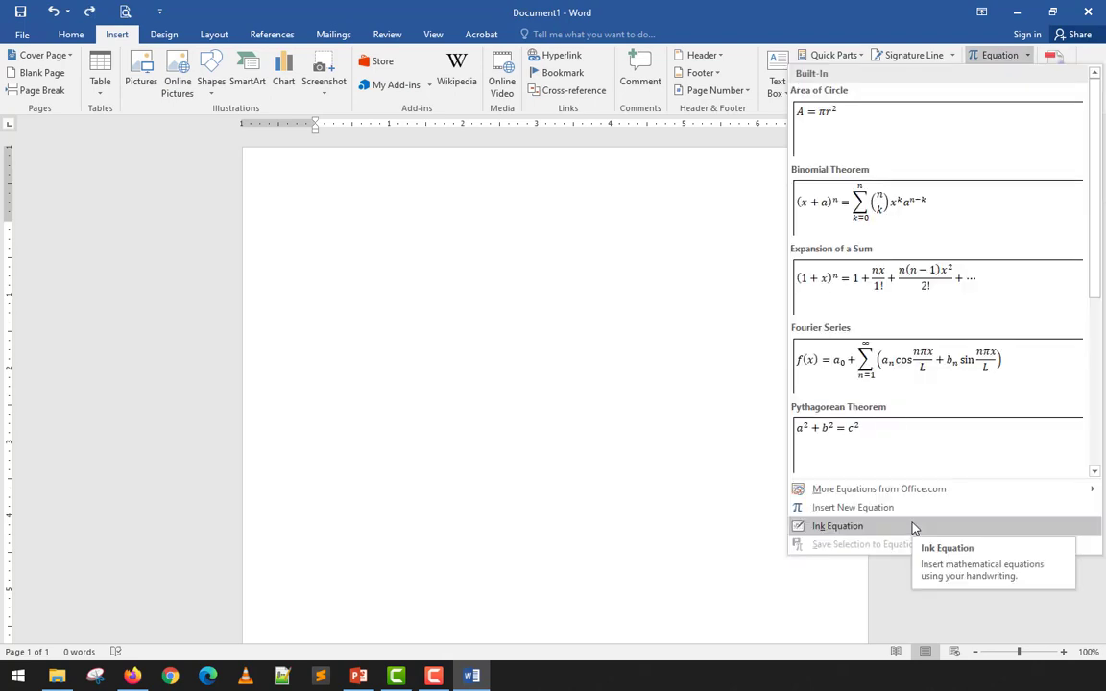
left_click(912, 527)
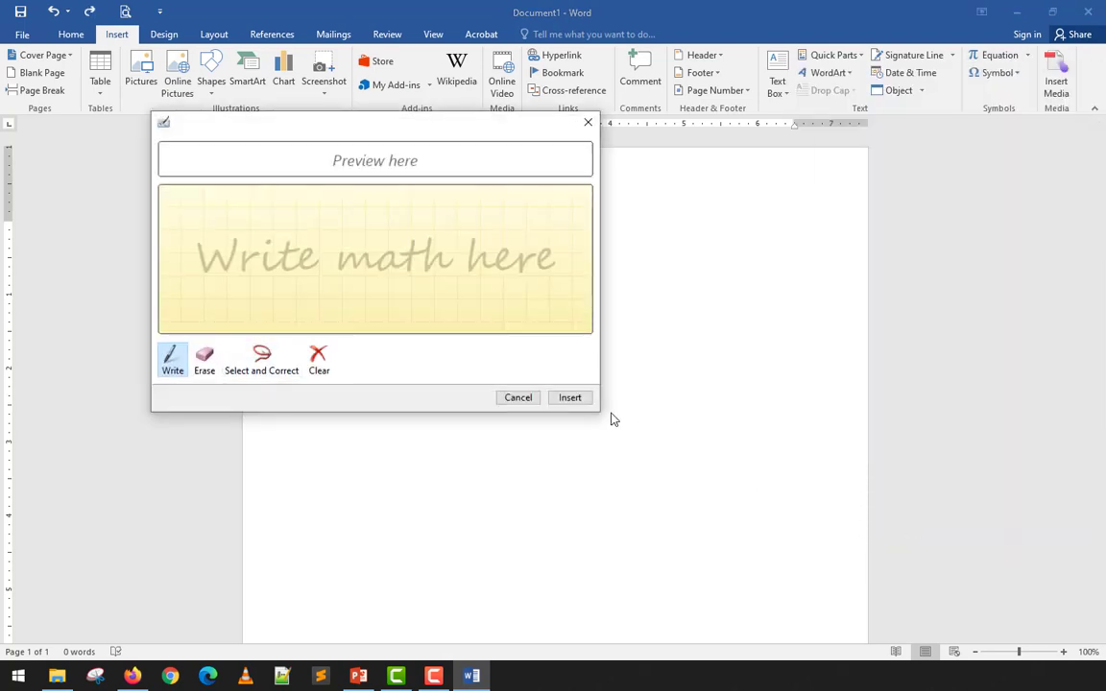
left_click_drag(597, 412, 768, 582)
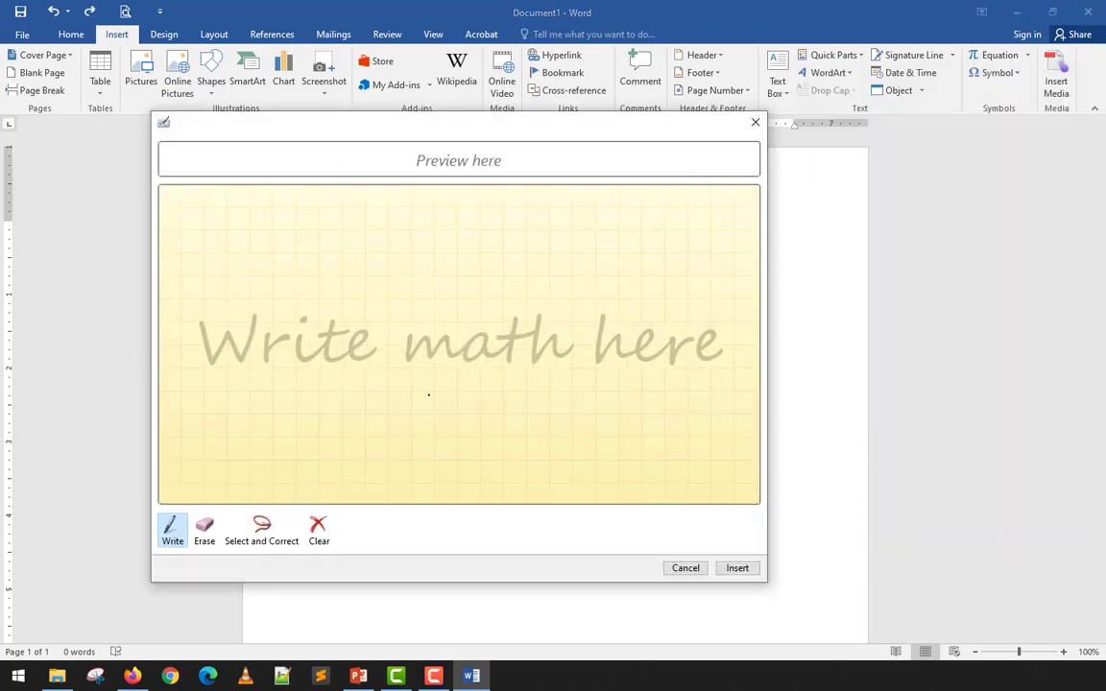
- Handwrite the bracketed 2×2 matrix with rows 1 2 and 3 4, and insert it
mouse_move(231, 232)
left_mouse_down()
mouse_move(277, 238)
mouse_move(237, 403)
mouse_move(277, 435)
left_mouse_up()
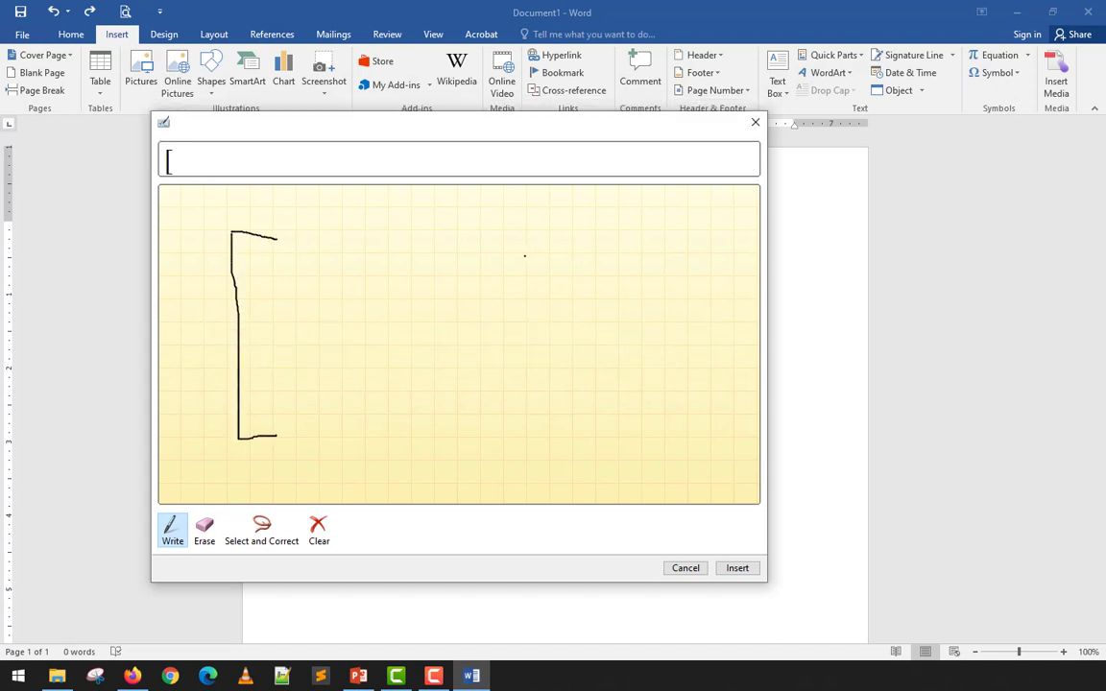
mouse_move(460, 228)
left_mouse_down()
mouse_move(520, 323)
mouse_move(519, 425)
mouse_move(476, 419)
left_mouse_up()
left_click_drag(293, 250, 292, 309)
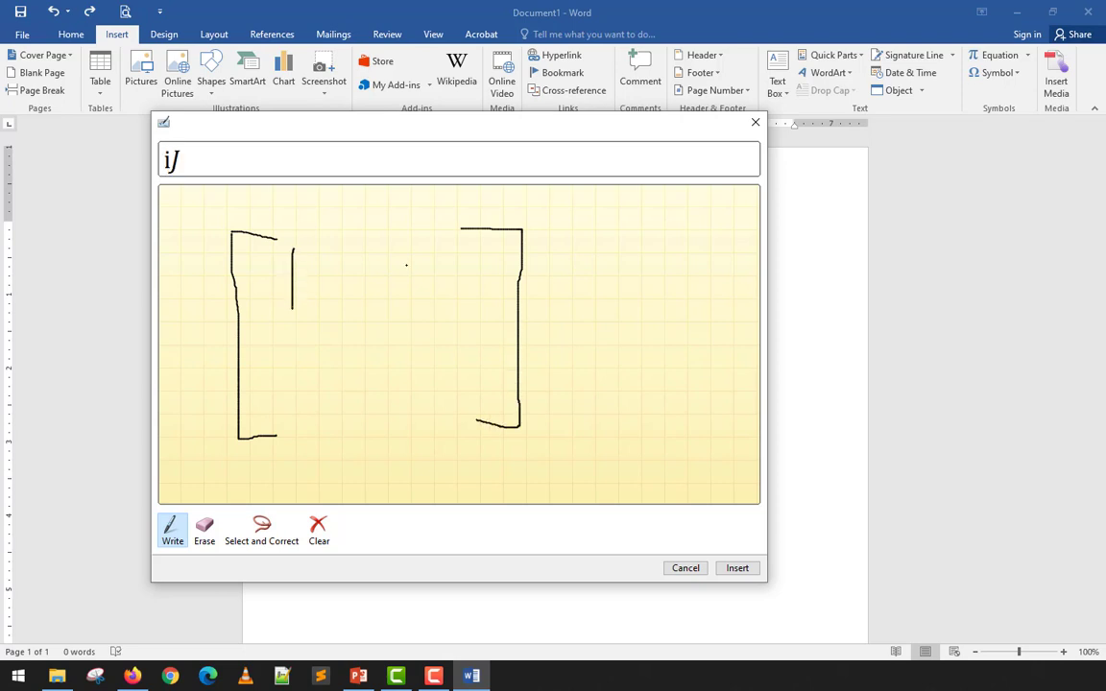
mouse_move(435, 257)
left_mouse_down()
mouse_move(459, 246)
mouse_move(451, 300)
left_mouse_up()
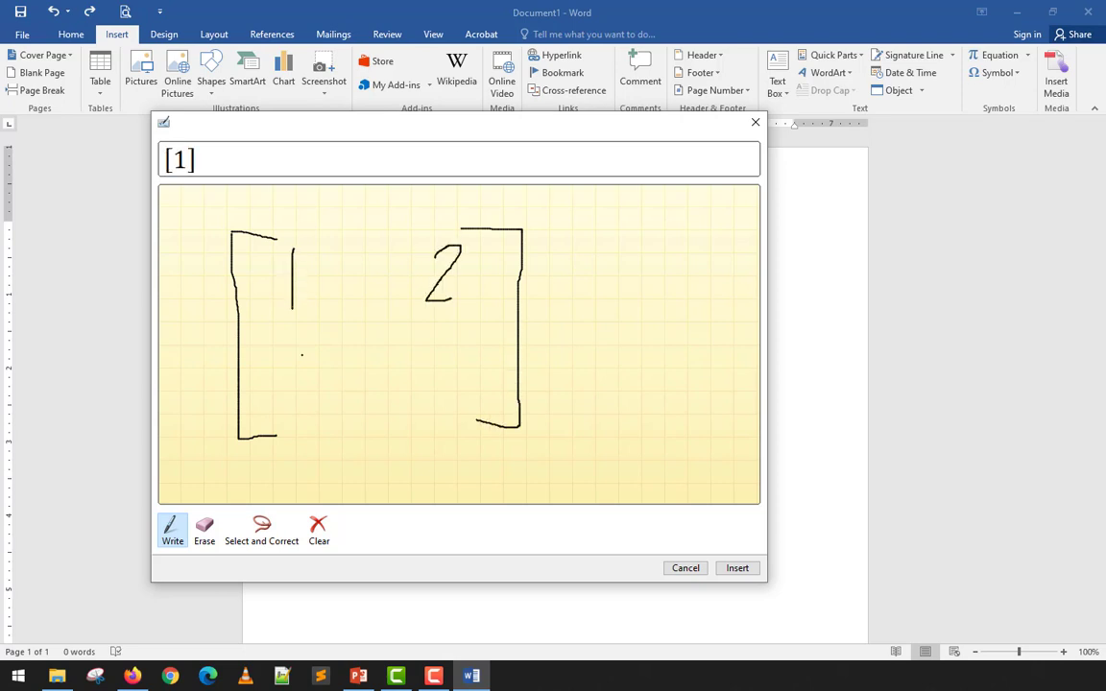
mouse_move(289, 353)
left_mouse_down()
mouse_move(305, 370)
mouse_move(290, 390)
left_mouse_up()
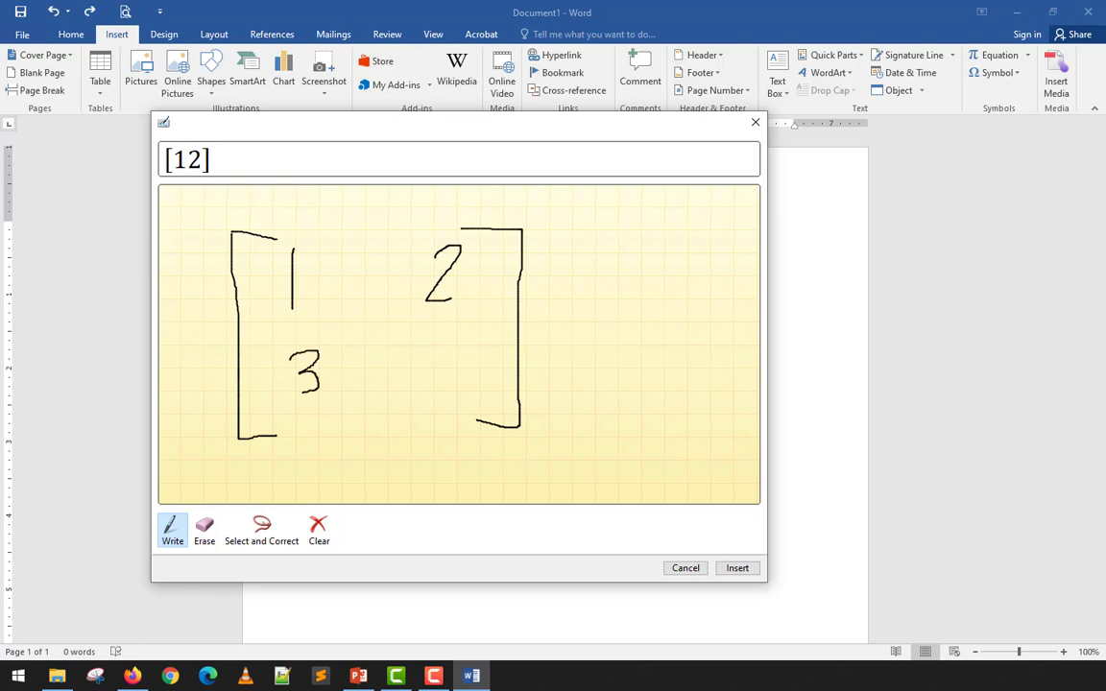
mouse_move(433, 328)
left_mouse_down()
mouse_move(425, 347)
mouse_move(460, 360)
left_mouse_up()
left_click_drag(458, 331, 464, 388)
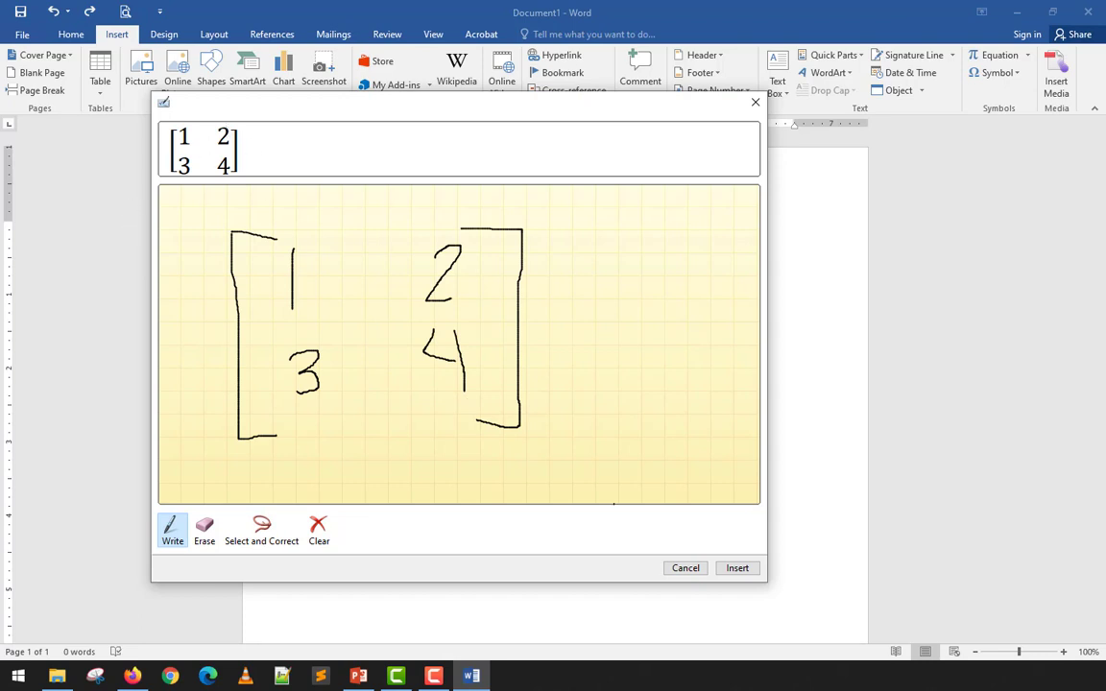
left_click(756, 572)
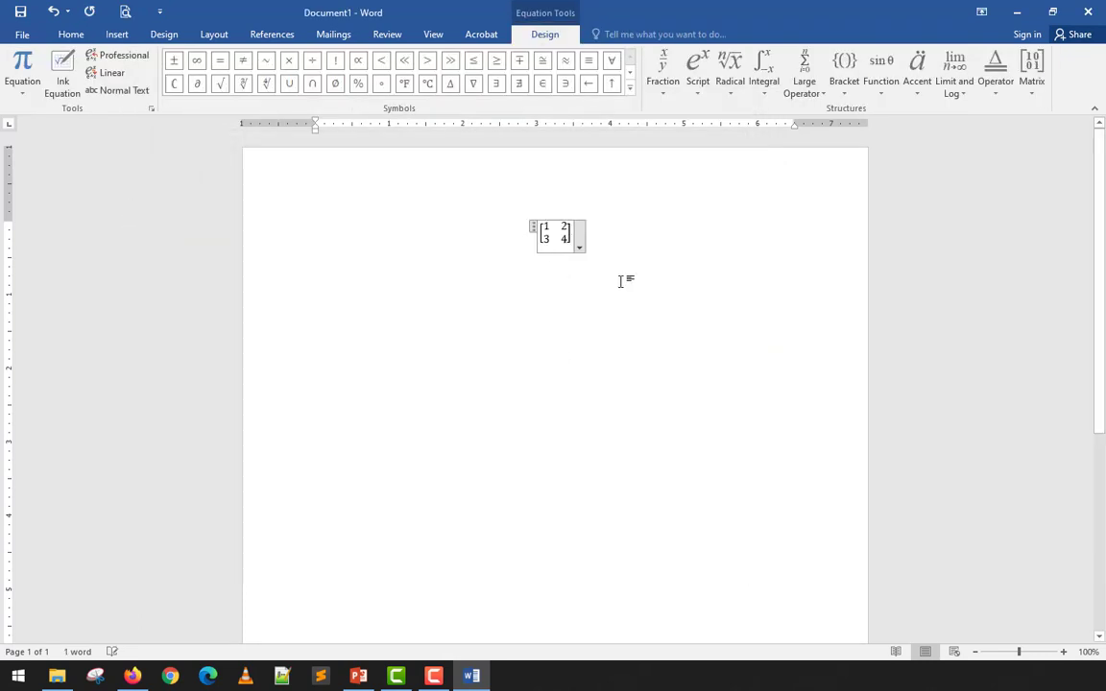
- Select and delete the inserted matrix equation
left_click(619, 280)
left_click_drag(587, 252, 534, 230)
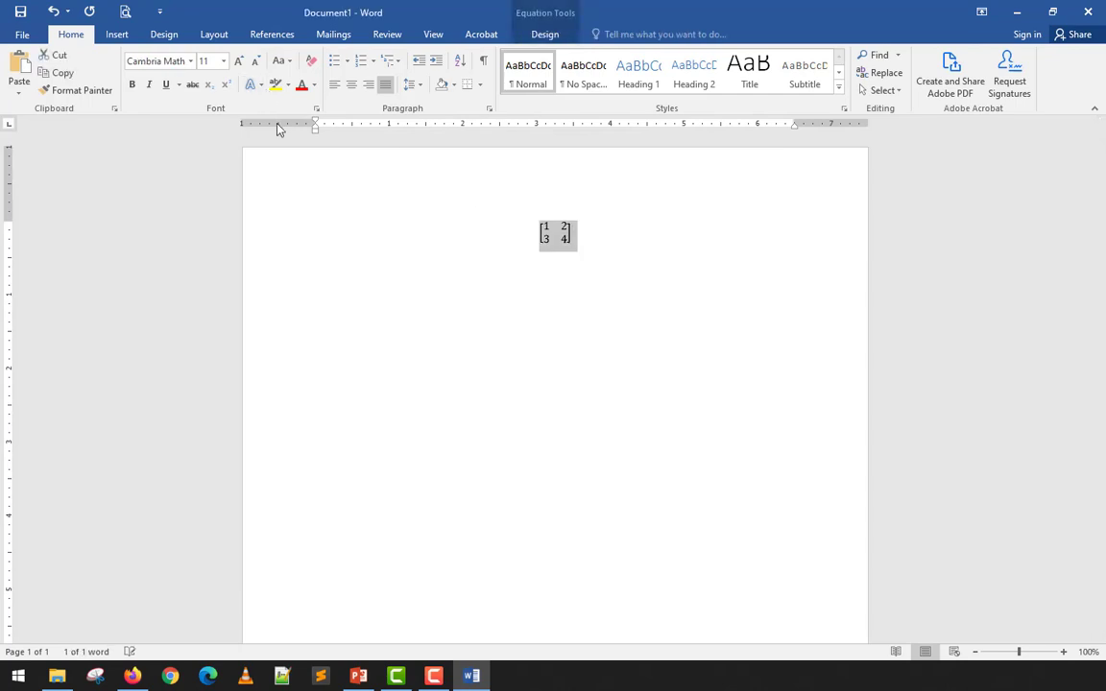
key("Delete")
key("Delete")
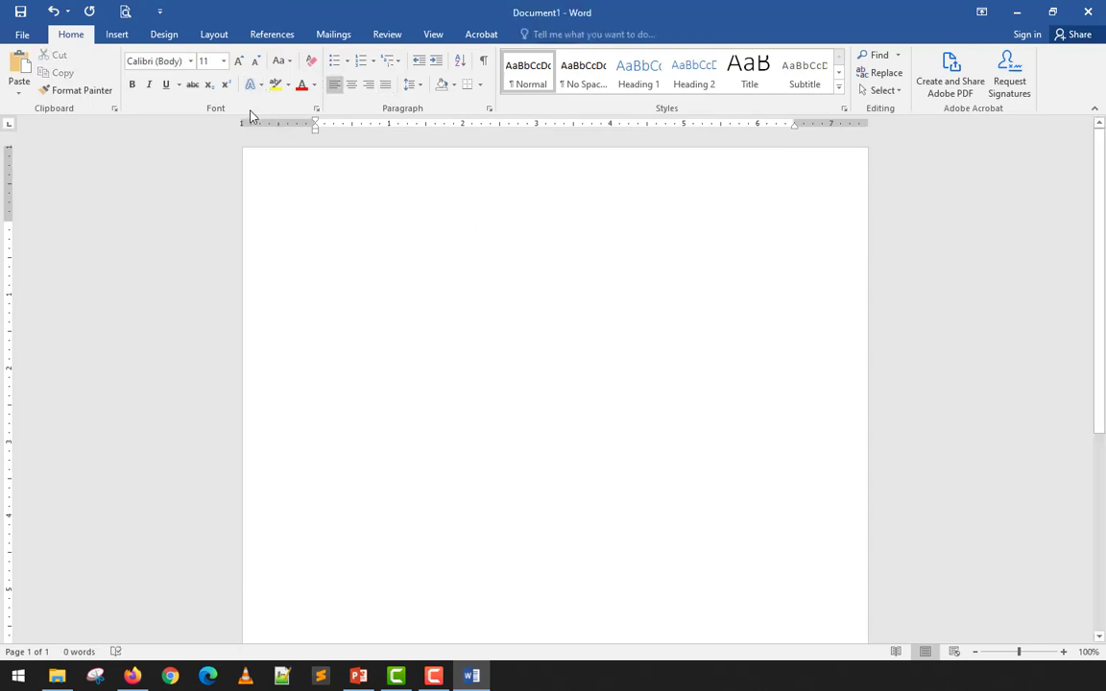
- Insert a new empty equation and expand the full Basic Math symbol gallery
left_click(117, 34)
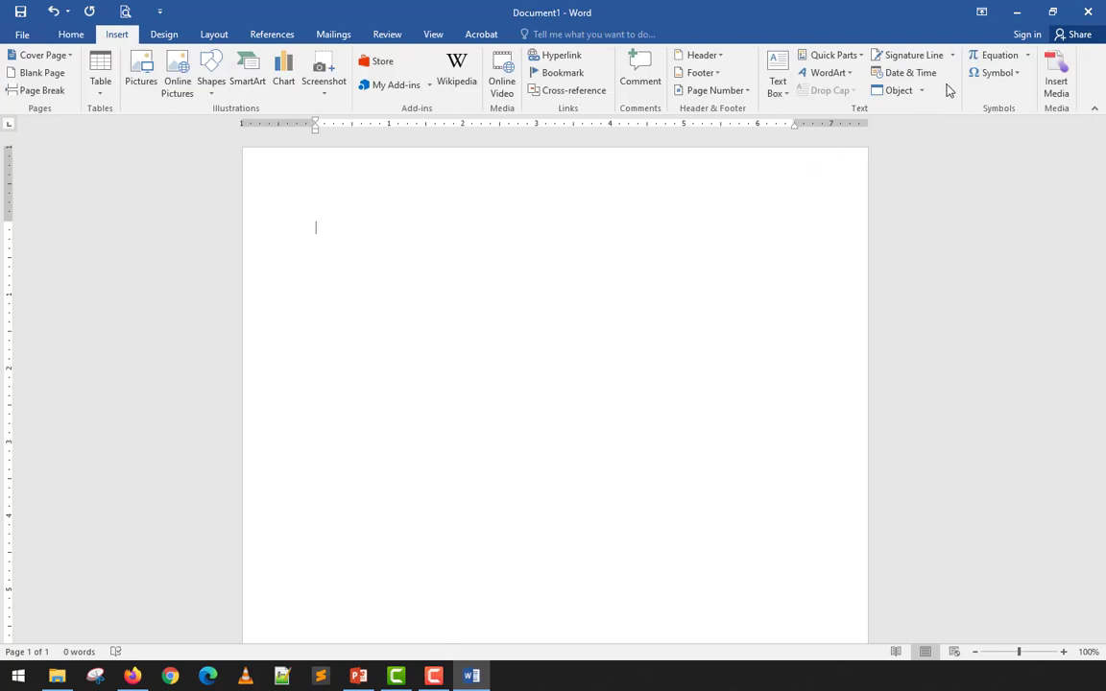
left_click(1027, 55)
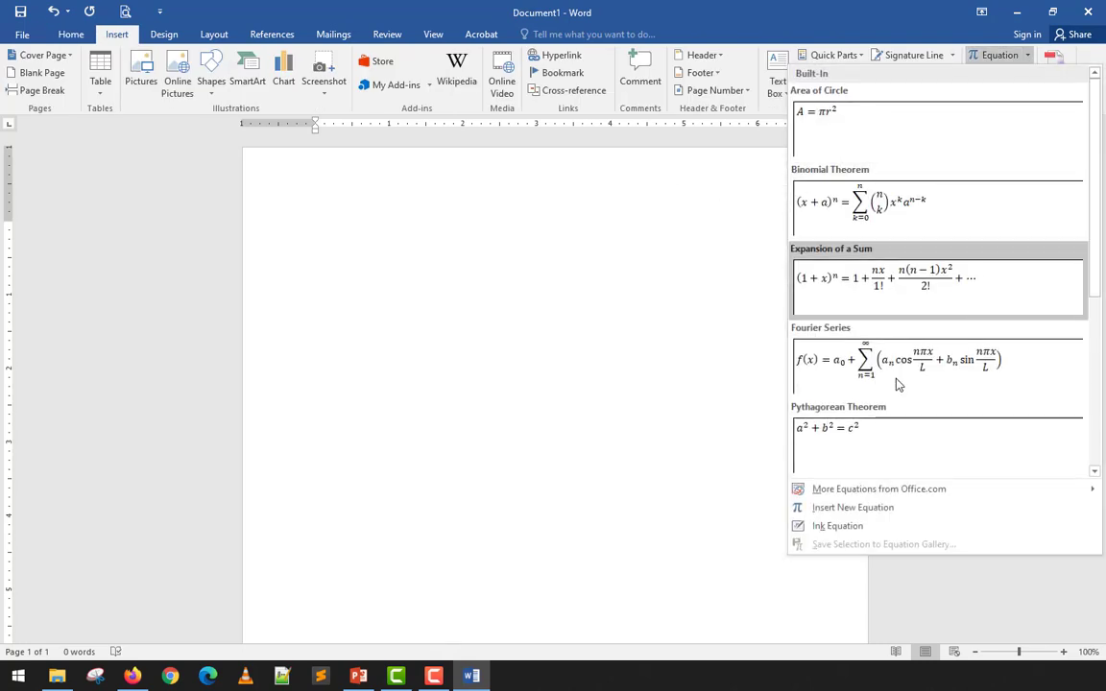
left_click(834, 512)
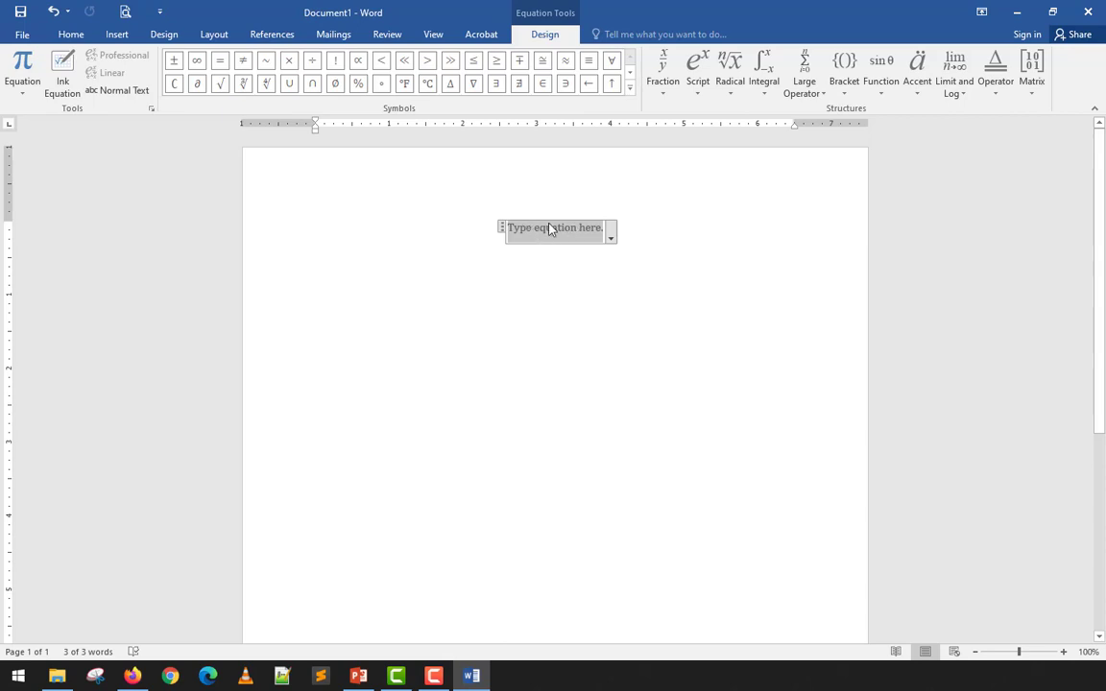
left_click(631, 90)
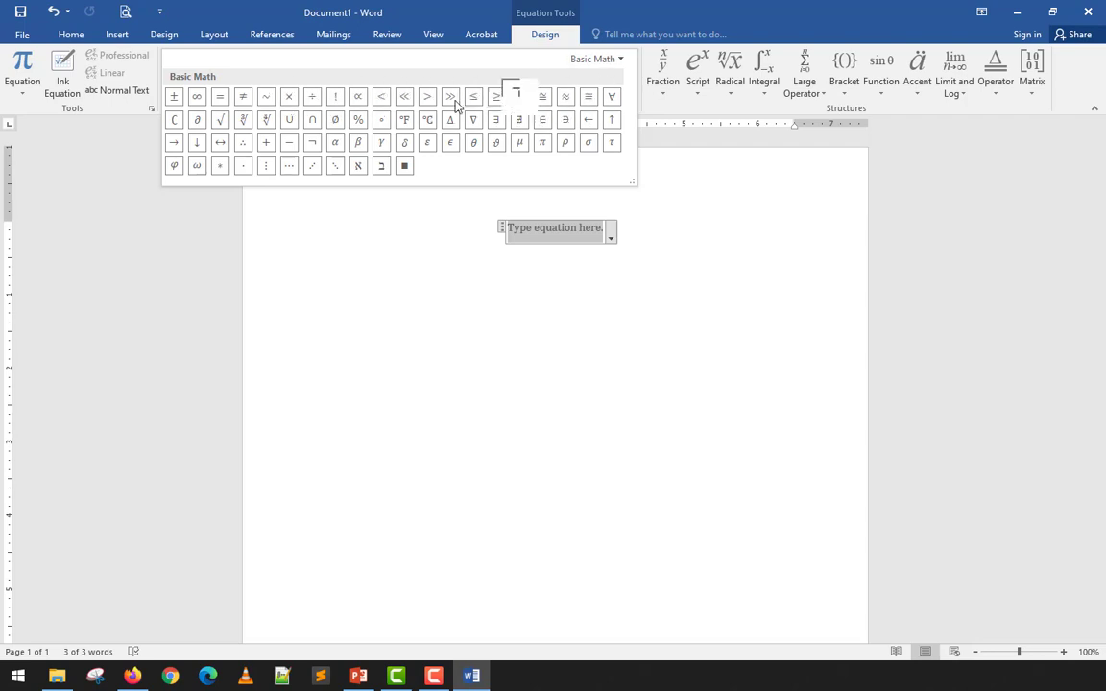
- Browse the Greek Letters, Letter-Like Symbols and Operators sets in the symbol gallery
left_click(606, 59)
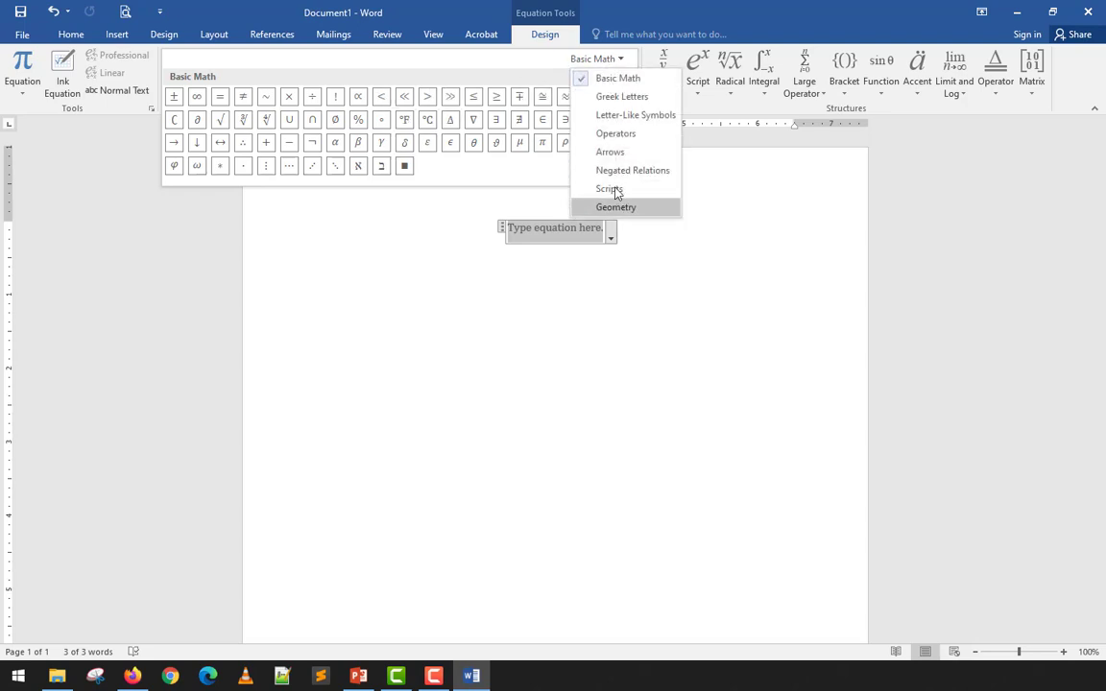
left_click(611, 102)
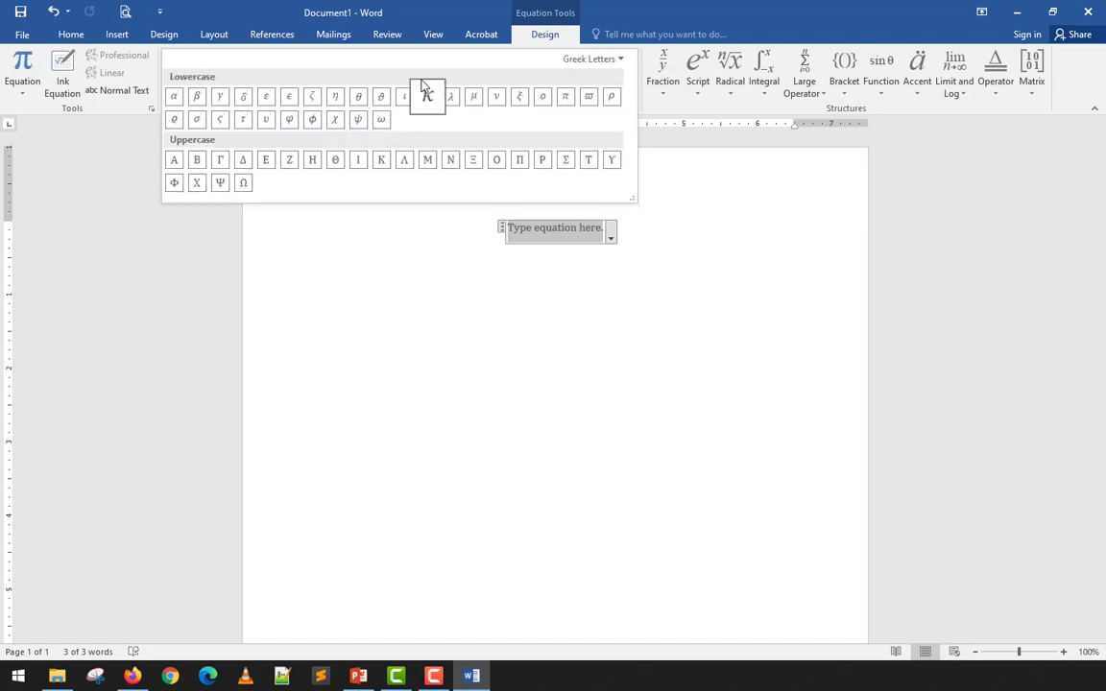
left_click(601, 60)
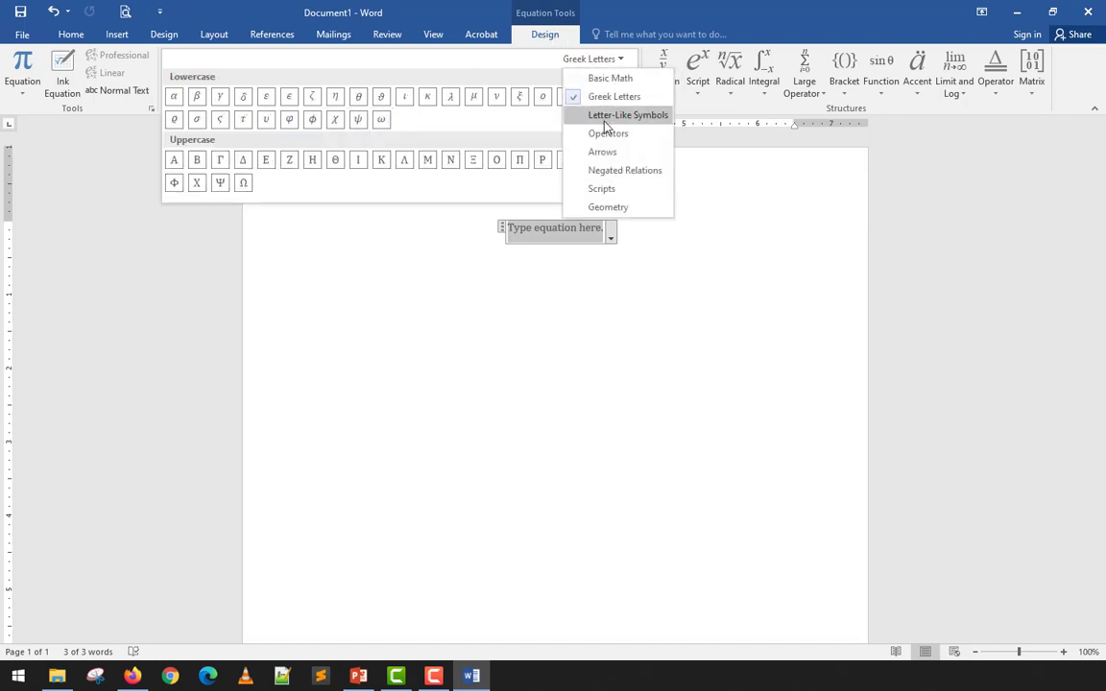
left_click(605, 117)
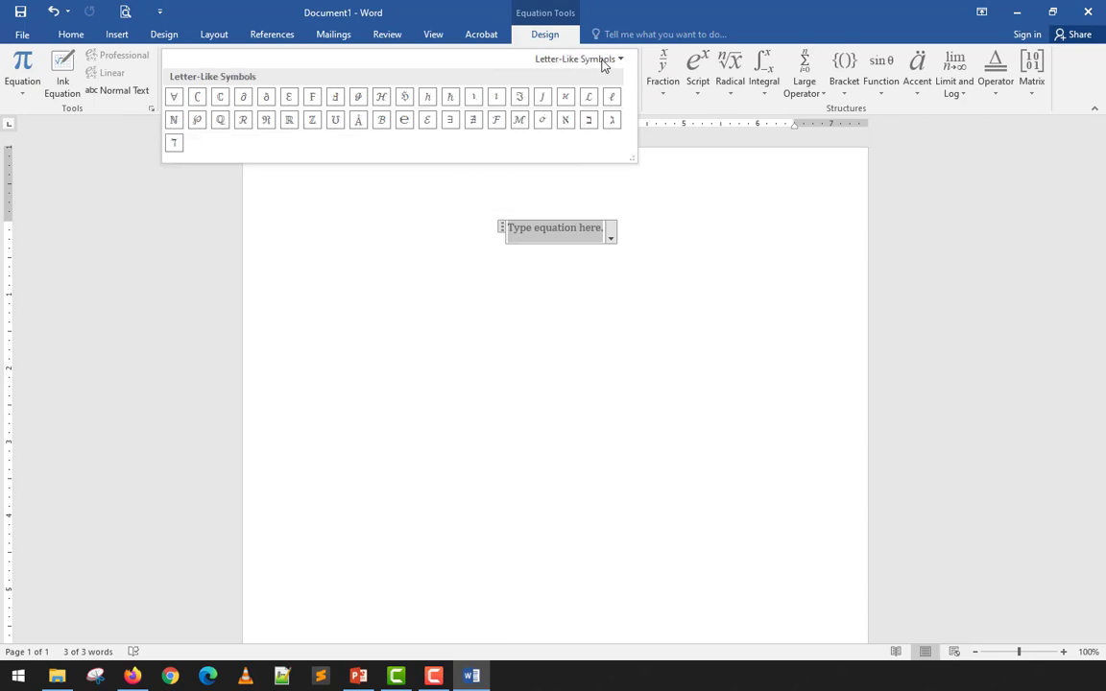
left_click(604, 60)
left_click(584, 133)
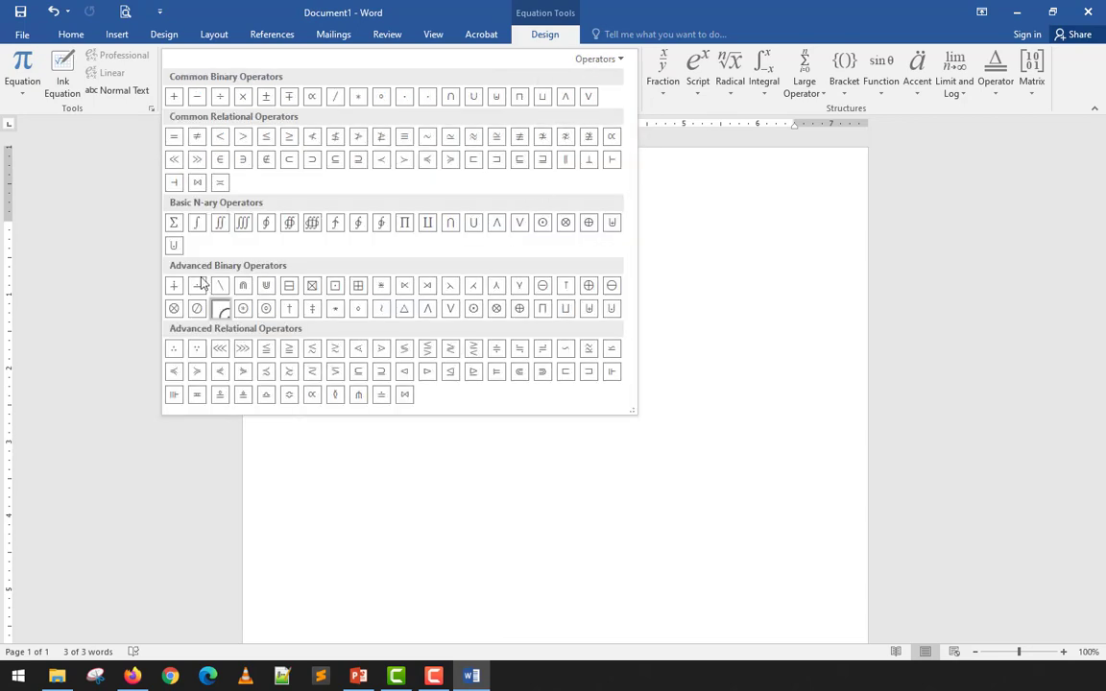
- View the Geometry symbols, switch back to Basic Math, and collapse the gallery
left_click(609, 60)
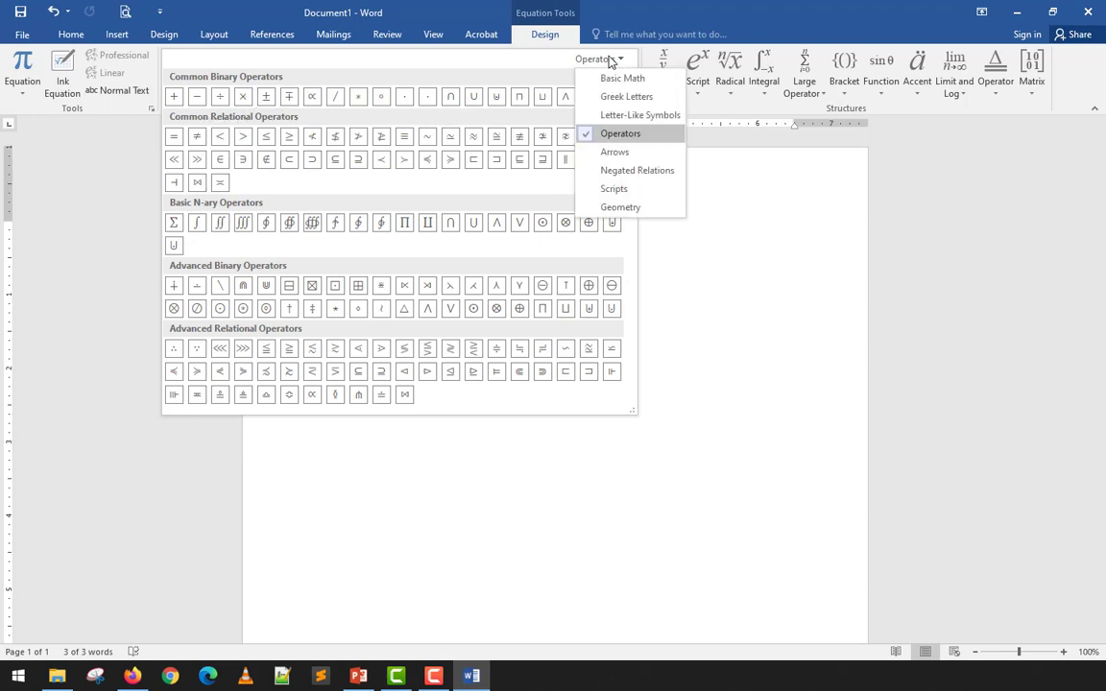
left_click(635, 207)
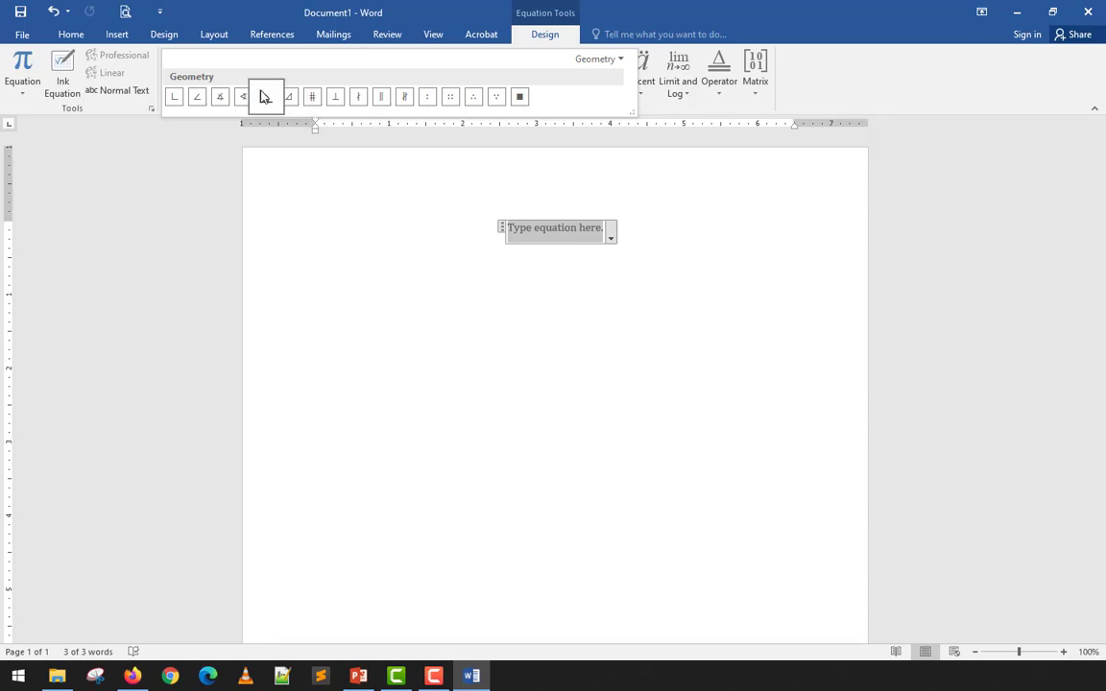
left_click(595, 60)
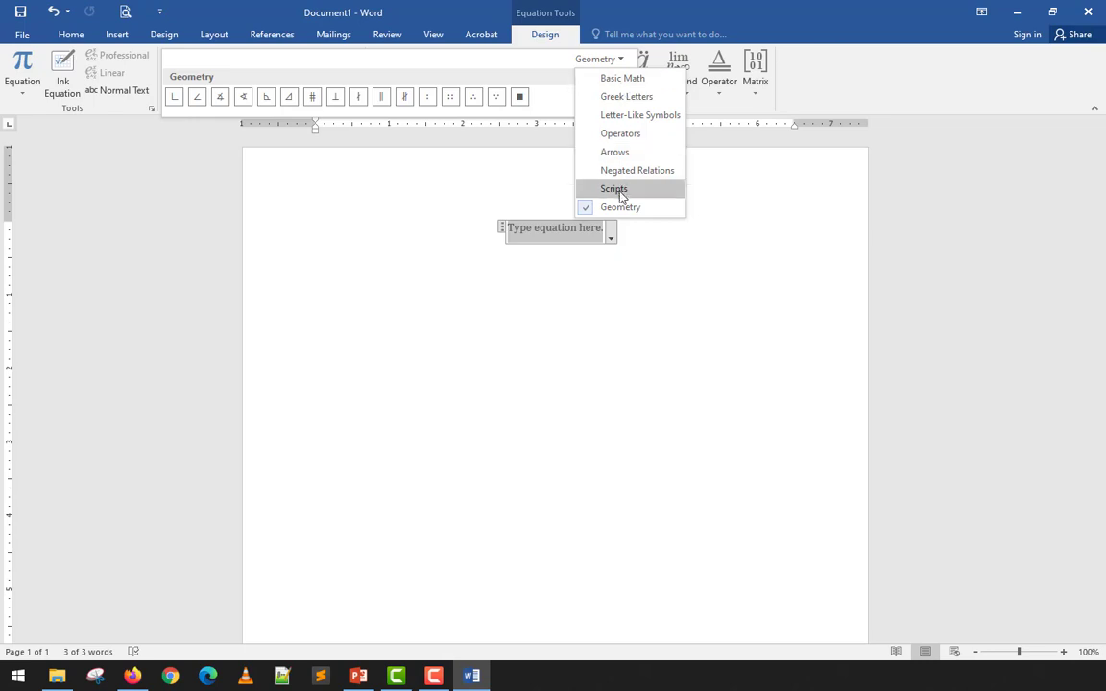
left_click(621, 80)
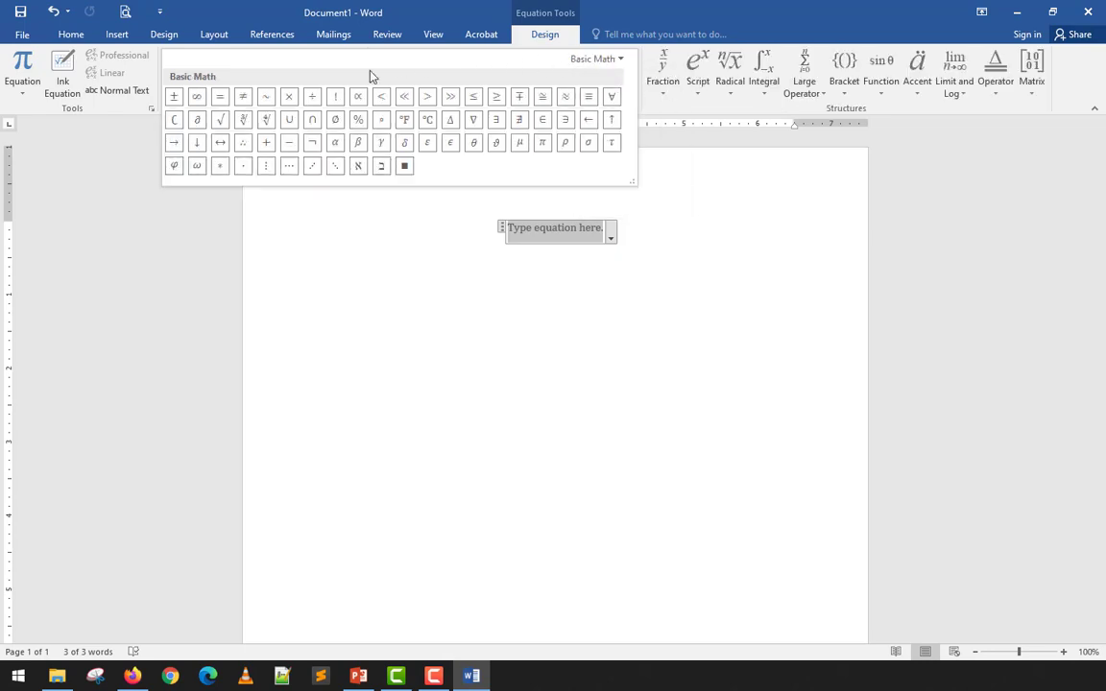
left_click(706, 113)
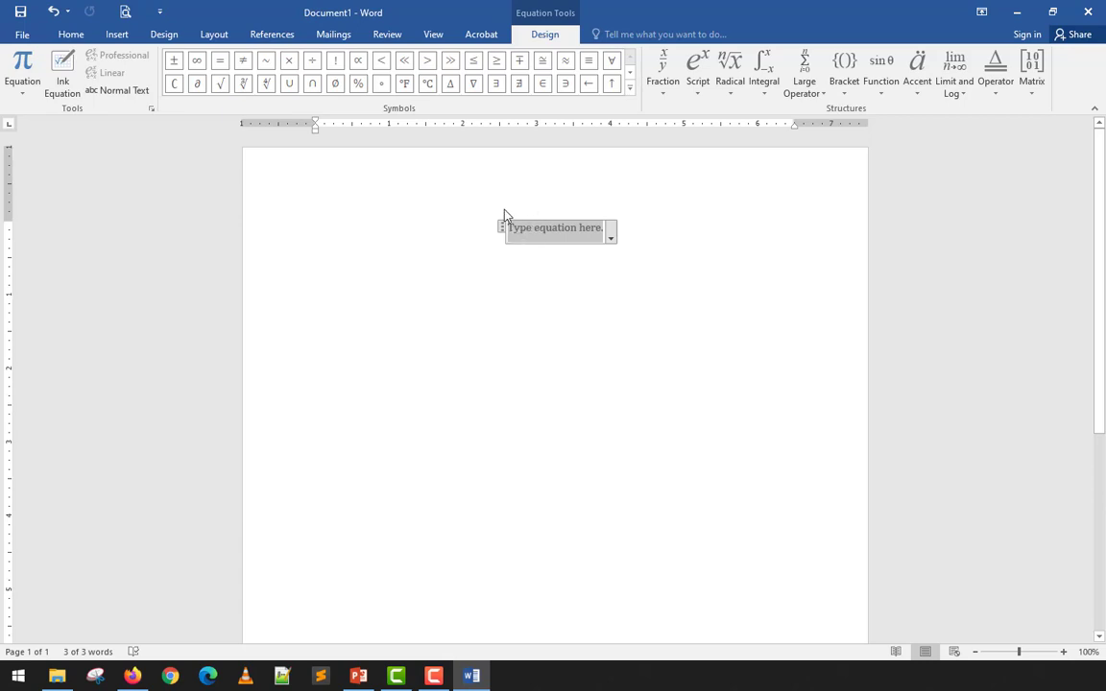
- Enter °F =, a stacked fraction 9 over 5, then °C + 32, and finish the equation
left_click(405, 85)
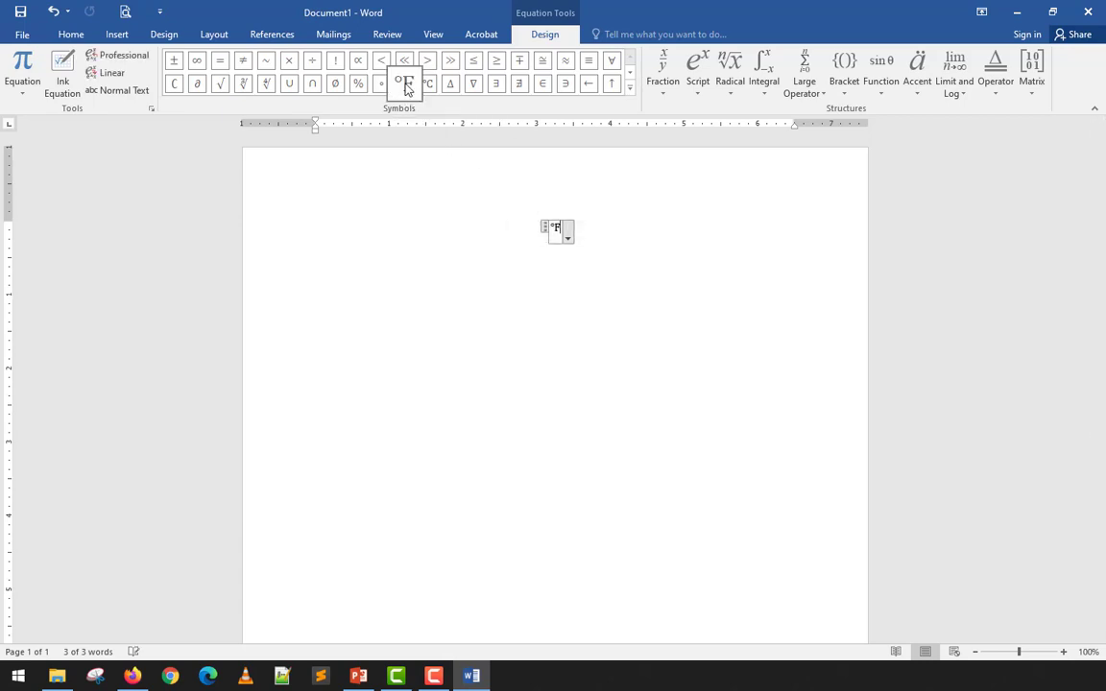
type("=")
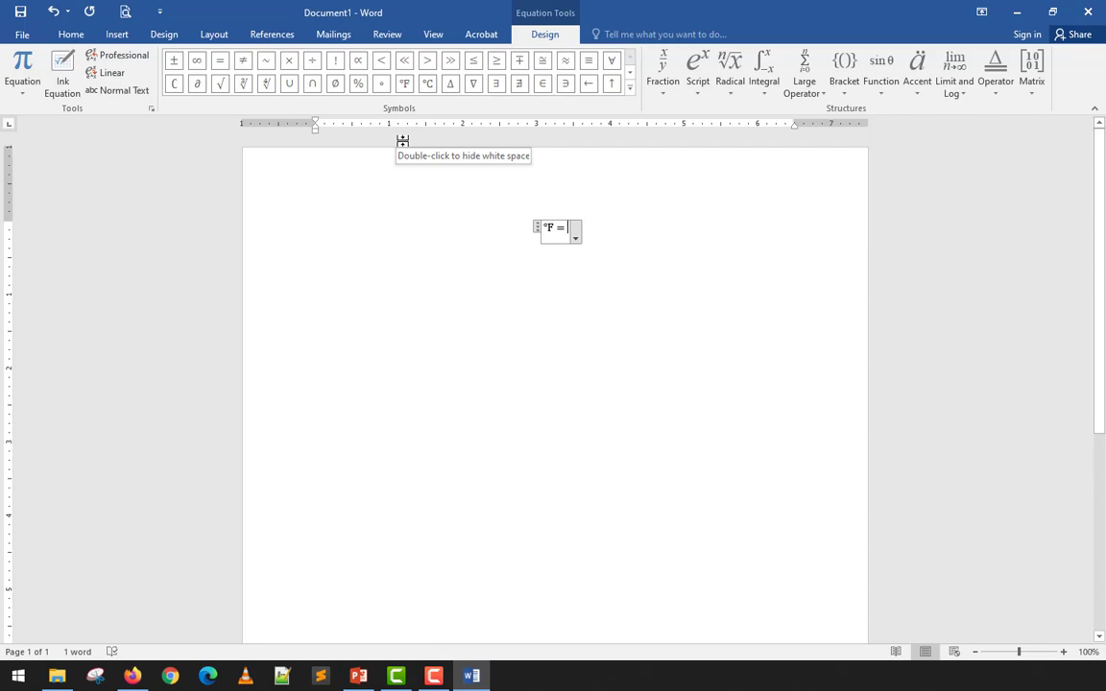
type("9/5")
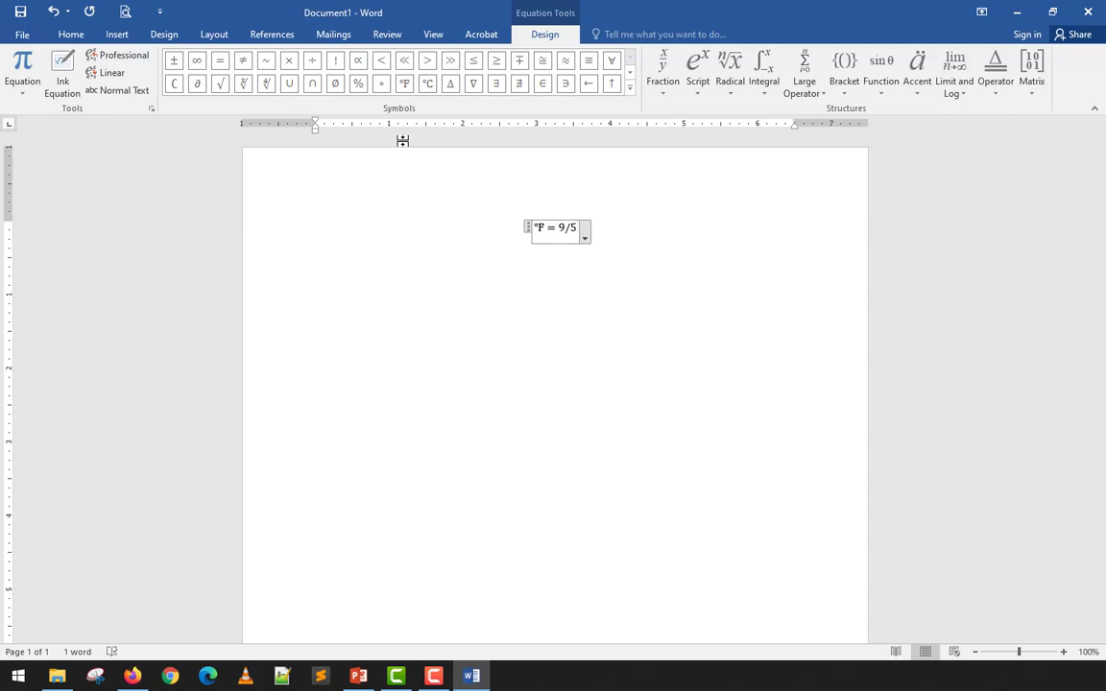
key("BackSpace")
key("BackSpace")
key("BackSpace")
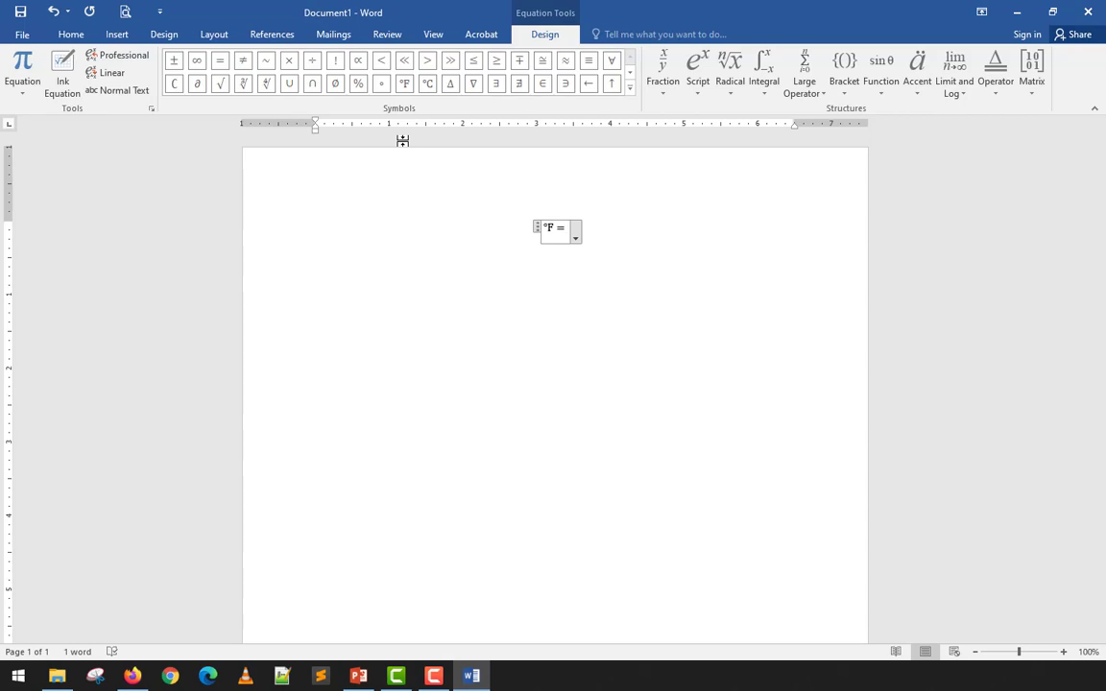
left_click(666, 96)
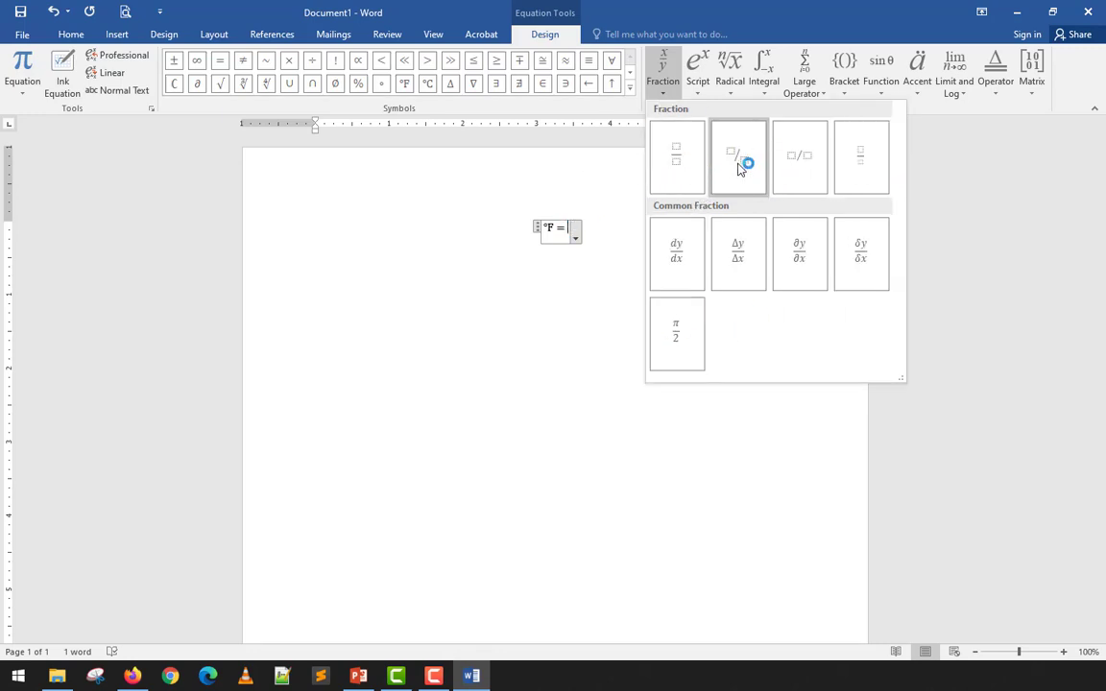
left_click(683, 156)
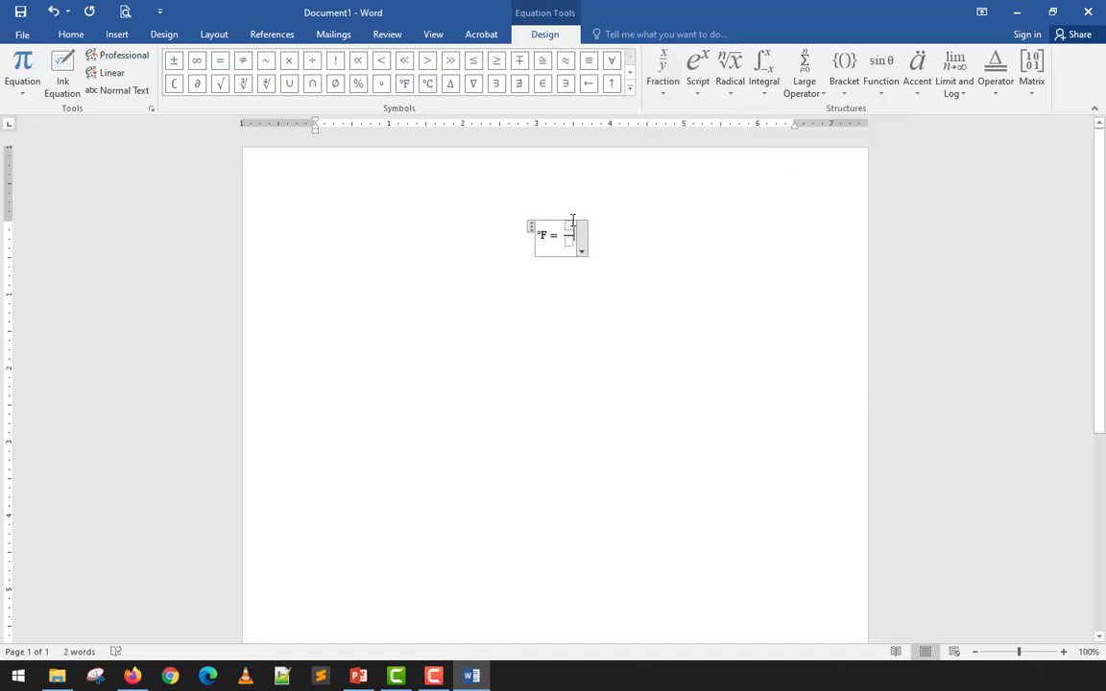
left_click(572, 224)
type("9")
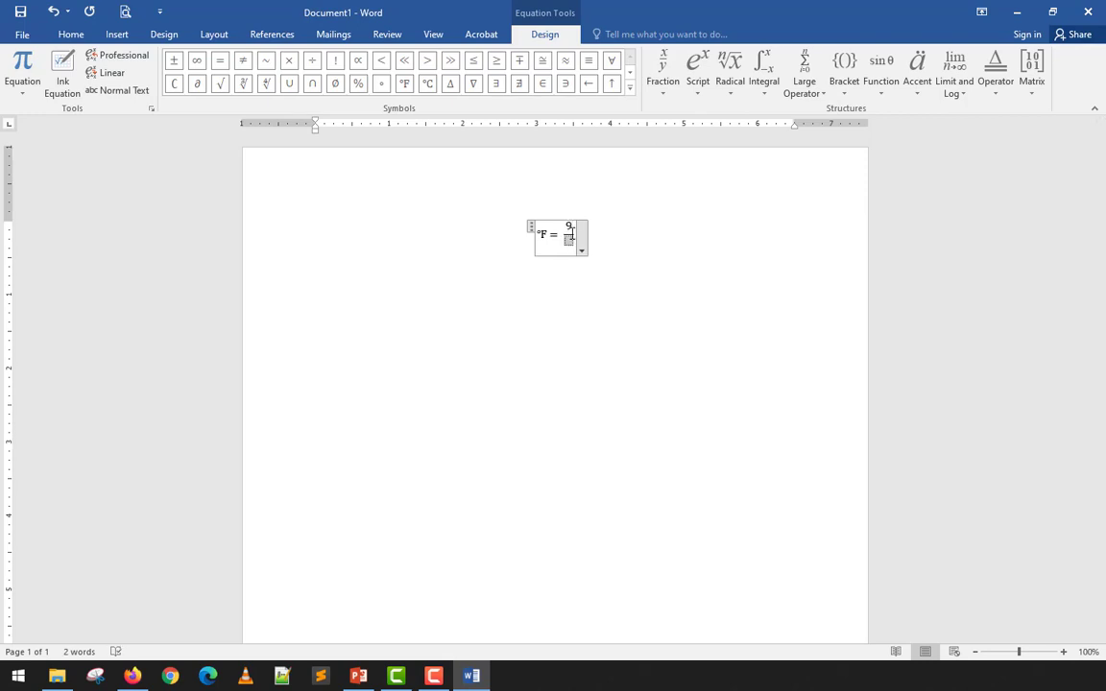
type("5")
left_click(428, 85)
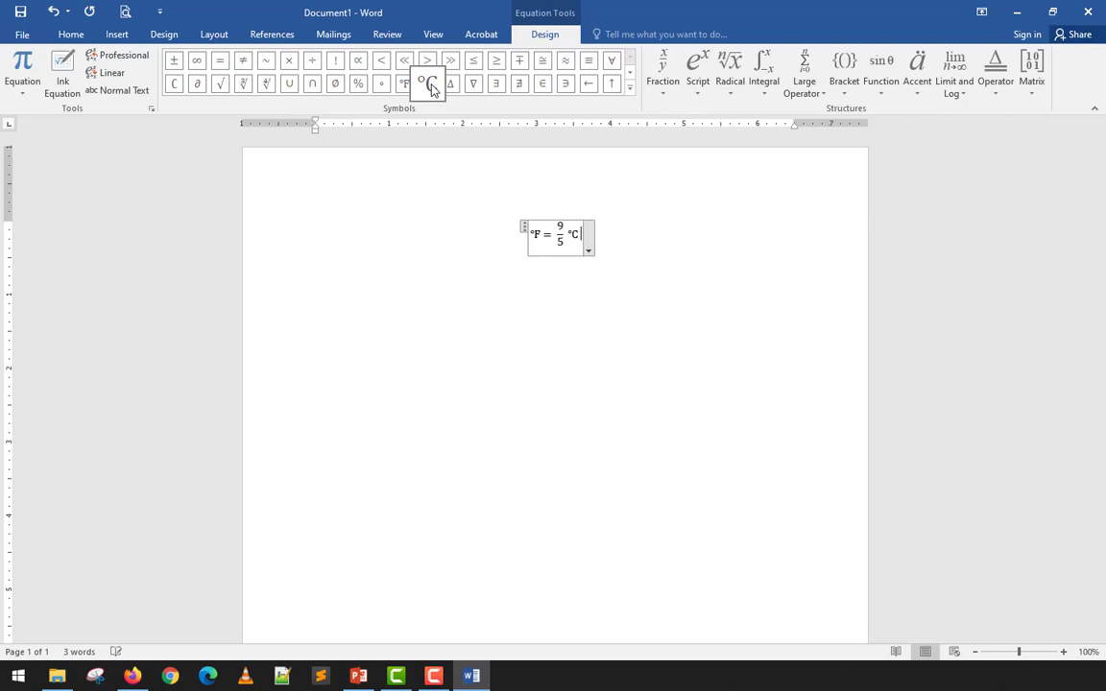
type("+ 32")
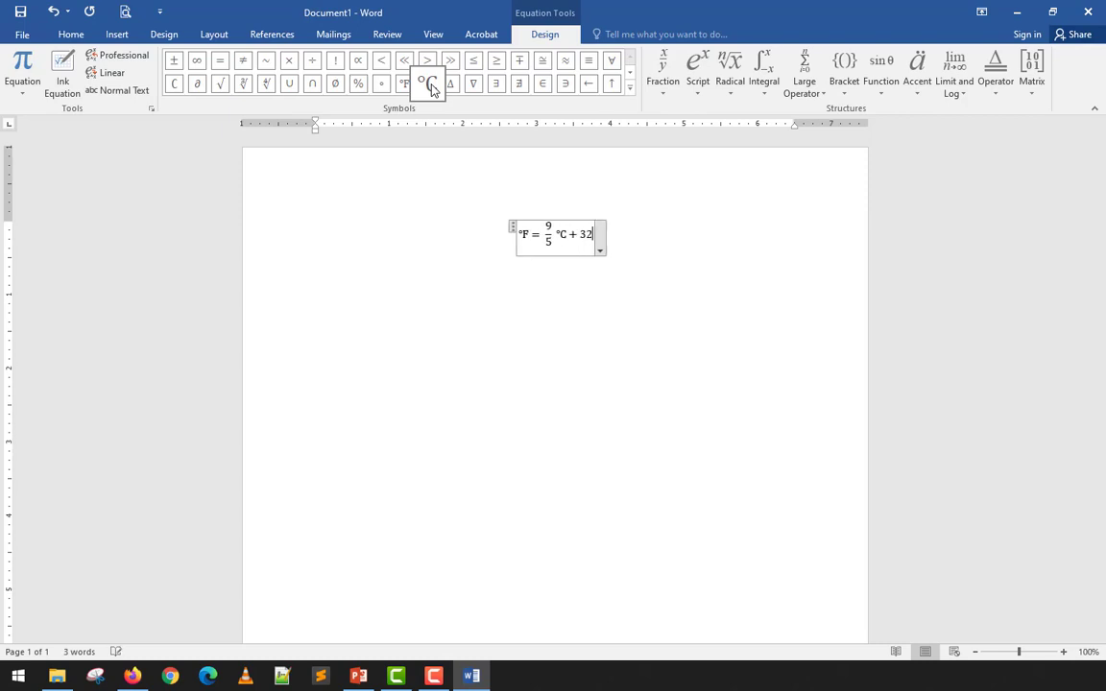
left_click(626, 257)
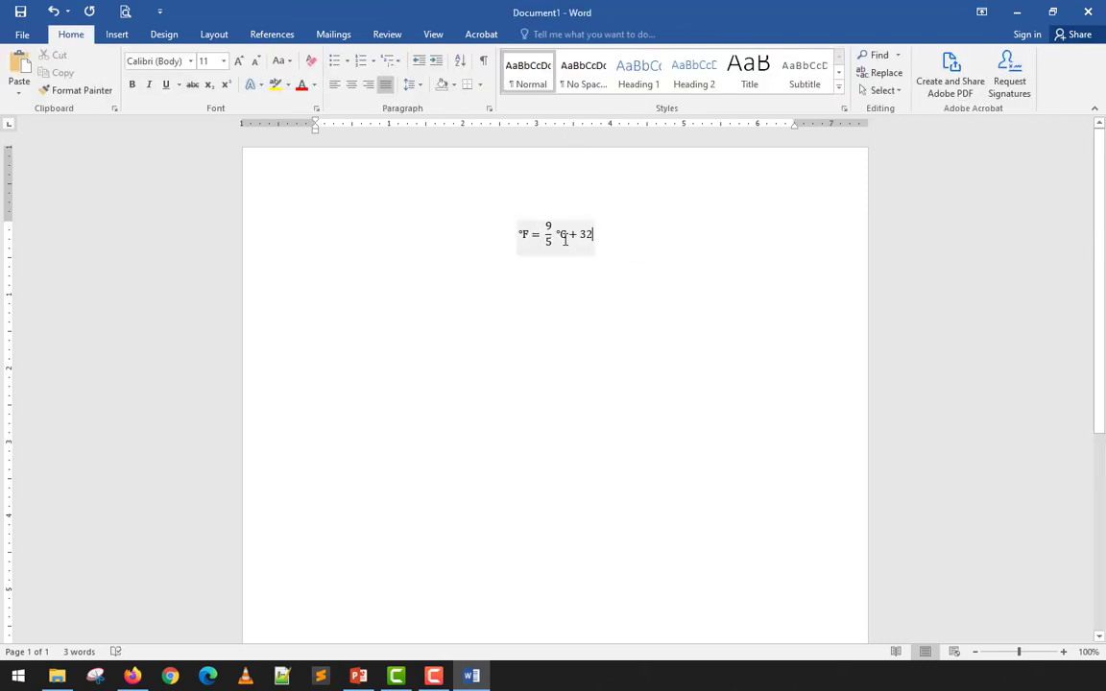
- Left-justify the °F = 9/5 °C + 32 equation
left_click(588, 251)
left_click(600, 251)
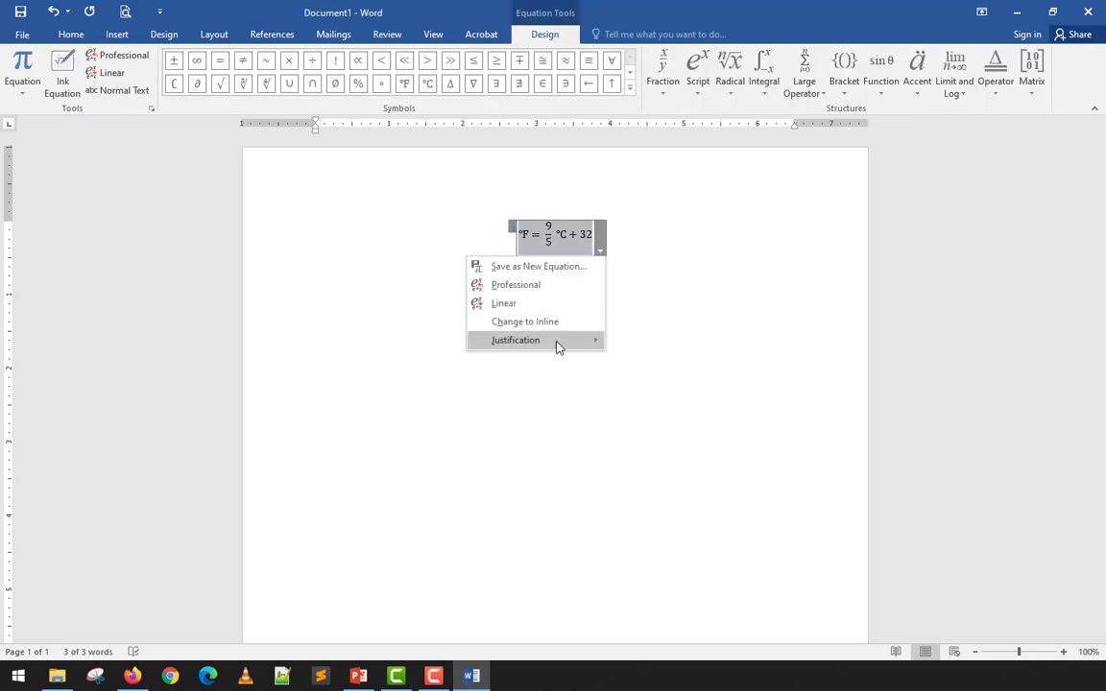
mouse_move(558, 341)
left_click(632, 344)
left_click(408, 219)
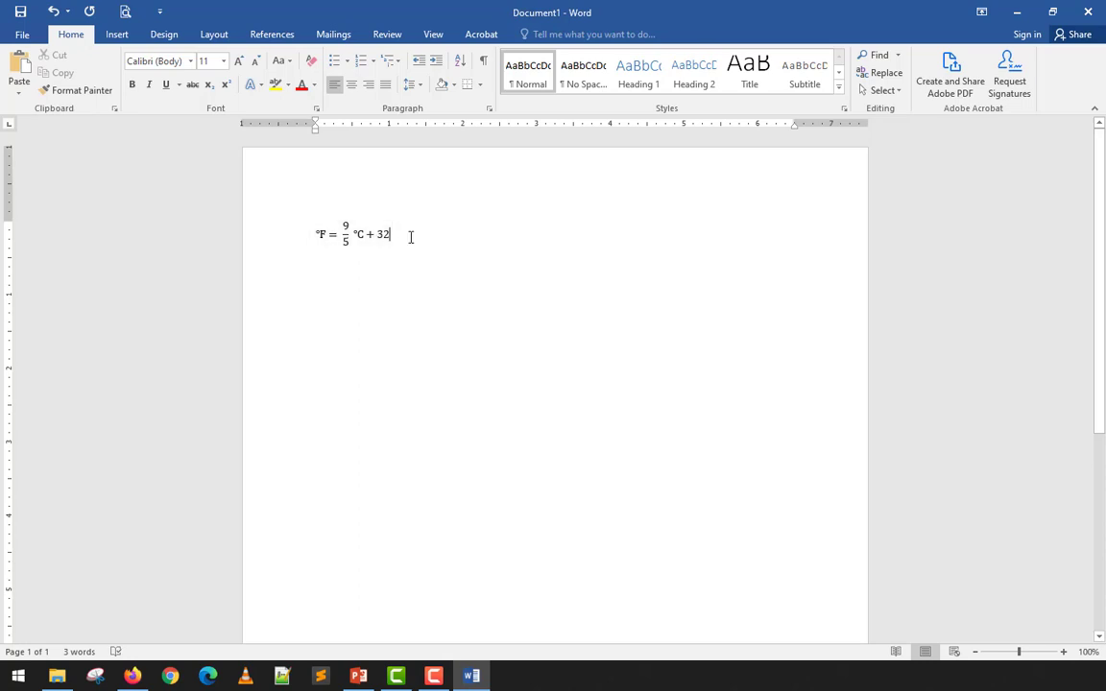
- On a new line below the formula, insert a fresh blank equation with Alt+=
key("Return")
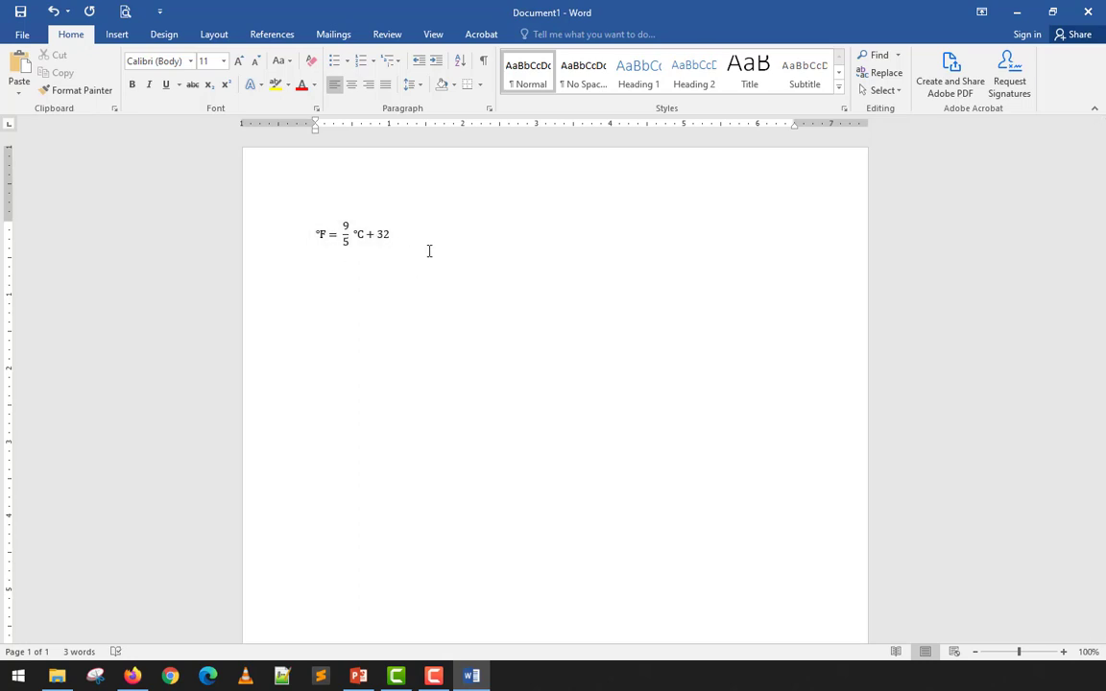
left_click(116, 35)
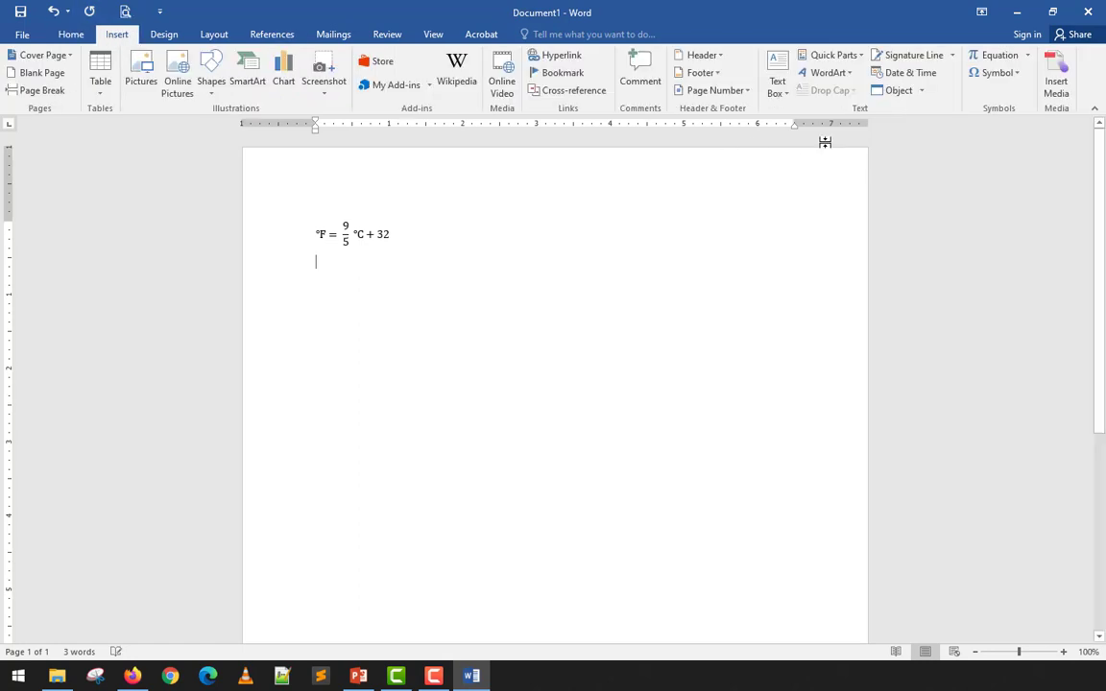
left_click(1028, 57)
left_click(994, 55)
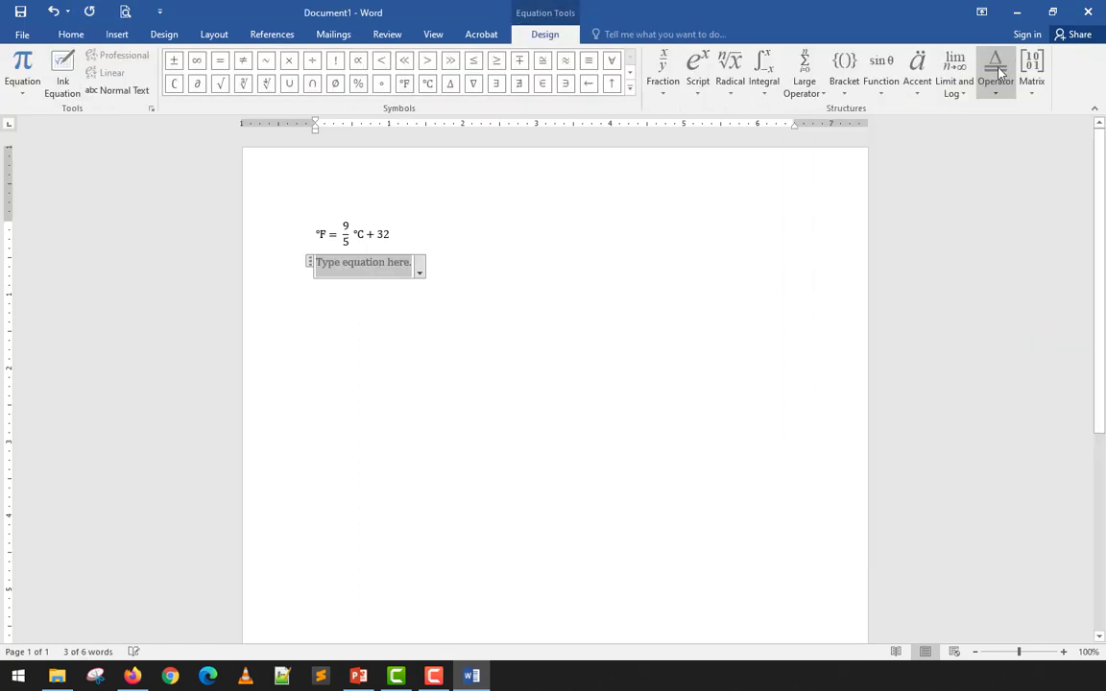
left_click(518, 277)
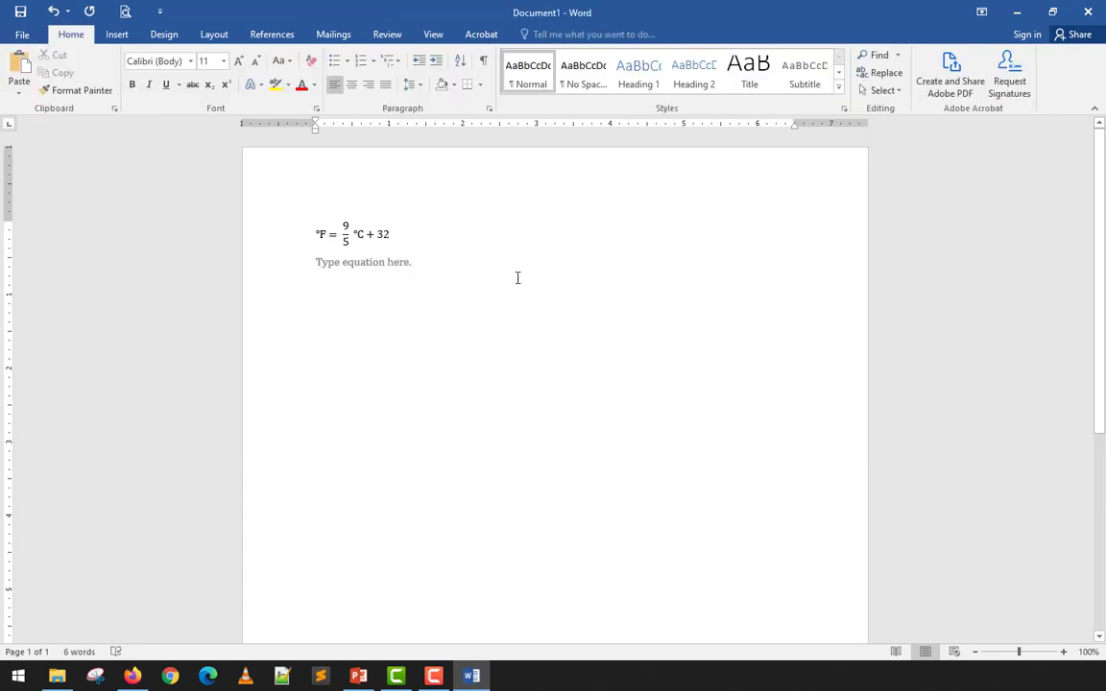
key("ctrl+z")
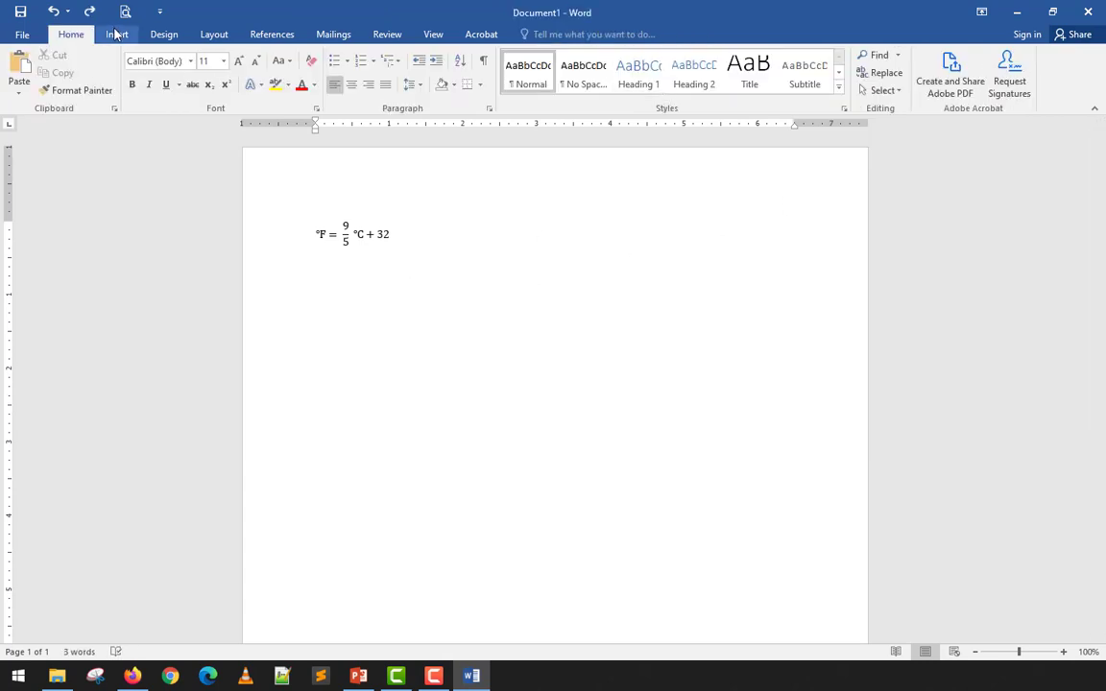
left_click(115, 34)
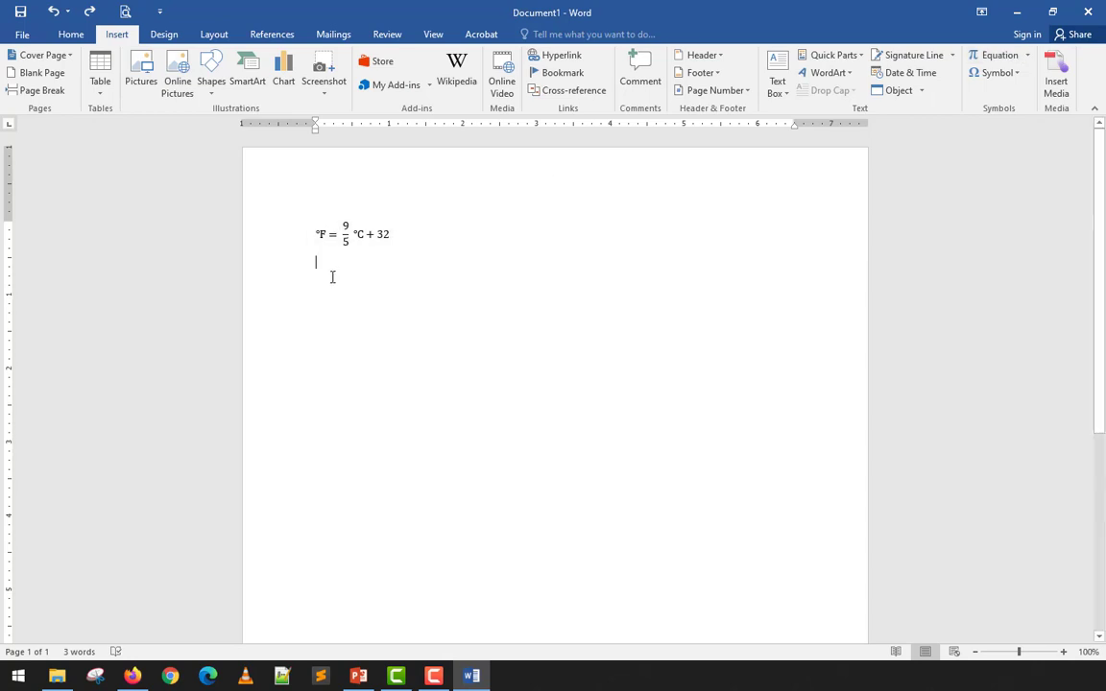
key("alt+equal")
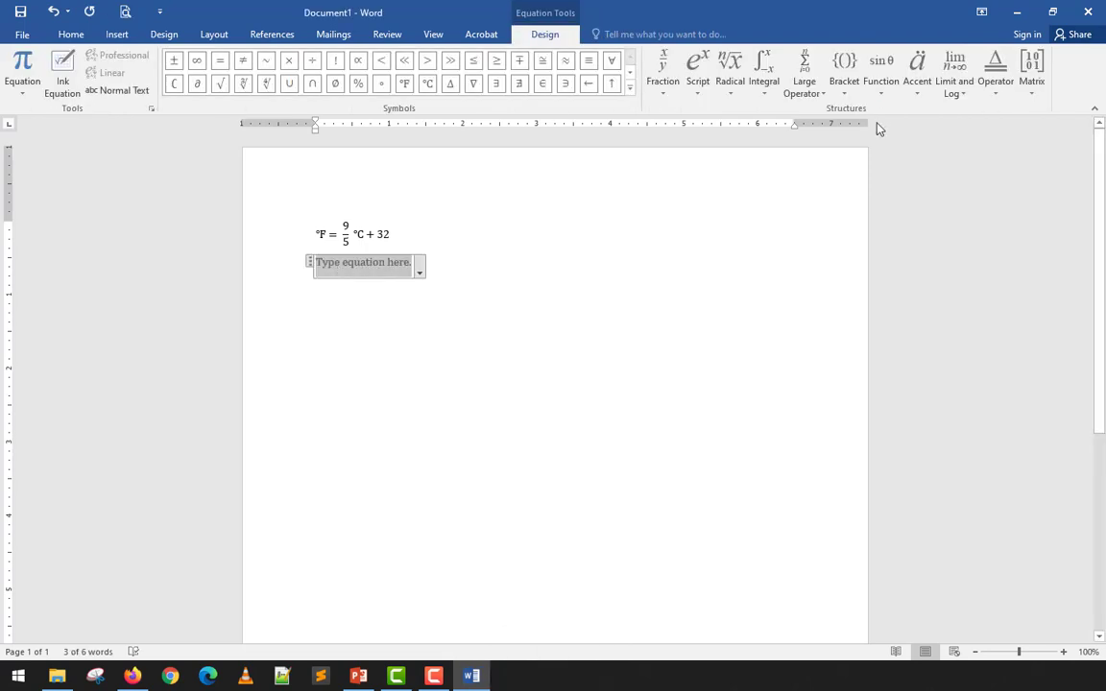
- Insert a square-bracketed 2×2 matrix and fill its cells with 1, 2, 3 and 4
left_click(1030, 96)
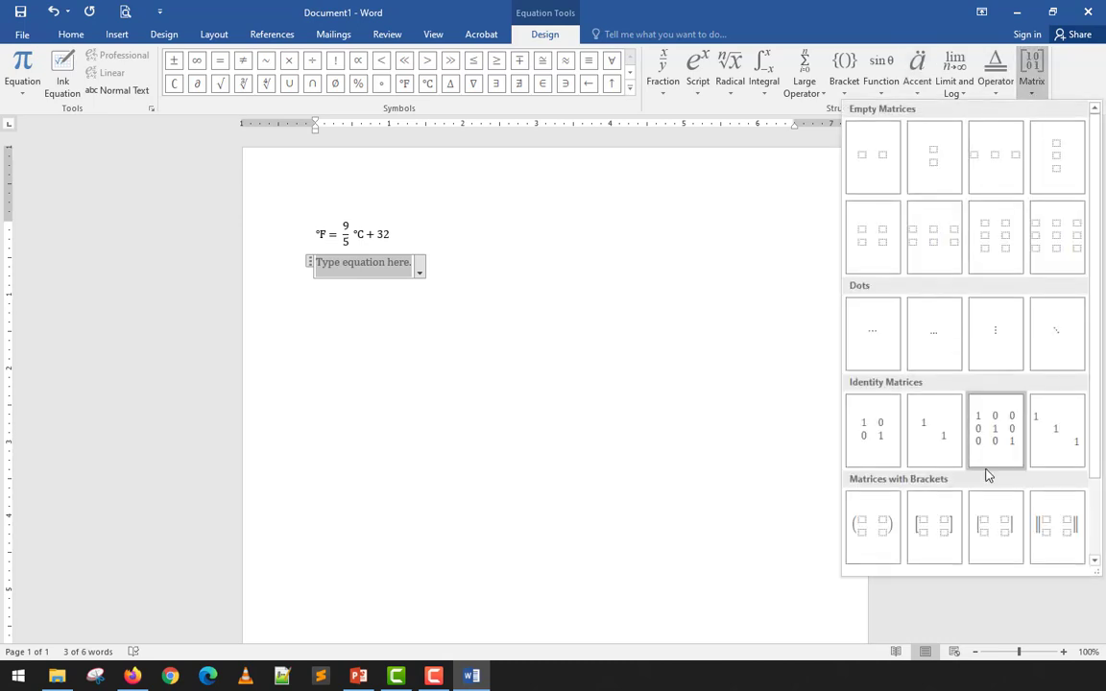
left_click(948, 543)
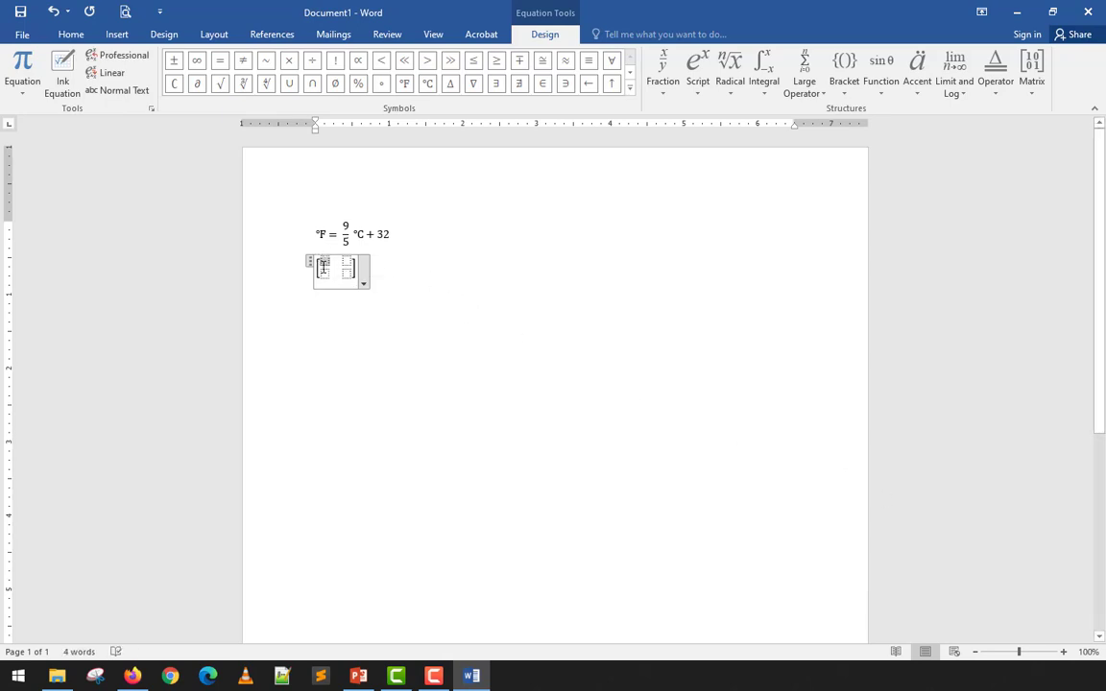
type("1")
key("Right")
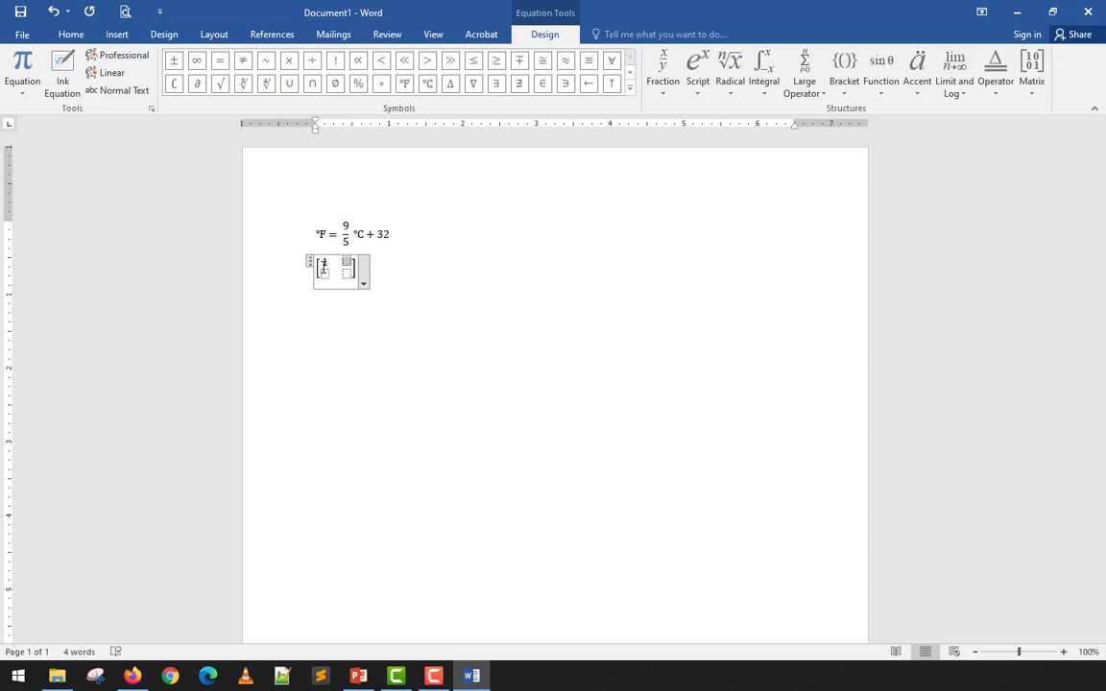
type("2")
key("Right")
type("3")
key("Right")
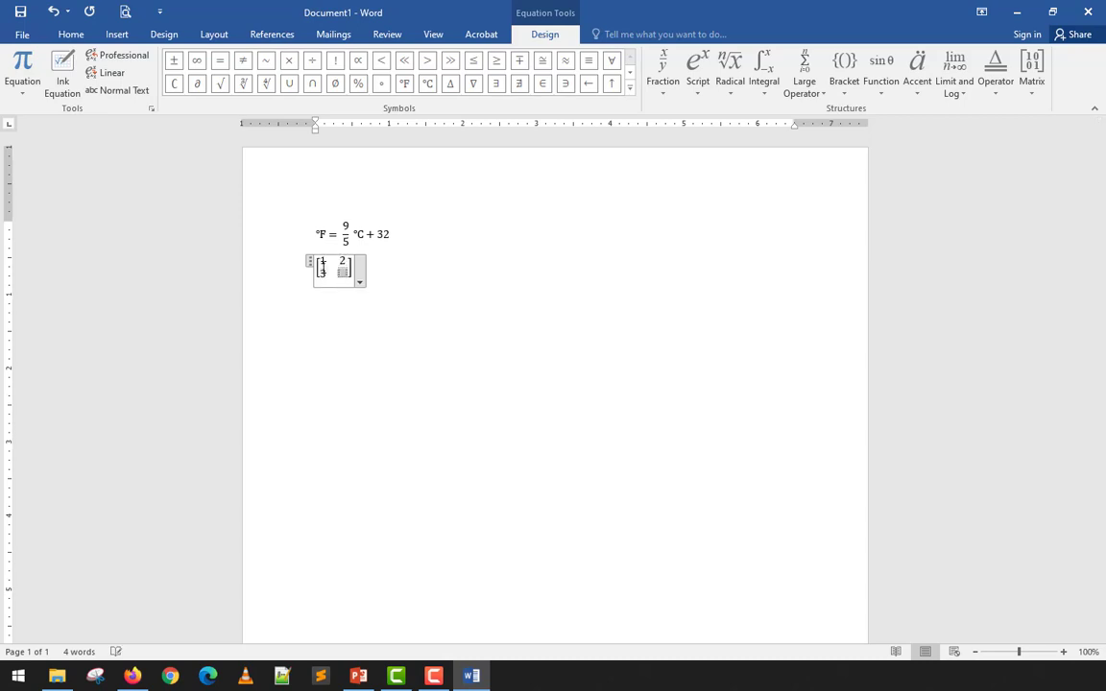
type("4")
left_click(389, 309)
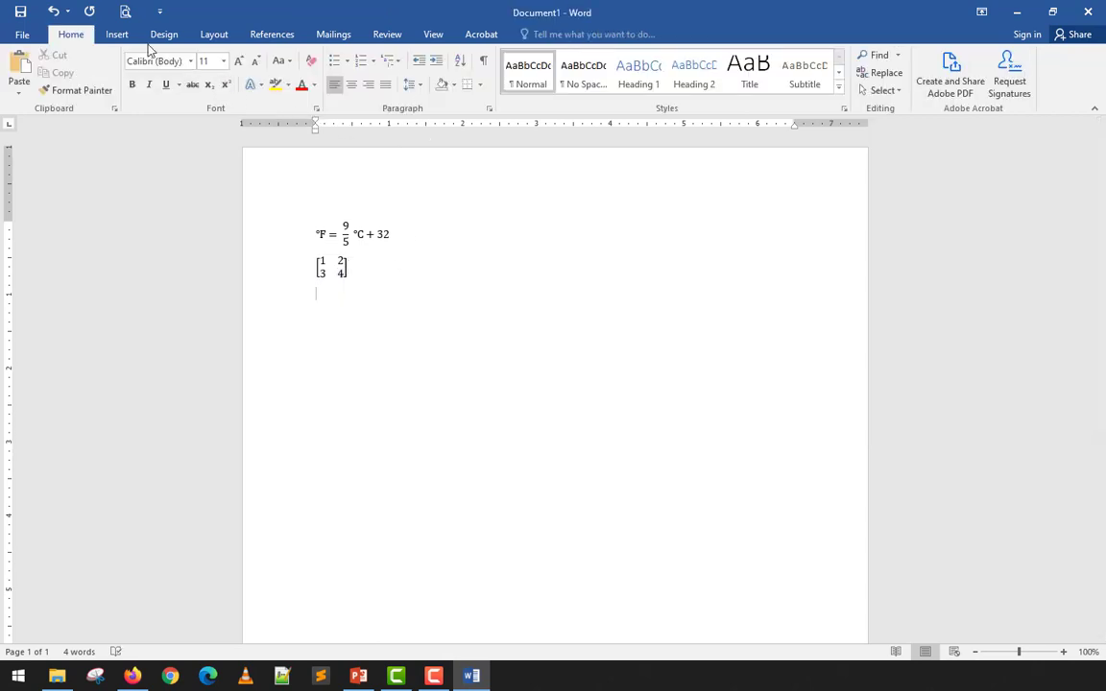
- Start a new equation below the matrix and browse the operator, function, accent and bracket galleries
key("alt+equal")
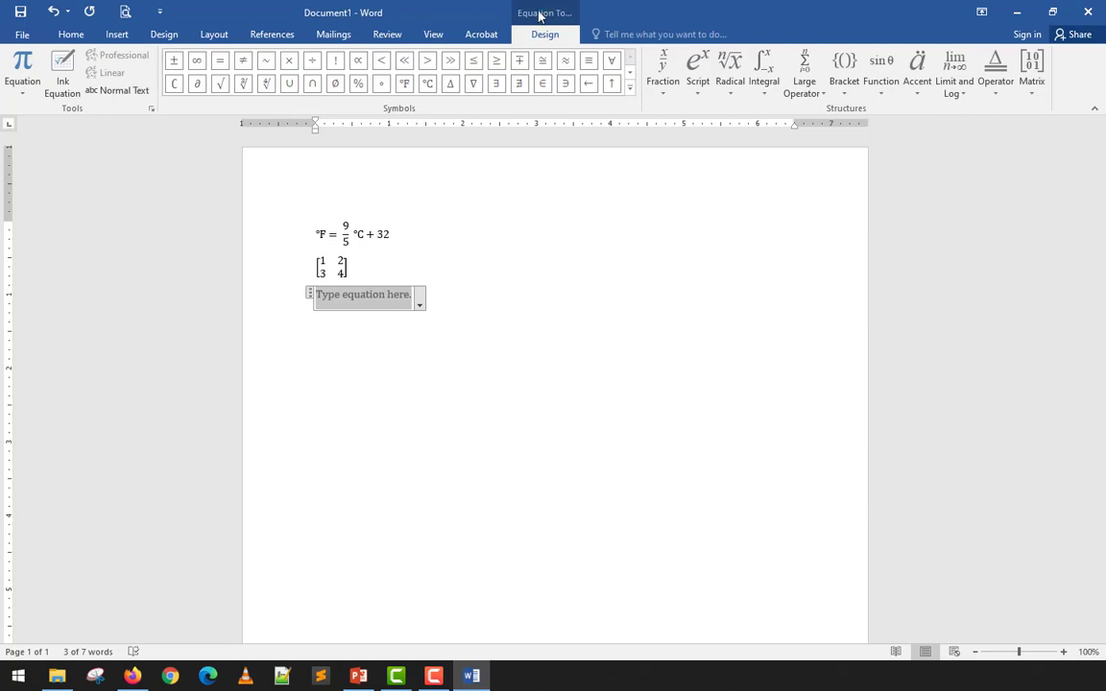
left_click(995, 76)
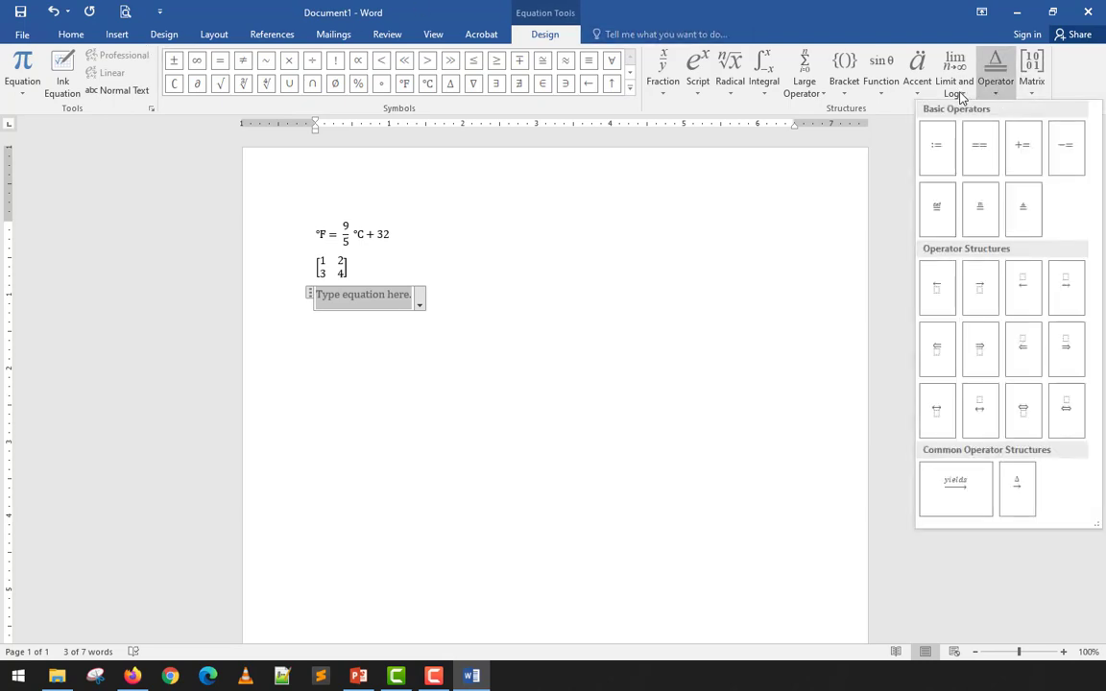
left_click(956, 86)
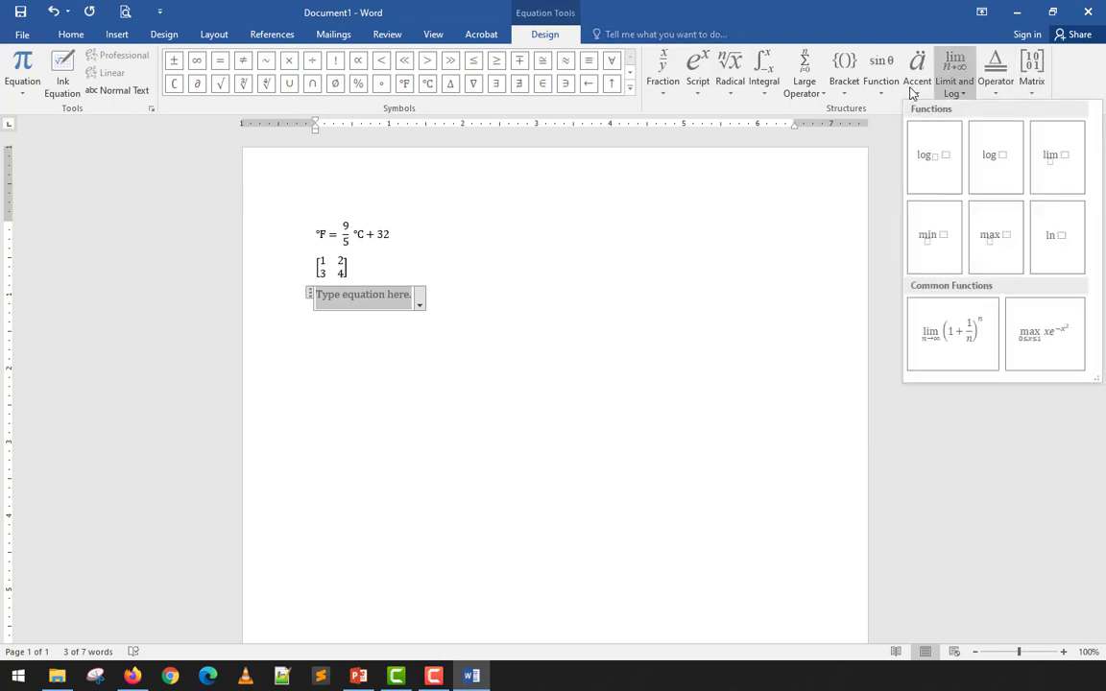
left_click(915, 84)
left_click(915, 84)
left_click(878, 84)
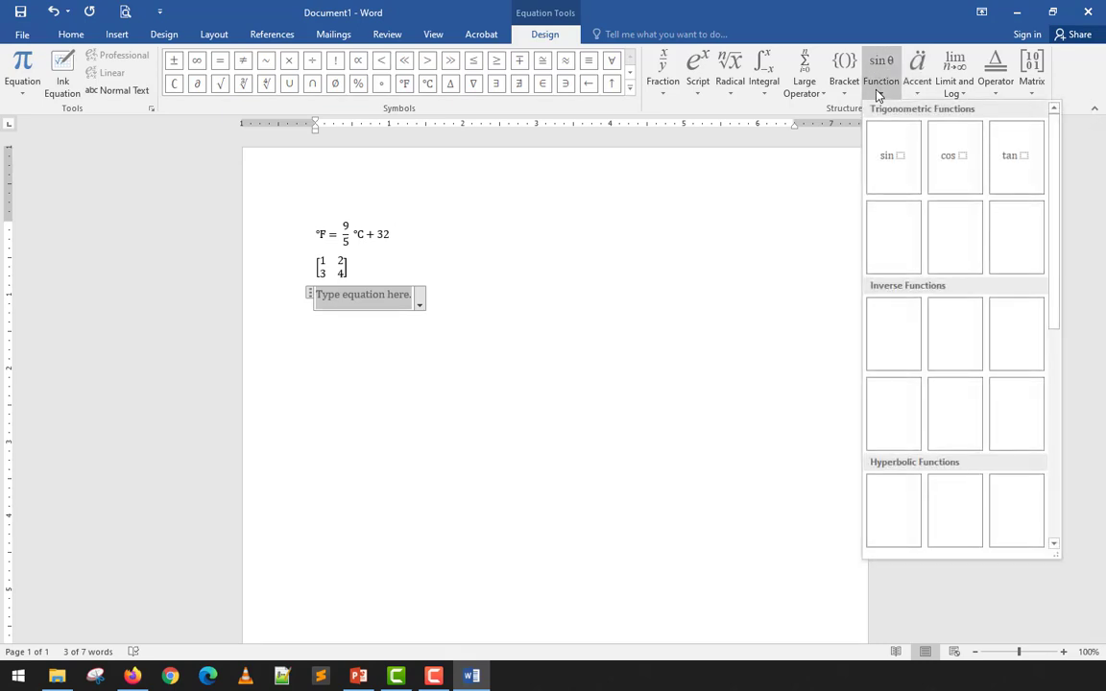
scroll(984, 246, "down", 5)
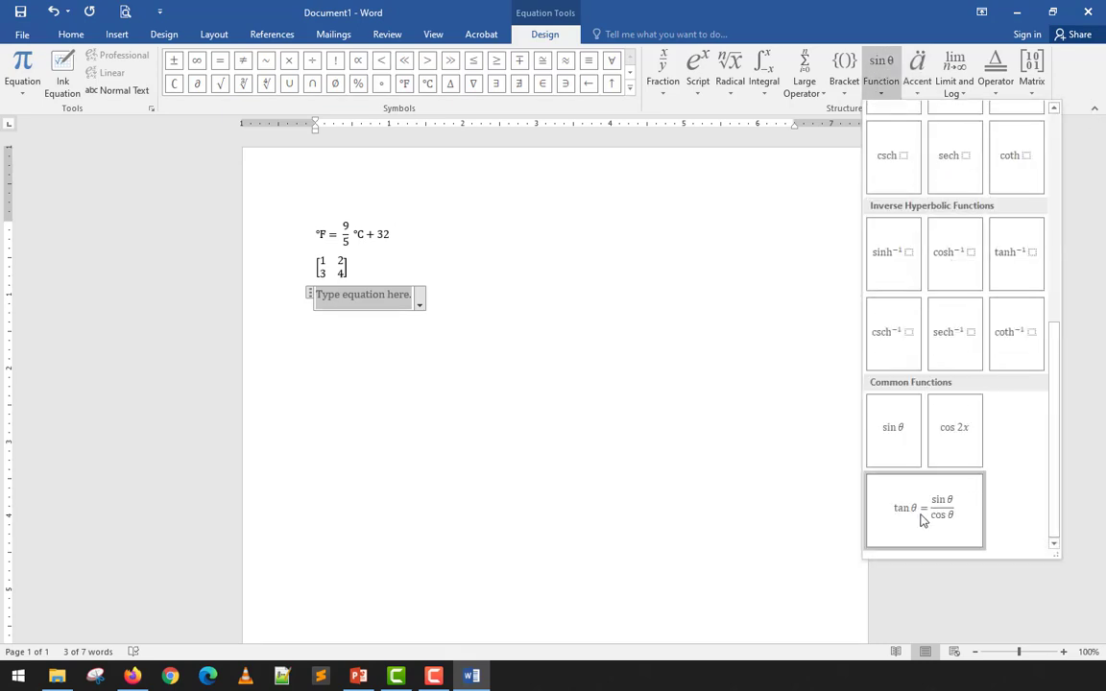
scroll(902, 432, "up", 5)
left_click(844, 72)
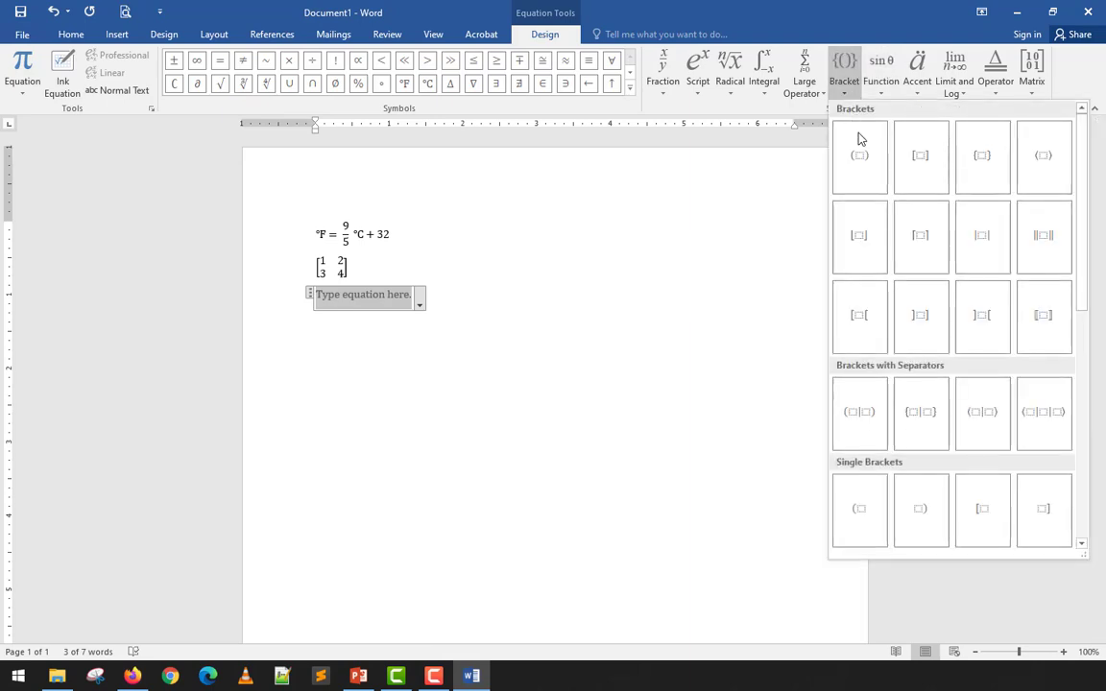
left_click(795, 89)
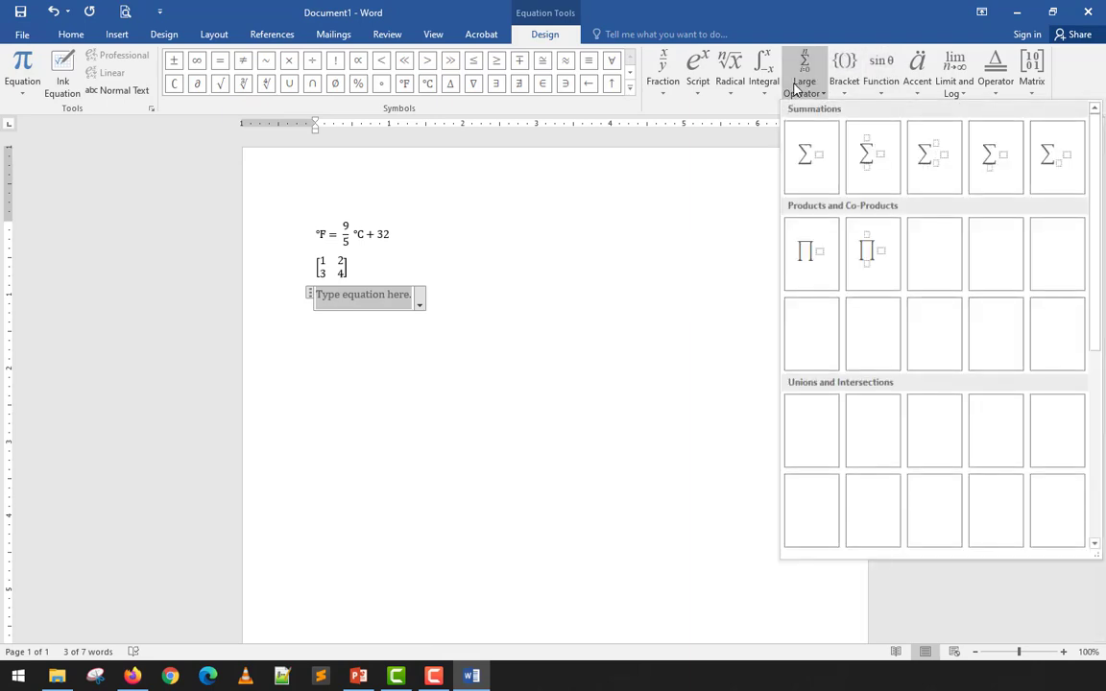
- Insert the Quadratic Formula from the Radical gallery and inspect its square-root term
left_click(747, 91)
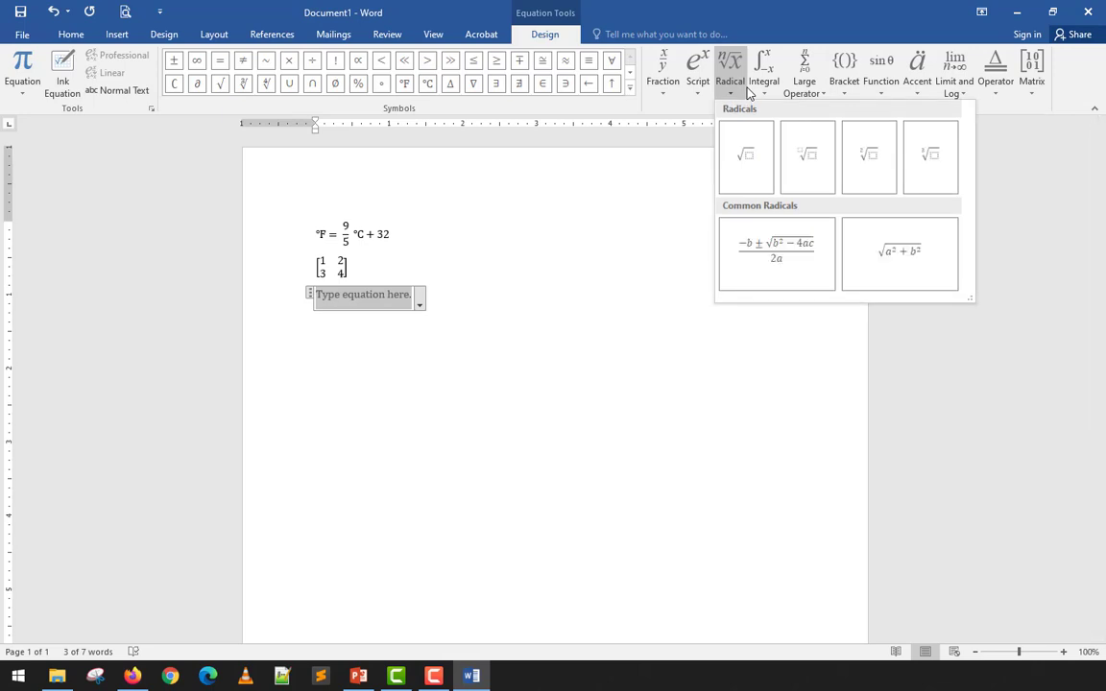
left_click(775, 267)
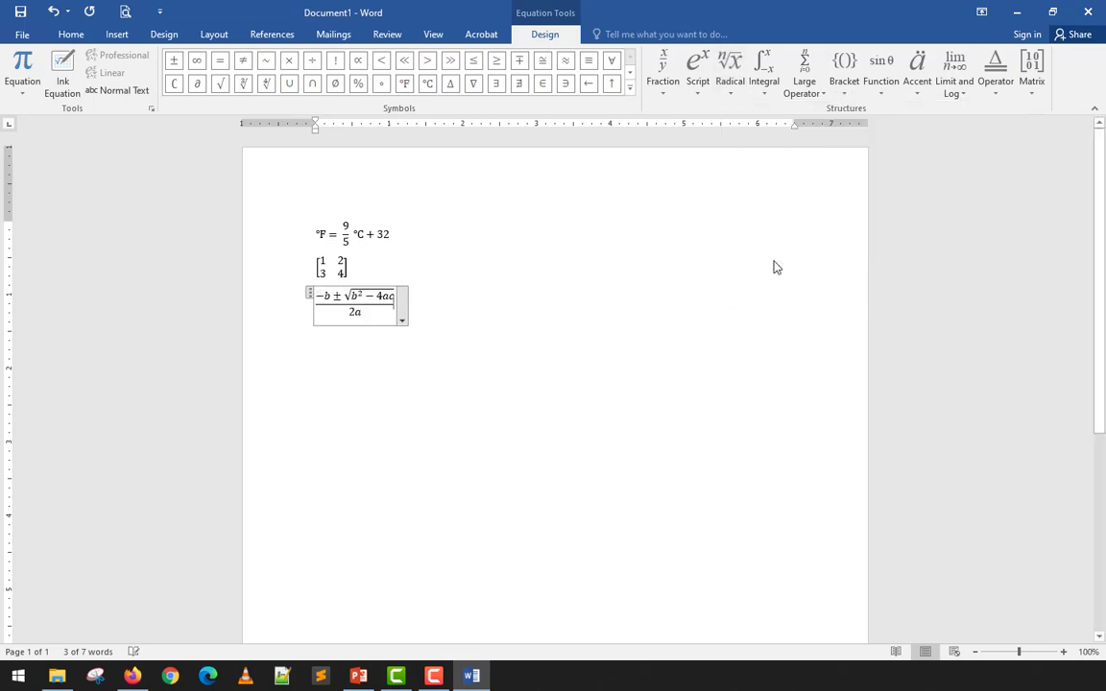
double_click(334, 295)
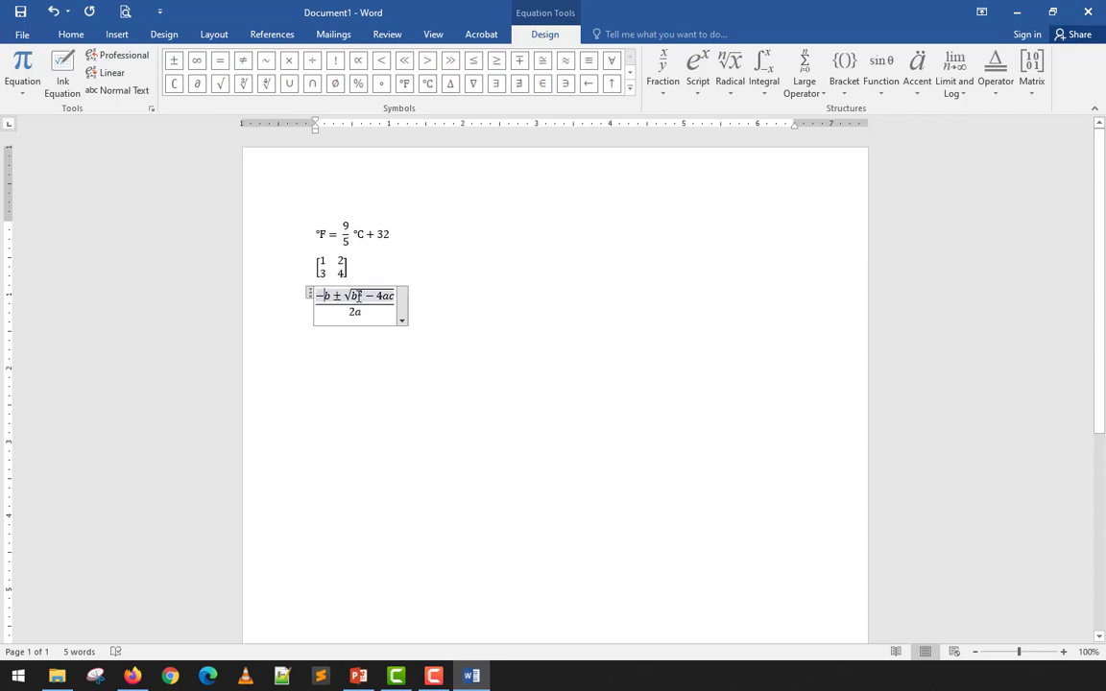
left_click_drag(356, 298, 380, 304)
left_click(432, 328)
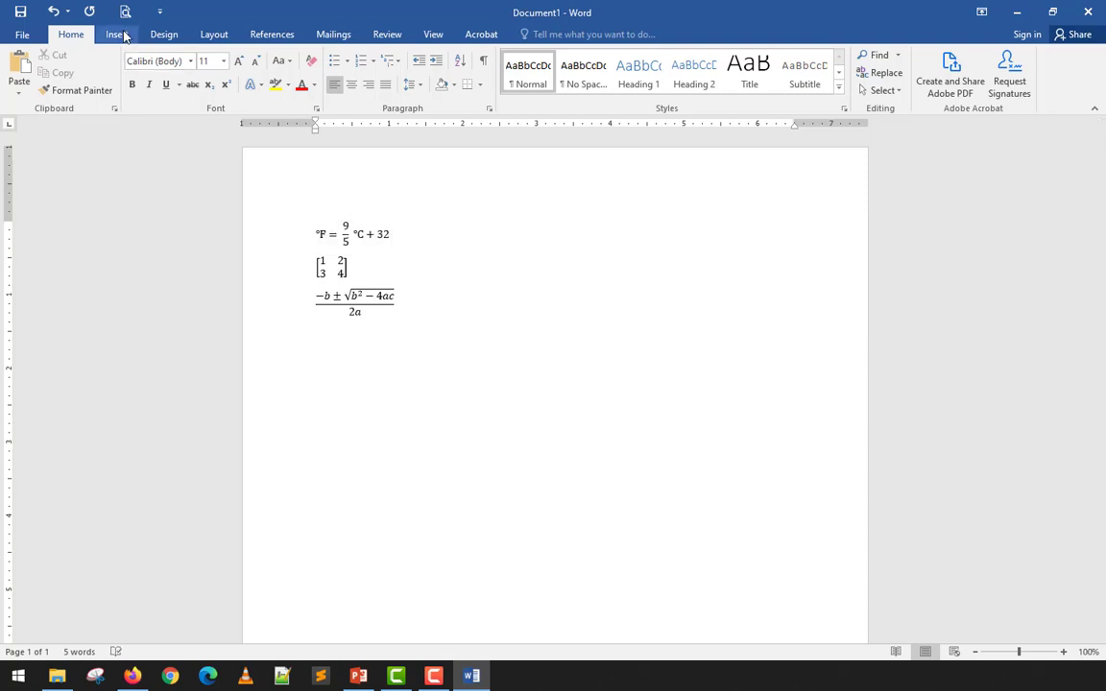
- Start a new equation with a stacked fraction 1/4 followed by a plus sign
key("alt+equal")
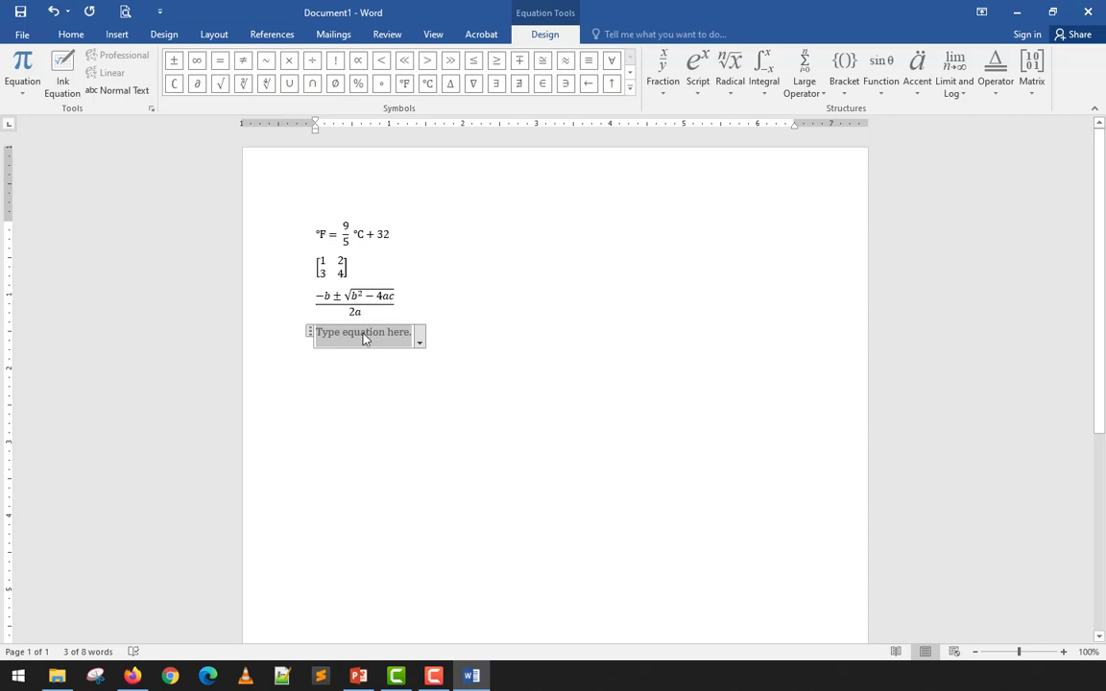
left_click(662, 72)
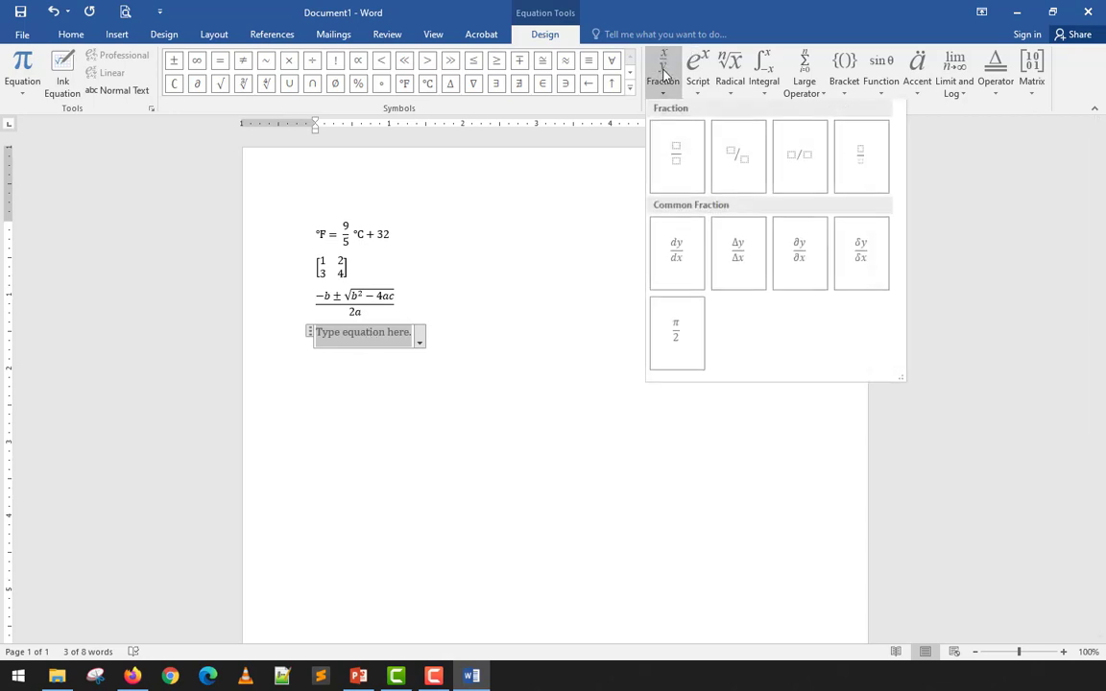
left_click(669, 163)
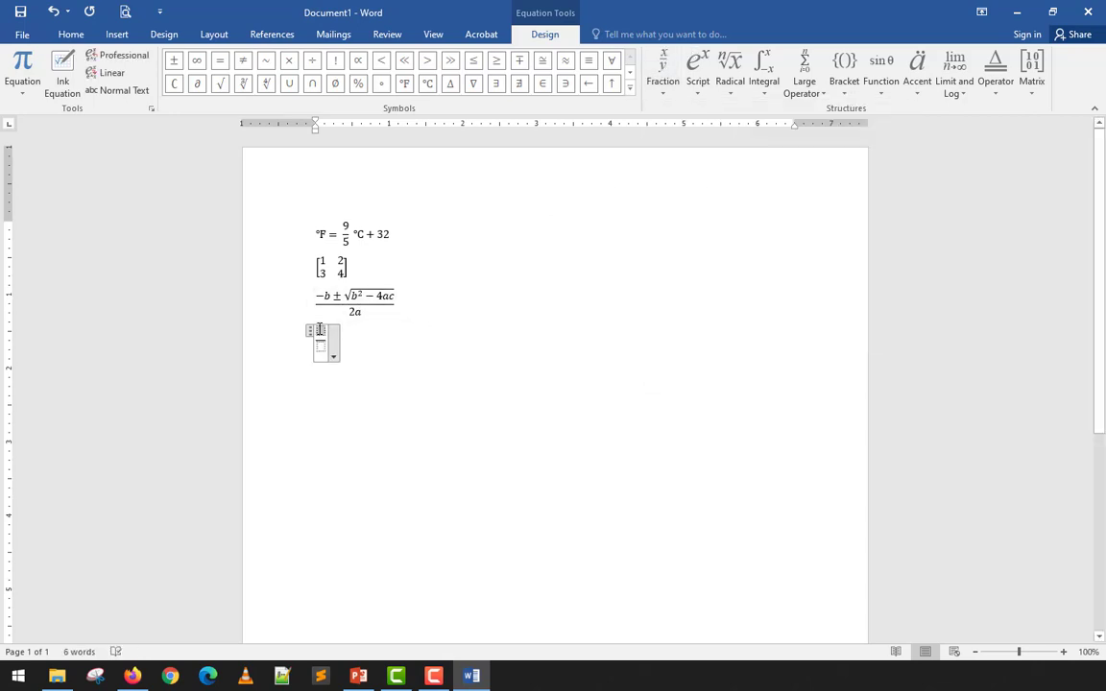
type("1")
key("Down")
type("2")
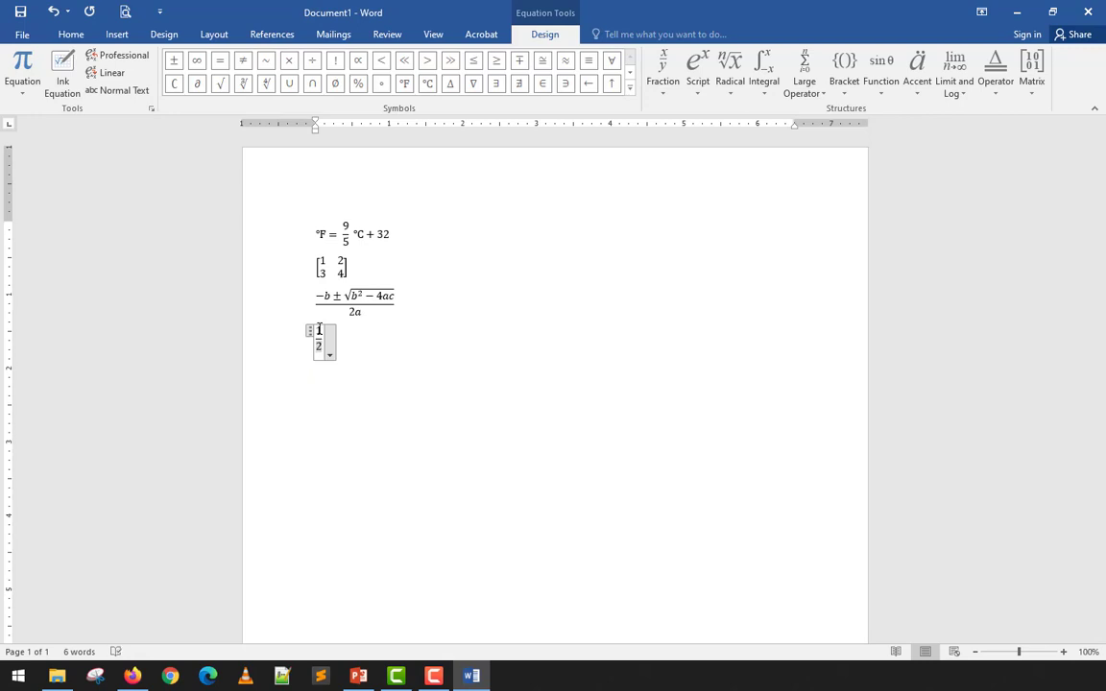
key("BackSpace")
type("4")
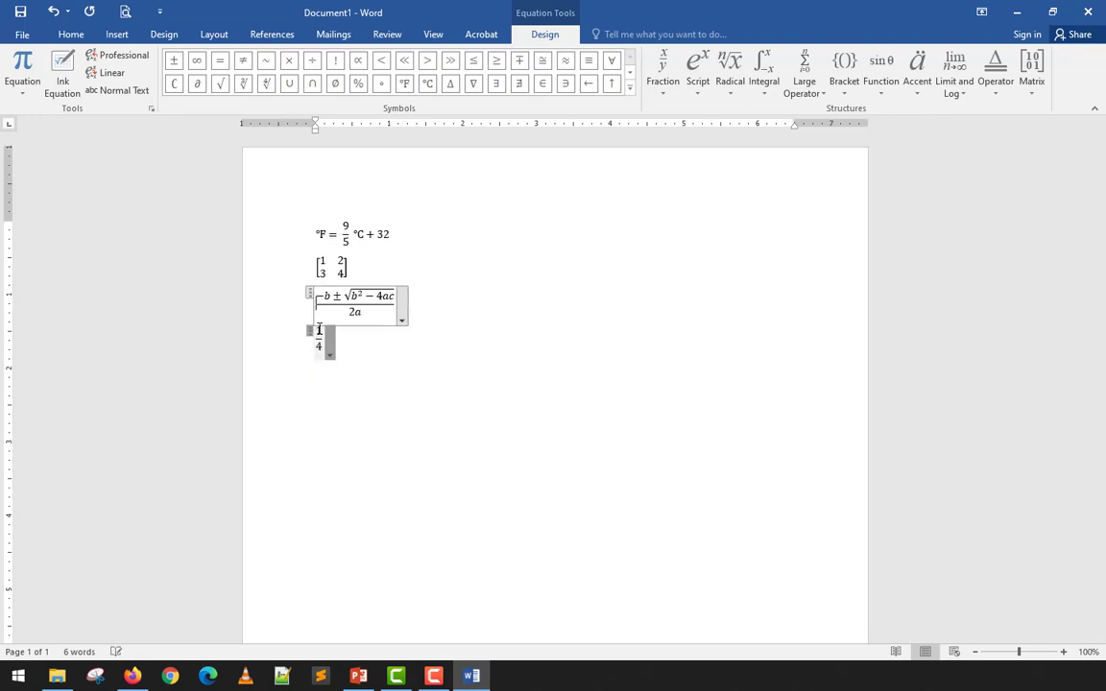
key("Down")
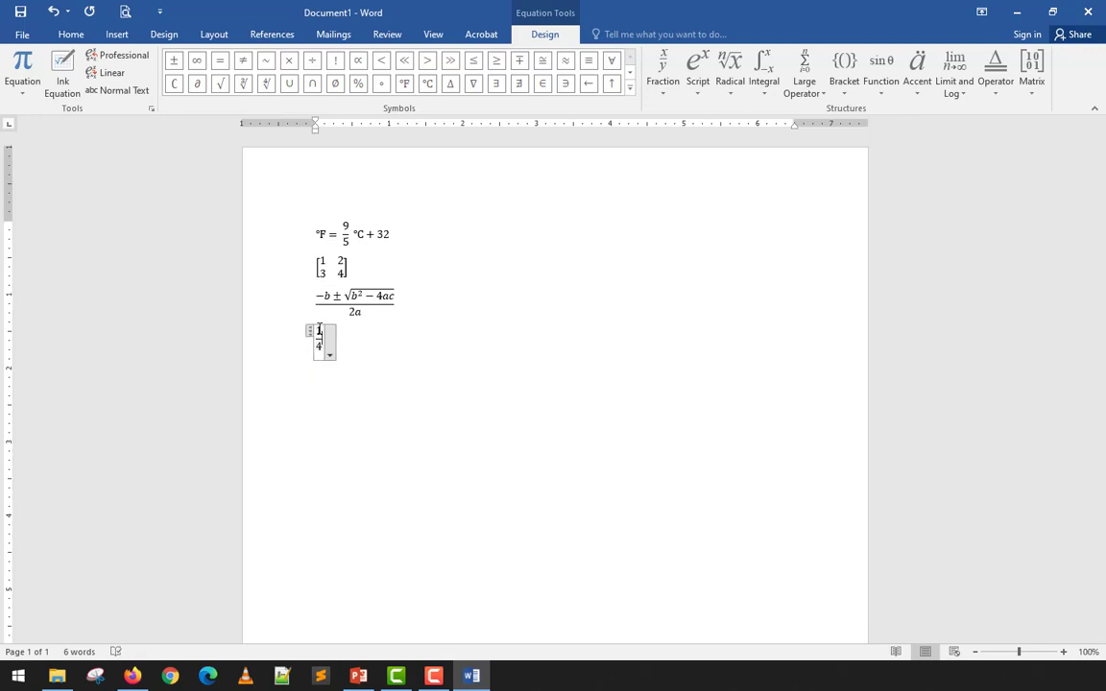
key("Right")
type("+")
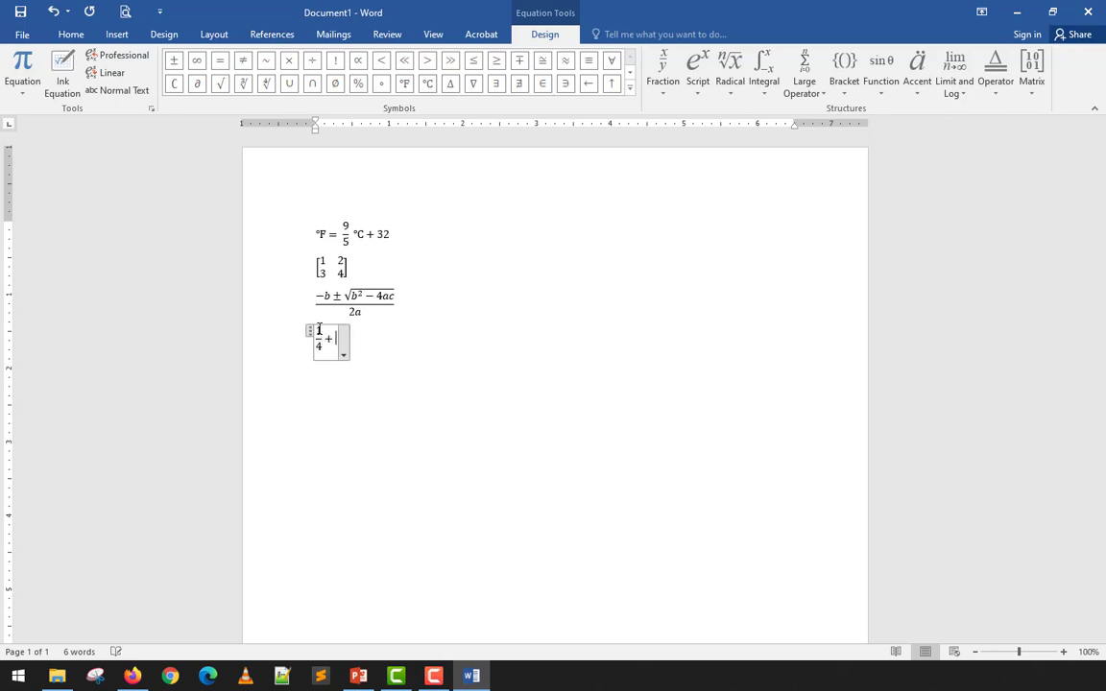
- Add a second stacked 1/4, an equals sign and a stacked 1/2 to complete it
left_click(662, 77)
left_click(676, 153)
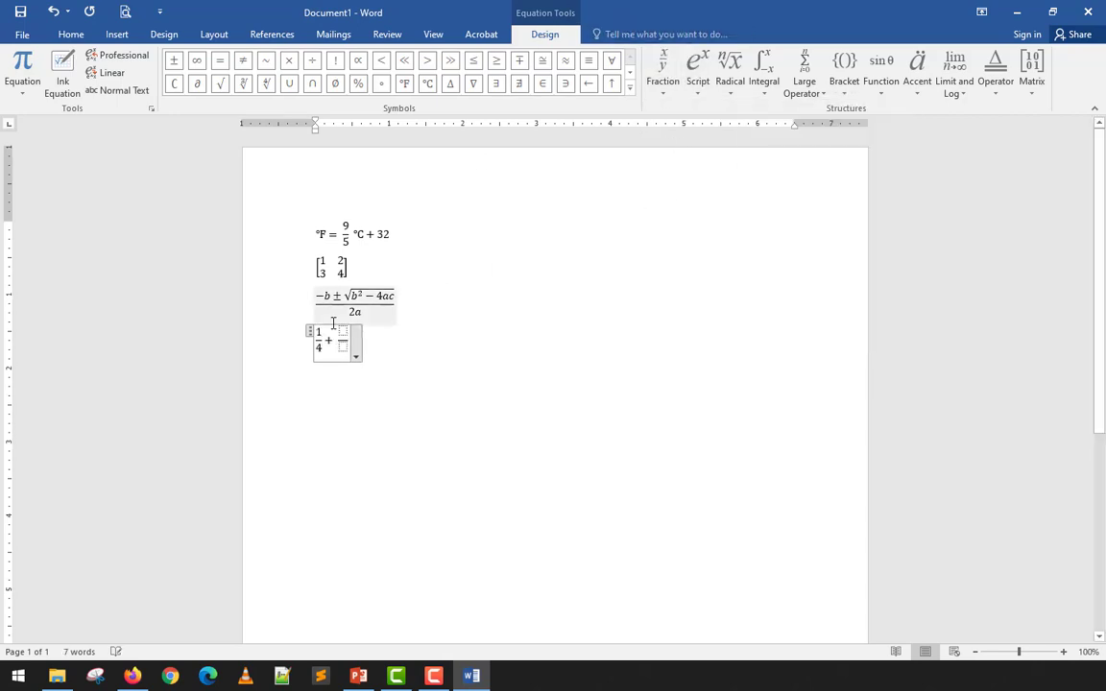
type("1")
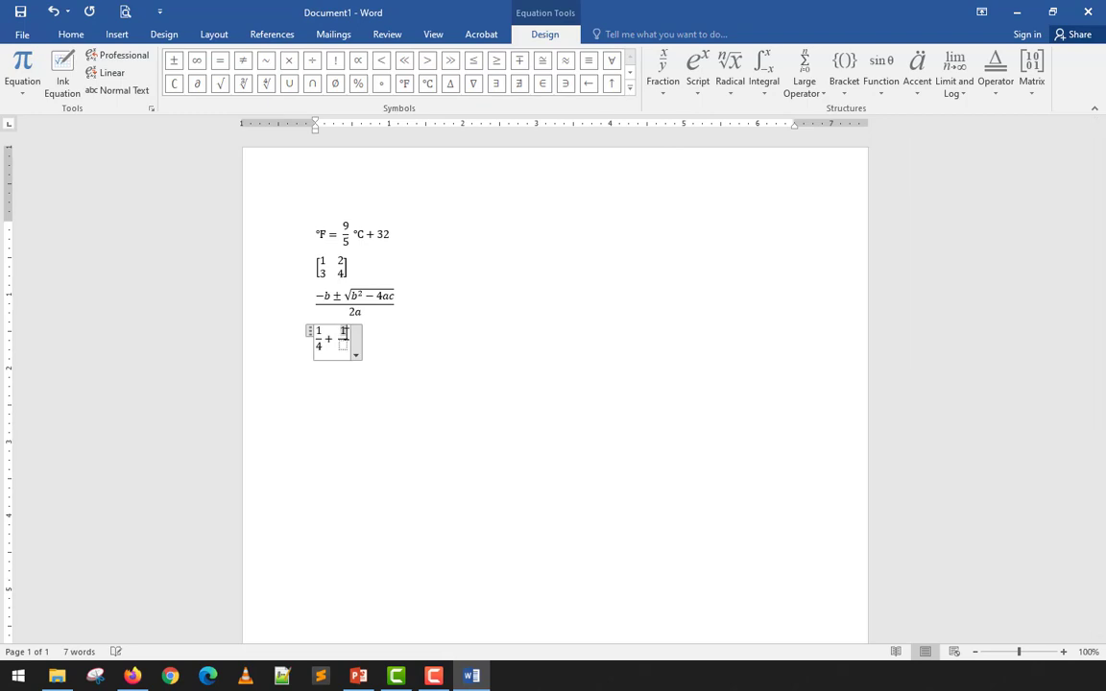
key("Down")
type("4")
key("Right")
type("=")
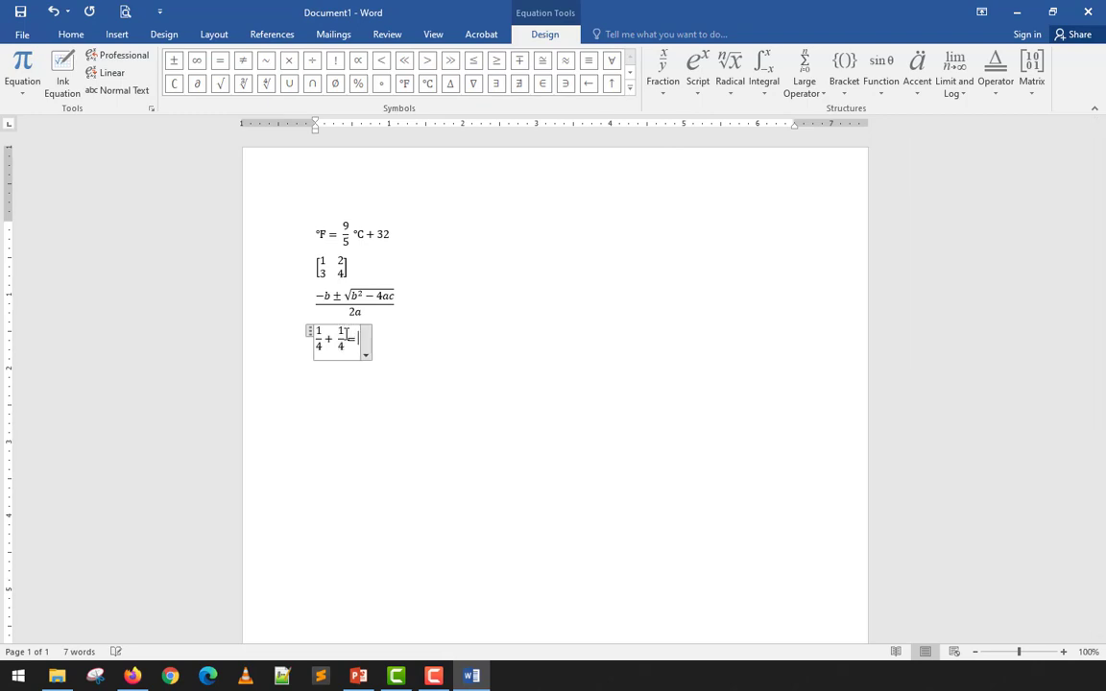
left_click(663, 84)
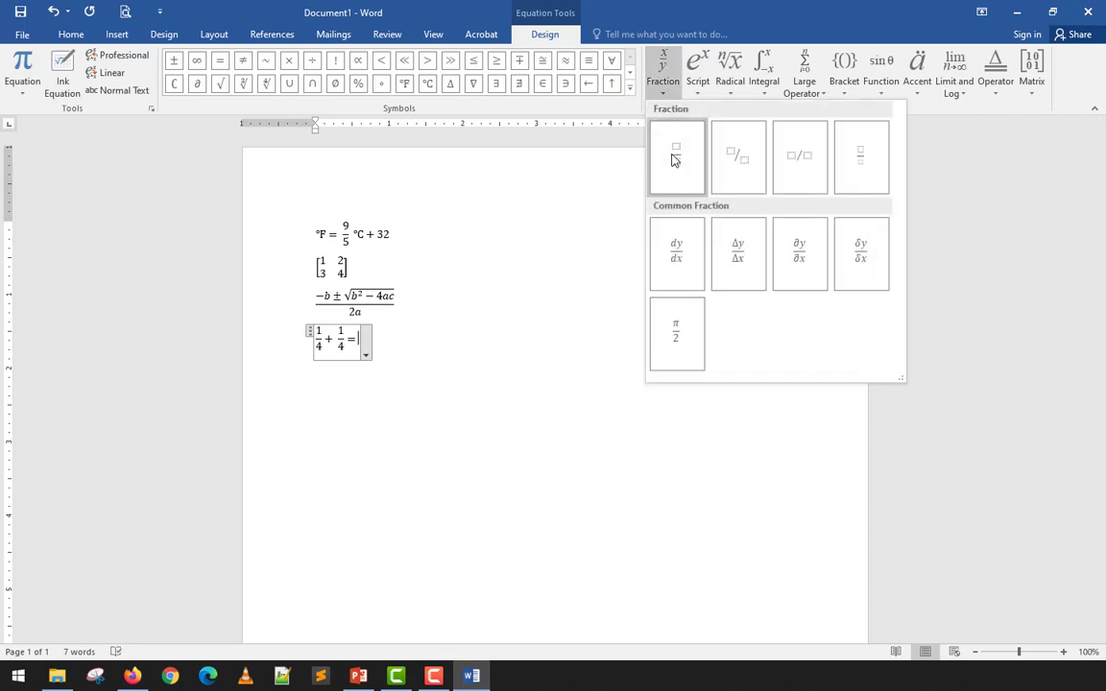
left_click(671, 154)
type("1/")
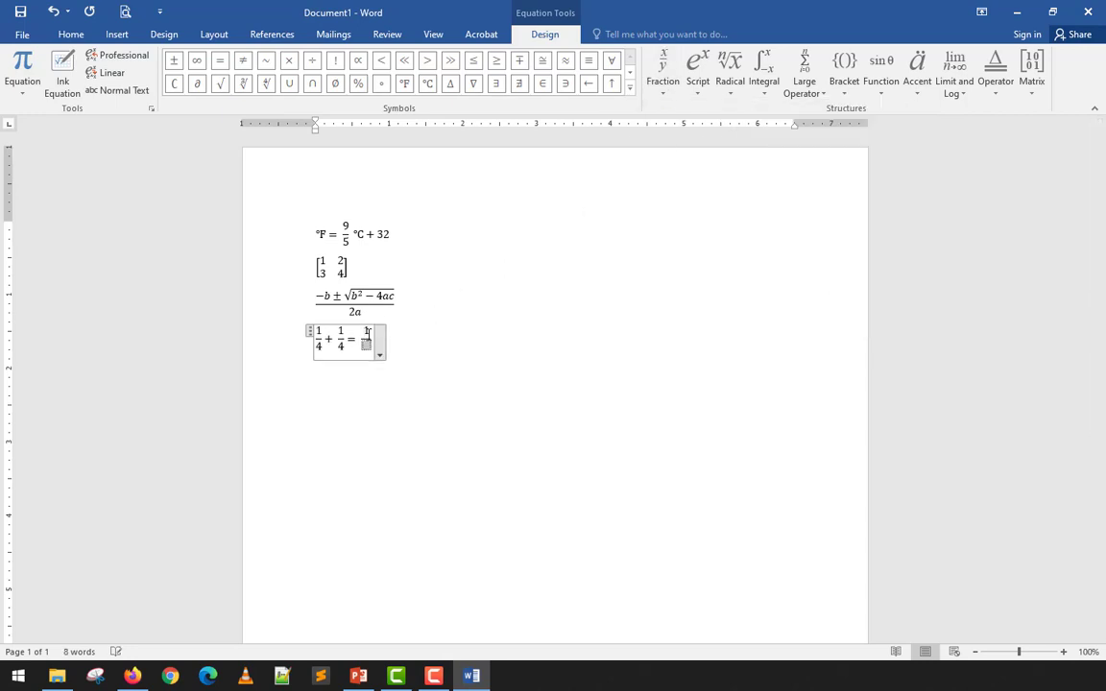
key("Down")
type("2")
left_click(501, 407)
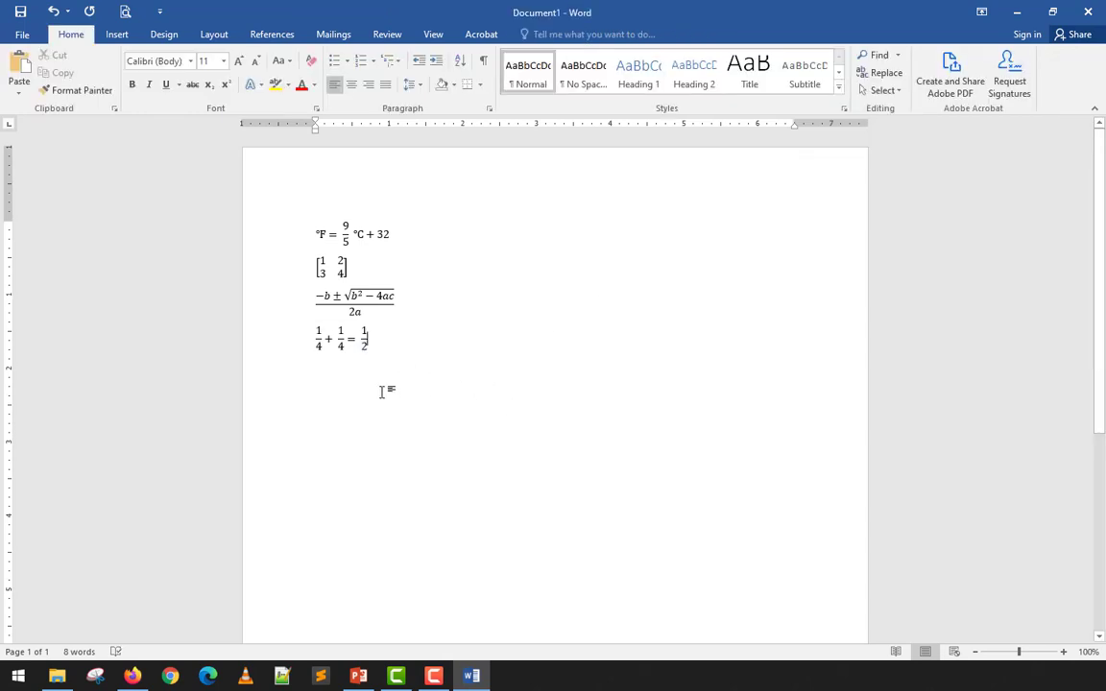
- Select all four equations plus a blank placeholder below them and delete everything
key("Return")
left_click_drag(385, 346, 289, 237)
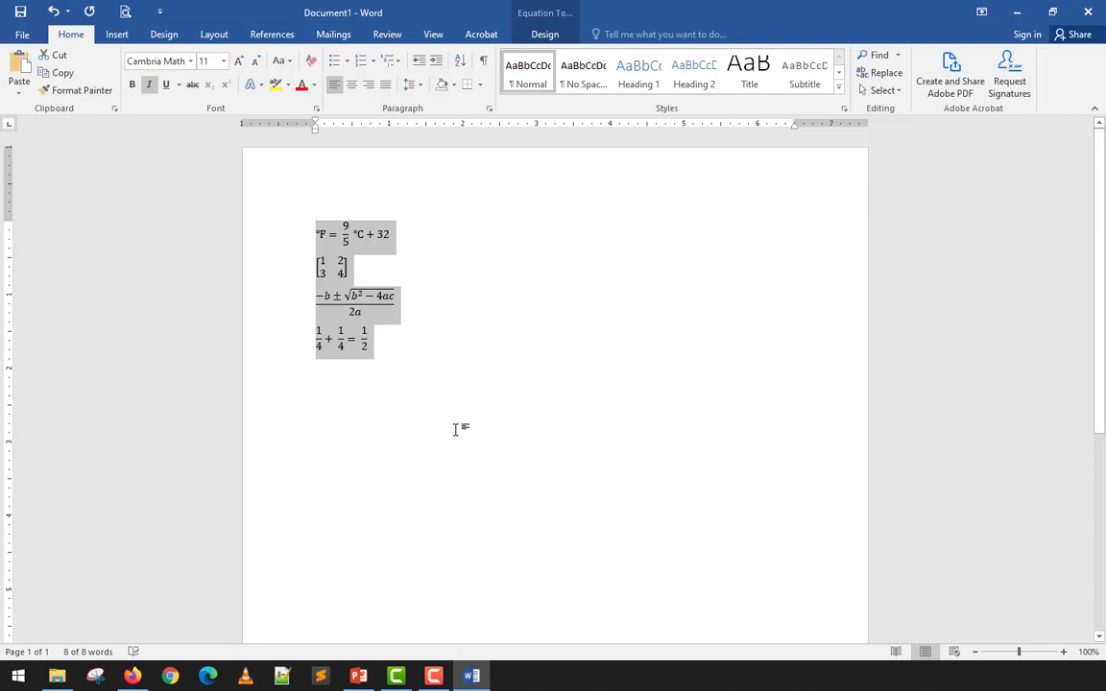
left_click(388, 379)
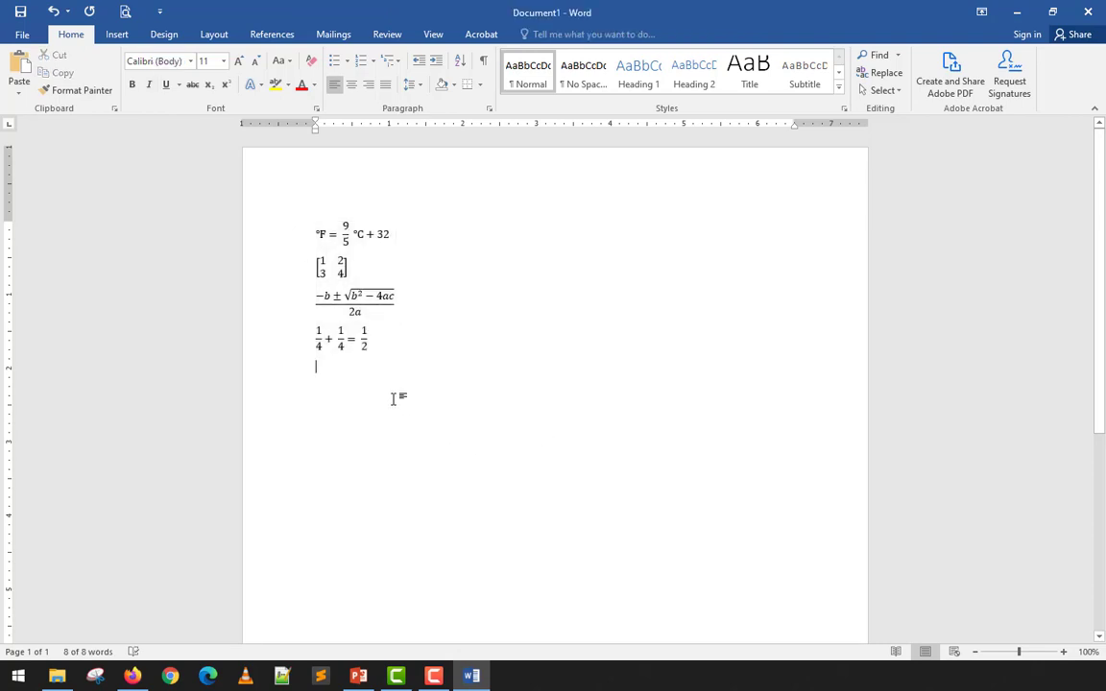
left_click(116, 34)
left_click(997, 73)
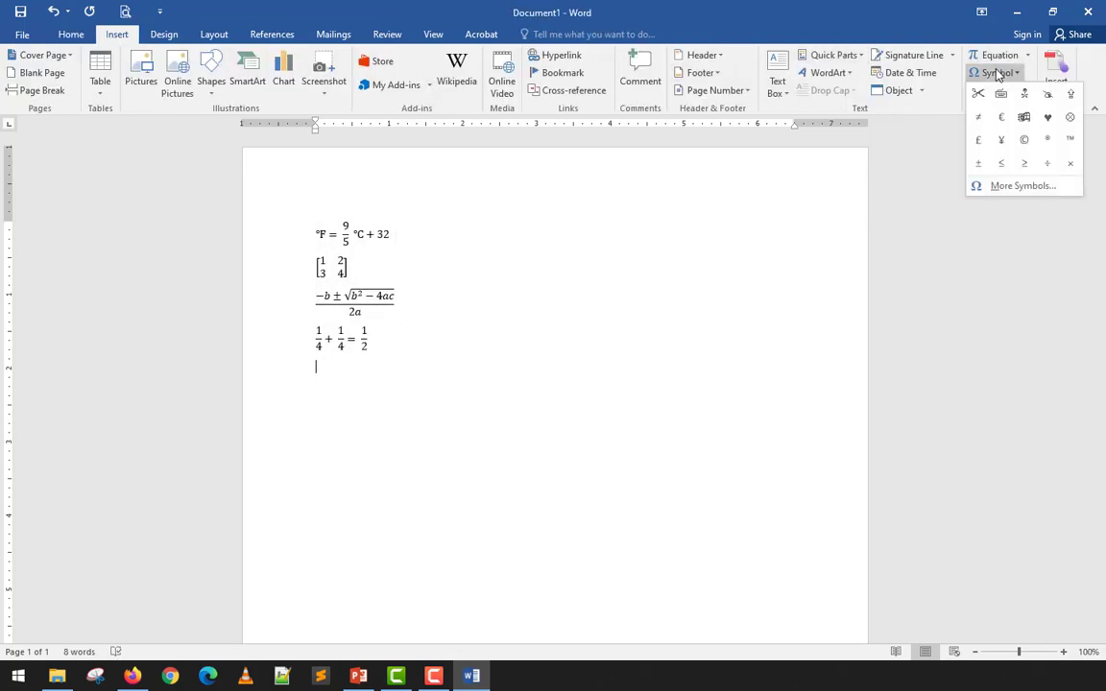
left_click(998, 55)
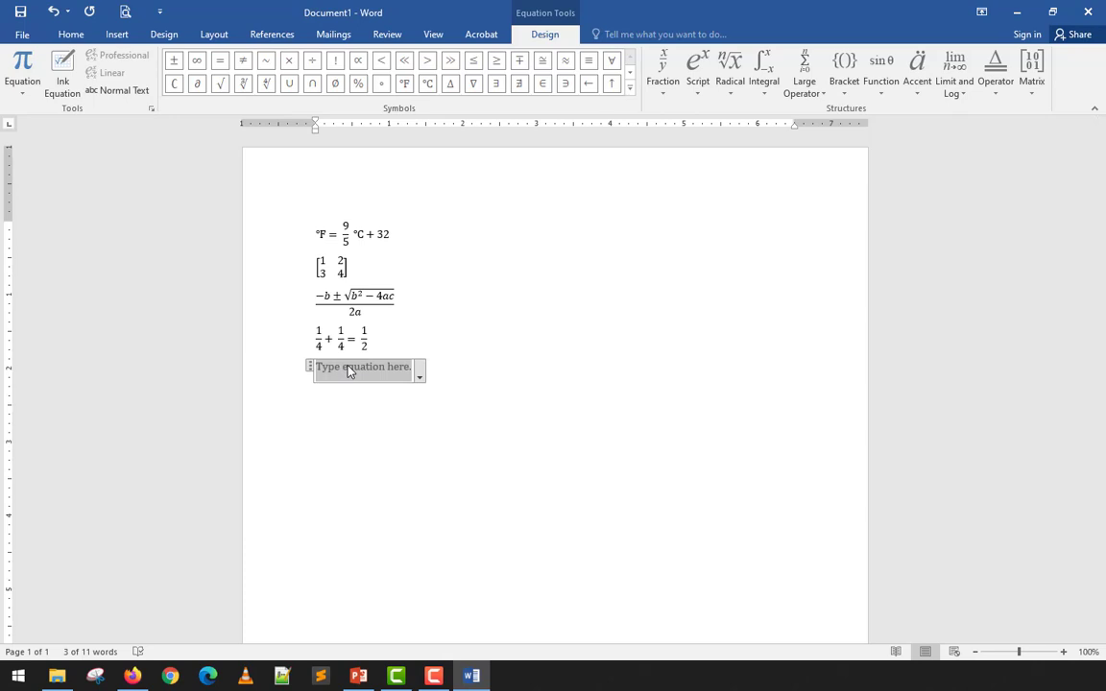
left_click(440, 378)
left_click_drag(440, 377, 240, 219)
key("Delete")
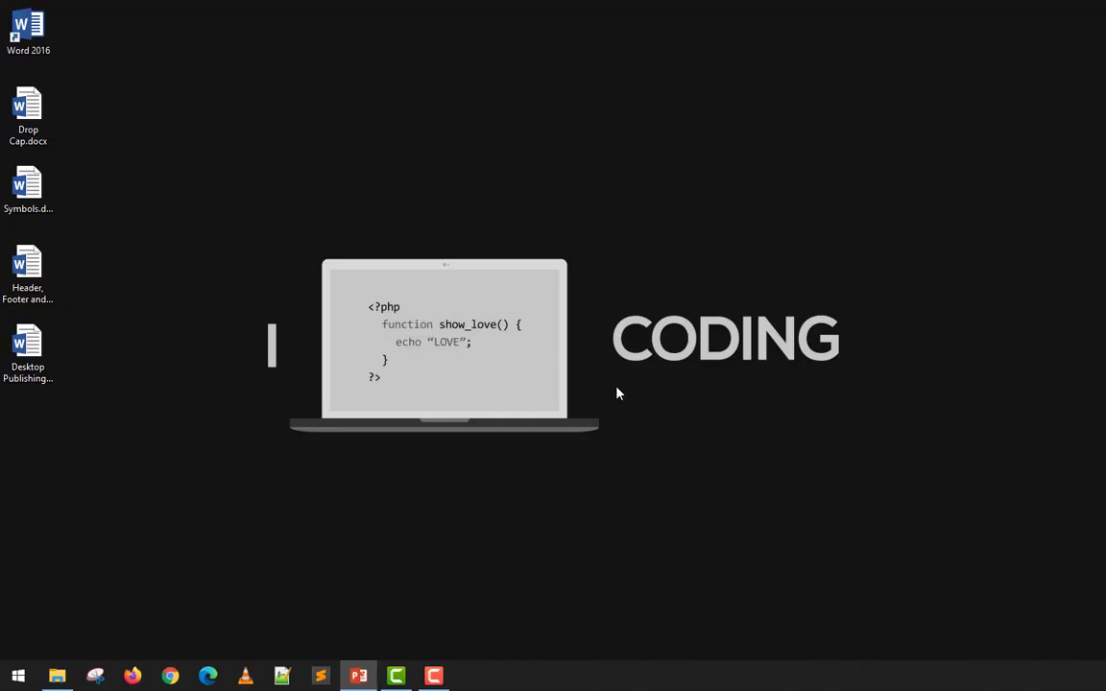
- Show the desktop and open Desktop Publishing.docx
key("super+d")
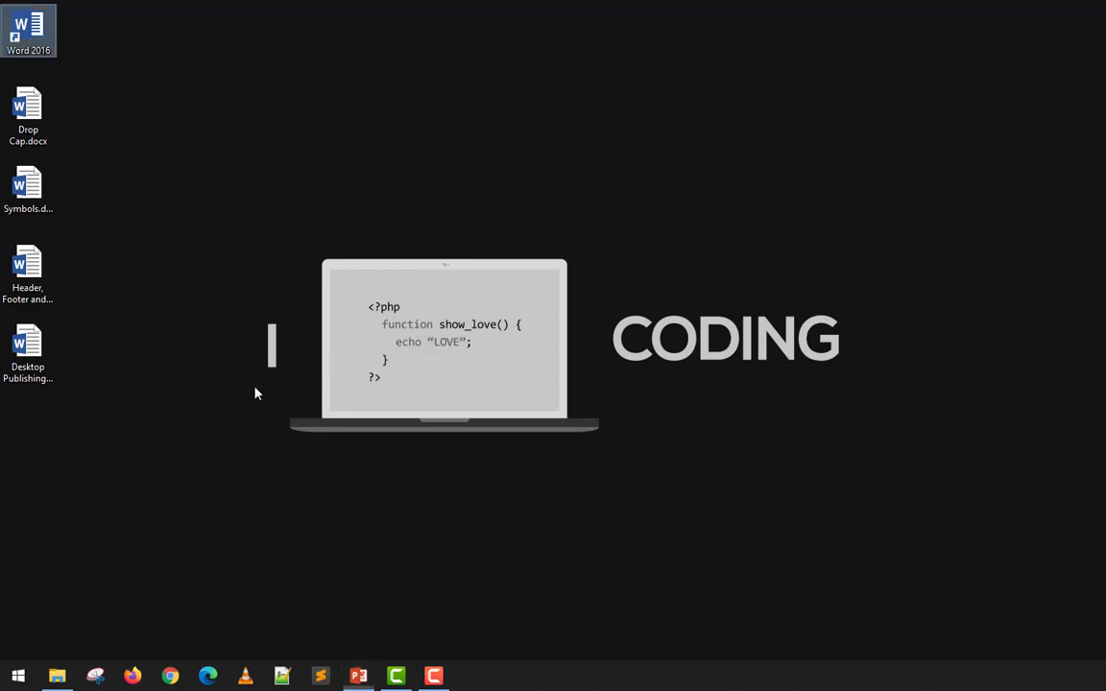
double_click(26, 344)
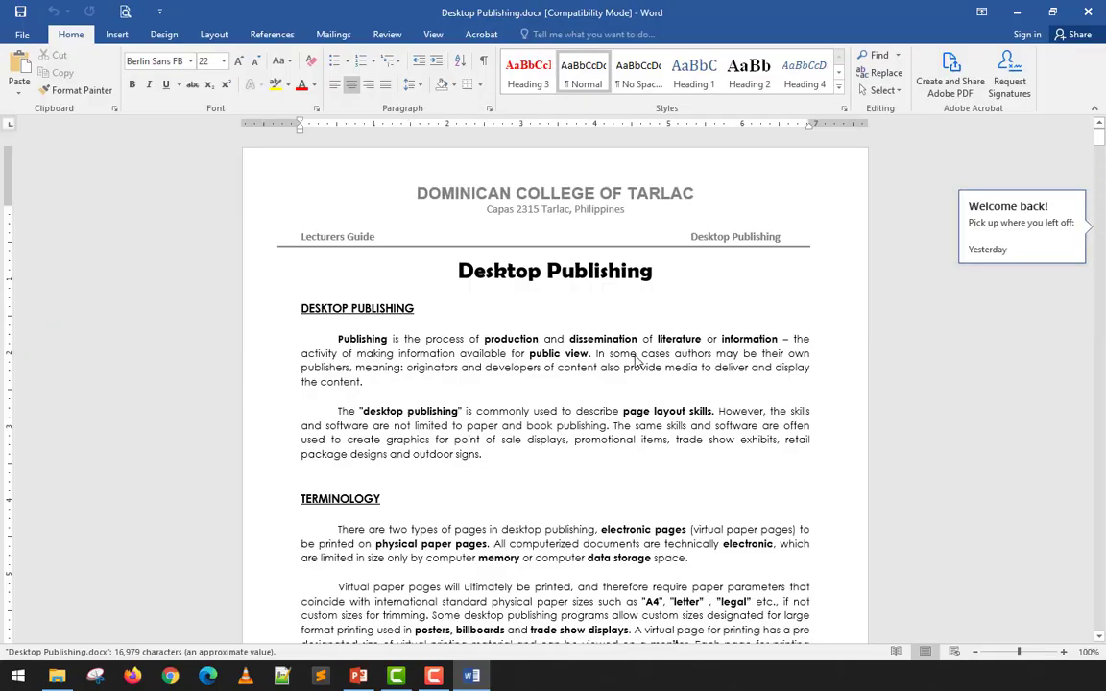
scroll(605, 371, "down", 10)
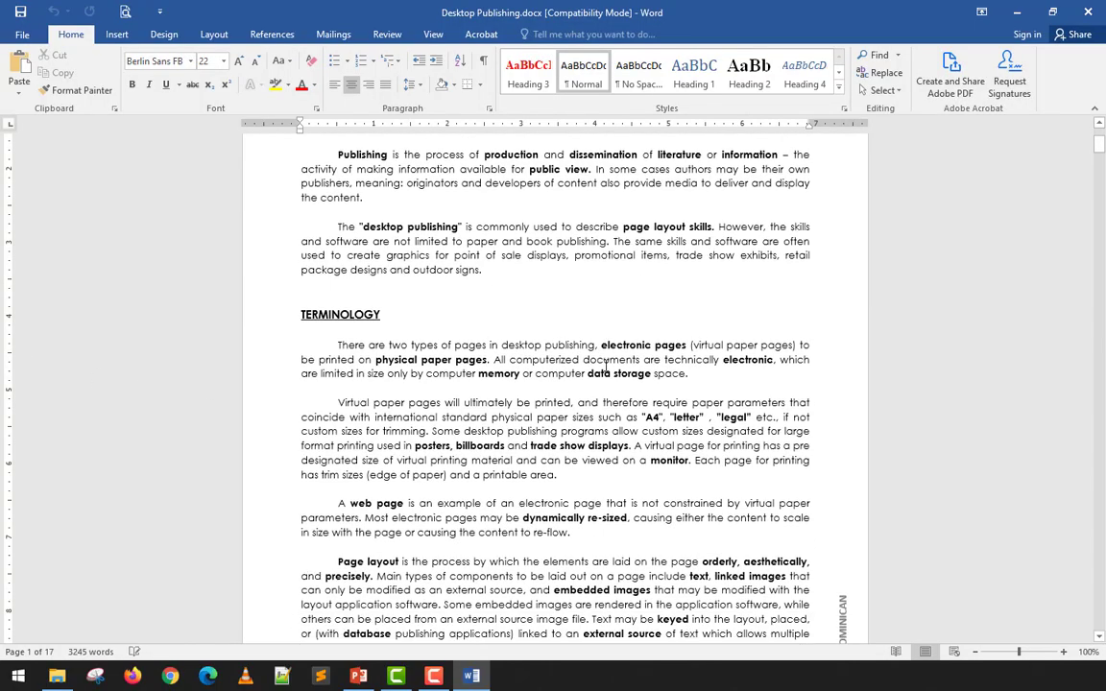
scroll(605, 366, "up", 10)
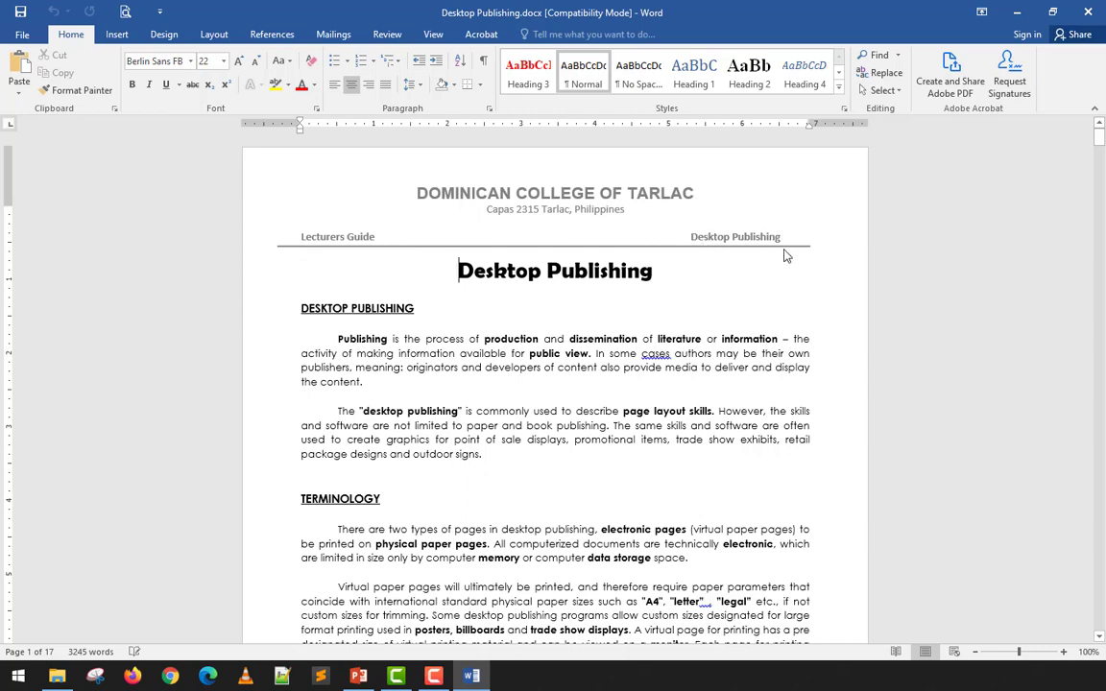
scroll(439, 303, "down", 8)
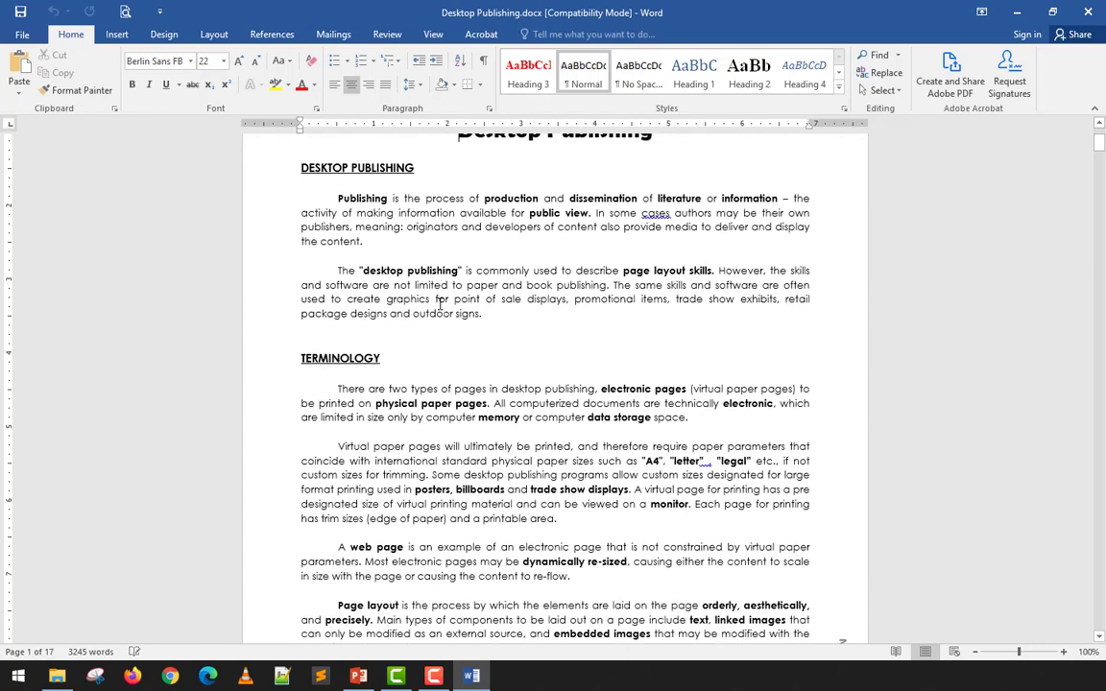
scroll(440, 303, "up", 6)
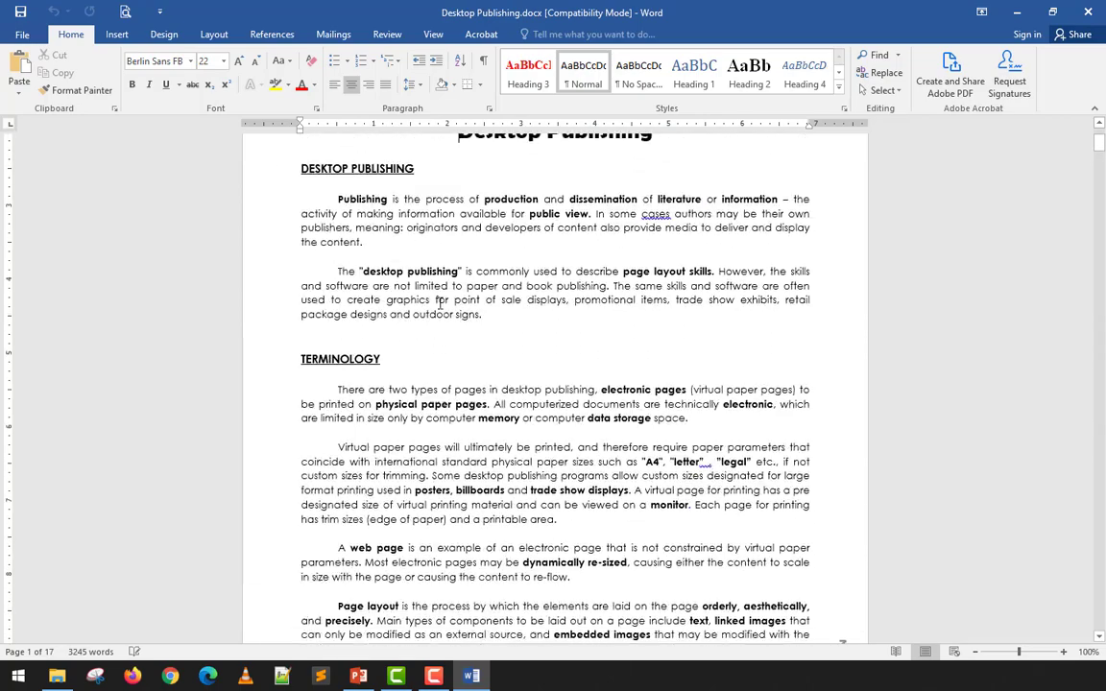
scroll(439, 303, "down", 9)
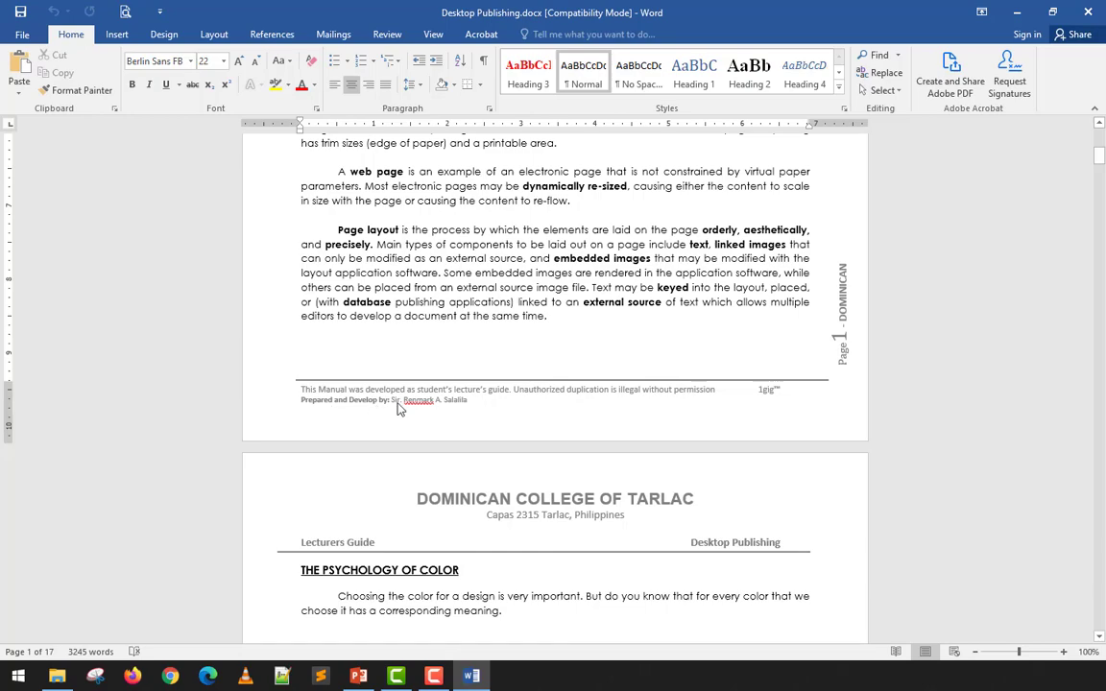
scroll(842, 362, "up", 2)
scroll(841, 362, "up", 1)
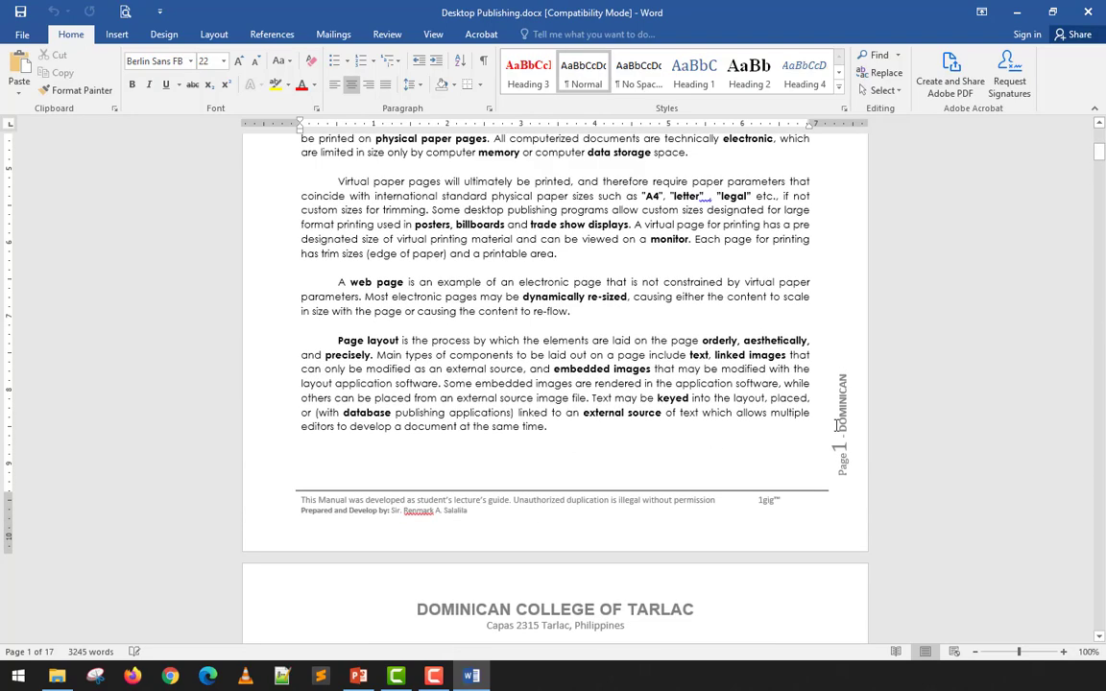
scroll(829, 461, "up", 6)
scroll(605, 412, "up", 2)
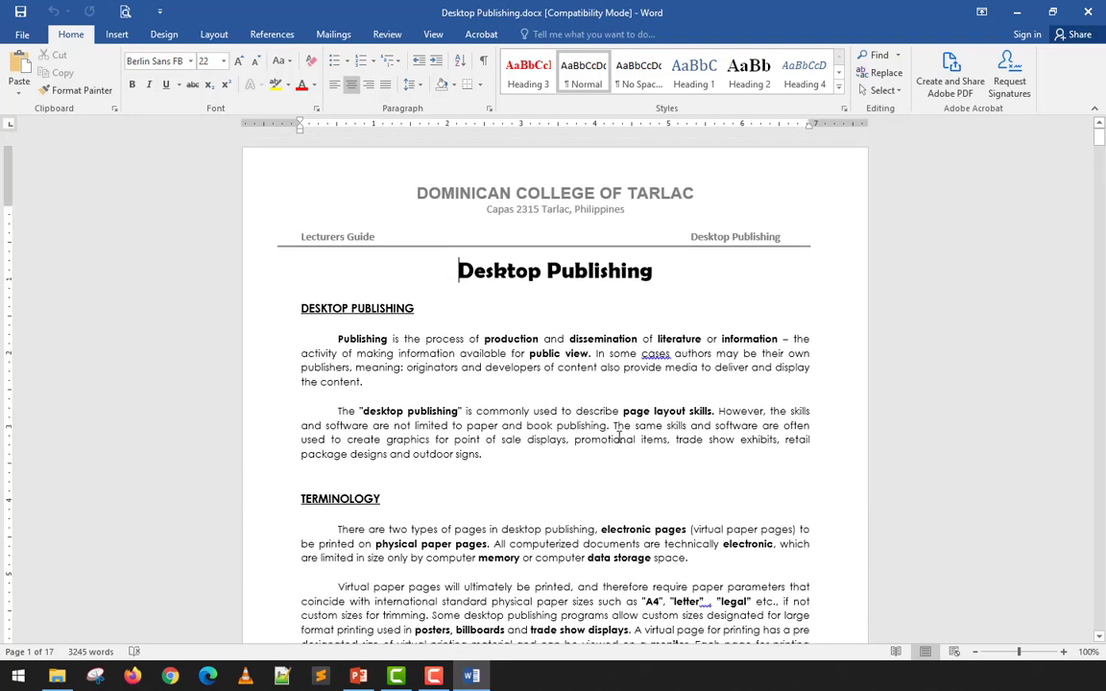
left_click(577, 389)
scroll(578, 390, "down", 2)
scroll(579, 391, "up", 1)
scroll(576, 391, "up", 1)
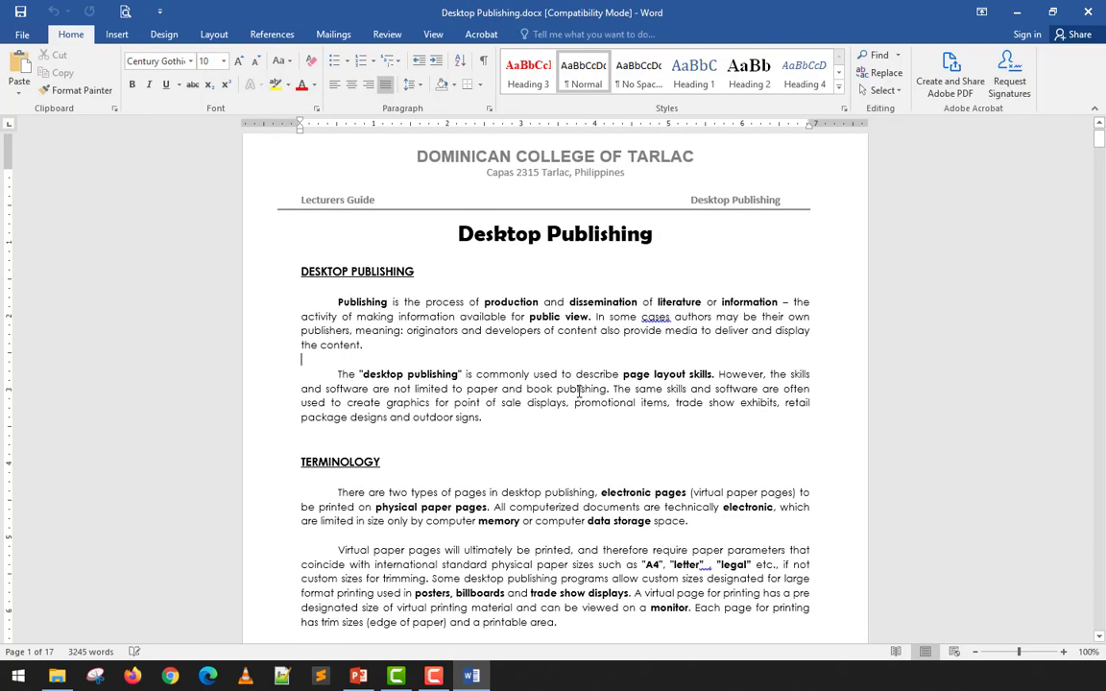
scroll(628, 372, "down", 5)
scroll(791, 467, "down", 3)
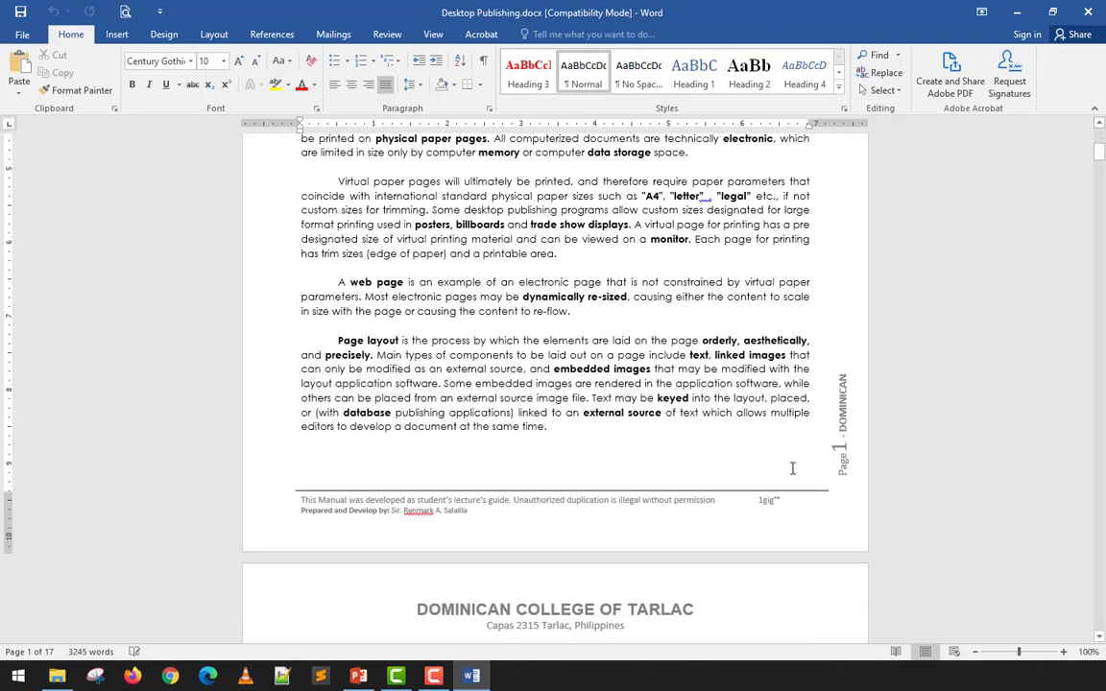
scroll(829, 449, "up", 8)
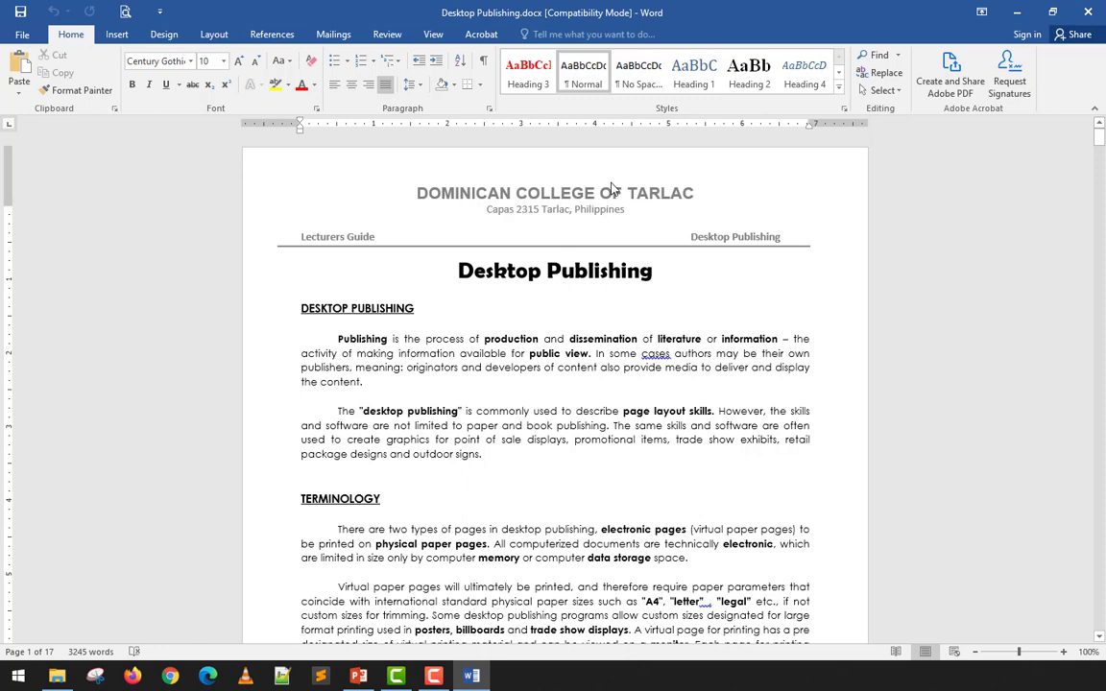
left_click(124, 13)
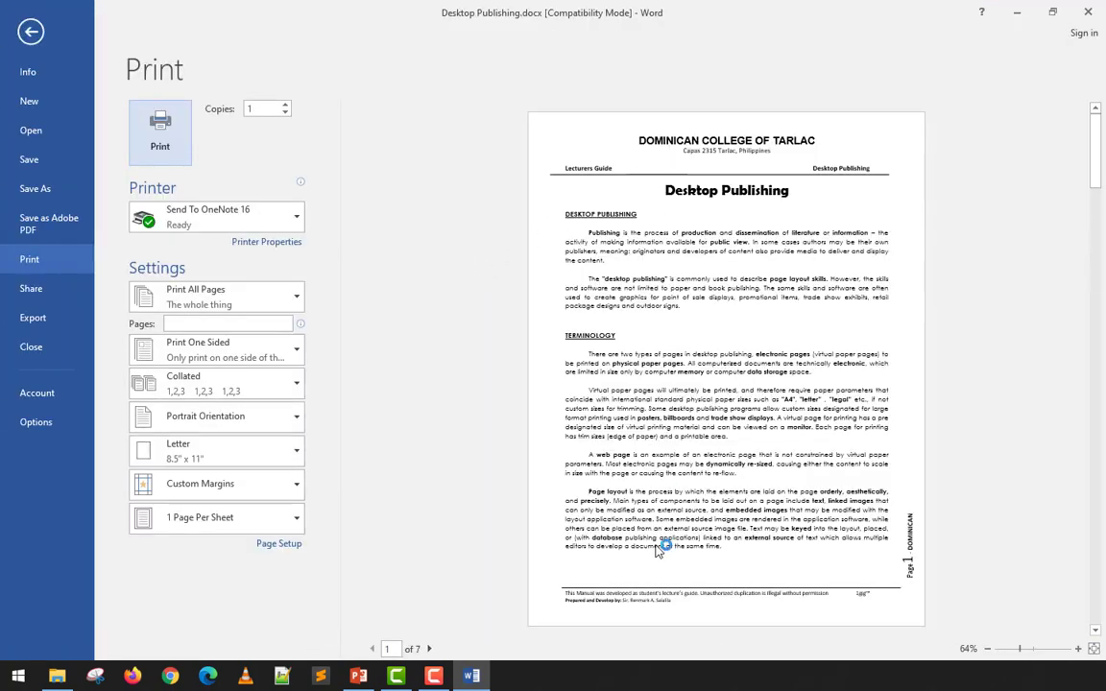
left_click(32, 32)
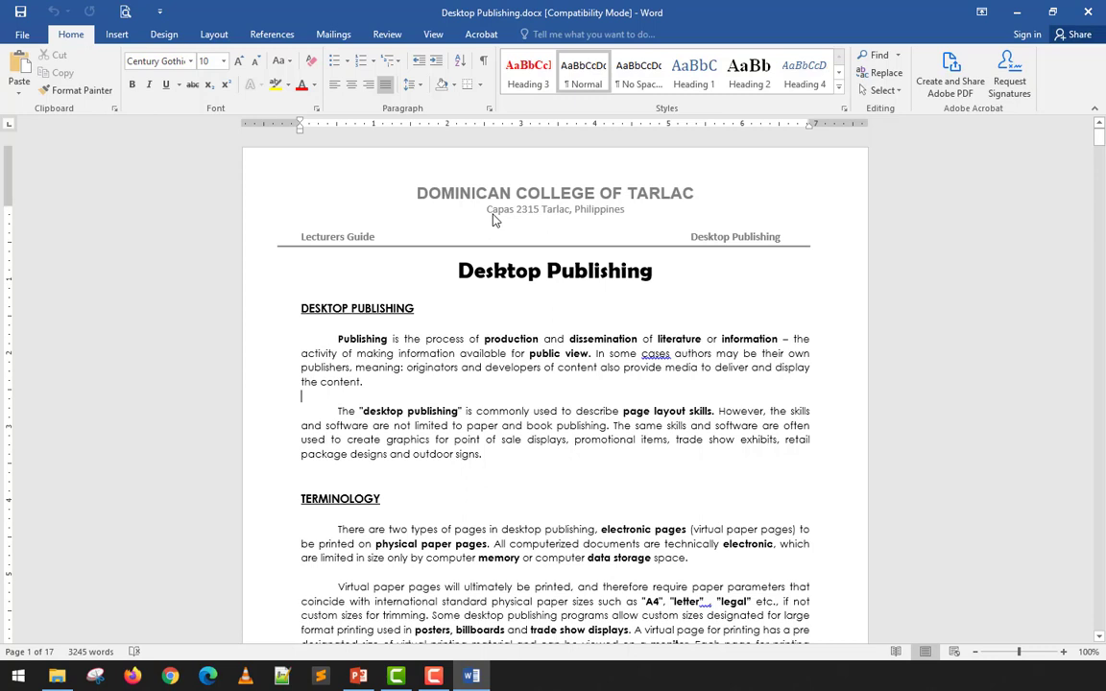
left_click(476, 368)
scroll(578, 221, "down", 18)
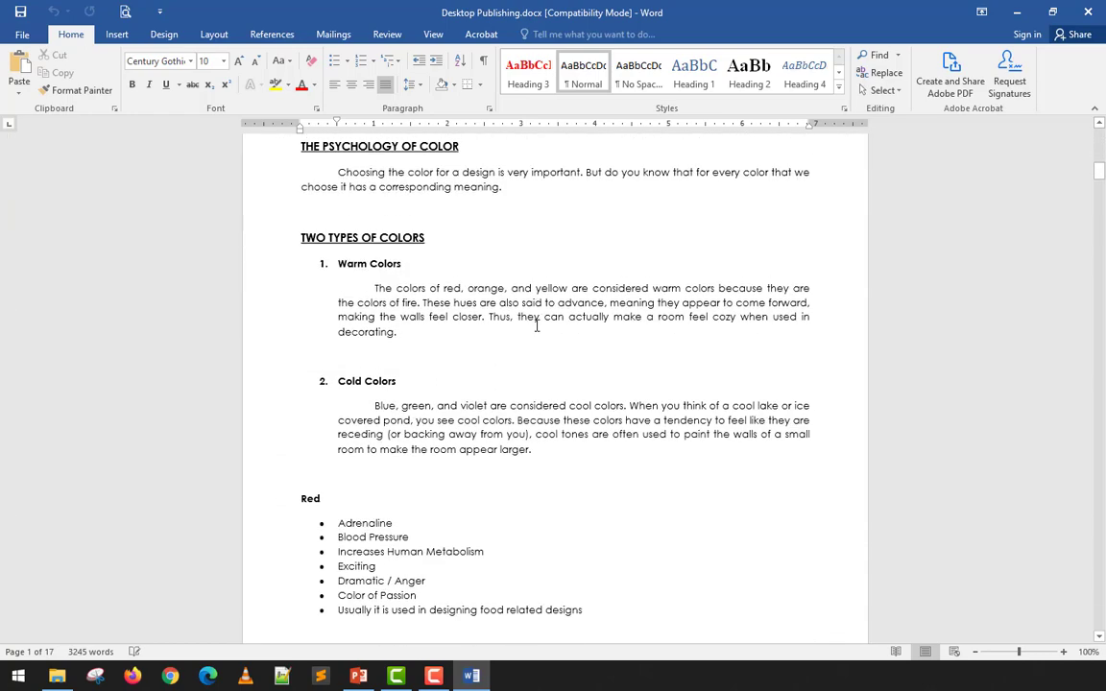
scroll(536, 331, "down", 14)
scroll(505, 336, "down", 10)
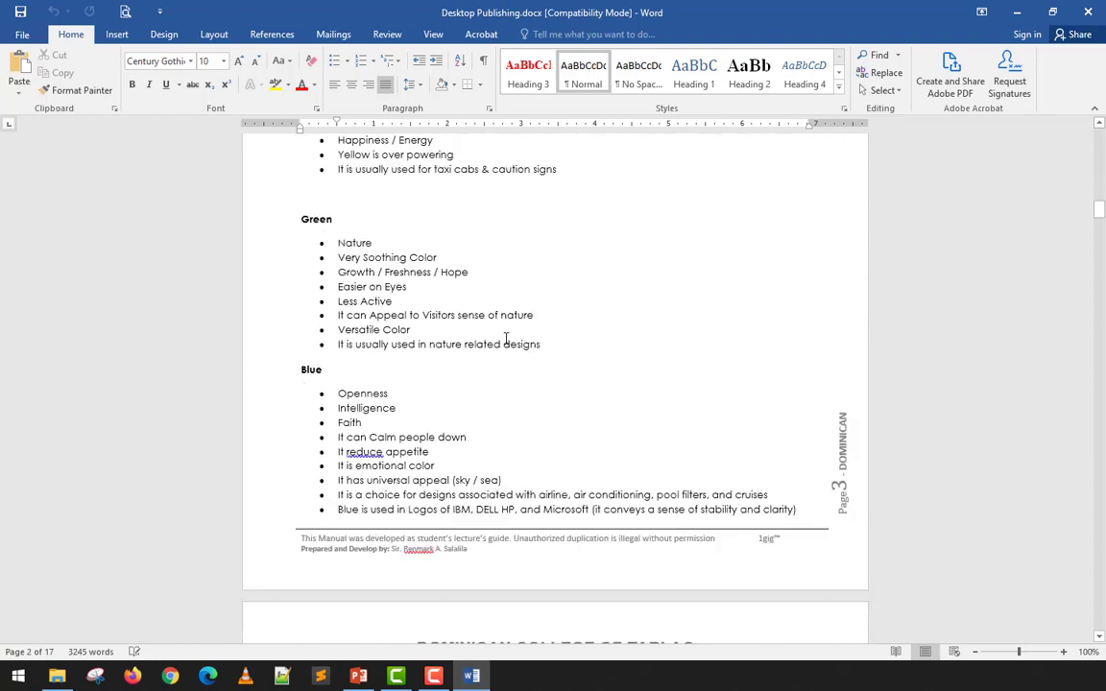
scroll(518, 384, "down", 6)
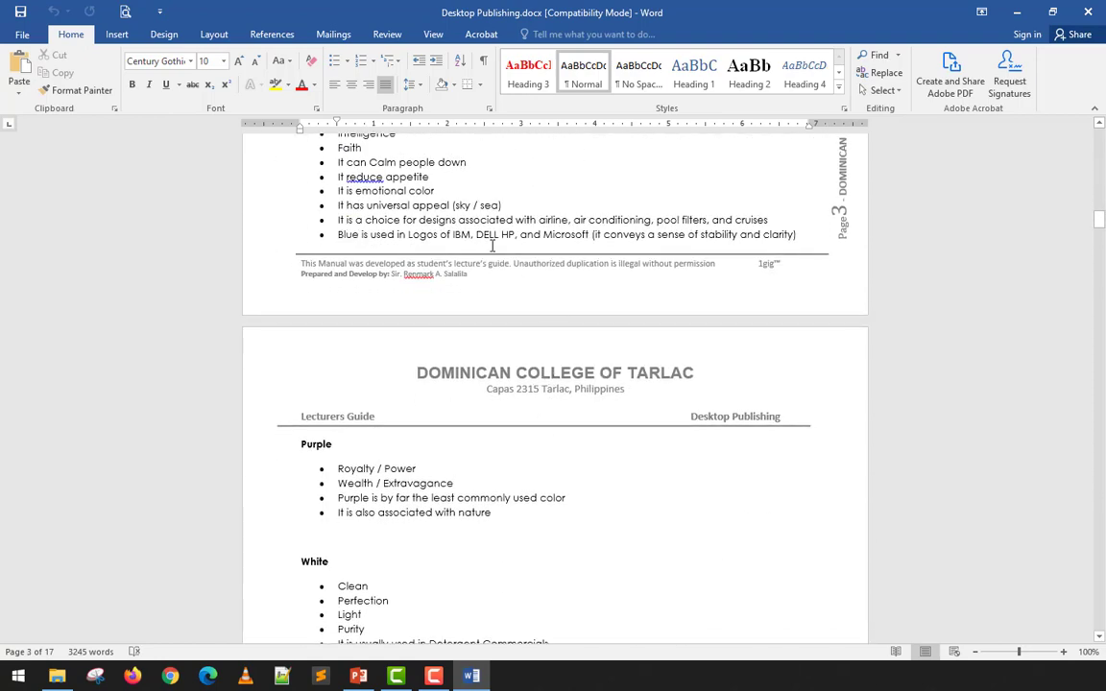
scroll(817, 277, "up", 12)
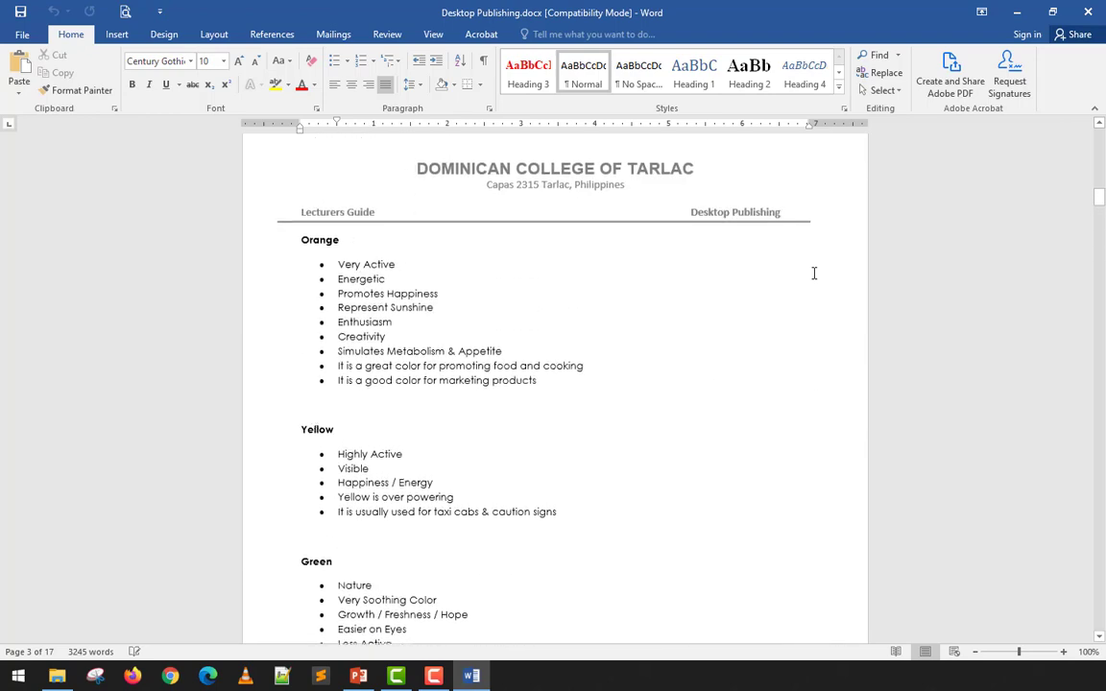
scroll(804, 277, "up", 3)
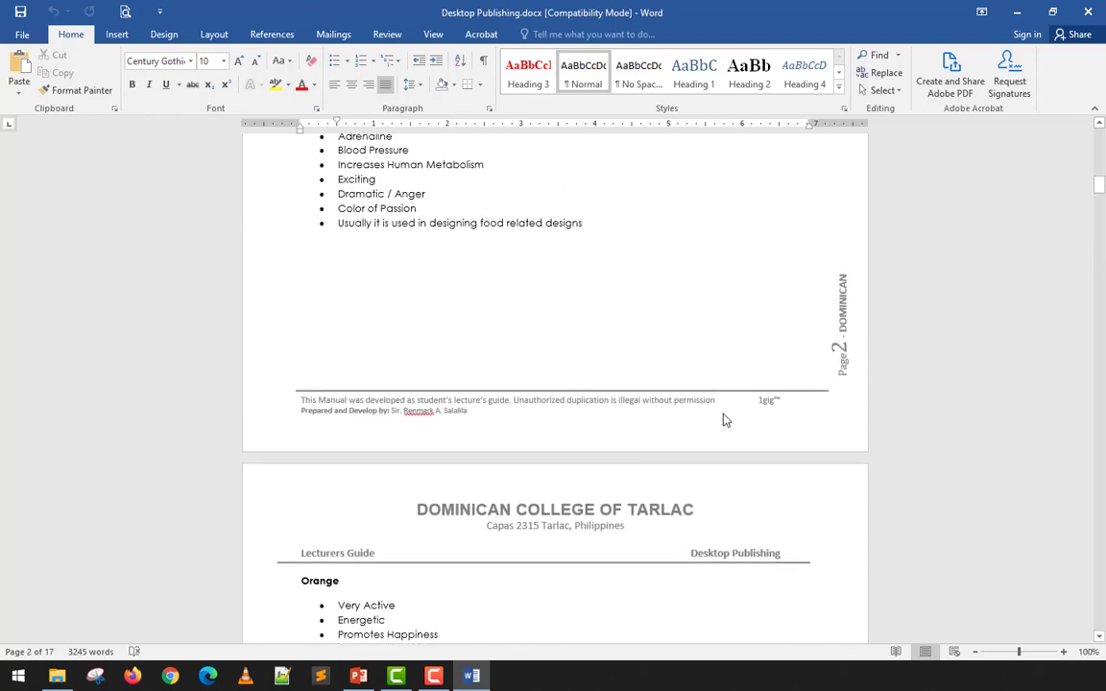
scroll(823, 359, "up", 2)
scroll(822, 359, "up", 10)
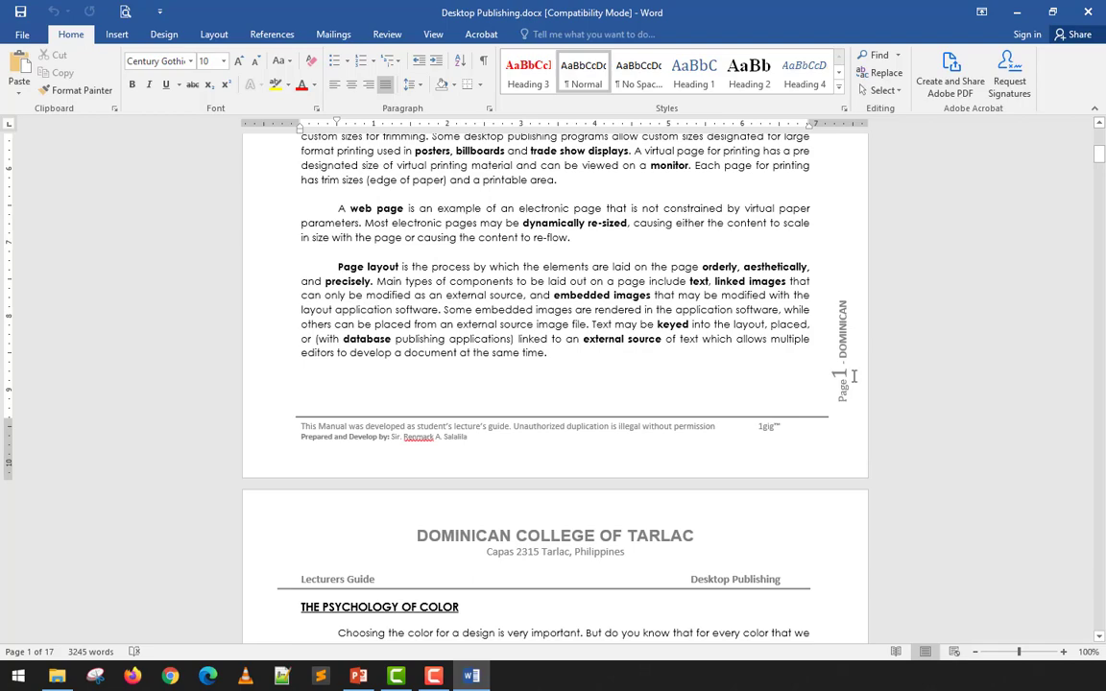
scroll(846, 388, "down", 15)
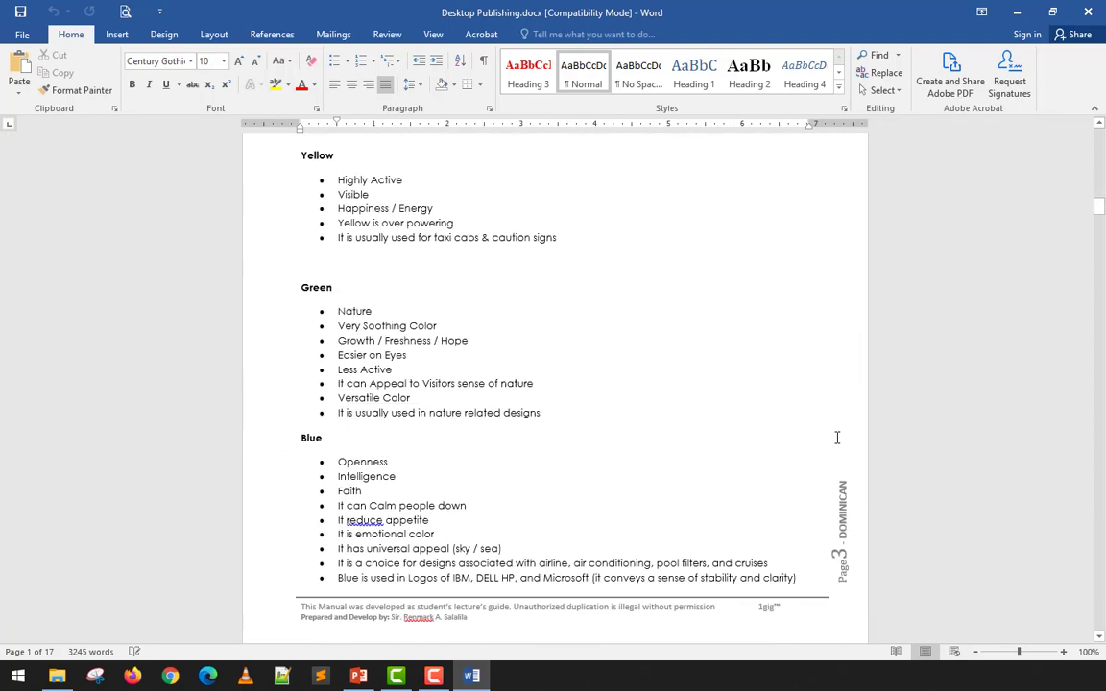
scroll(837, 437, "down", 20)
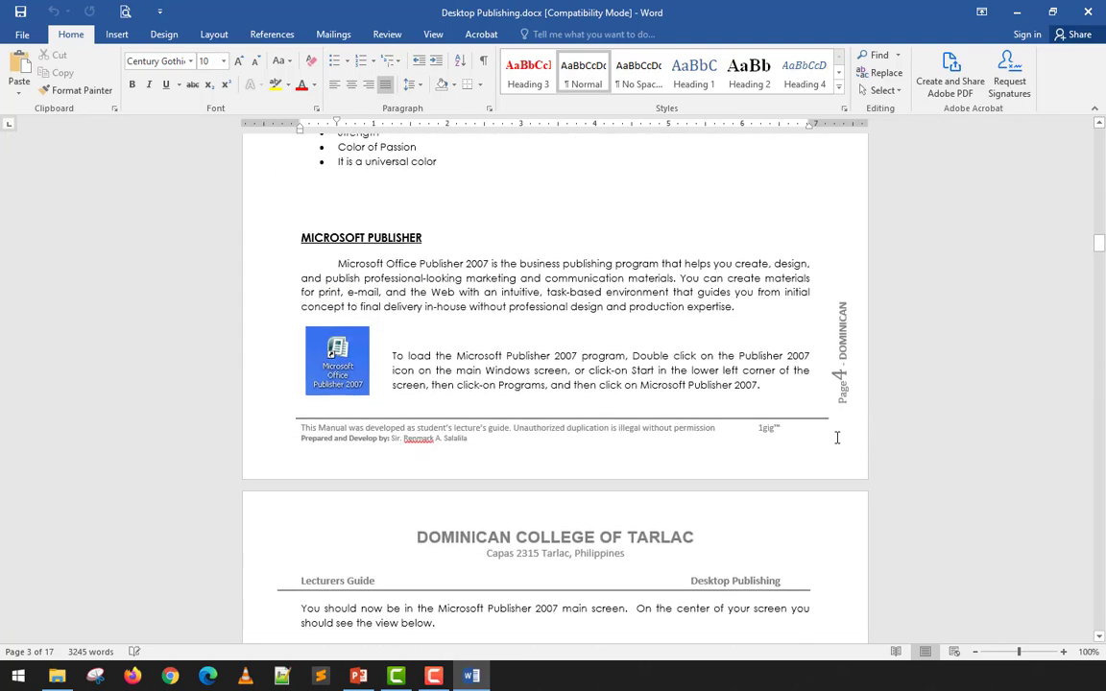
scroll(835, 438, "up", 10)
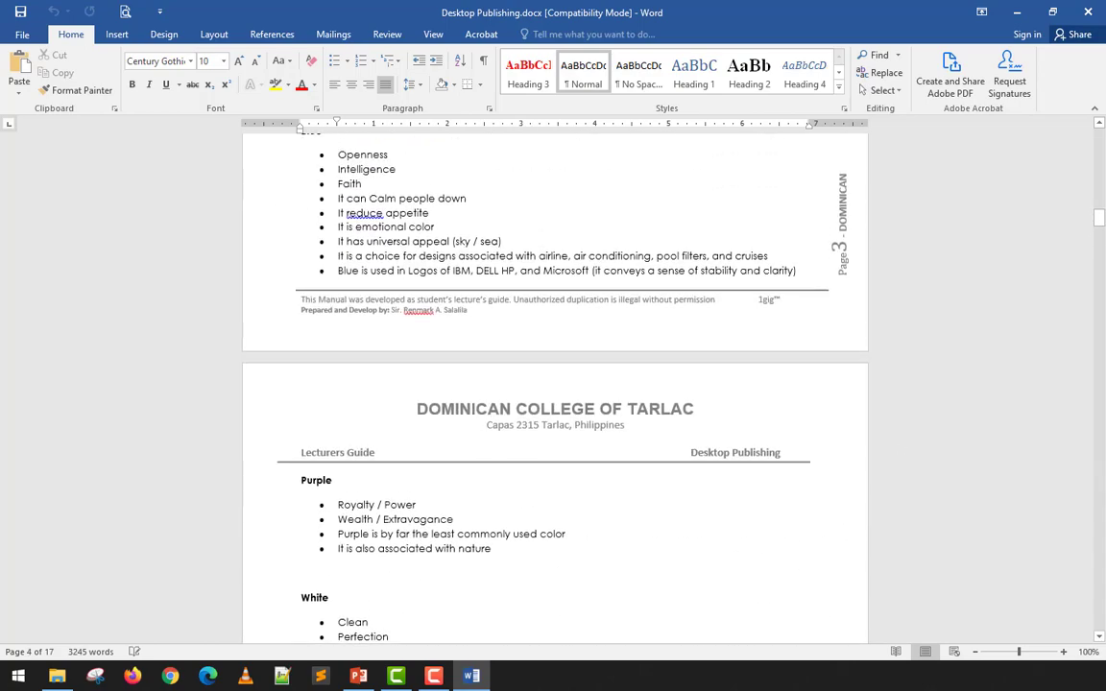
scroll(555, 383, "up", 15)
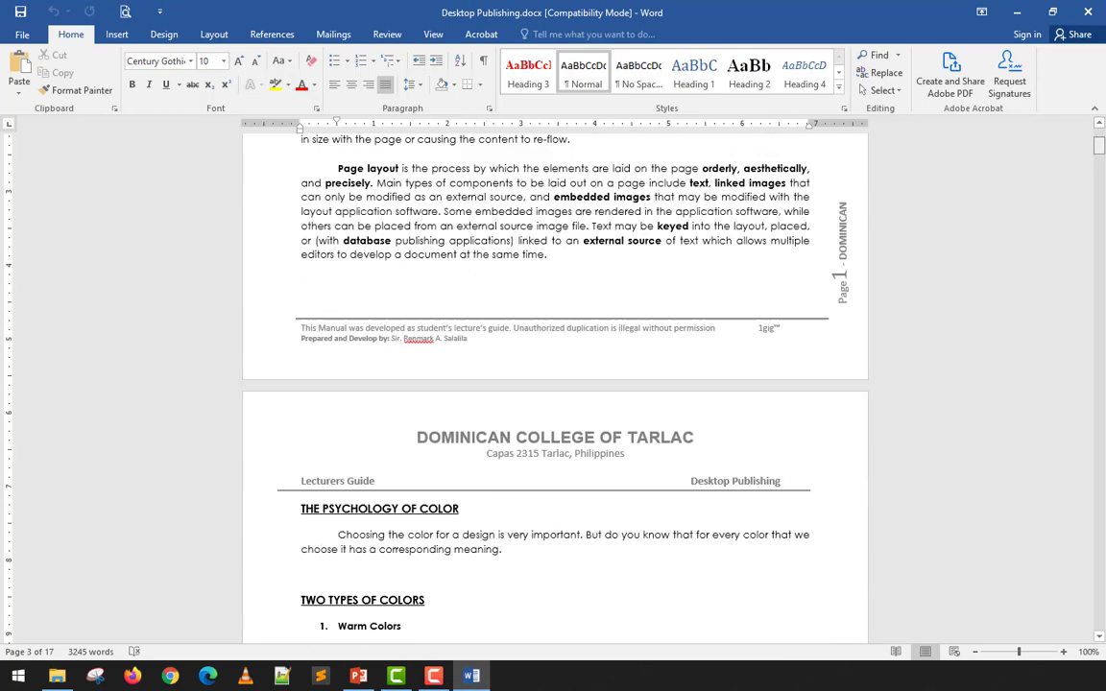
scroll(987, 168, "up", 20)
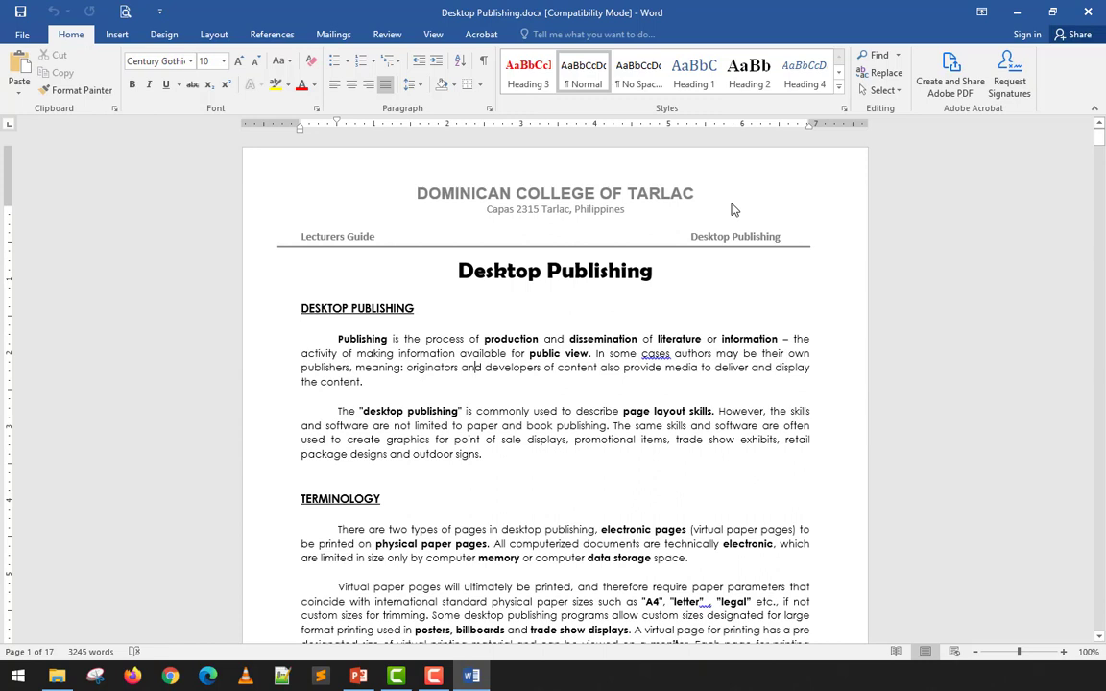
- Close Word and open Header, Footer and Page Number.doc from the desktop
left_click(1088, 13)
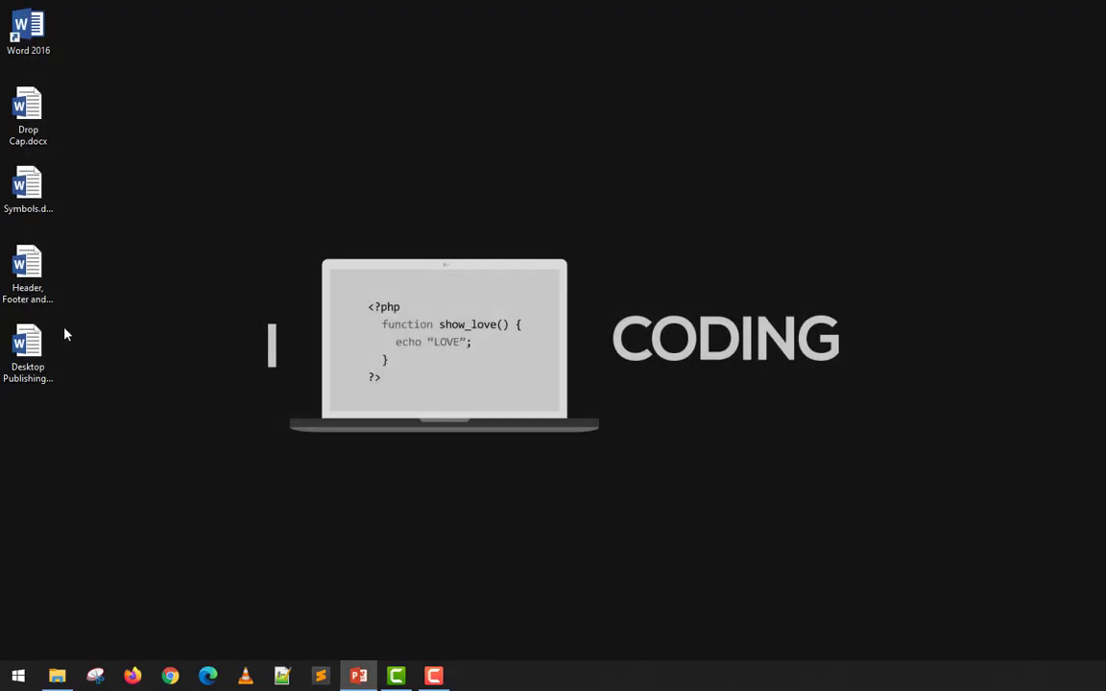
left_click(23, 278)
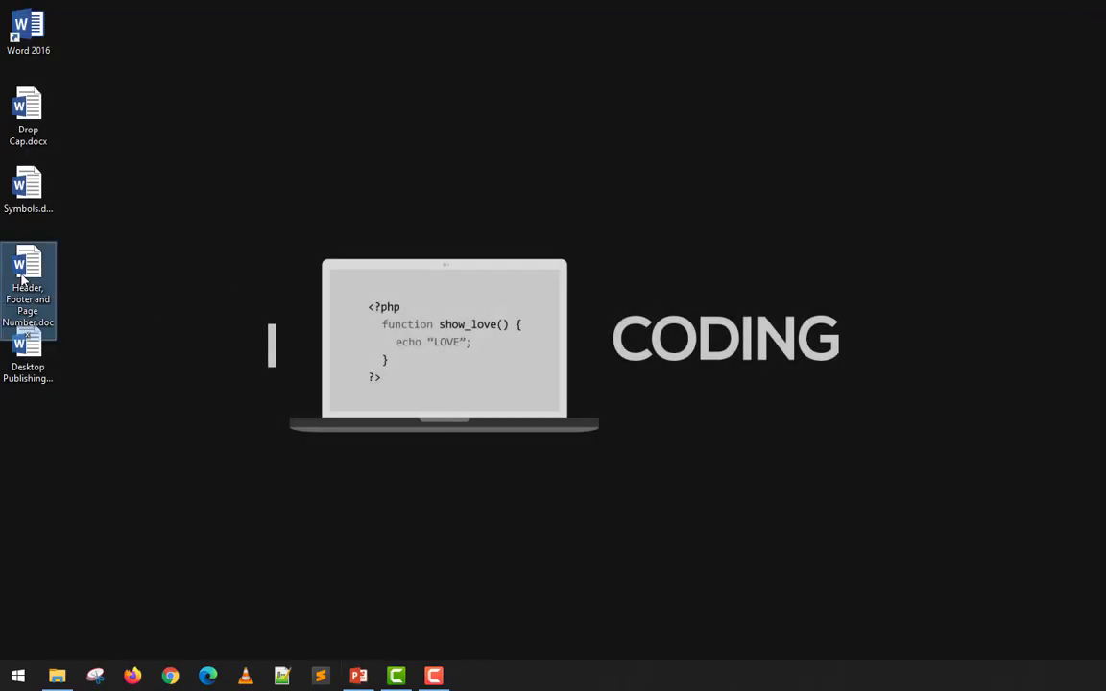
double_click(23, 278)
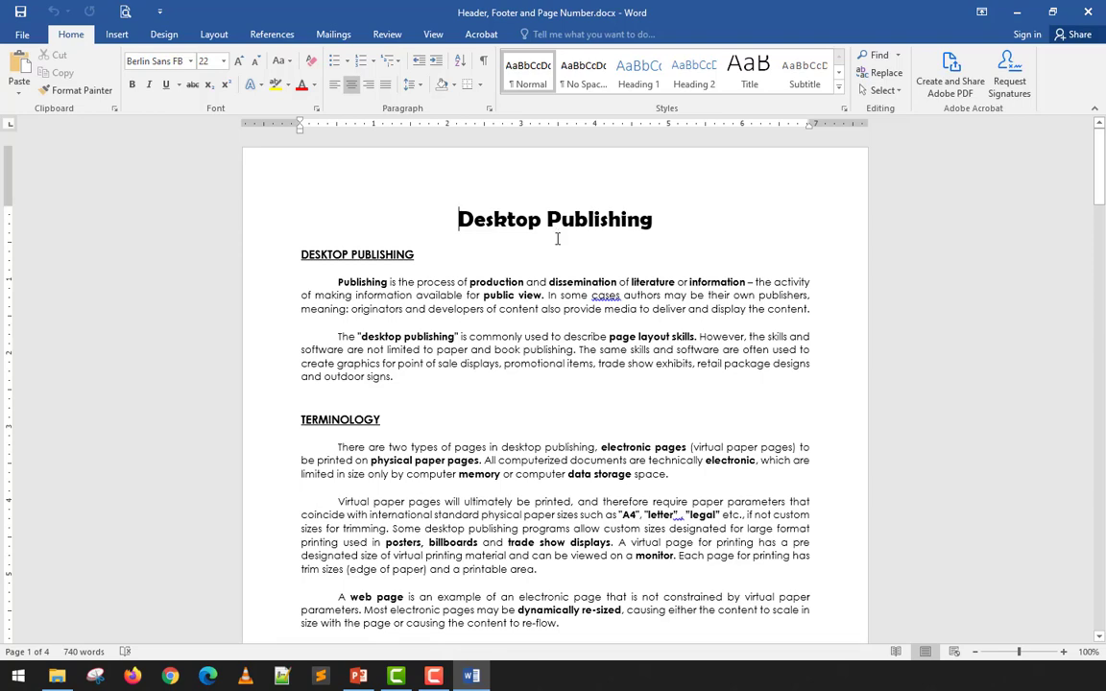
- Choose Edit Header from the Insert tab's Header dropdown and look over the empty header area
scroll(556, 240, "down", 3)
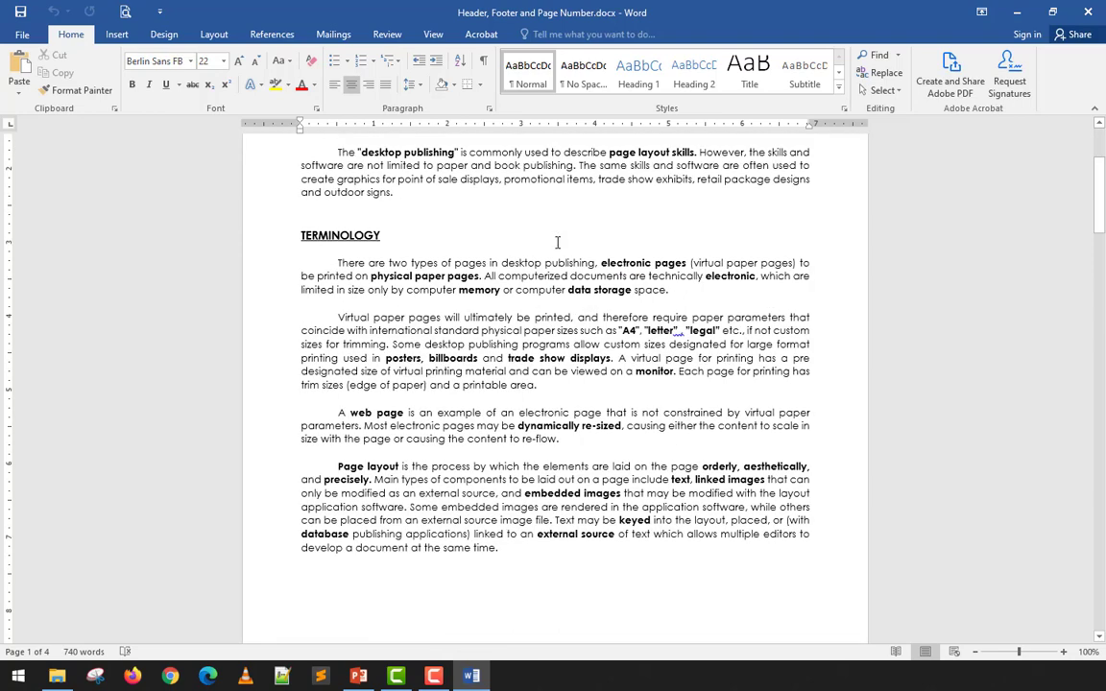
scroll(557, 242, "up", 3)
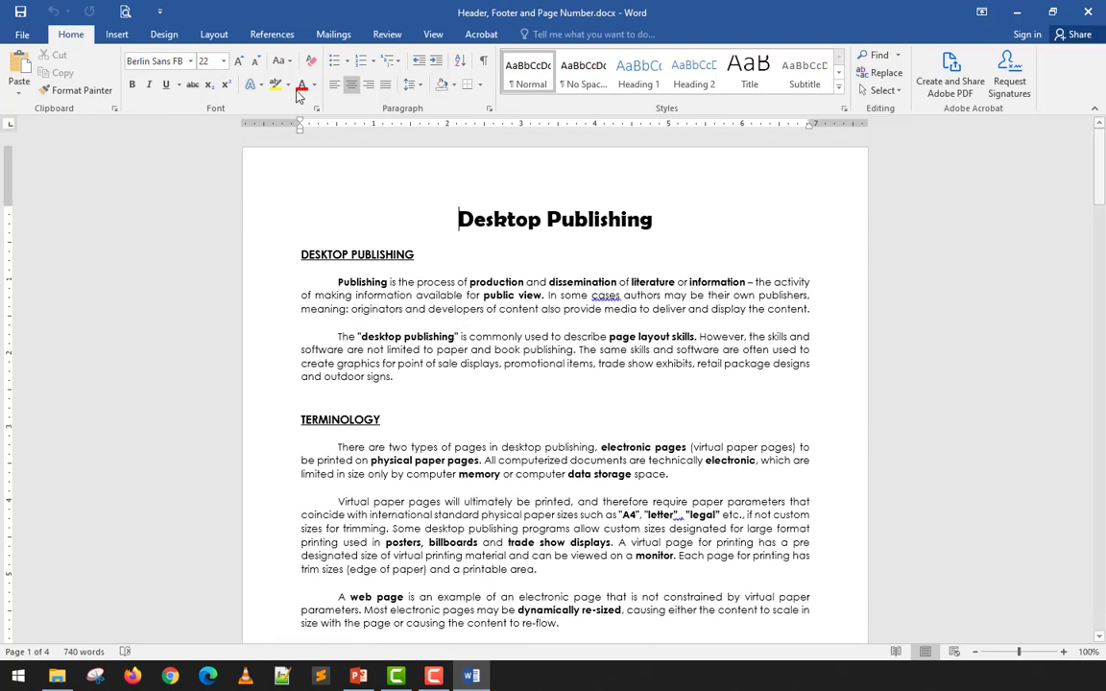
left_click(119, 36)
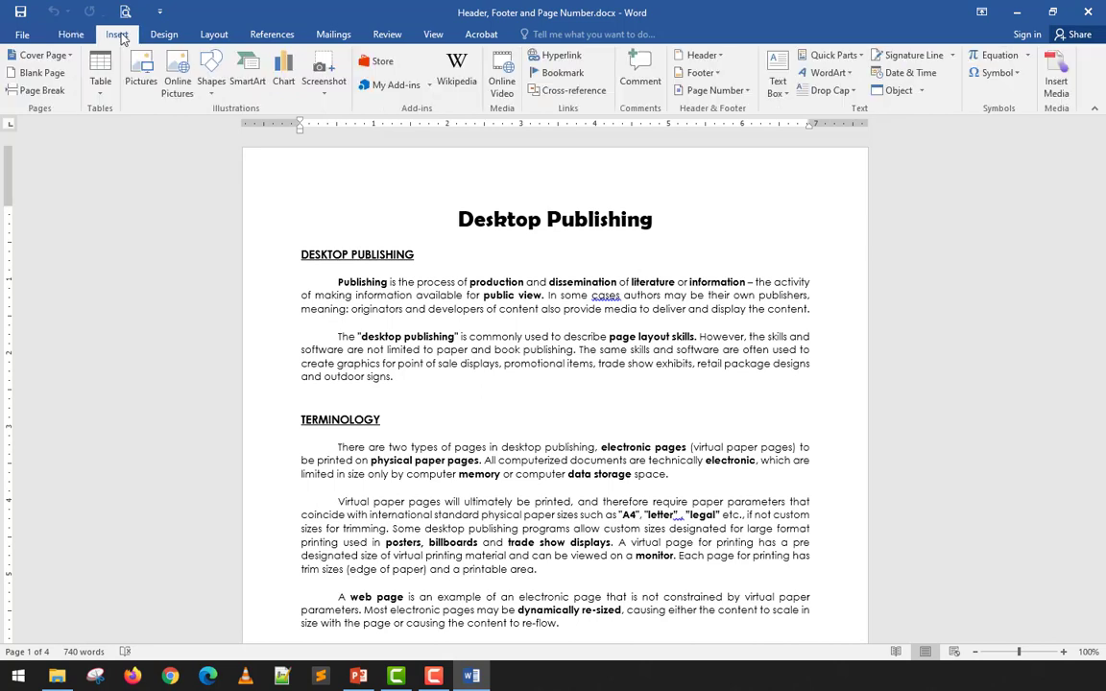
left_click(726, 55)
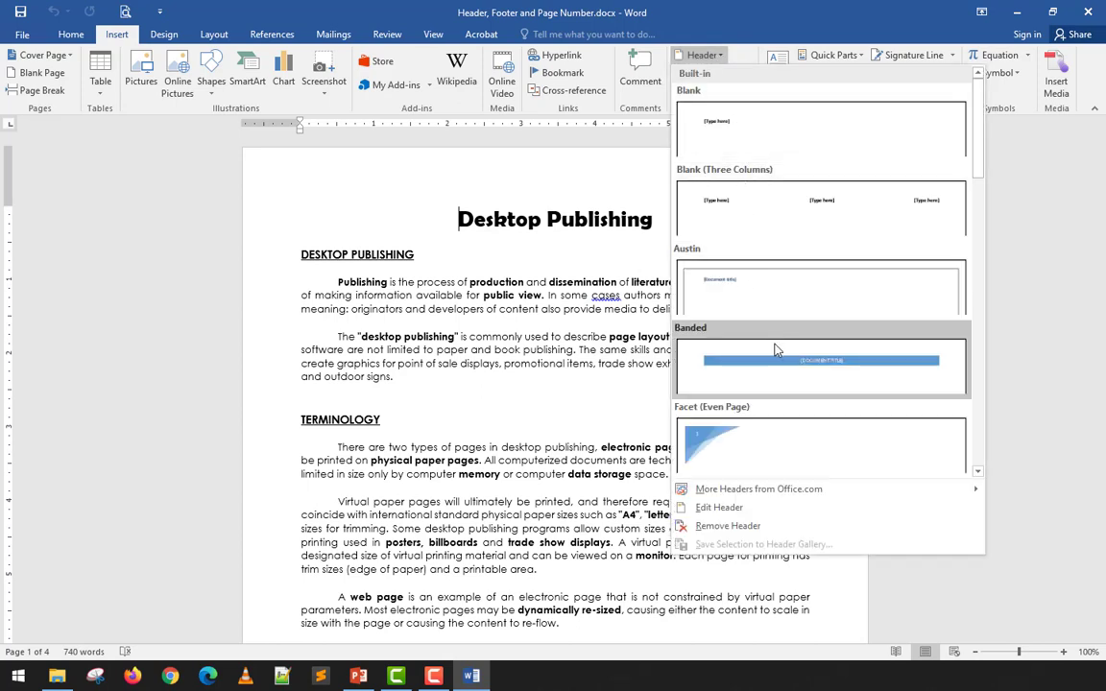
scroll(772, 348, "down", 5)
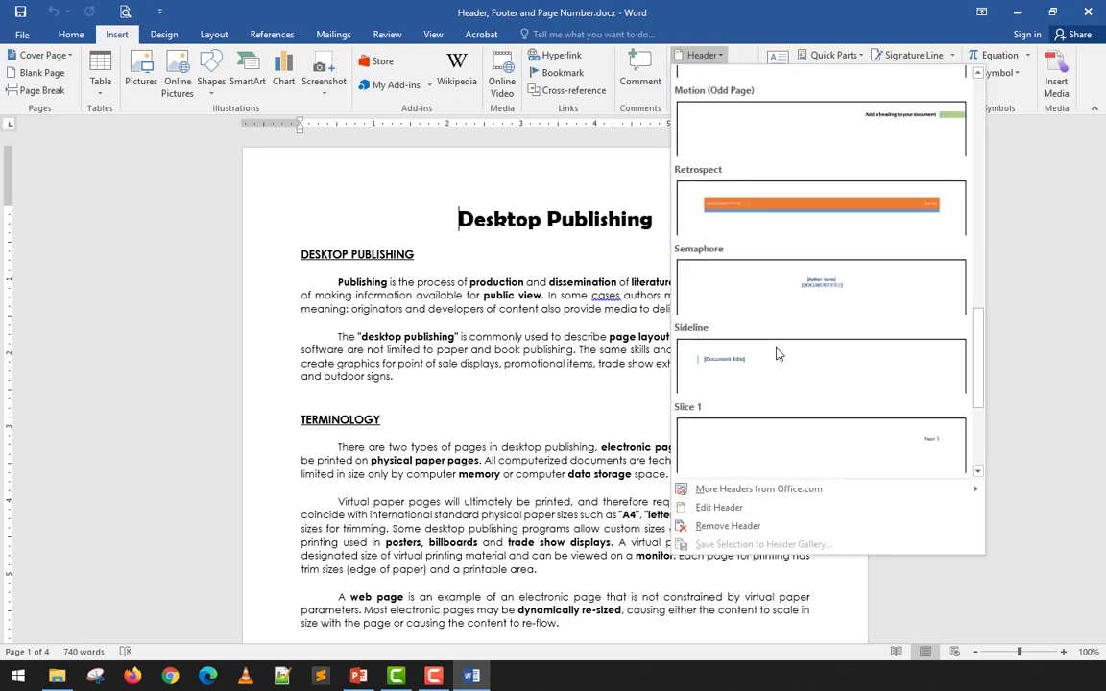
scroll(777, 355, "down", 3)
scroll(777, 355, "up", 10)
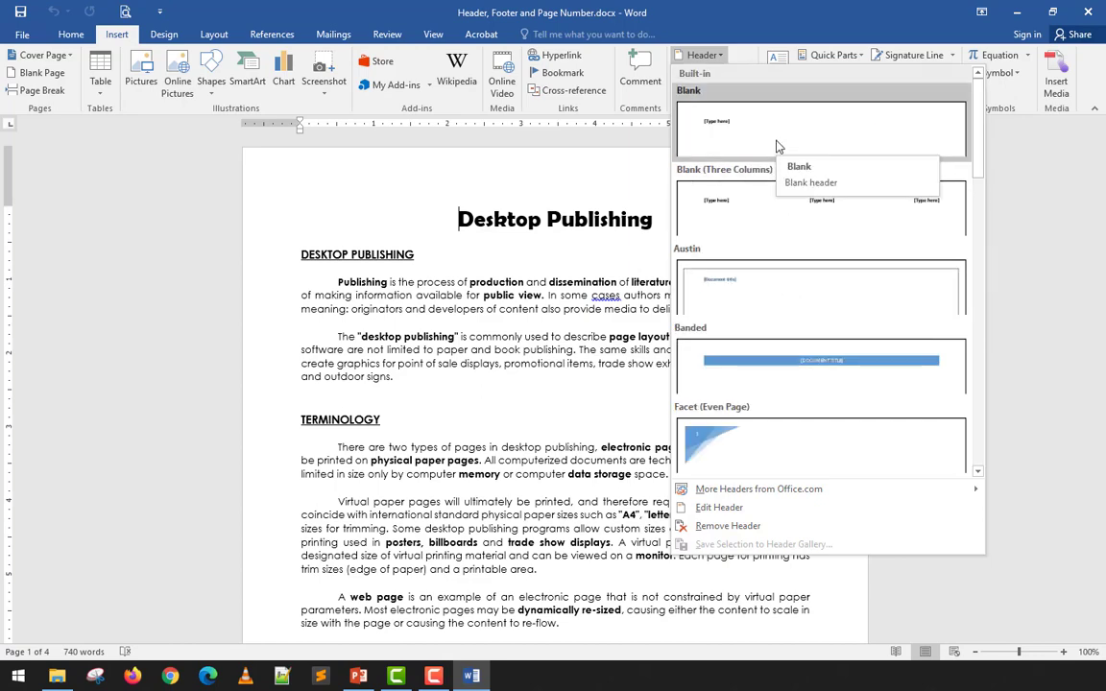
left_click(718, 507)
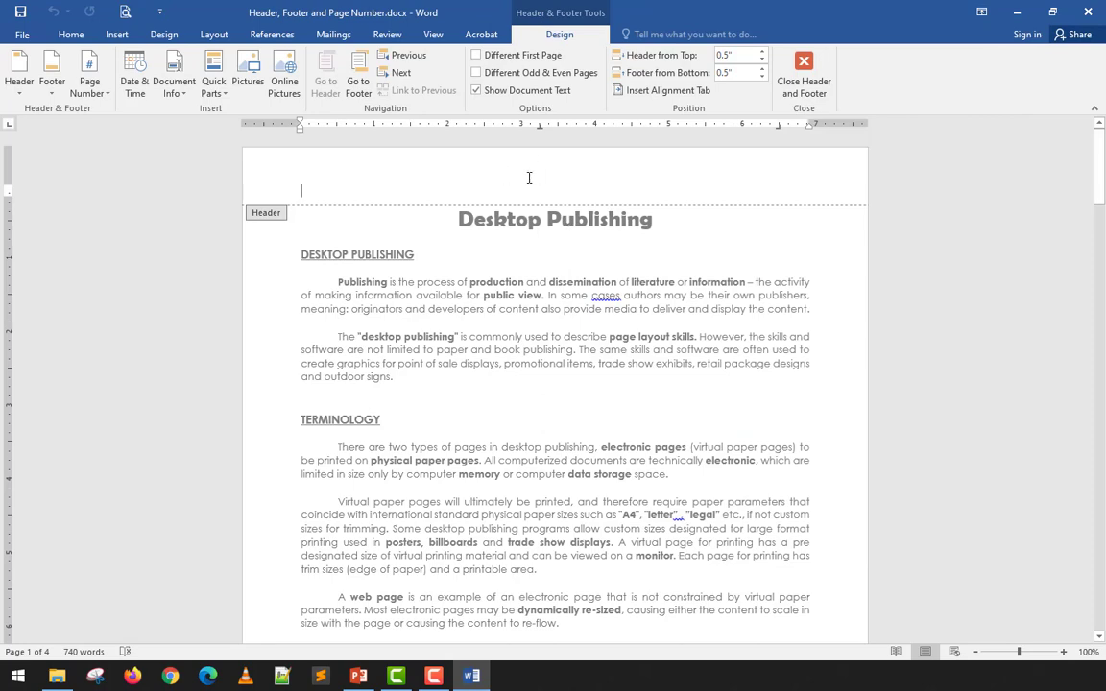
scroll(526, 176, "down", 2)
scroll(526, 180, "up", 2)
scroll(518, 239, "down", 16)
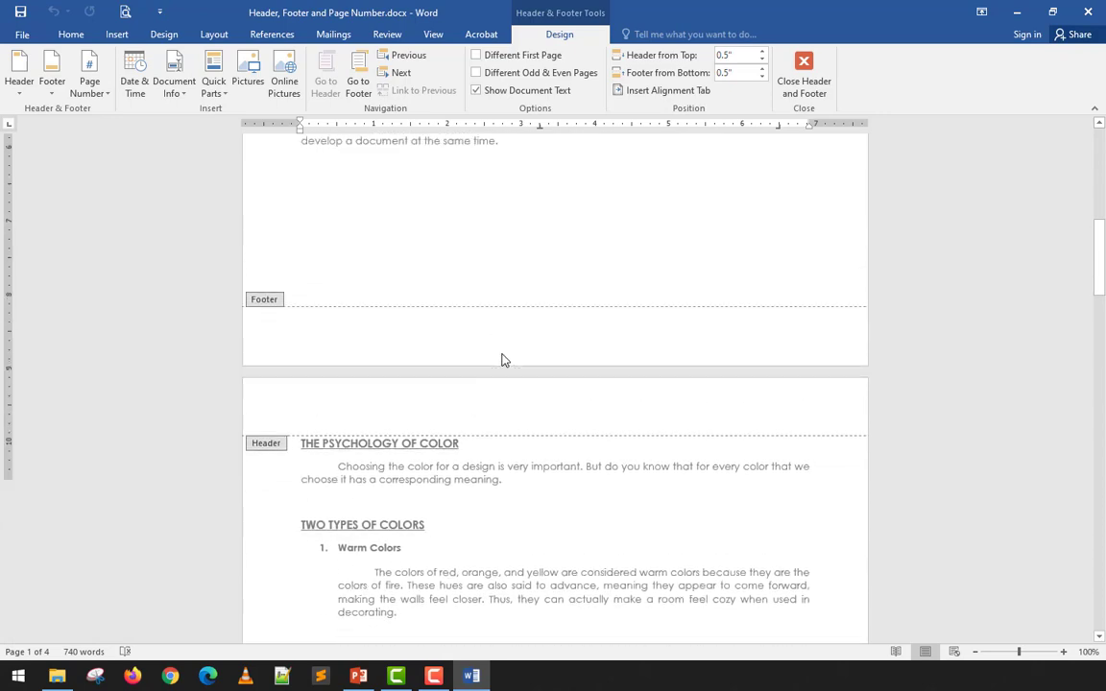
scroll(501, 360, "up", 16)
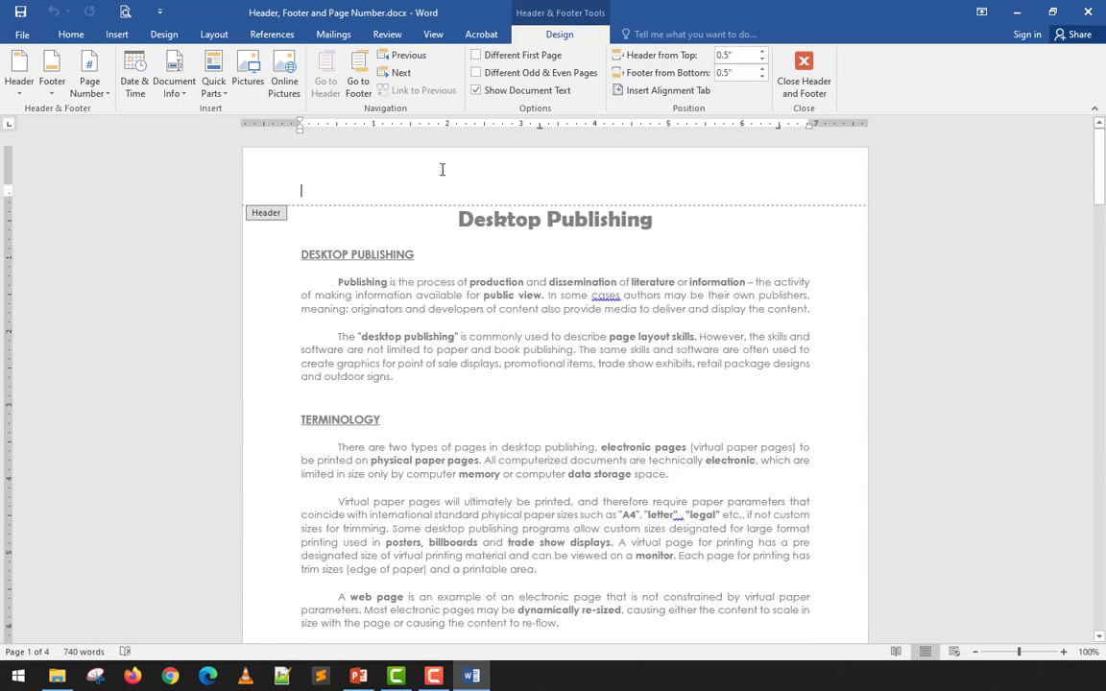
scroll(442, 169, "down", 16)
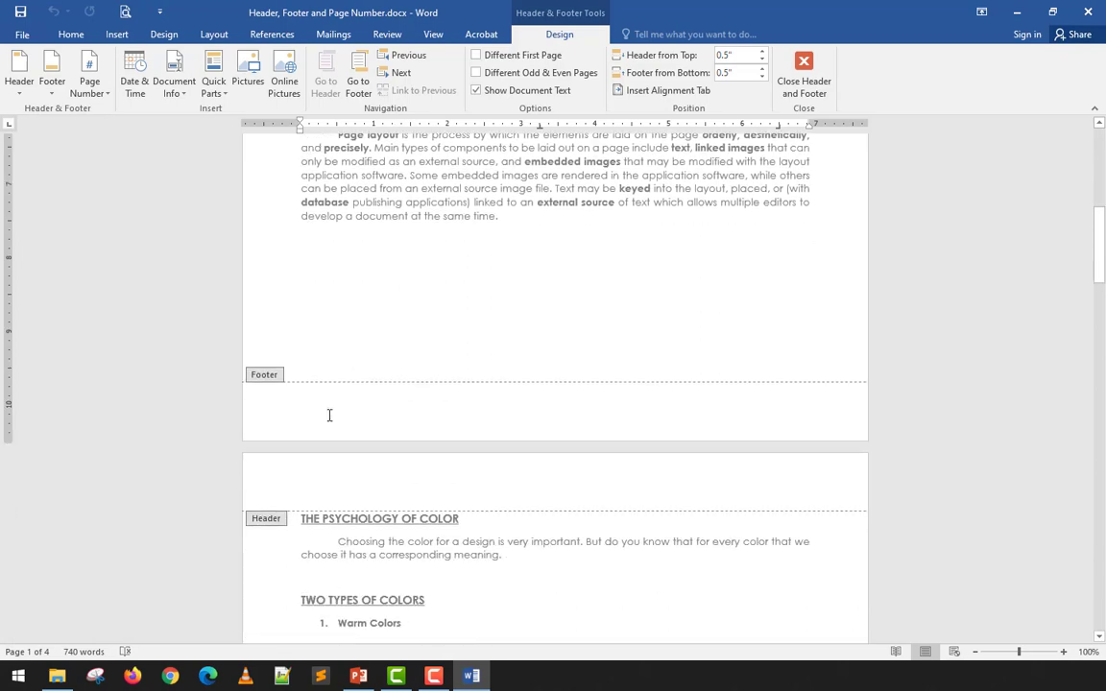
scroll(329, 413, "up", 15)
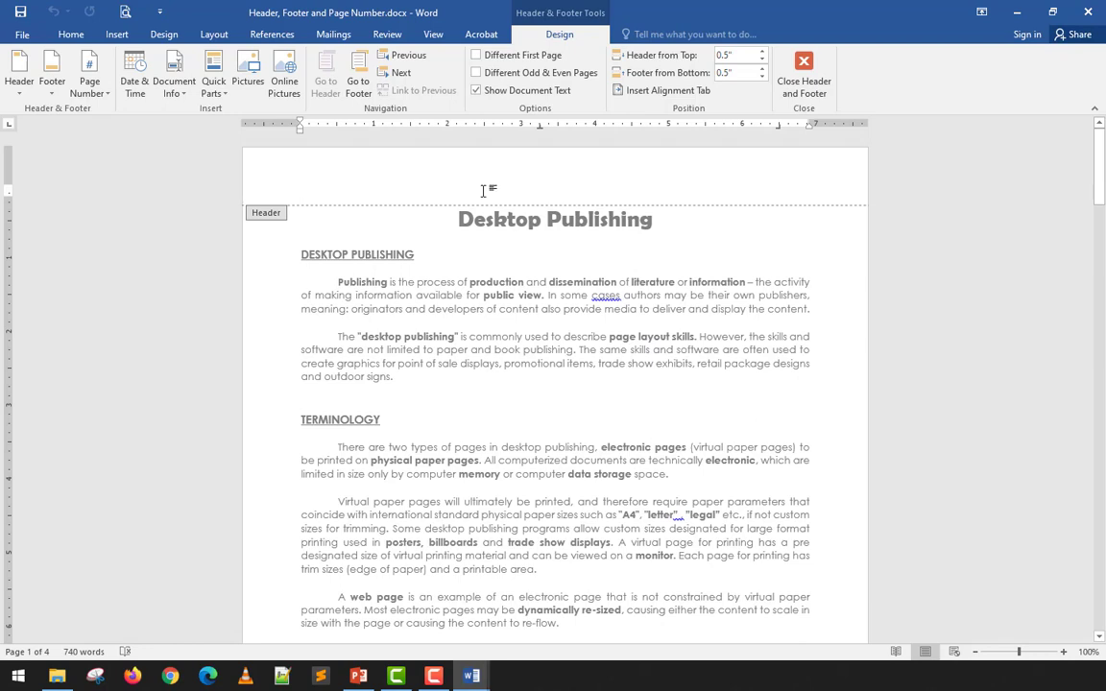
- Type DOMINICAN COLLEGE OF TARLAC in the header, close header editing, and check every page
type("DOMINICAN COLLEGE O")
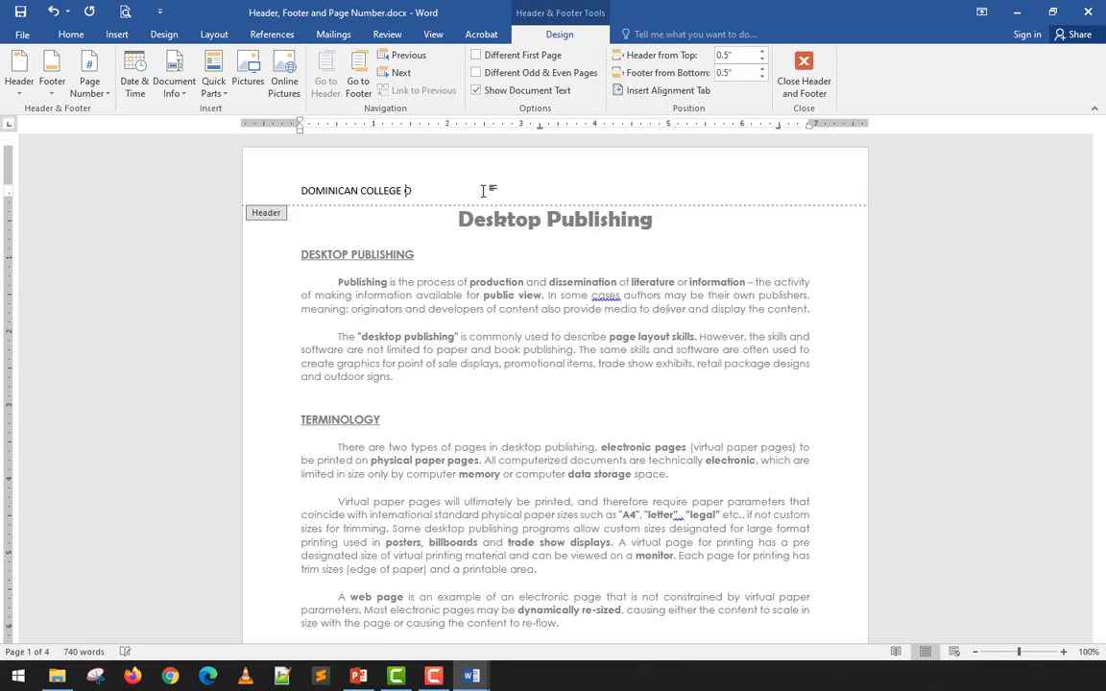
type("LAC")
left_click(811, 77)
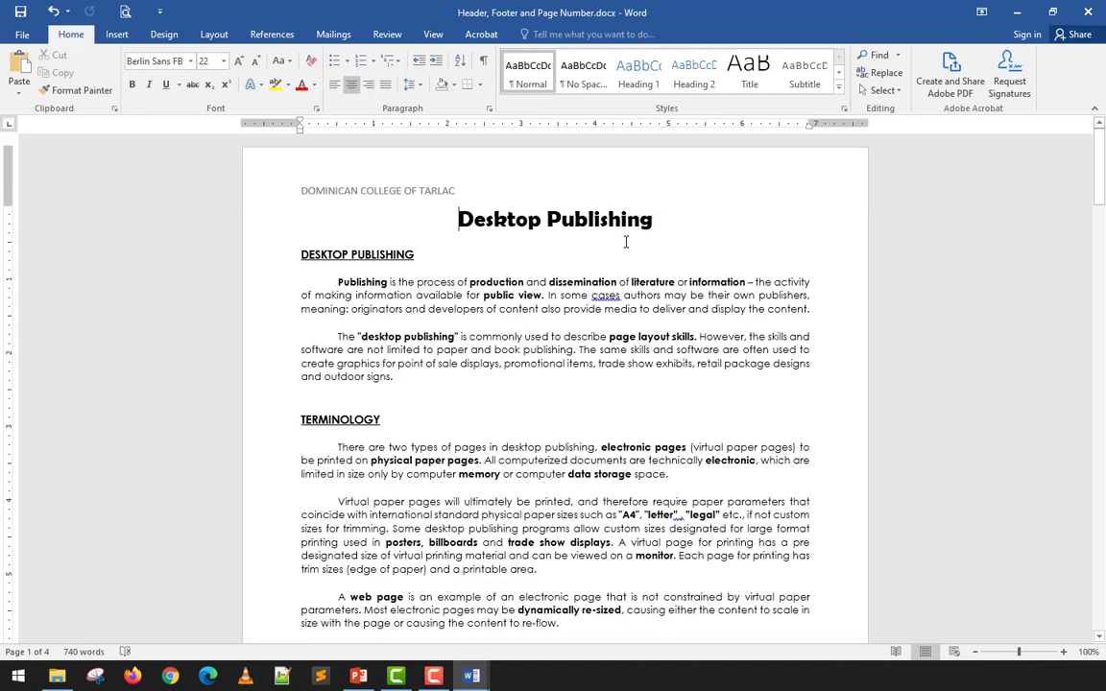
scroll(393, 448, "down", 10)
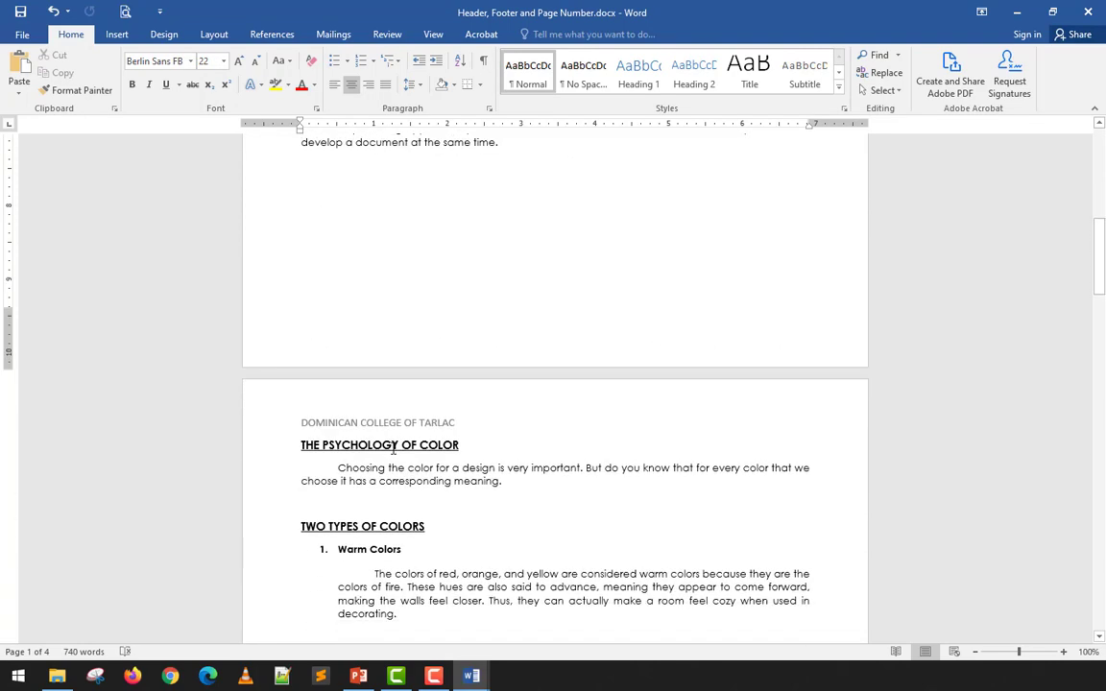
scroll(392, 449, "down", 12)
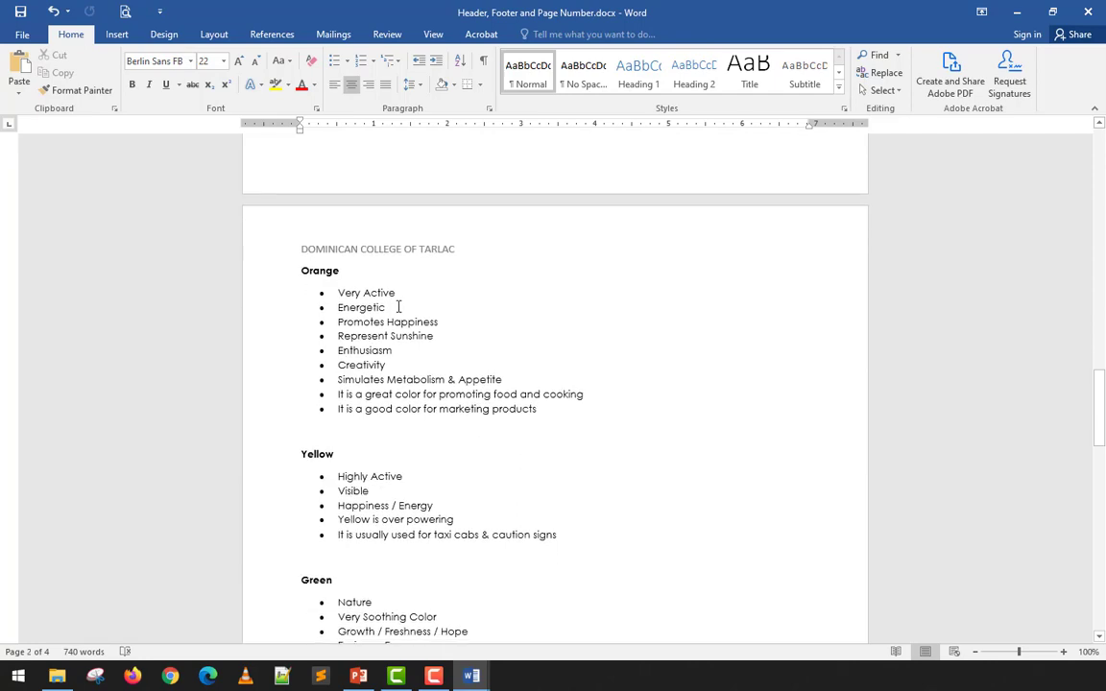
scroll(398, 300, "up", 20)
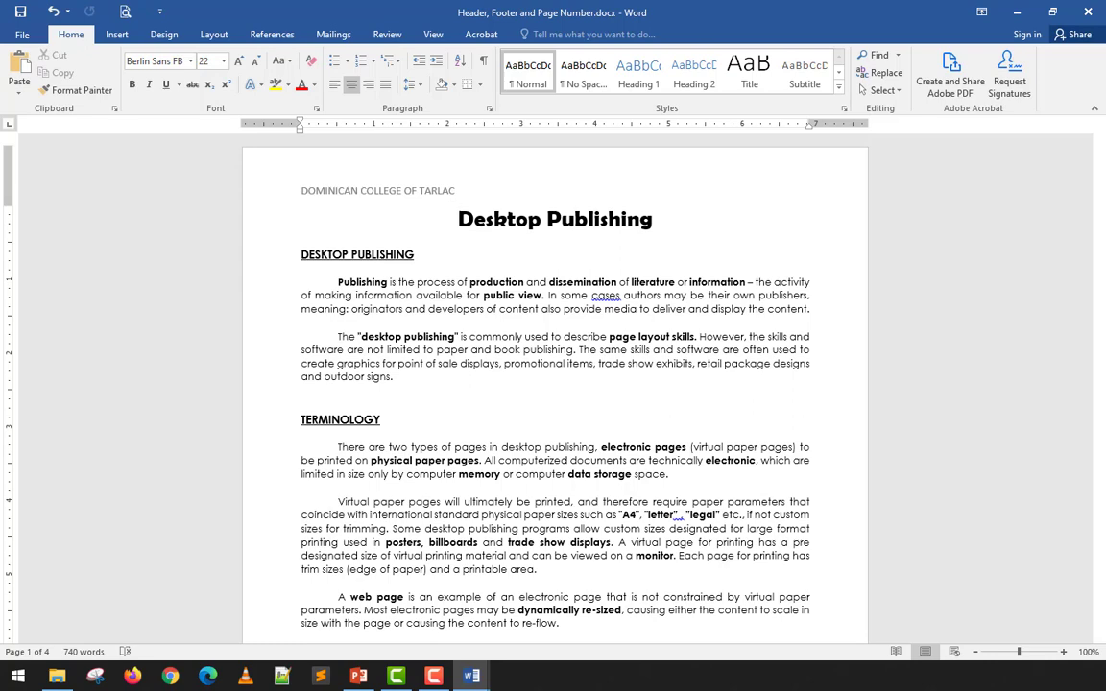
scroll(575, 464, "down", 8)
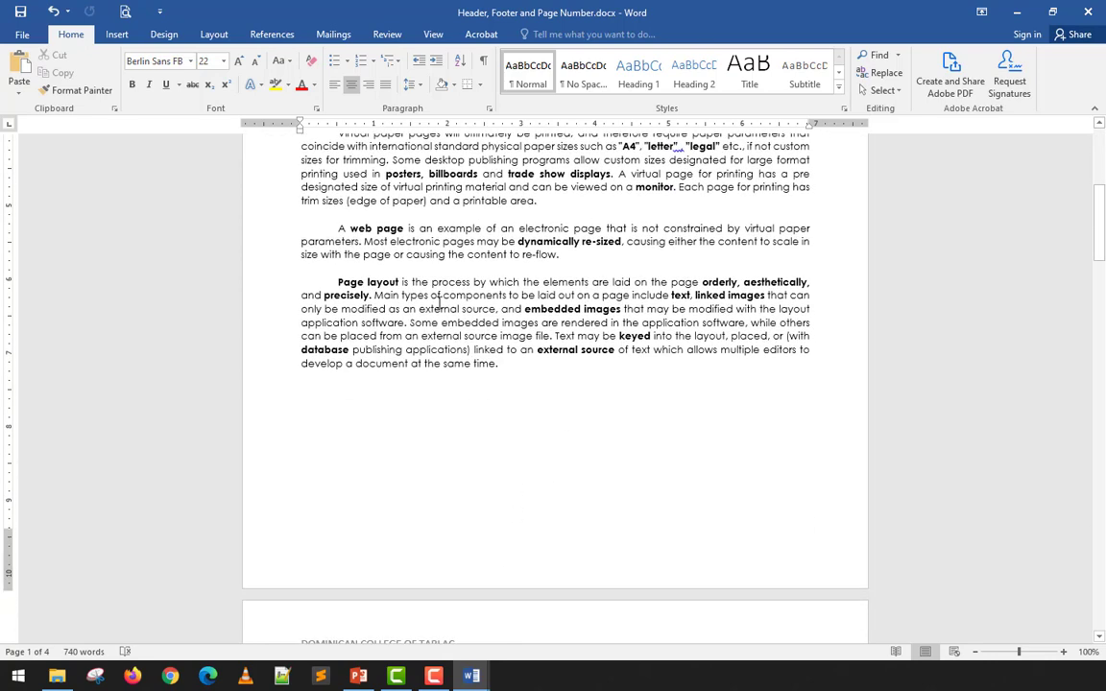
scroll(438, 302, "up", 4)
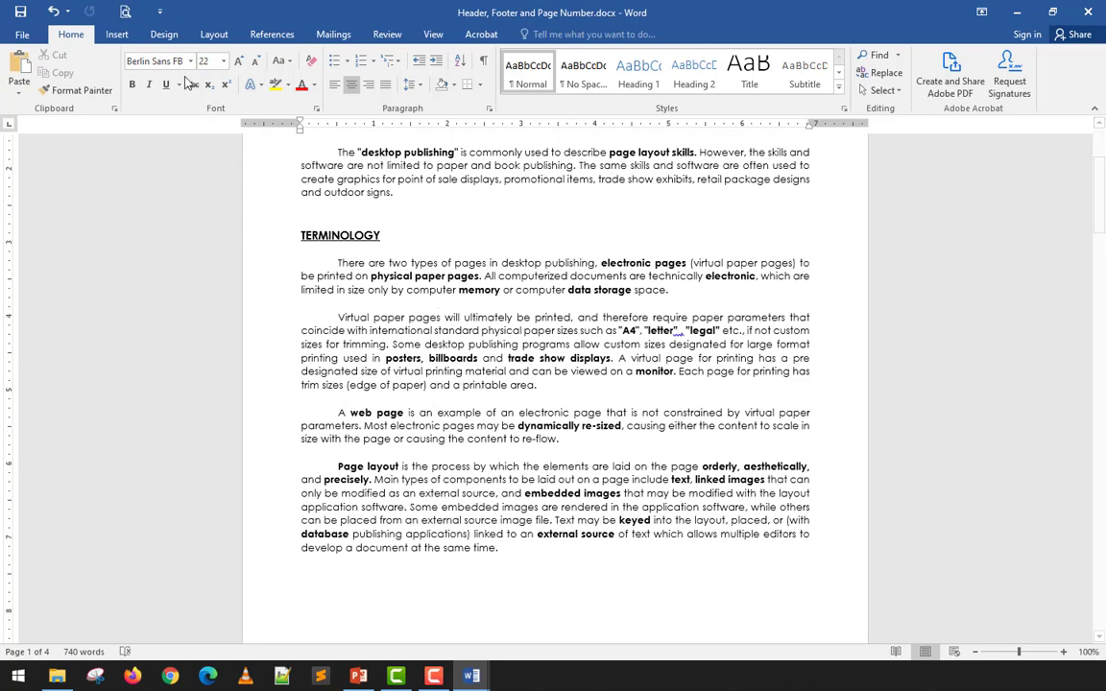
left_click(113, 36)
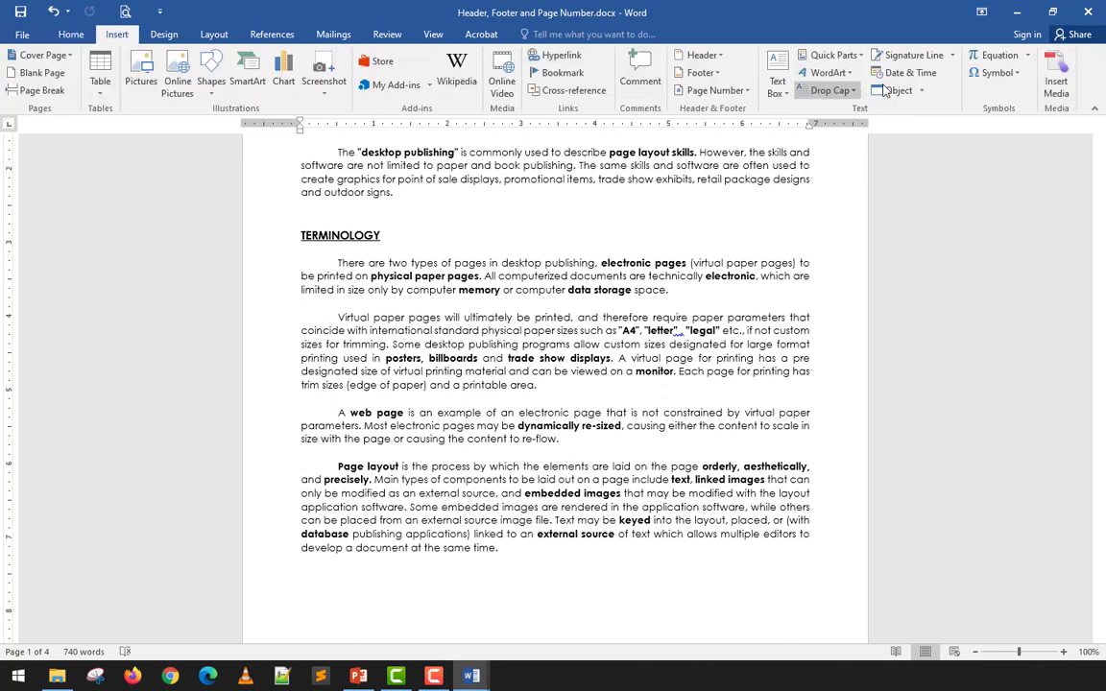
- Add a blank footer reading 'Prepared by:' with the preparer's full name, then review the pages
left_click(699, 73)
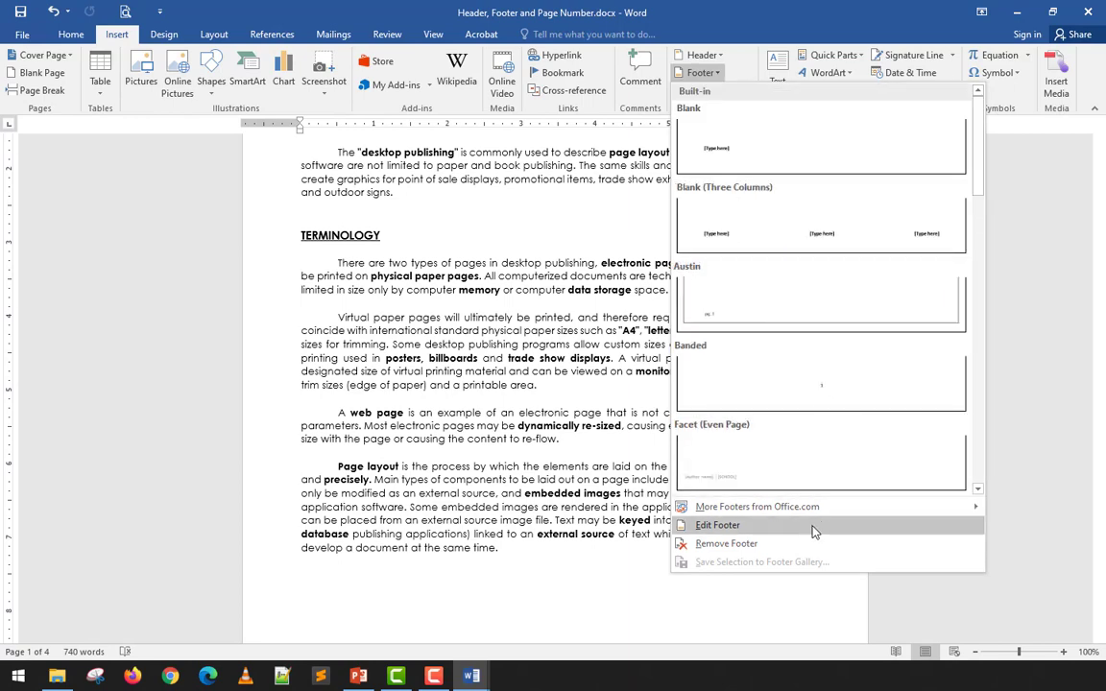
left_click(758, 525)
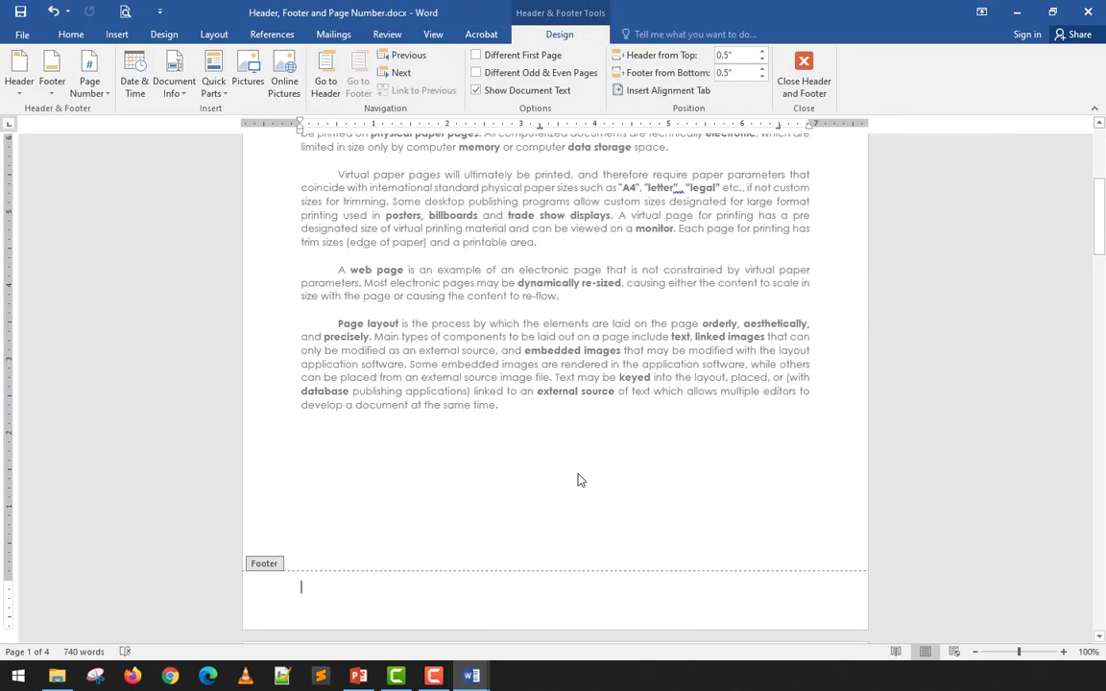
type("Prepared")
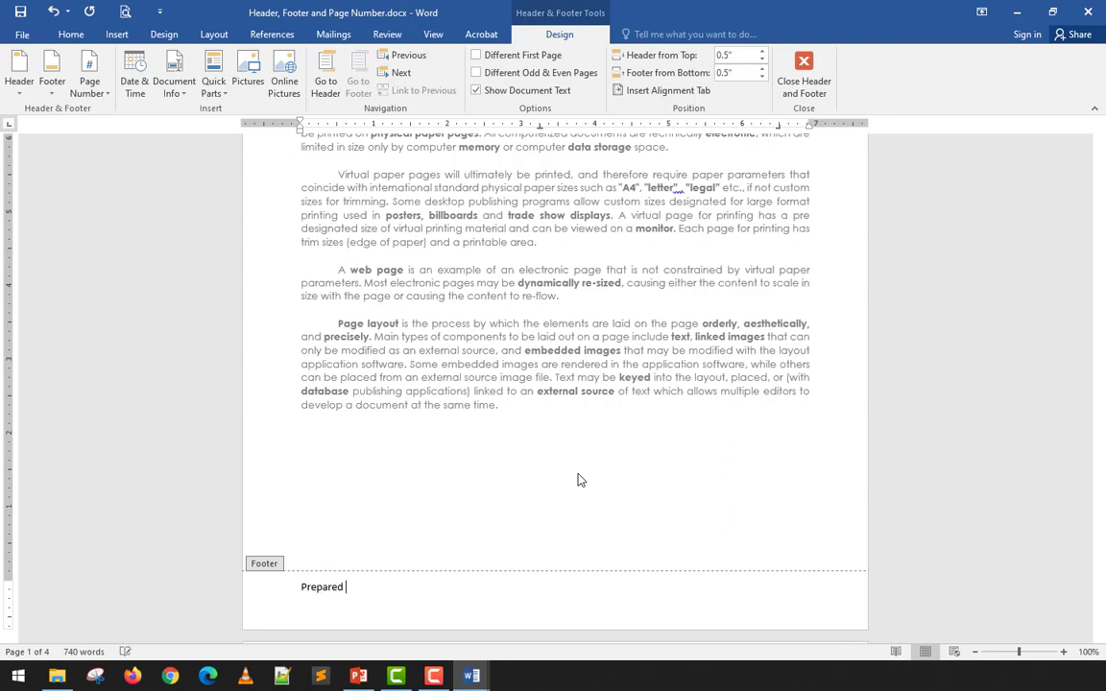
type("by: Rennark A. Salalila")
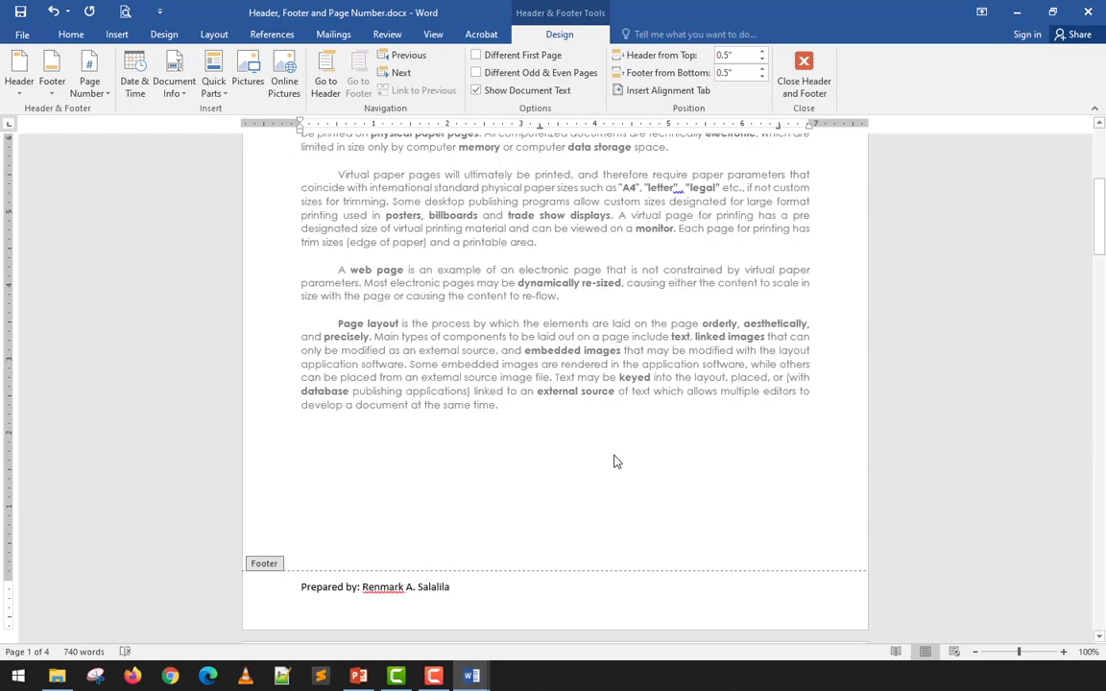
left_click(803, 67)
scroll(691, 307, "down", 12)
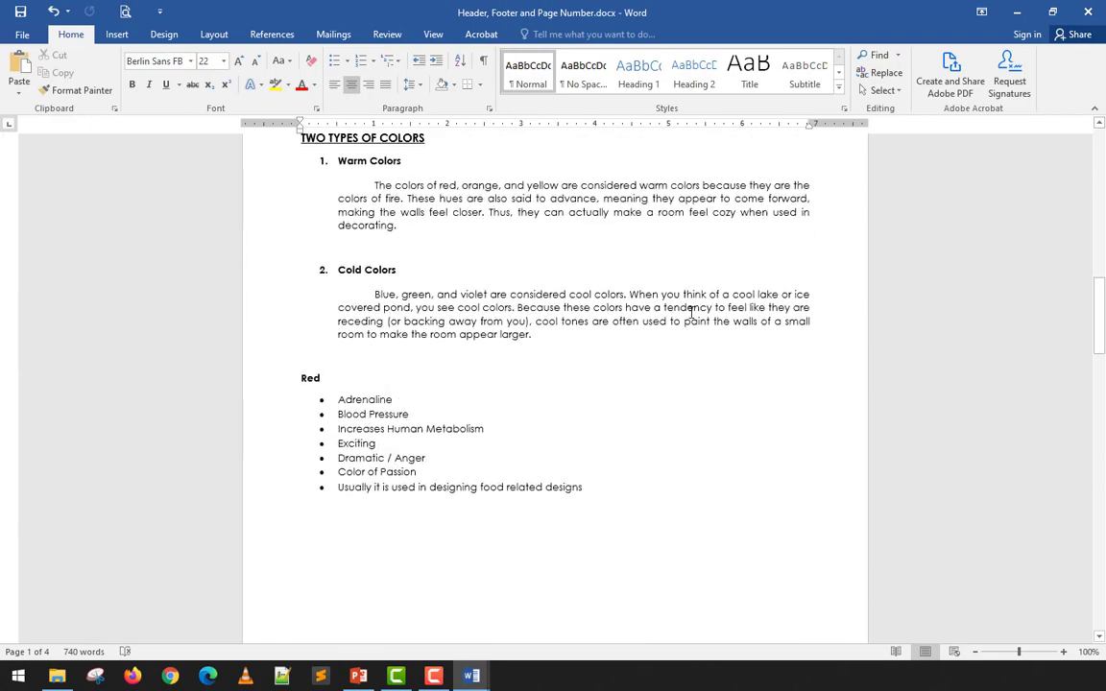
scroll(691, 312, "down", 15)
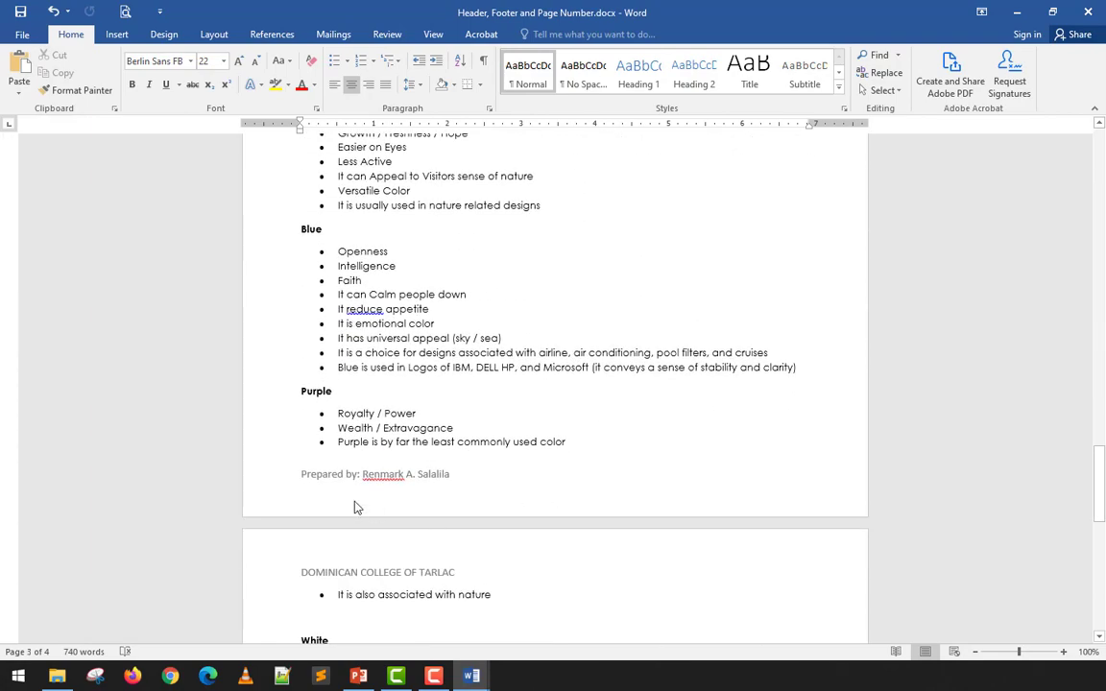
scroll(427, 485, "up", 20)
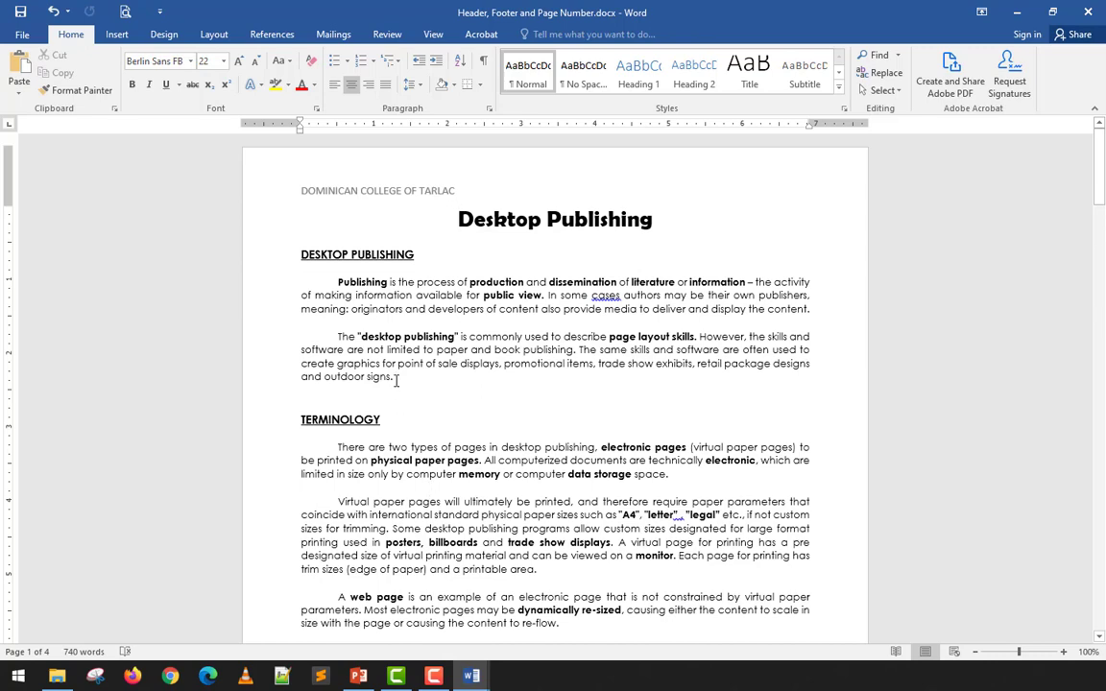
scroll(395, 380, "down", 9)
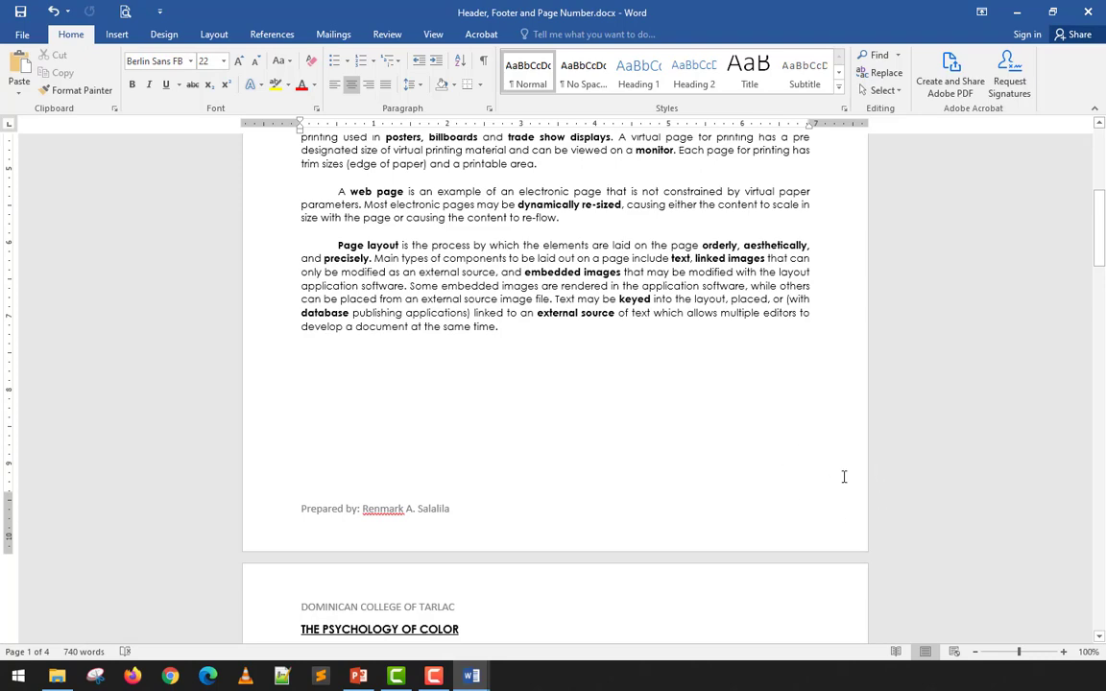
scroll(844, 477, "down", 10)
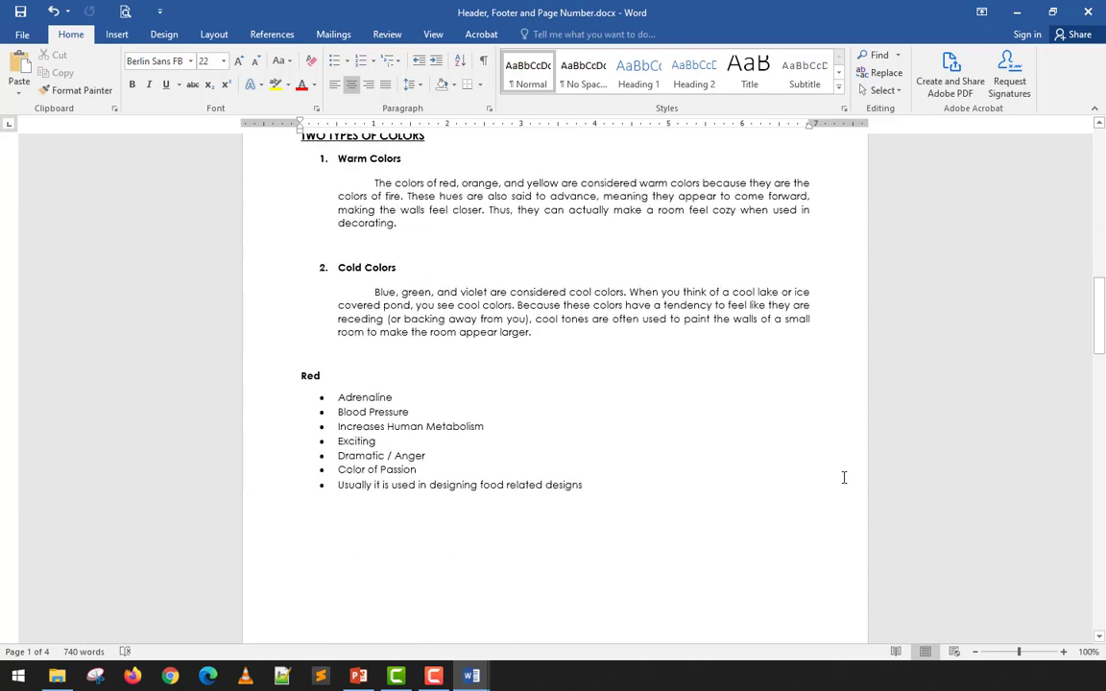
scroll(844, 477, "up", 10)
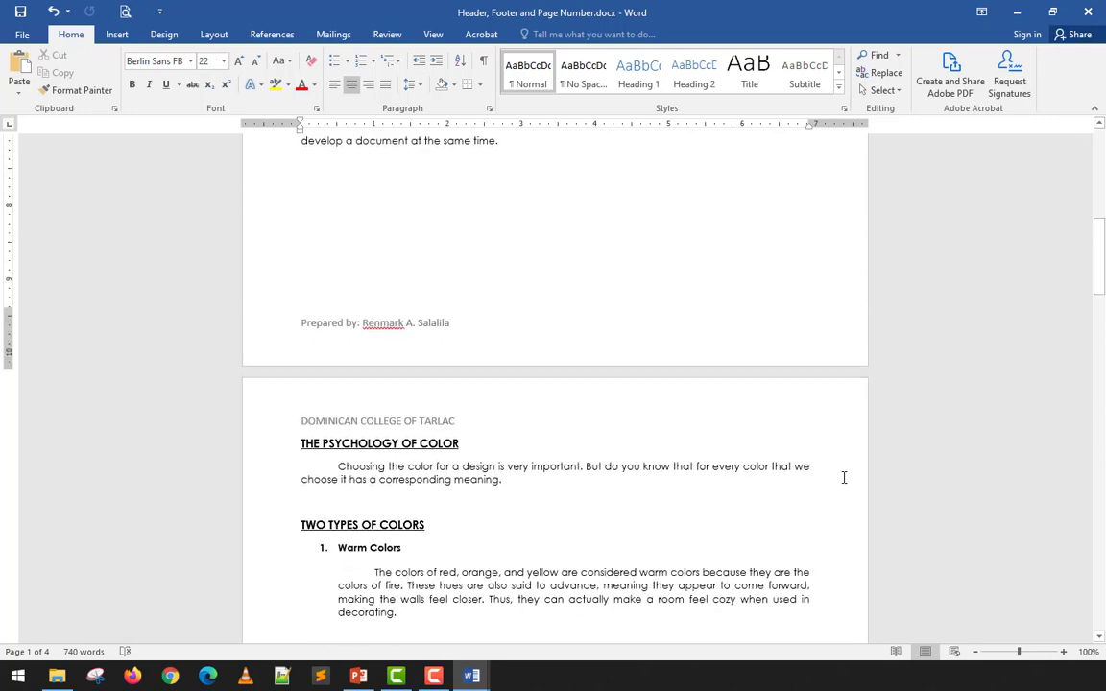
scroll(844, 477, "up", 6)
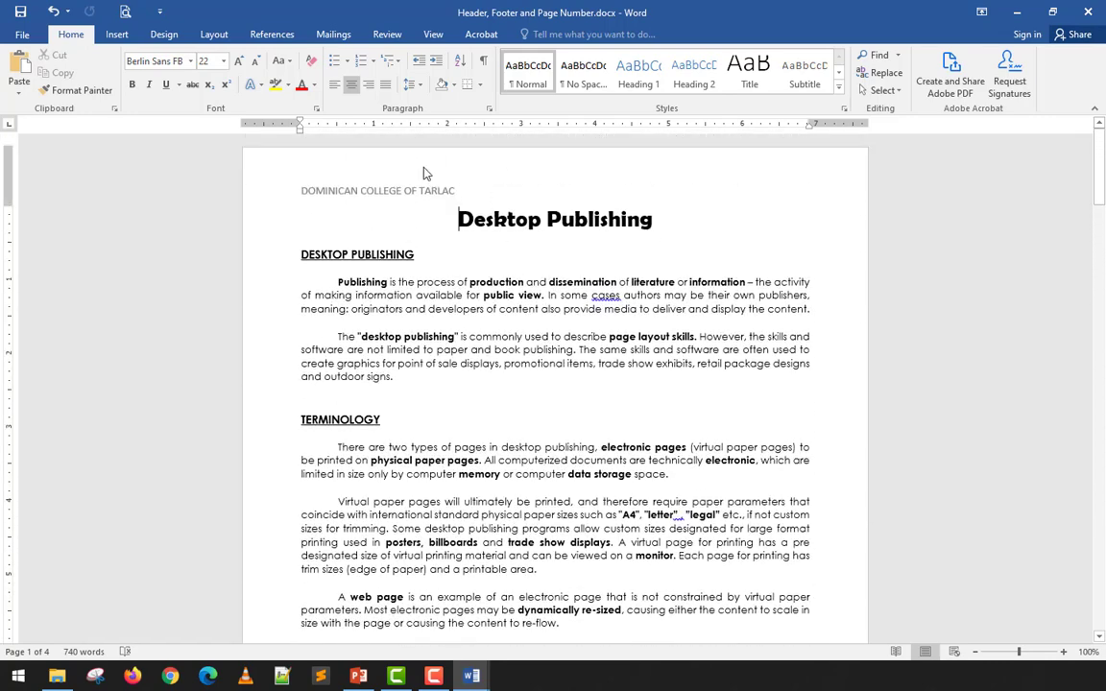
left_click(108, 33)
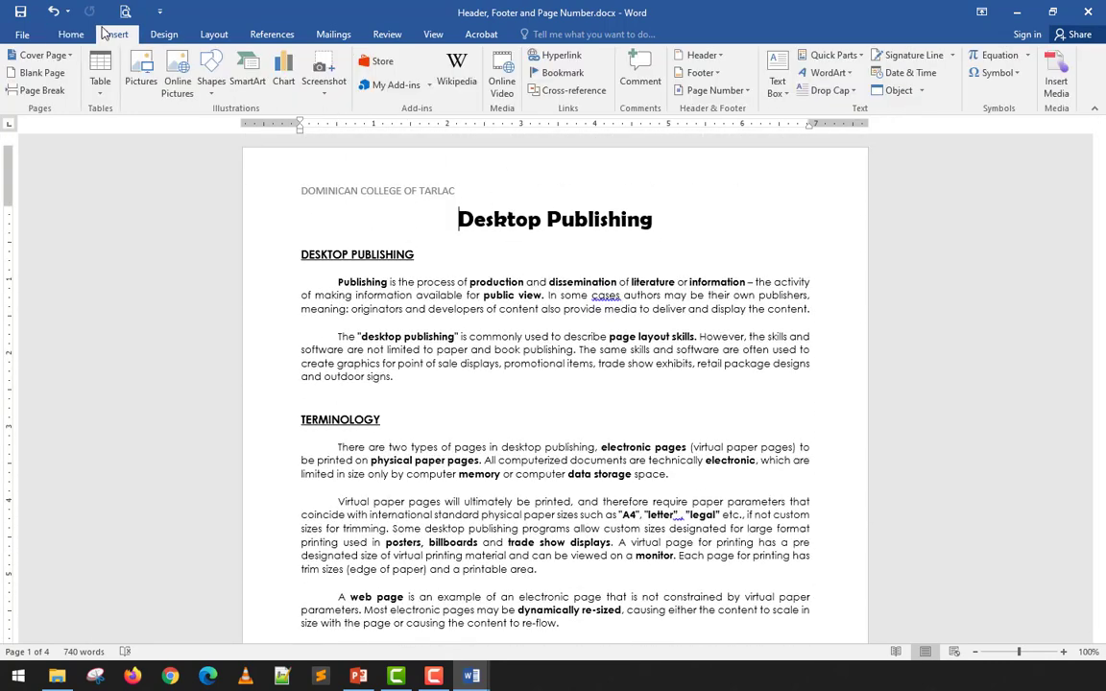
left_click(748, 91)
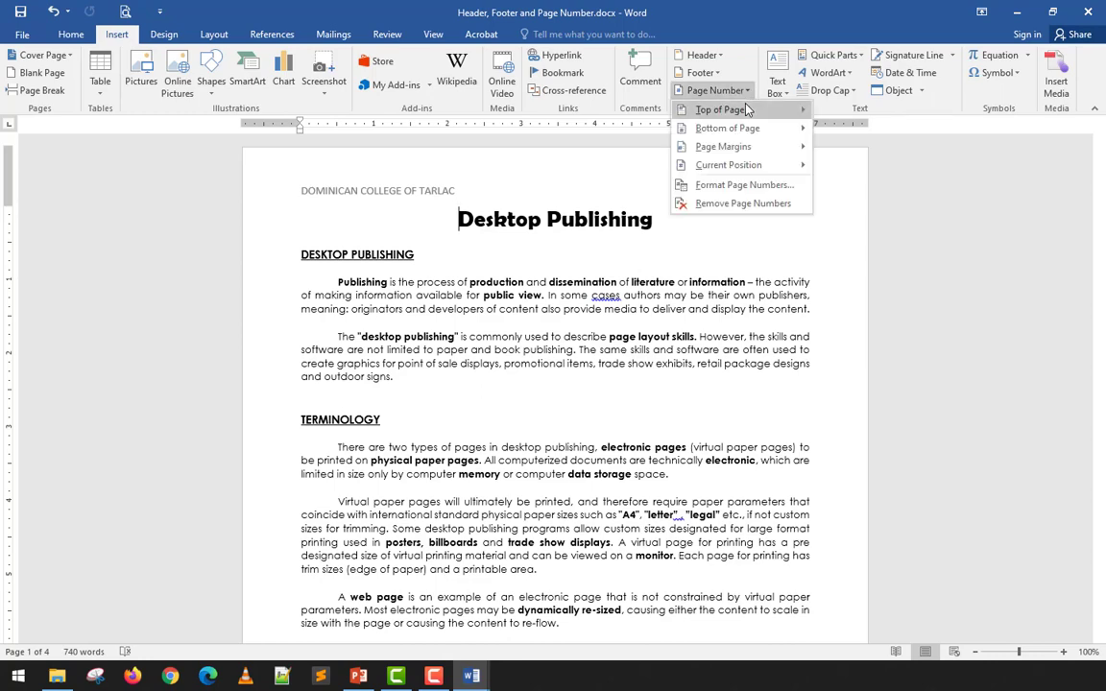
mouse_move(739, 156)
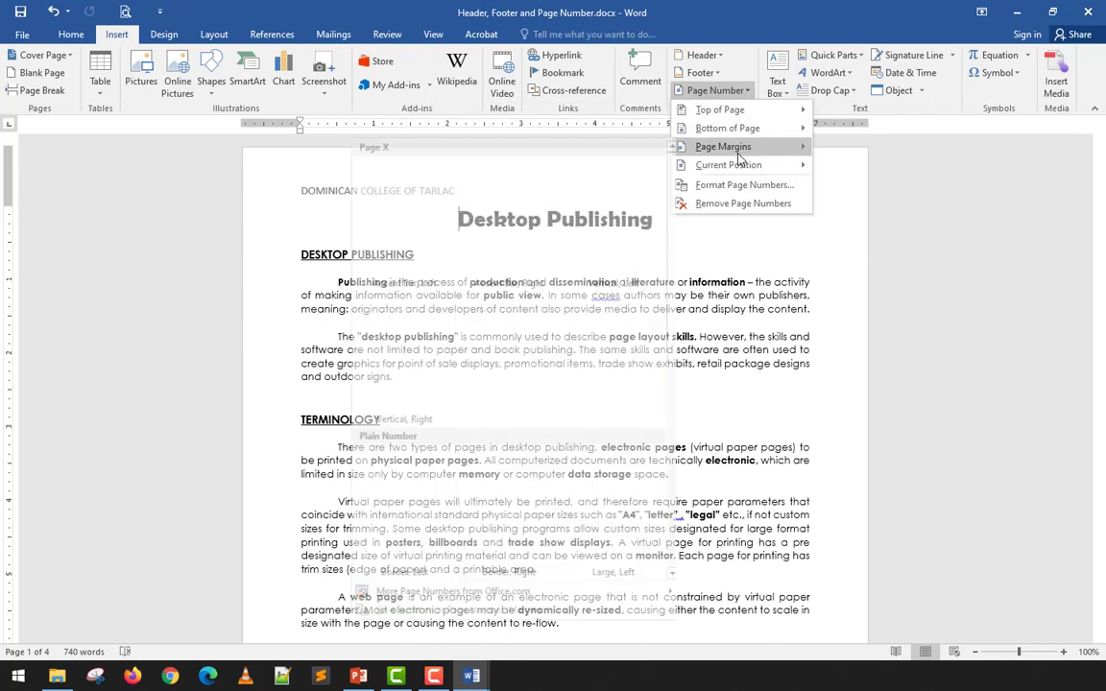
mouse_move(748, 111)
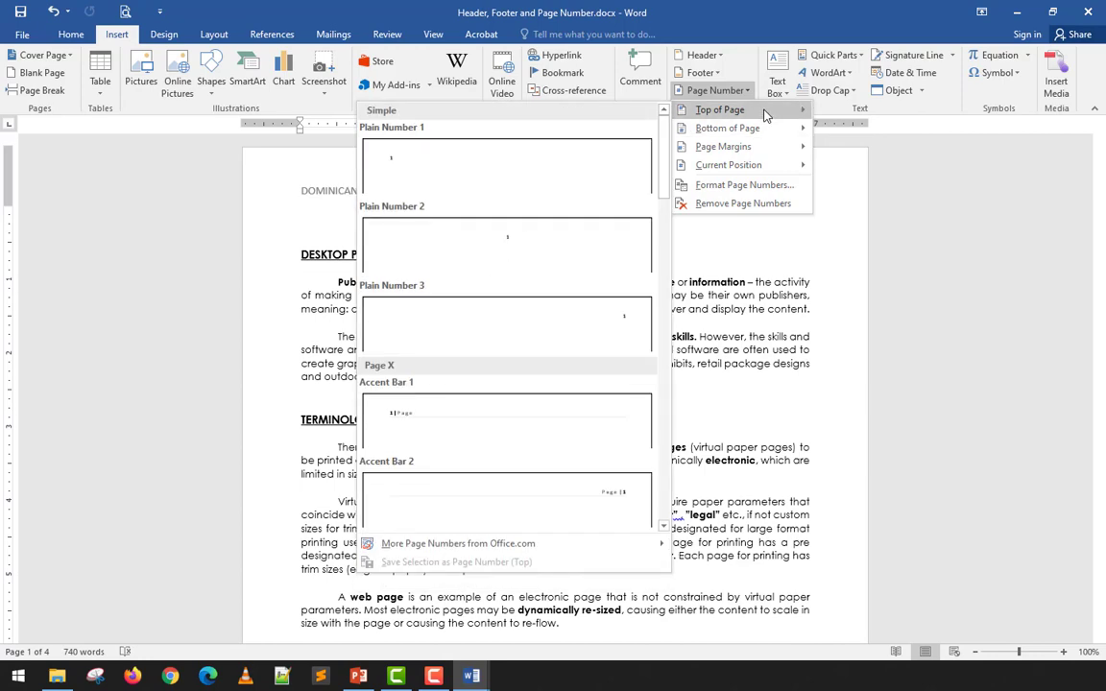
left_click(504, 163)
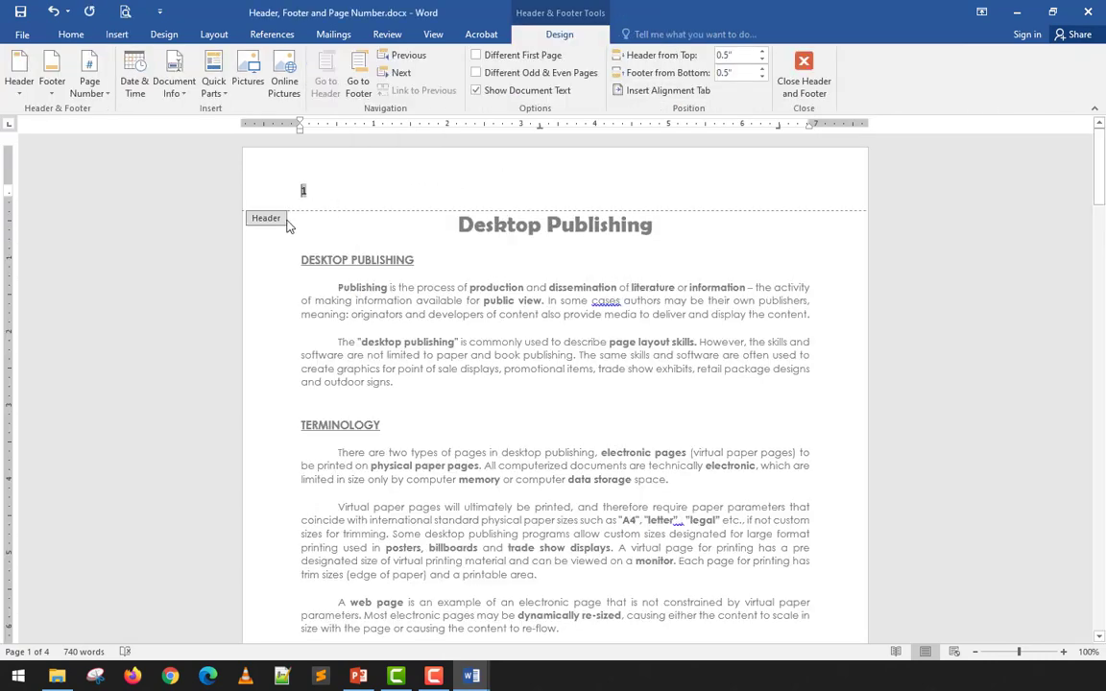
type("DOMINICAN COLLEGE OF TARLAC")
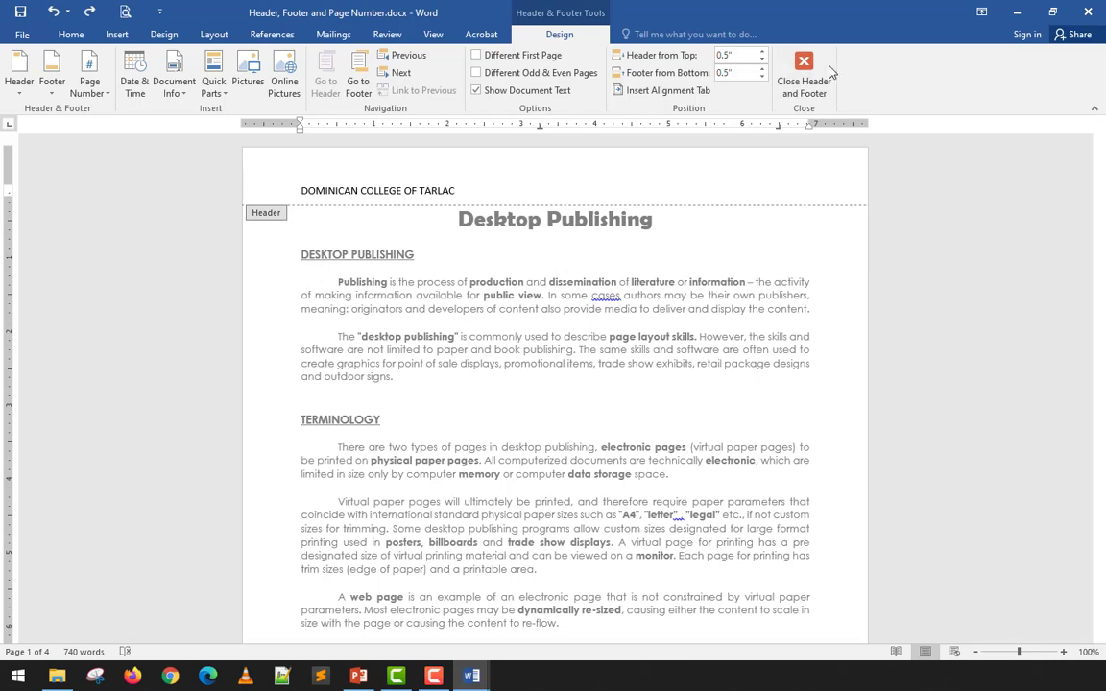
left_click(816, 72)
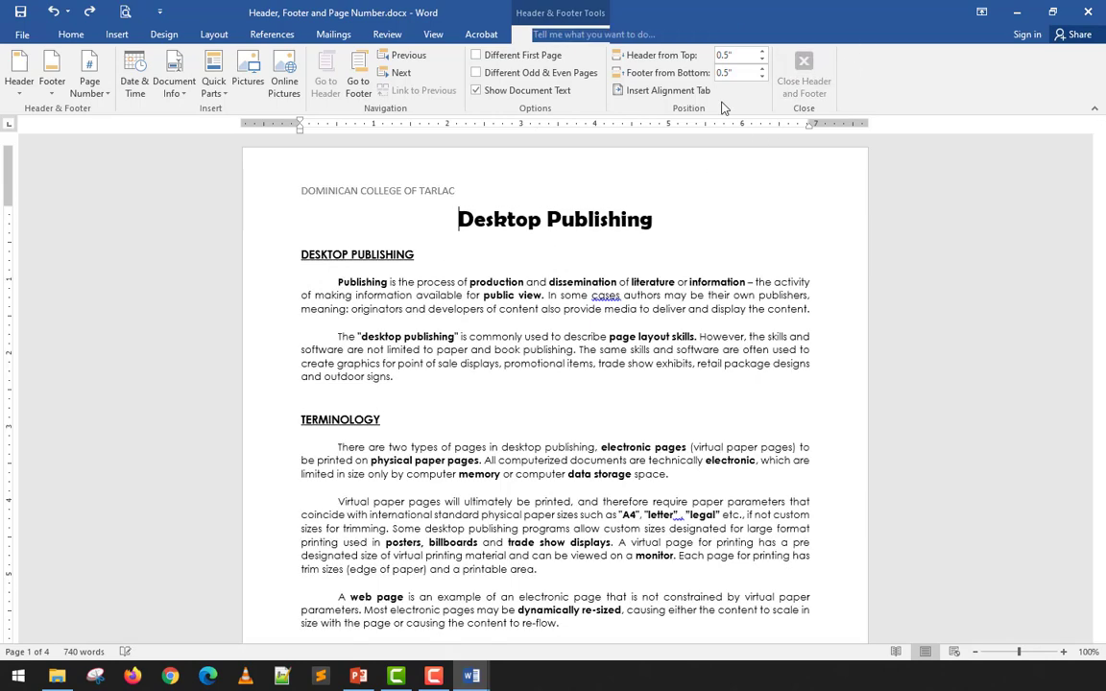
left_click(116, 35)
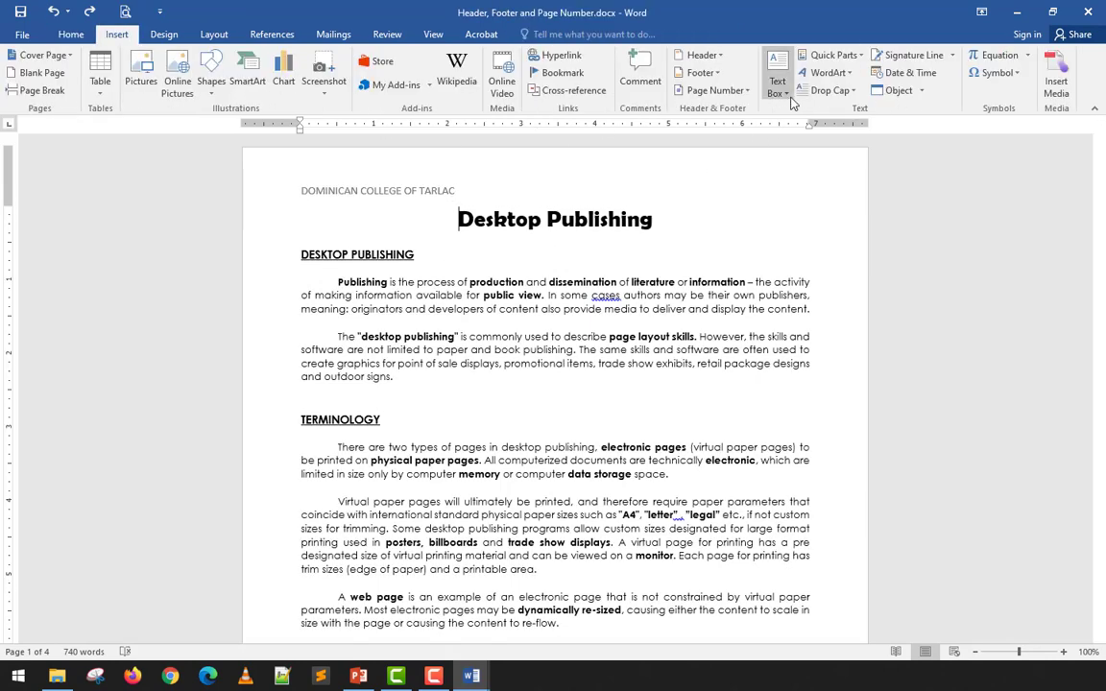
left_click(741, 90)
mouse_move(680, 110)
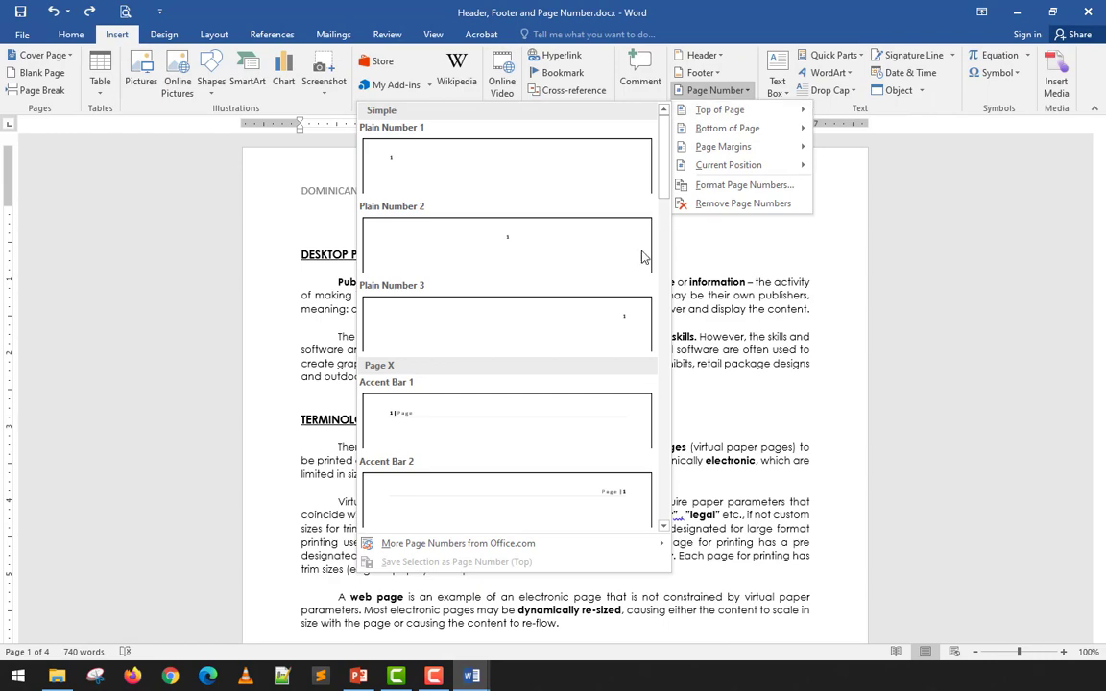
left_click(614, 325)
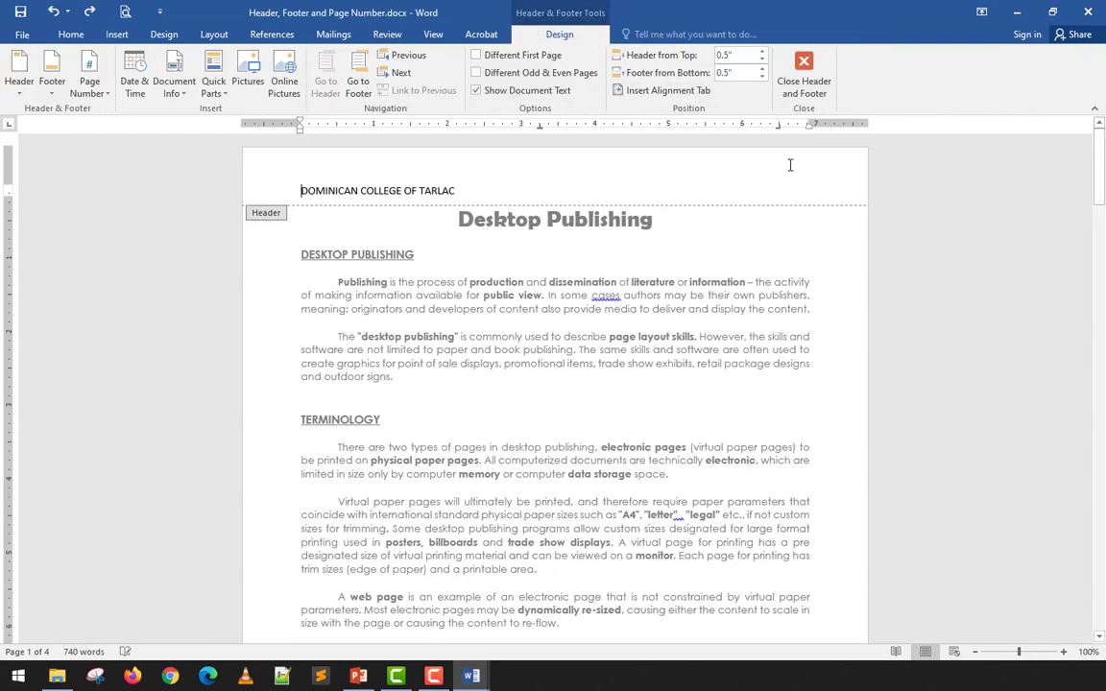
scroll(790, 165, "down", 6)
scroll(734, 197, "up", 1)
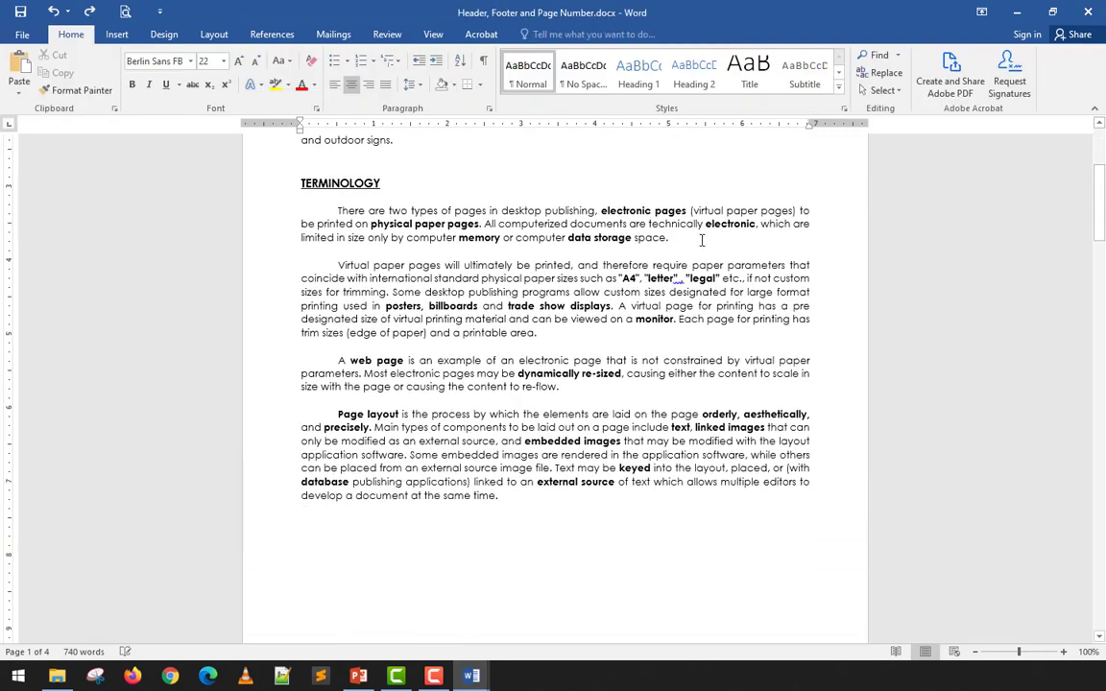
scroll(701, 239, "down", 4)
left_click(115, 34)
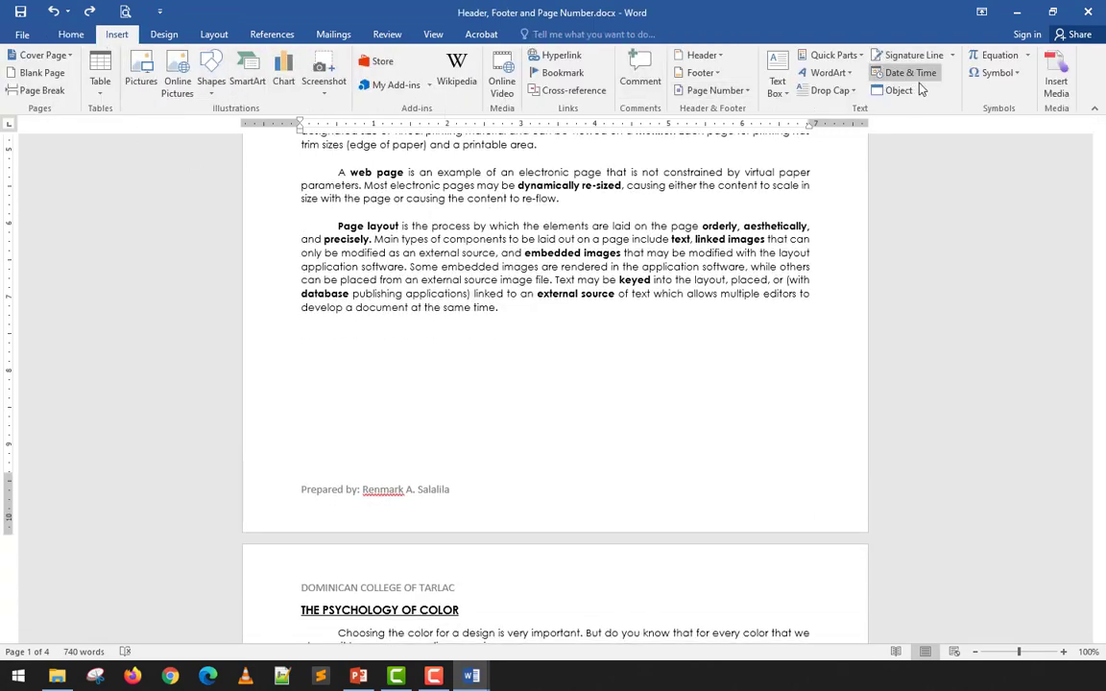
left_click(718, 90)
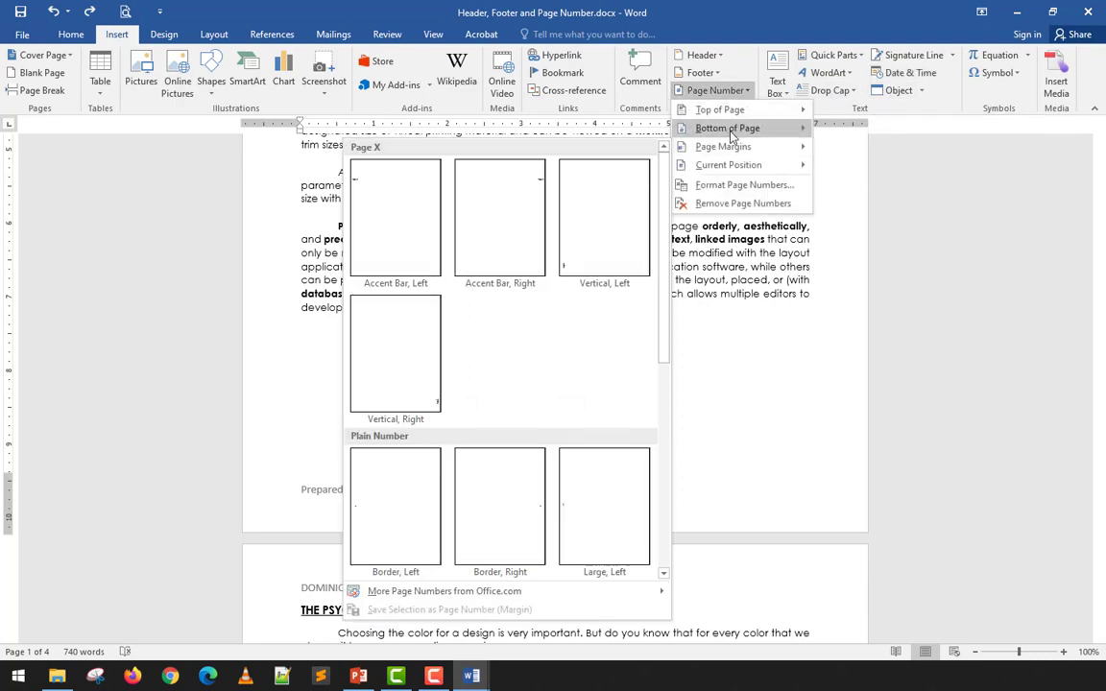
mouse_move(727, 128)
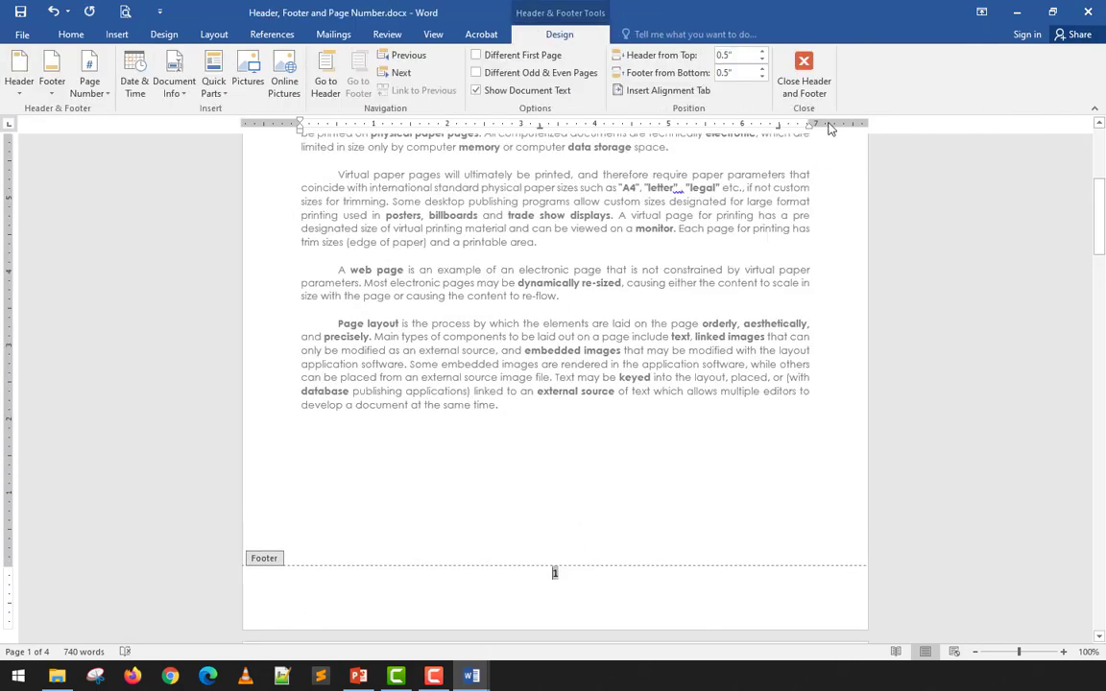
left_click(803, 74)
scroll(591, 309, "down", 3)
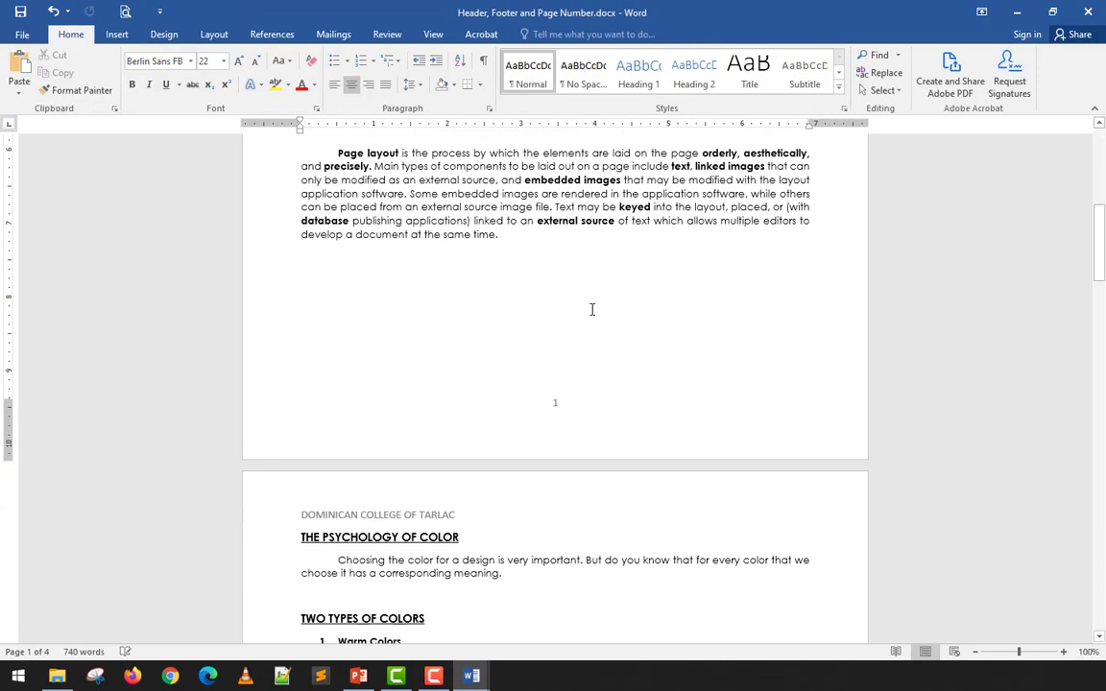
key("ctrl+z")
scroll(591, 309, "down", 6)
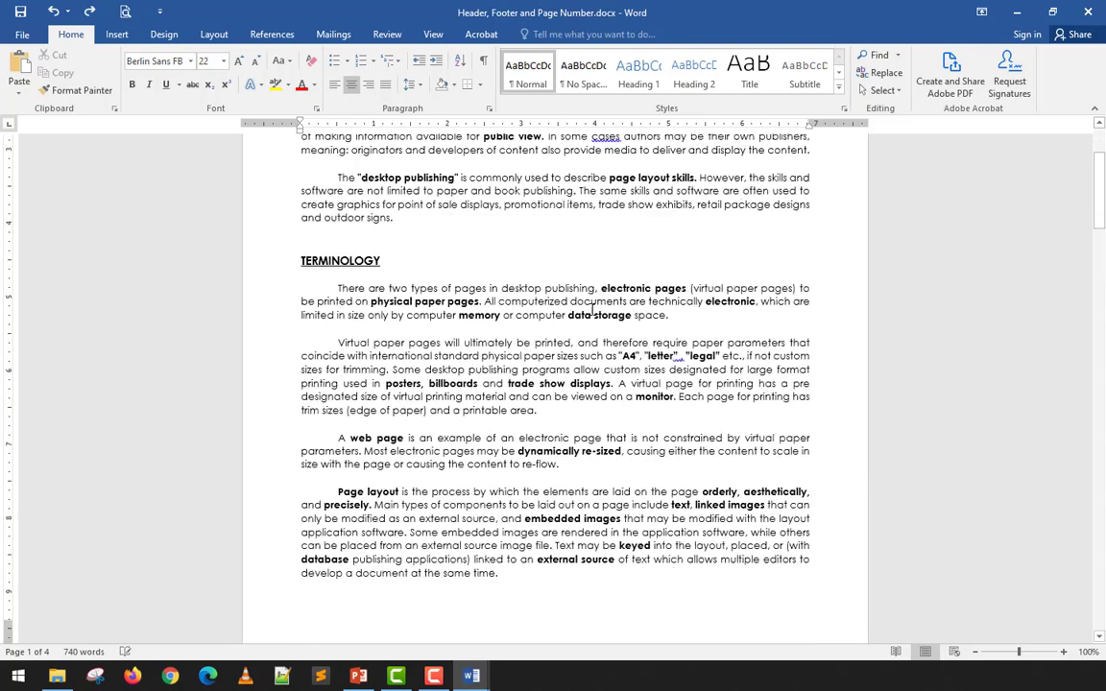
scroll(591, 309, "up", 7)
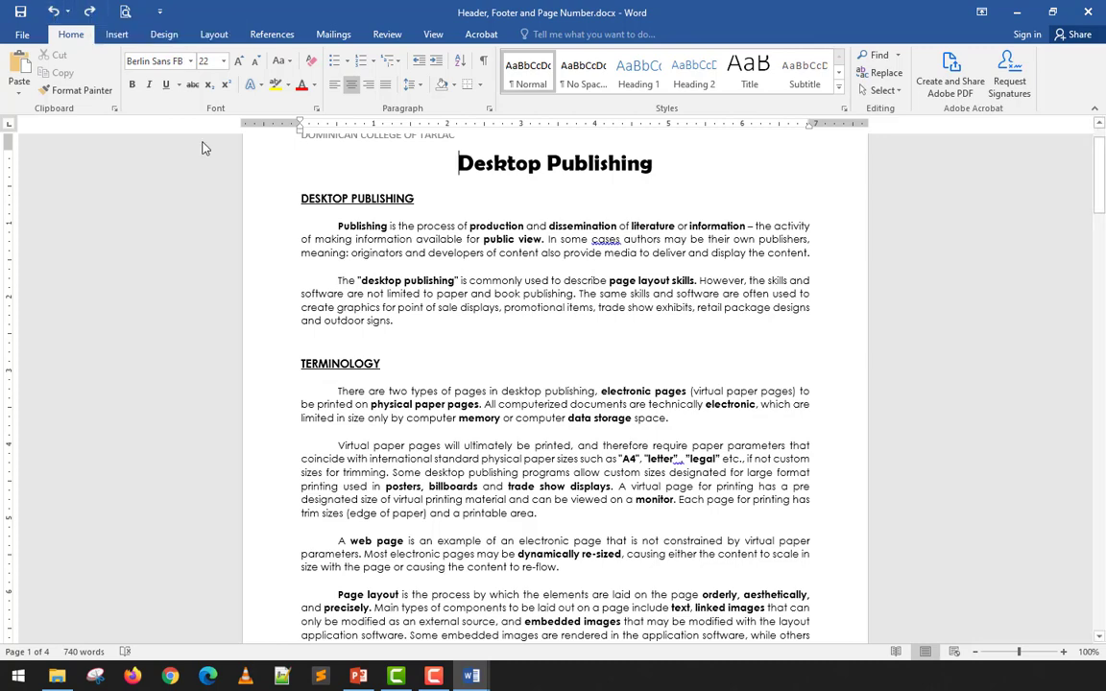
scroll(486, 321, "down", 2)
scroll(505, 338, "up", 2)
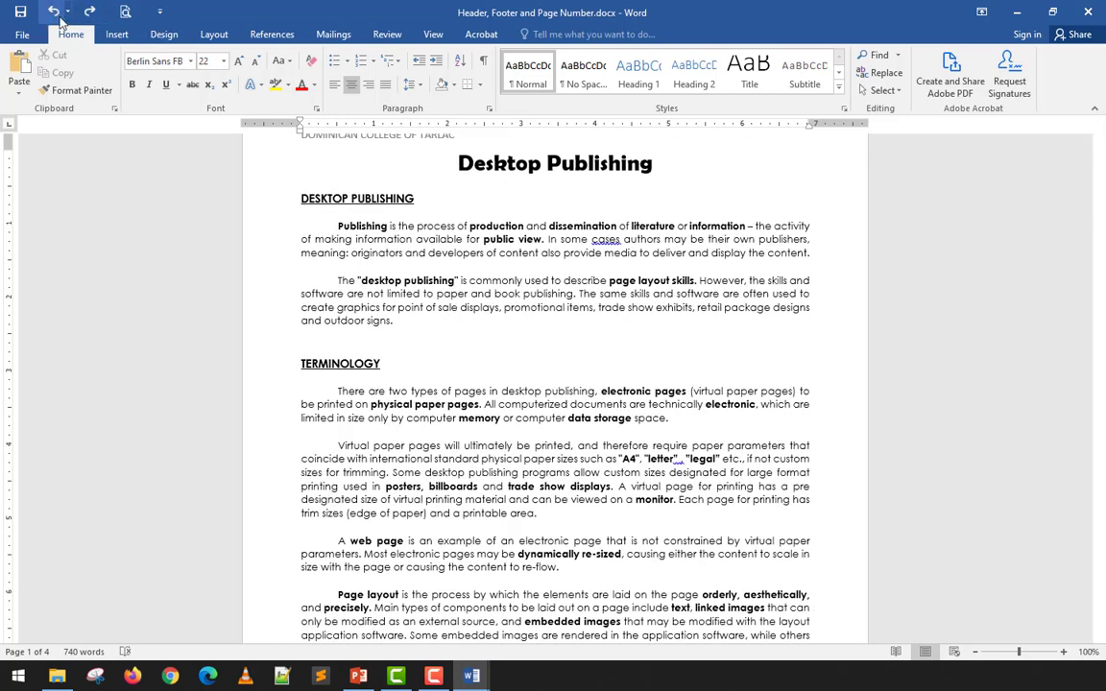
- Insert a page number in the right page margin using the Vertical, Right style
scroll(545, 378, "up", 2)
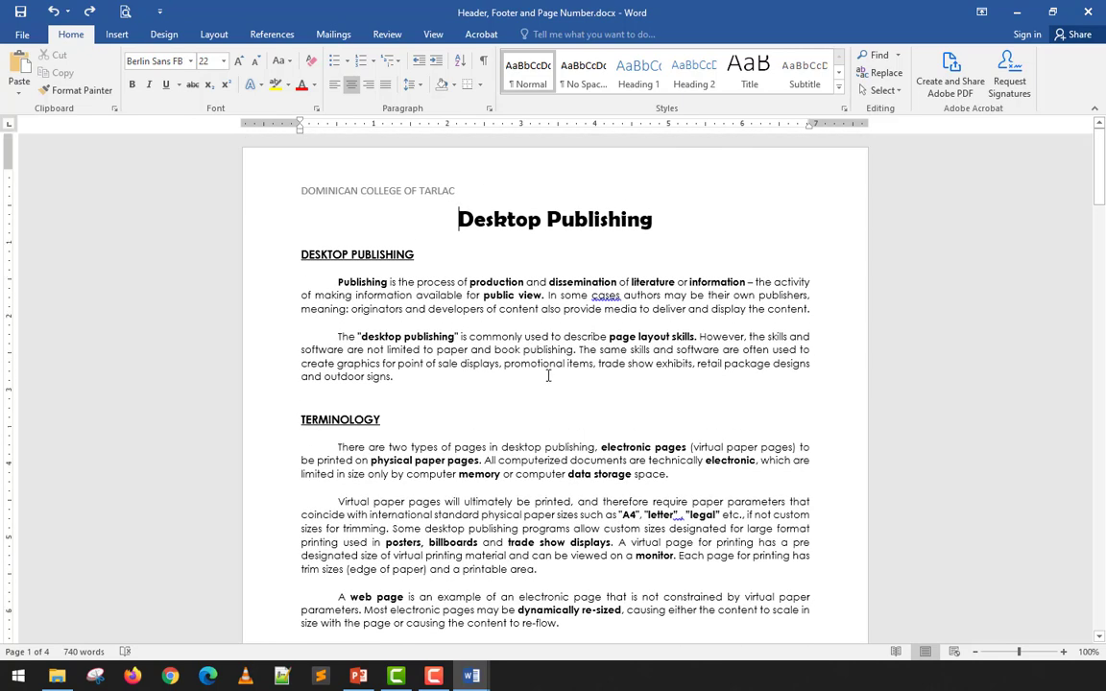
scroll(546, 374, "down", 7)
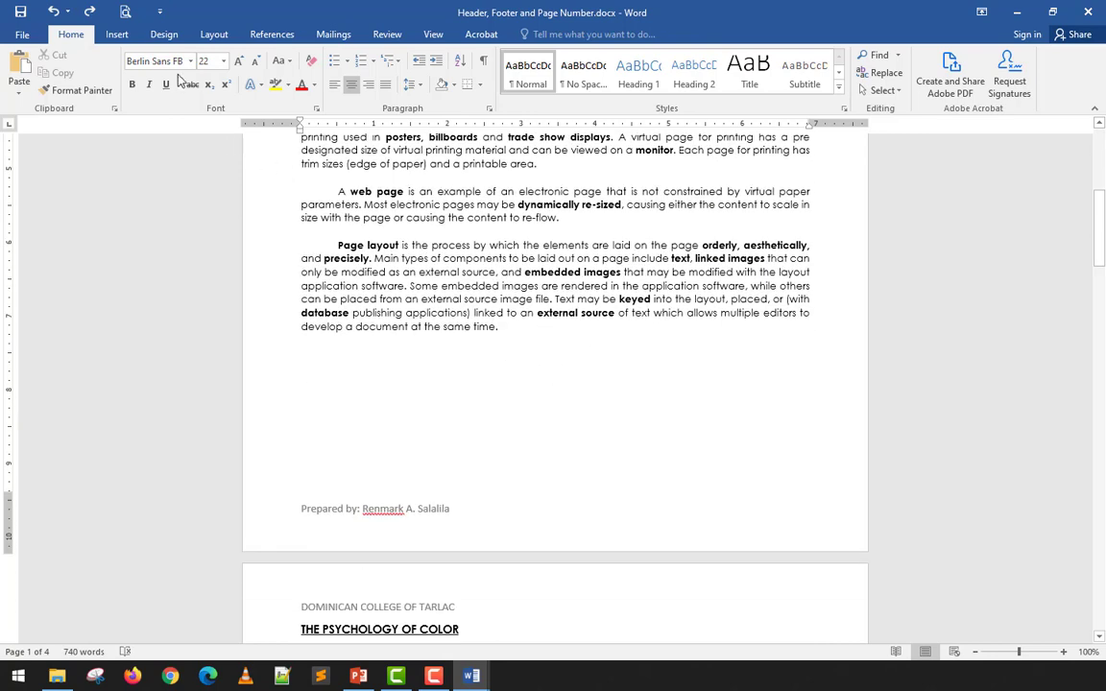
left_click(116, 34)
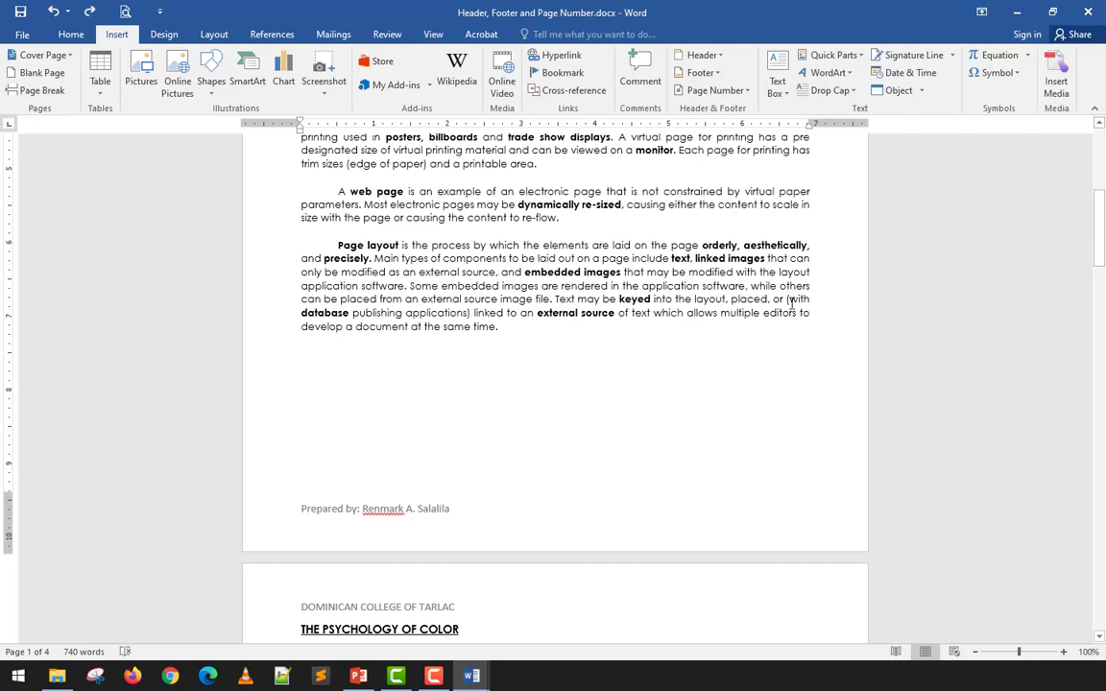
left_click(714, 91)
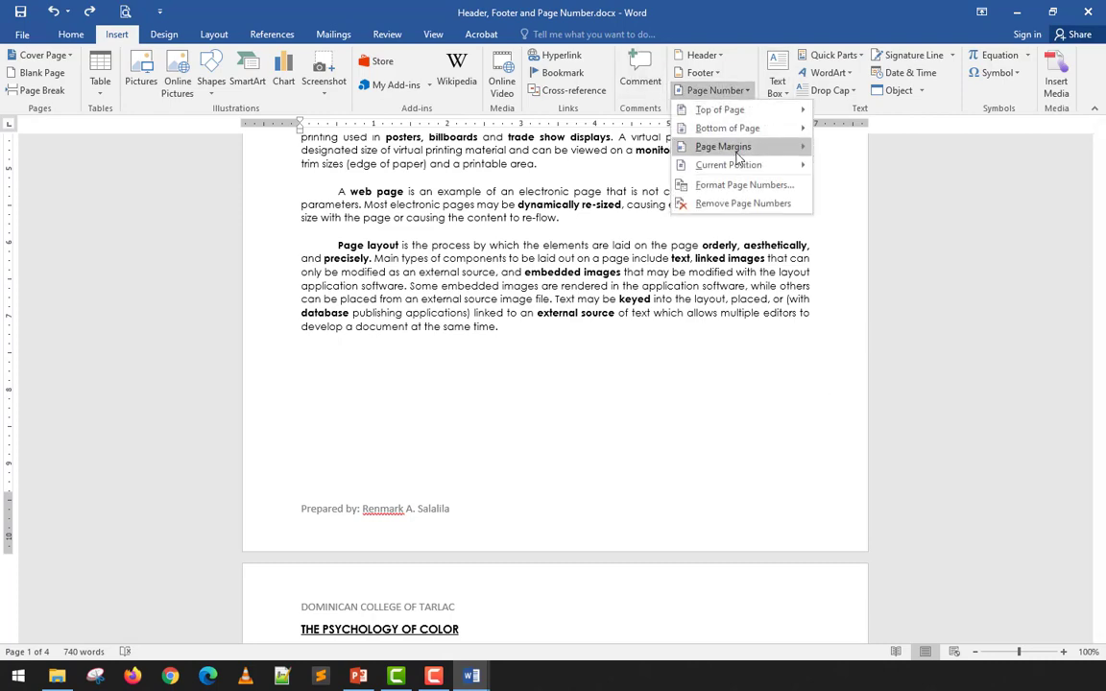
mouse_move(740, 148)
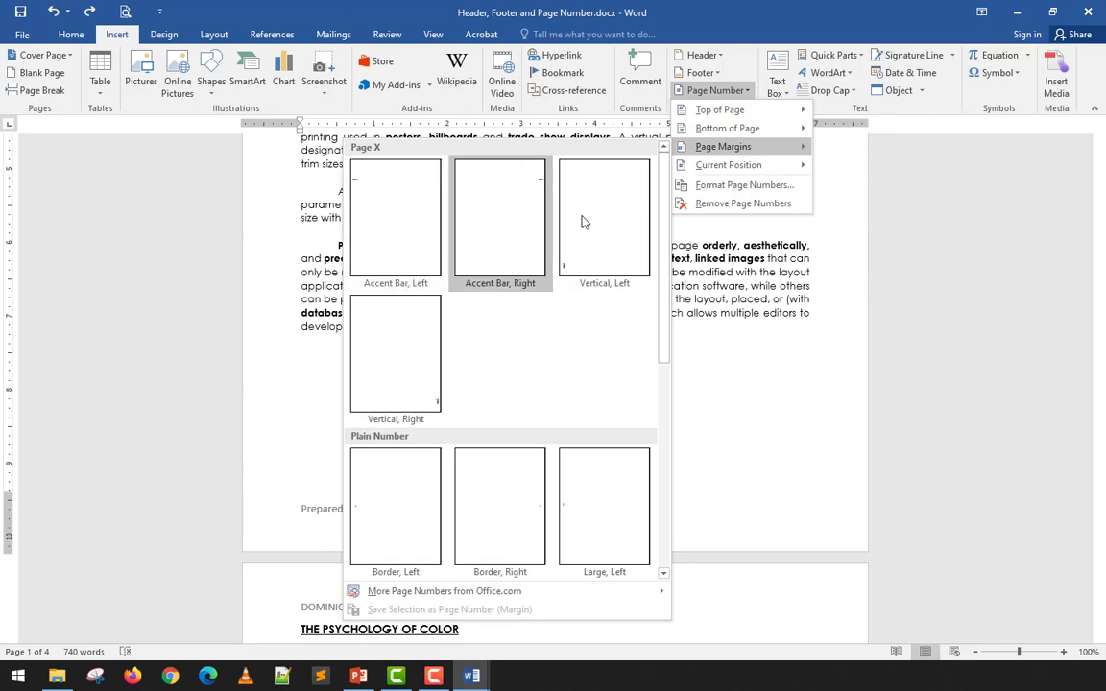
left_click(415, 399)
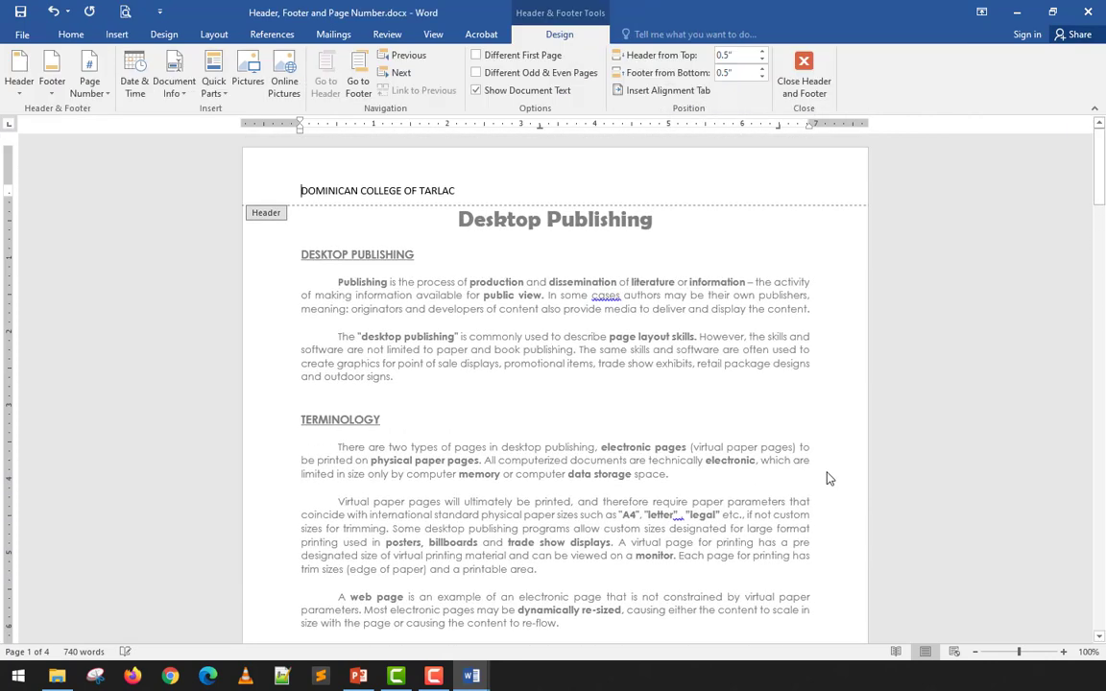
- Close header and footer editing and check the vertical Page 1 number in the right margin
scroll(828, 478, "down", 5)
scroll(828, 478, "down", 4)
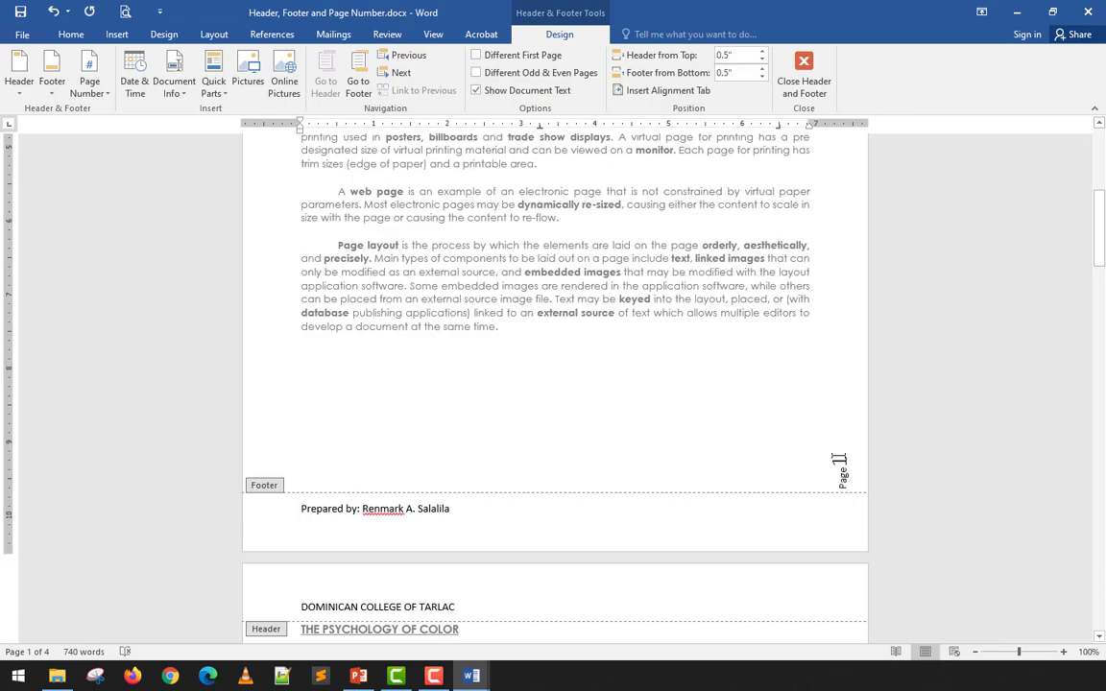
left_click(804, 72)
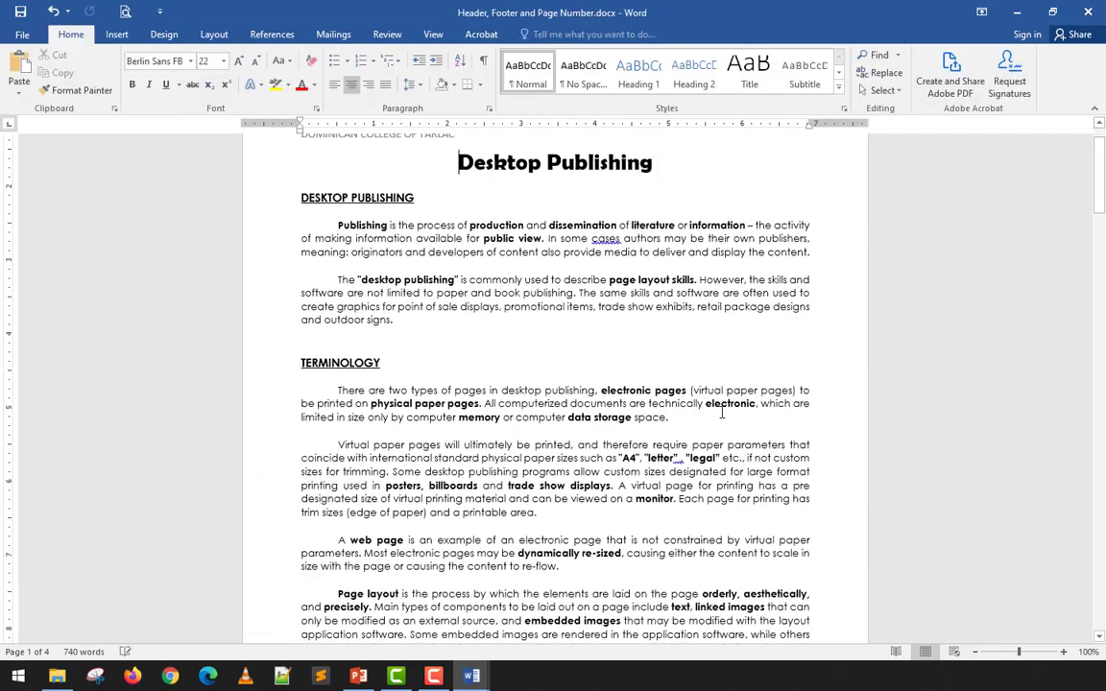
scroll(454, 290, "down", 5)
scroll(432, 321, "up", 9)
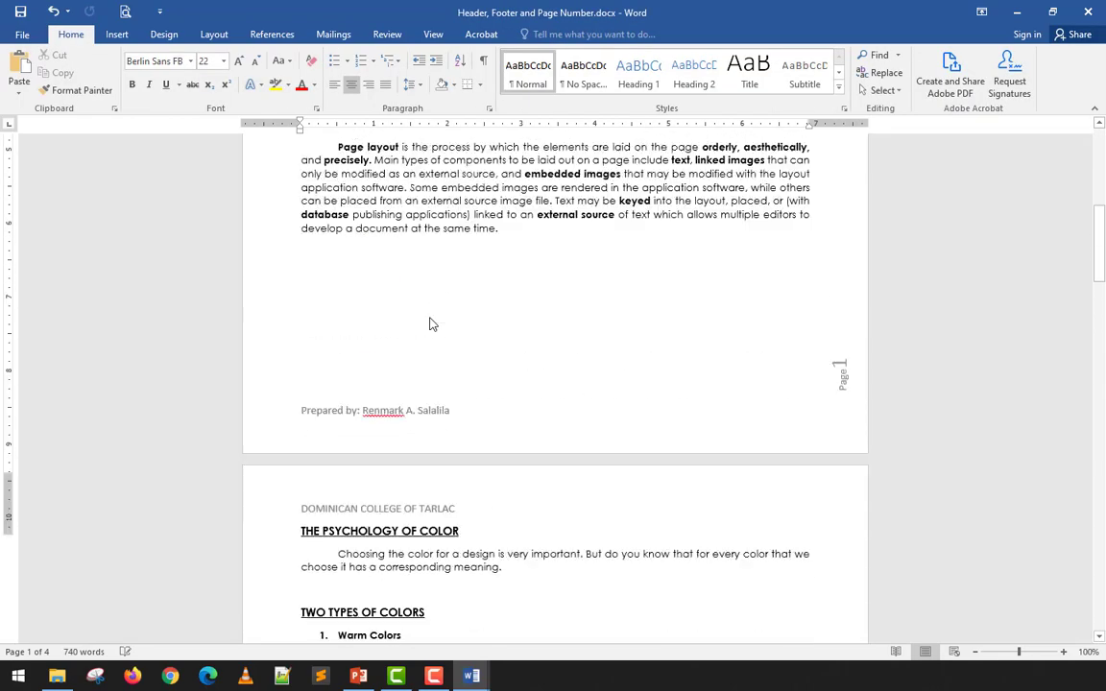
scroll(430, 318, "up", 5)
scroll(461, 210, "down", 10)
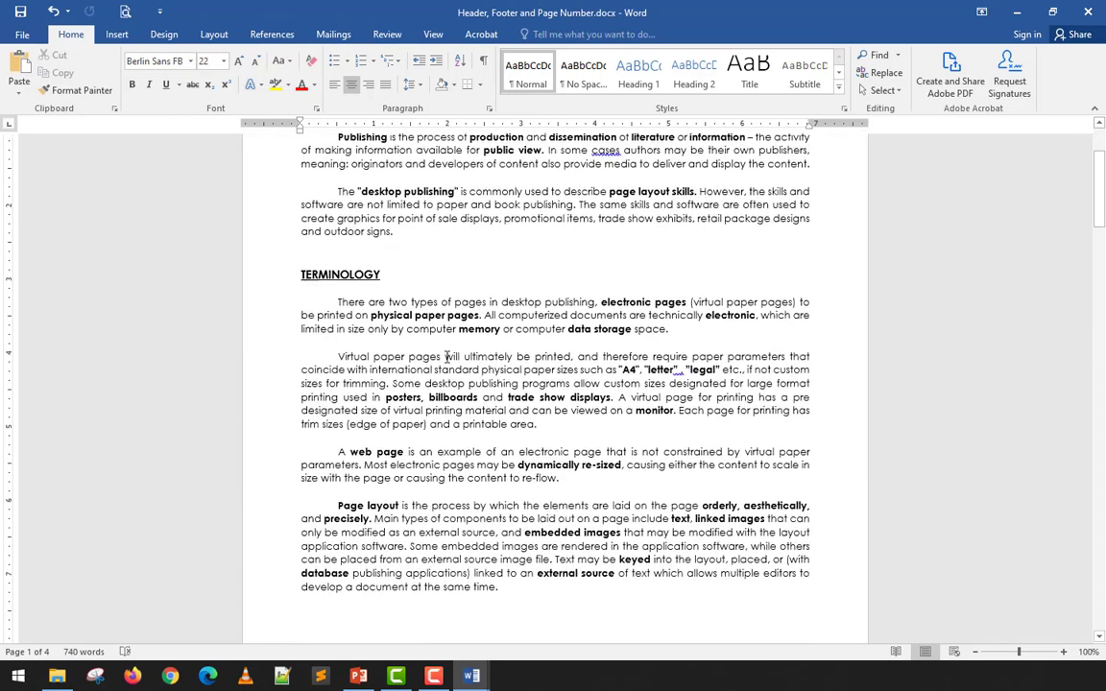
scroll(423, 431, "down", 2)
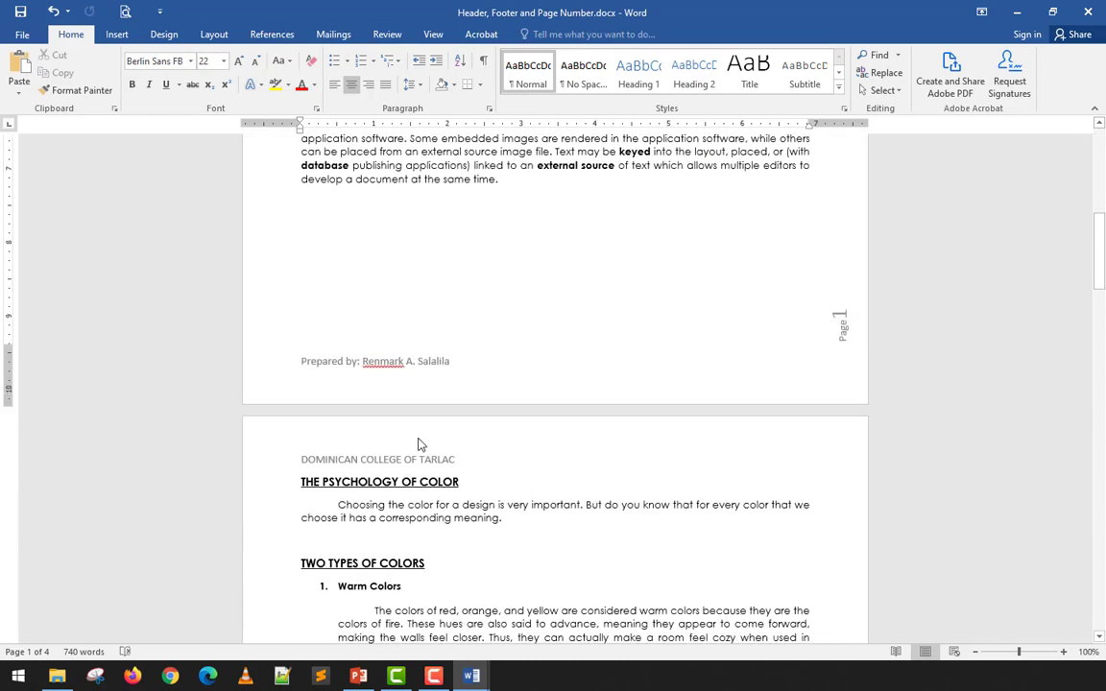
scroll(418, 444, "up", 12)
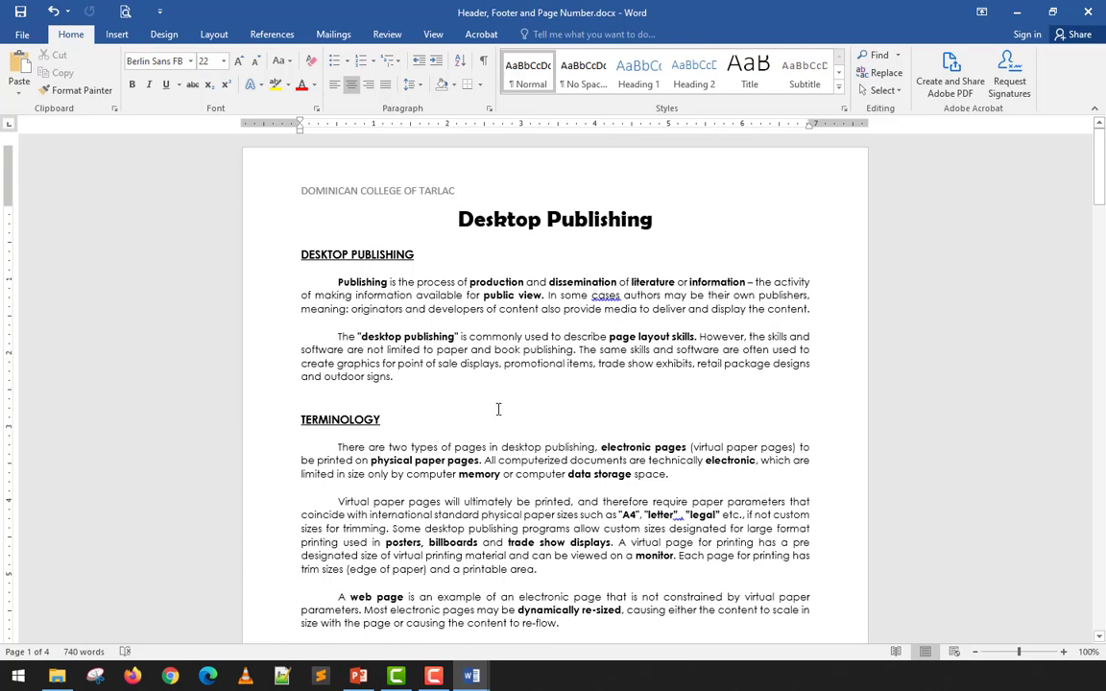
scroll(498, 409, "down", 9)
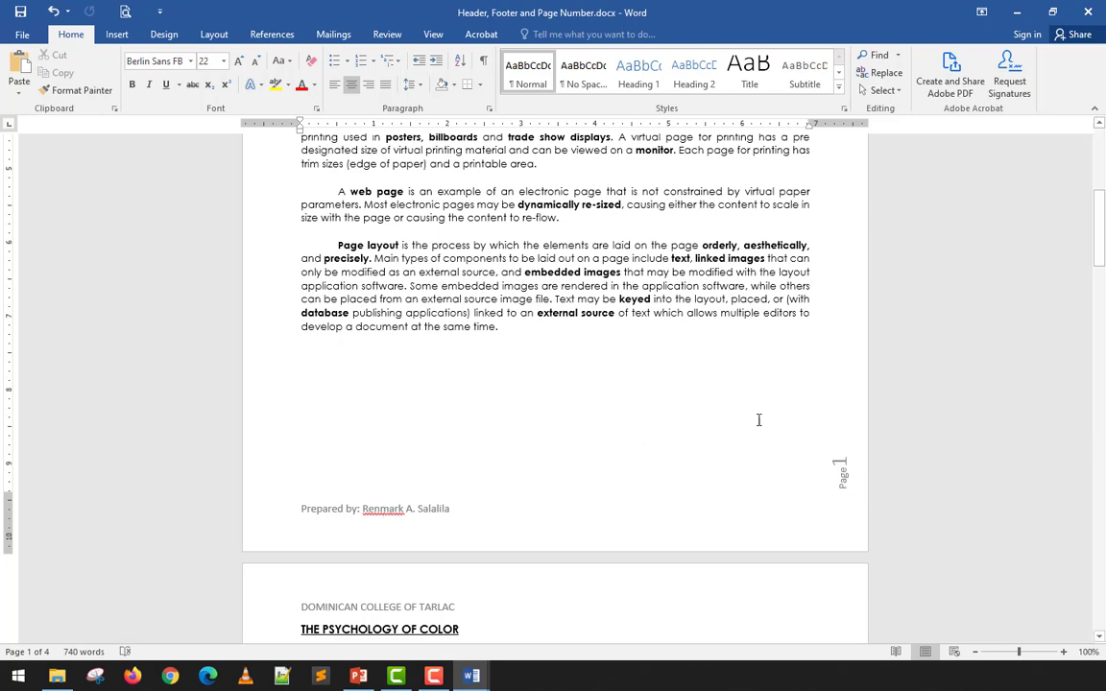
left_click(116, 34)
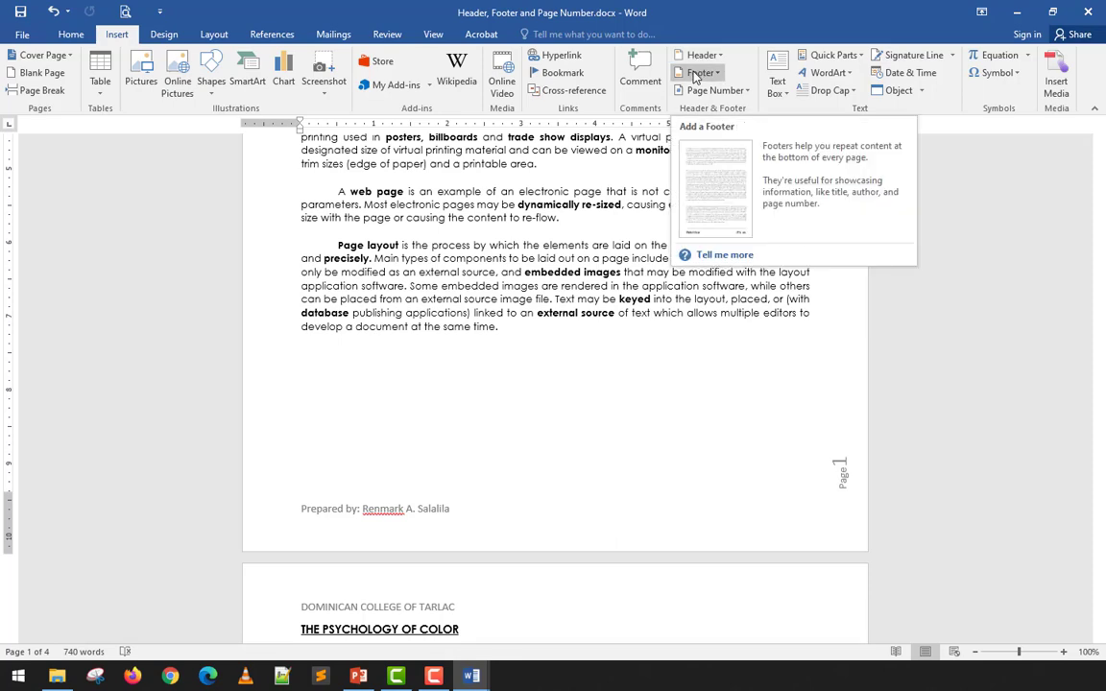
left_click(710, 90)
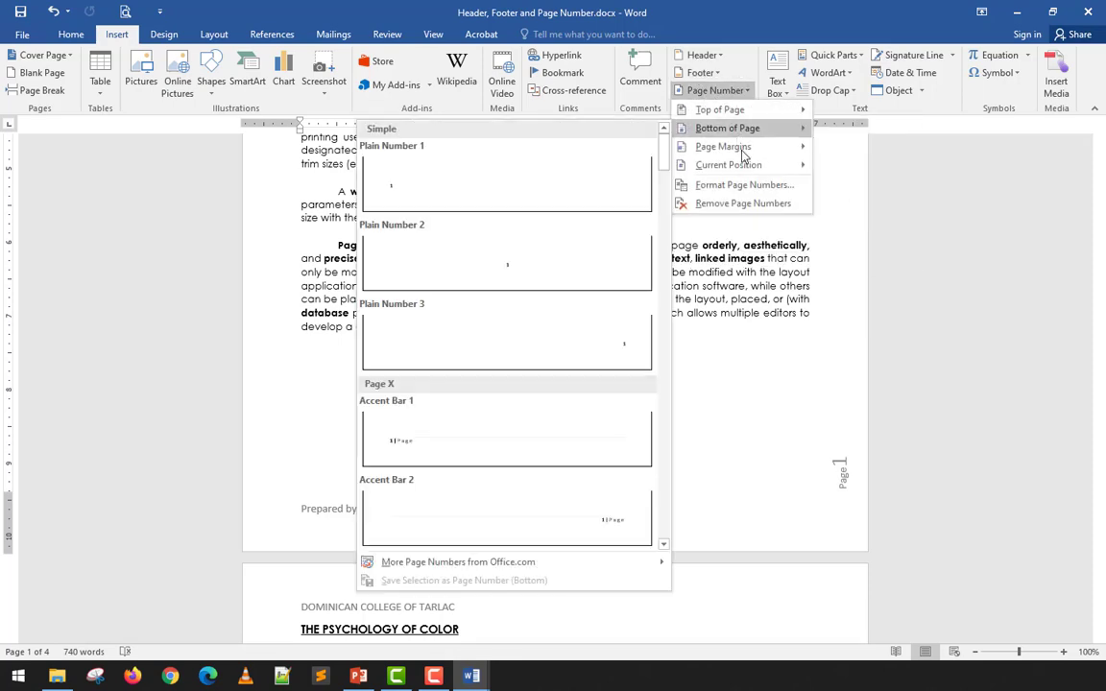
left_click(751, 11)
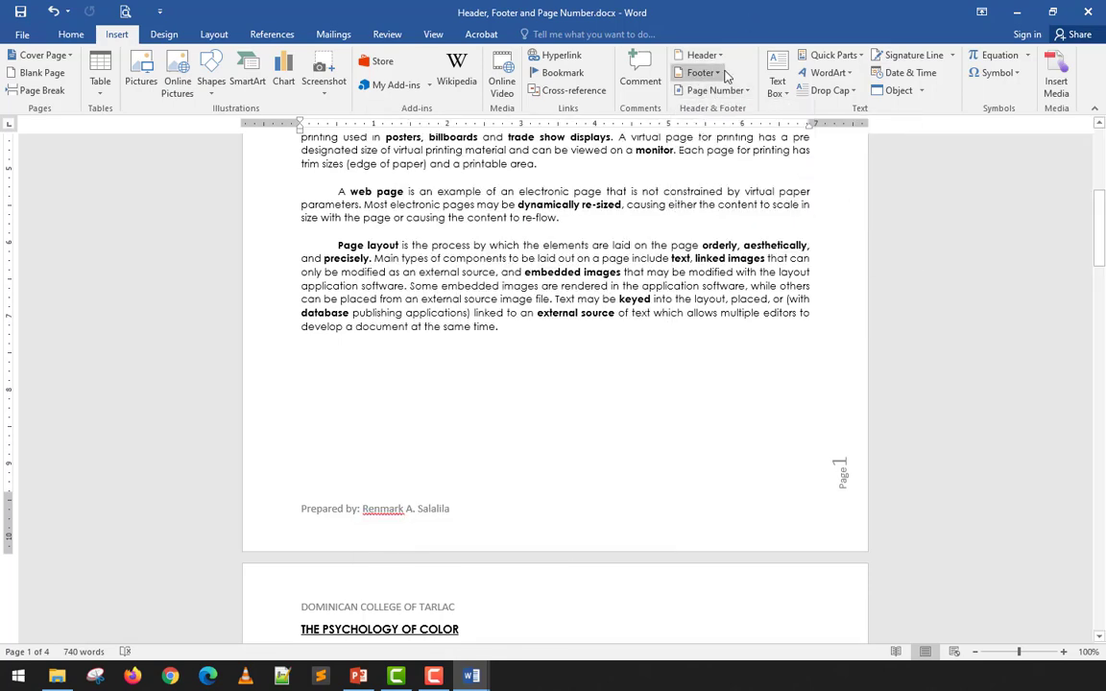
scroll(408, 504, "up", 7)
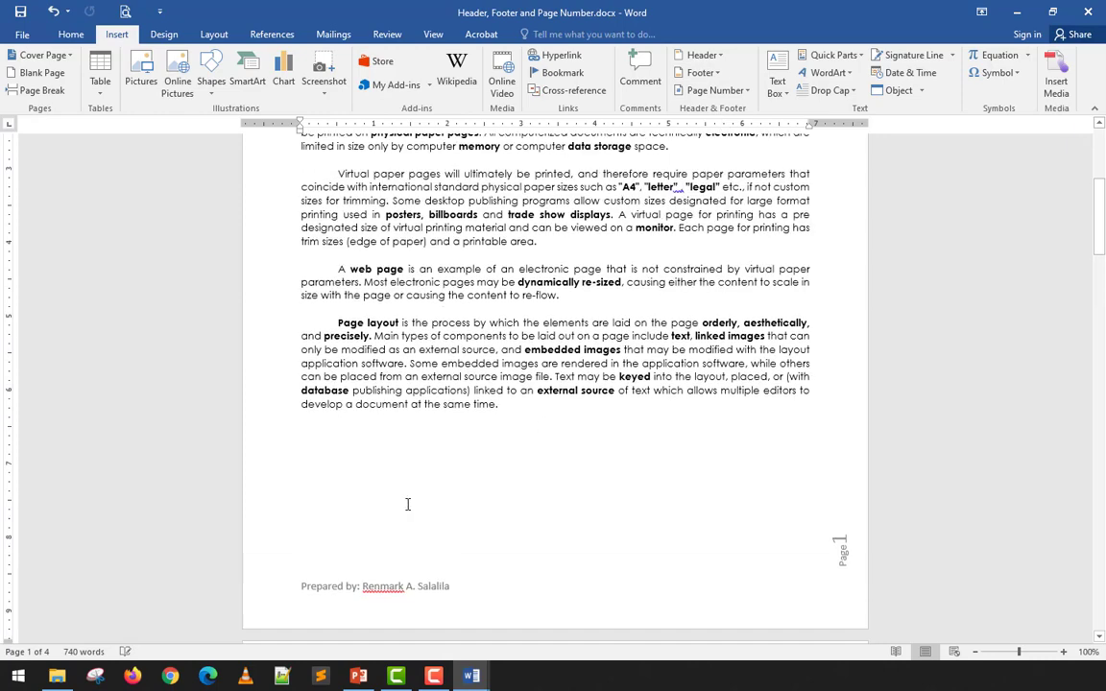
scroll(408, 504, "up", 1)
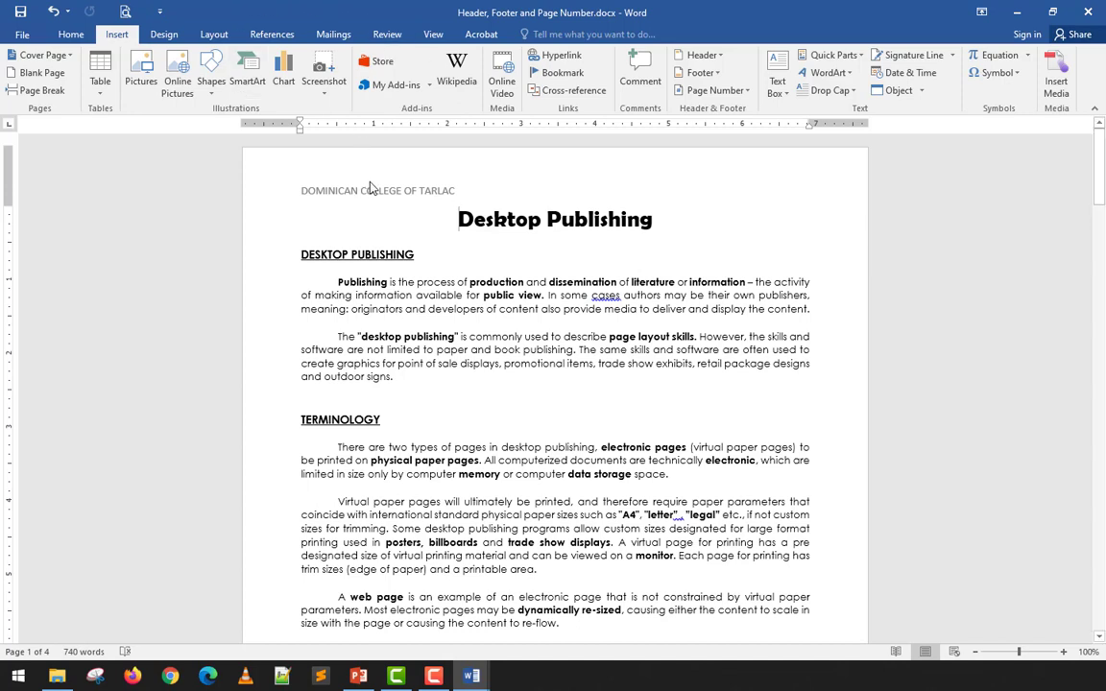
left_click(70, 34)
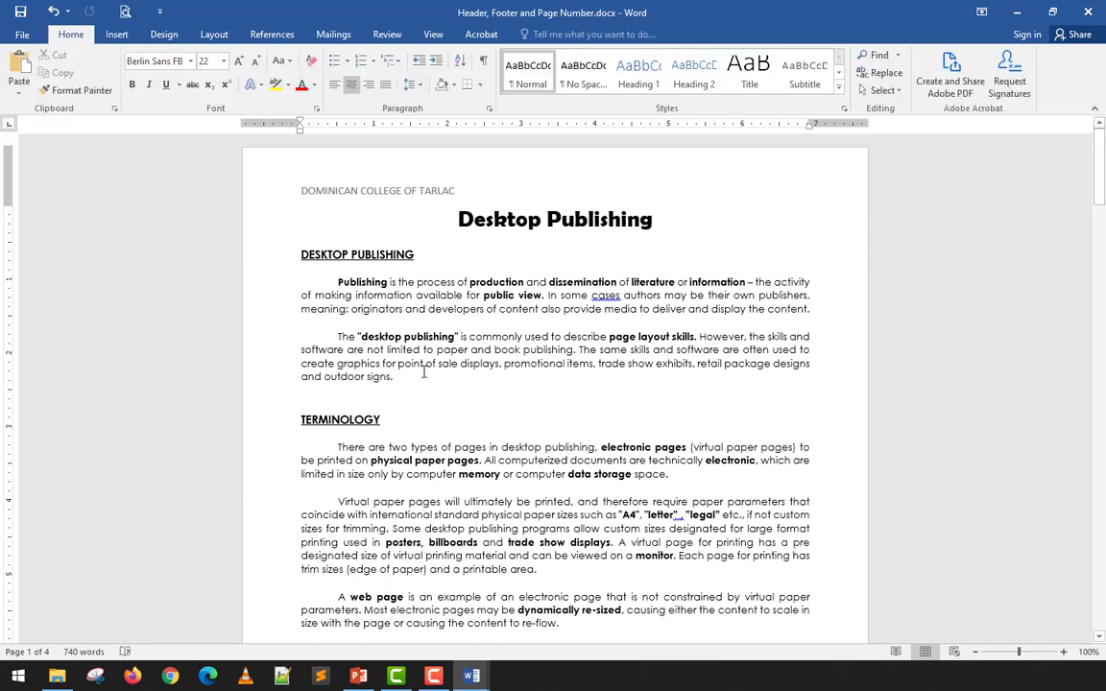
left_click(454, 407)
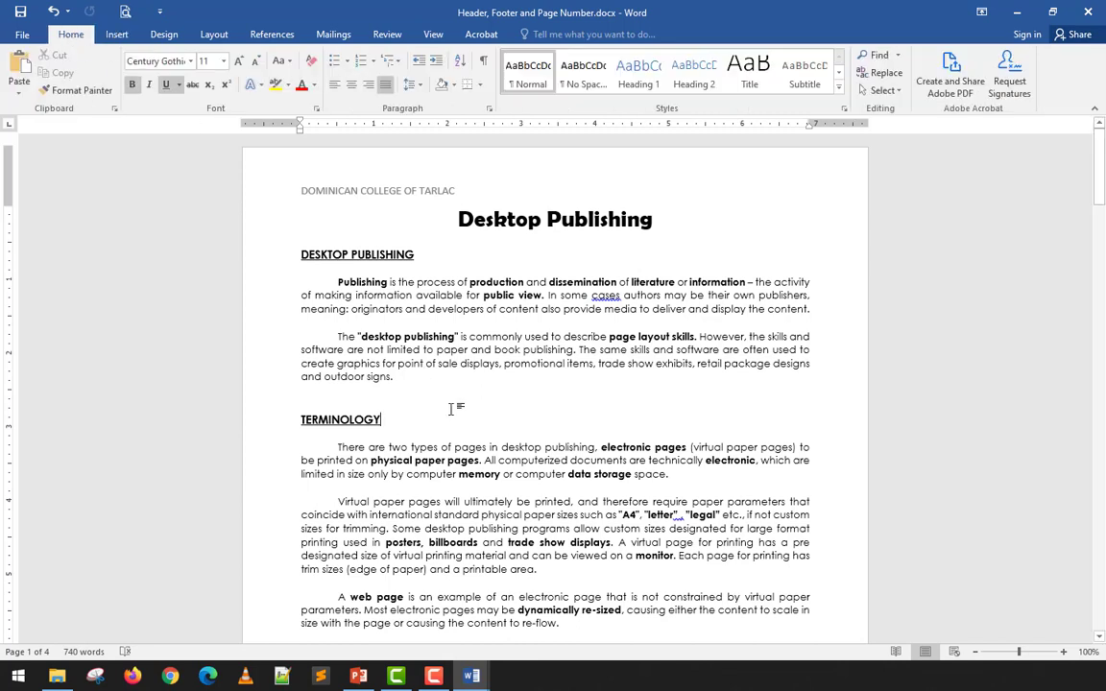
left_click(116, 35)
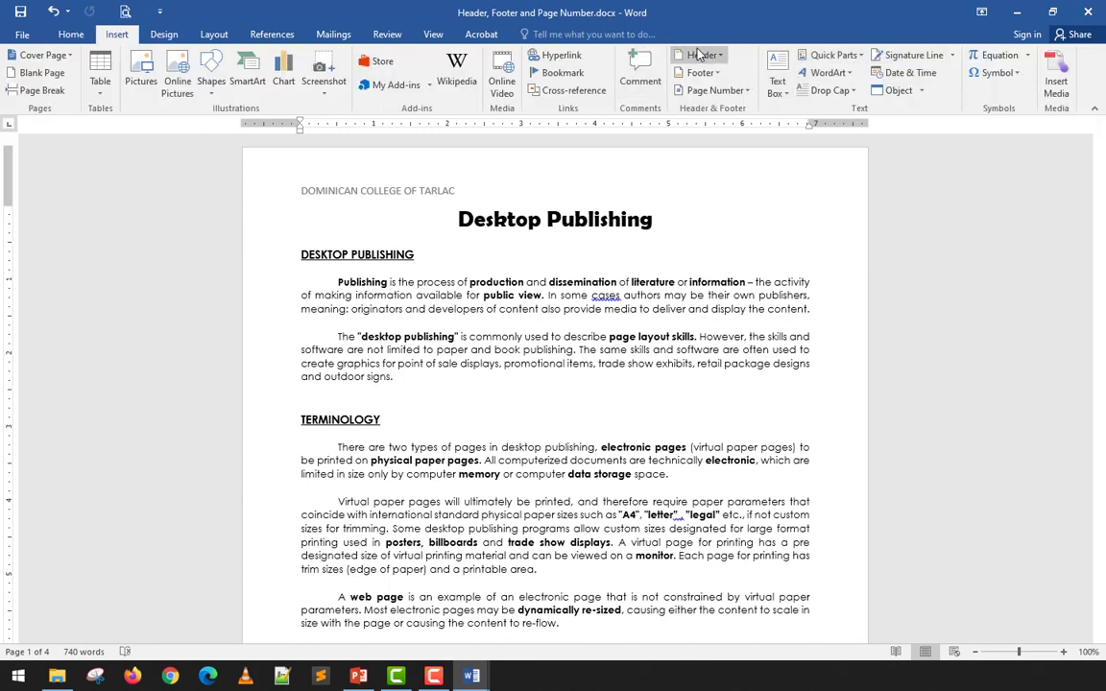
left_click(62, 36)
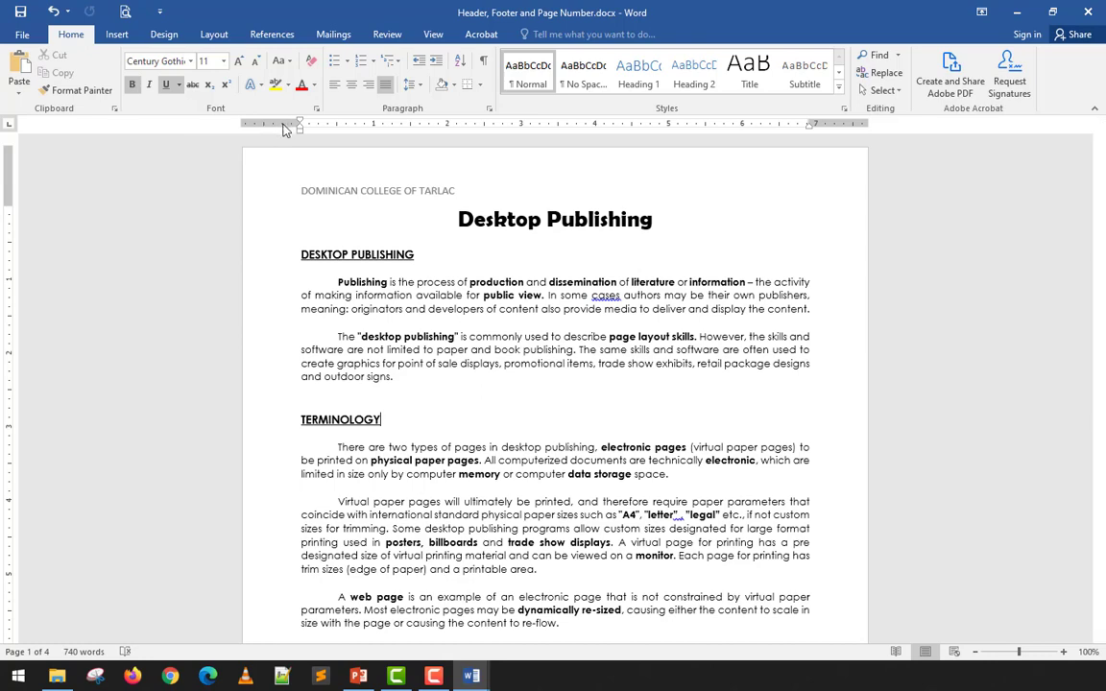
left_click(624, 215)
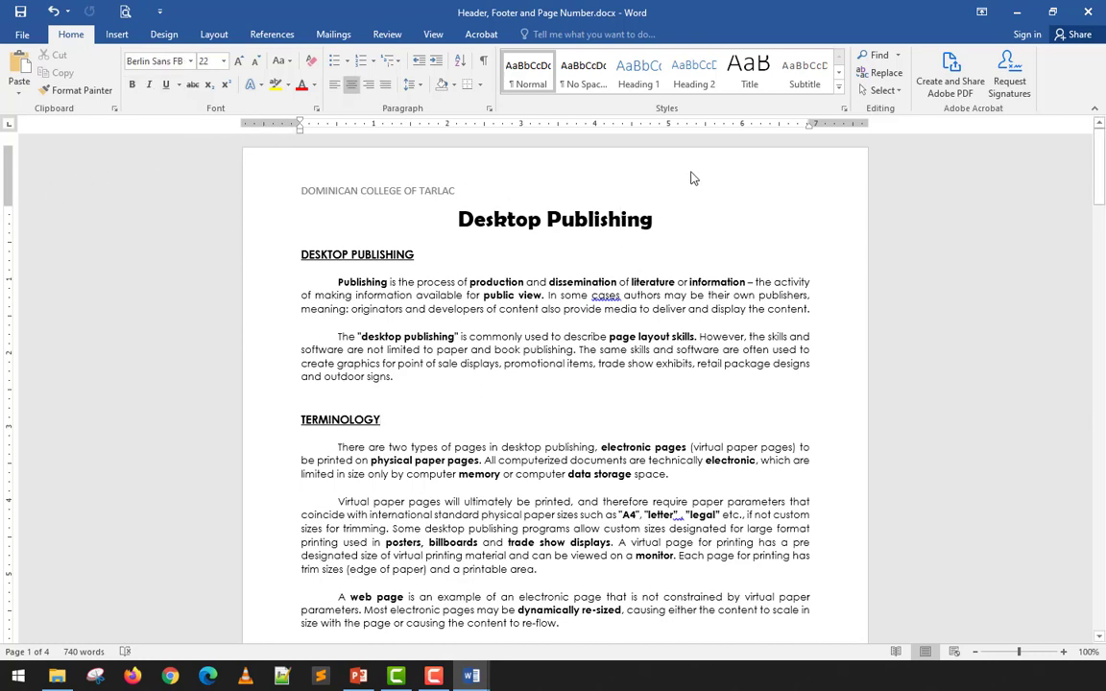
scroll(691, 178, "down", 15)
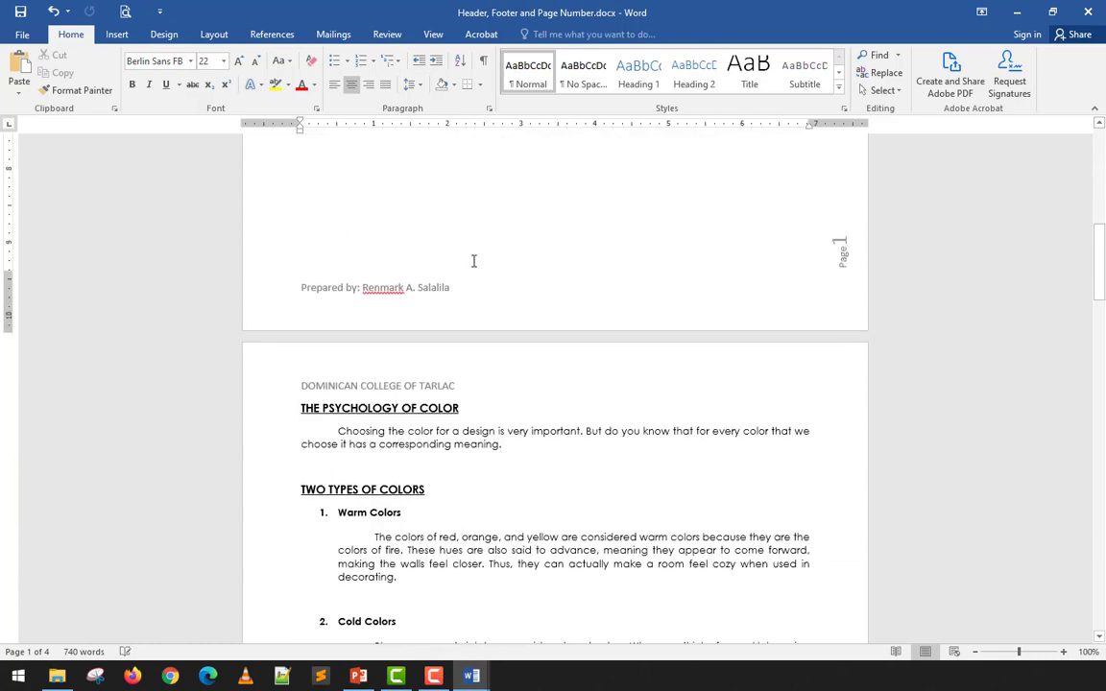
scroll(466, 290, "up", 15)
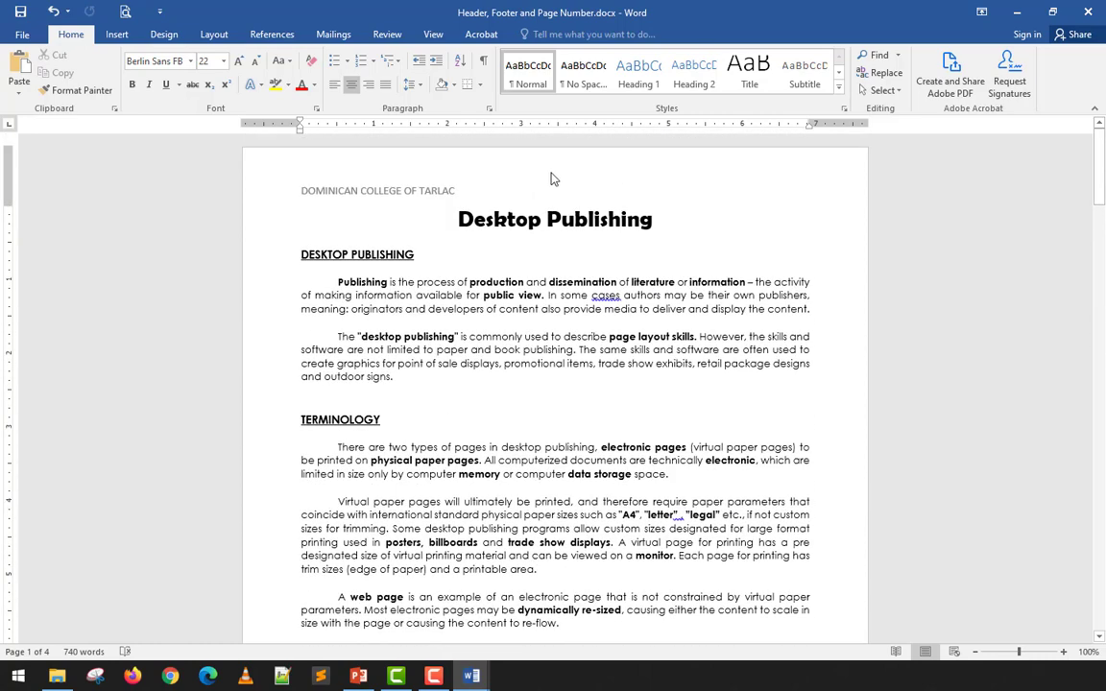
- Reopen the header and add the address line 'Capas 2315' below the college name
double_click(552, 176)
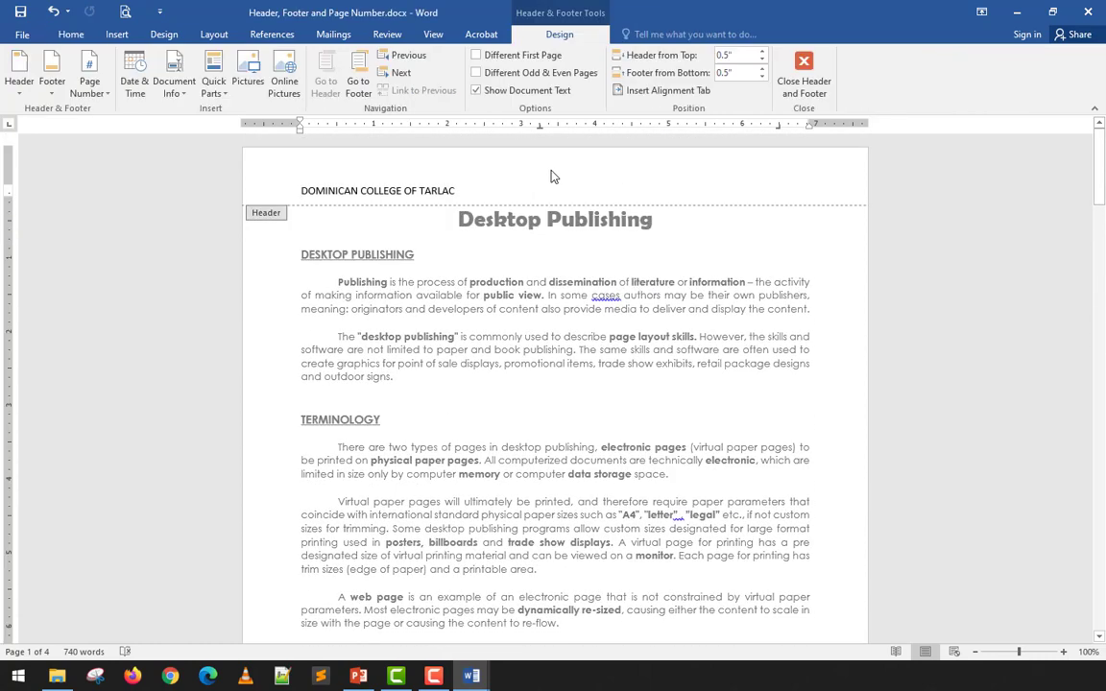
double_click(542, 348)
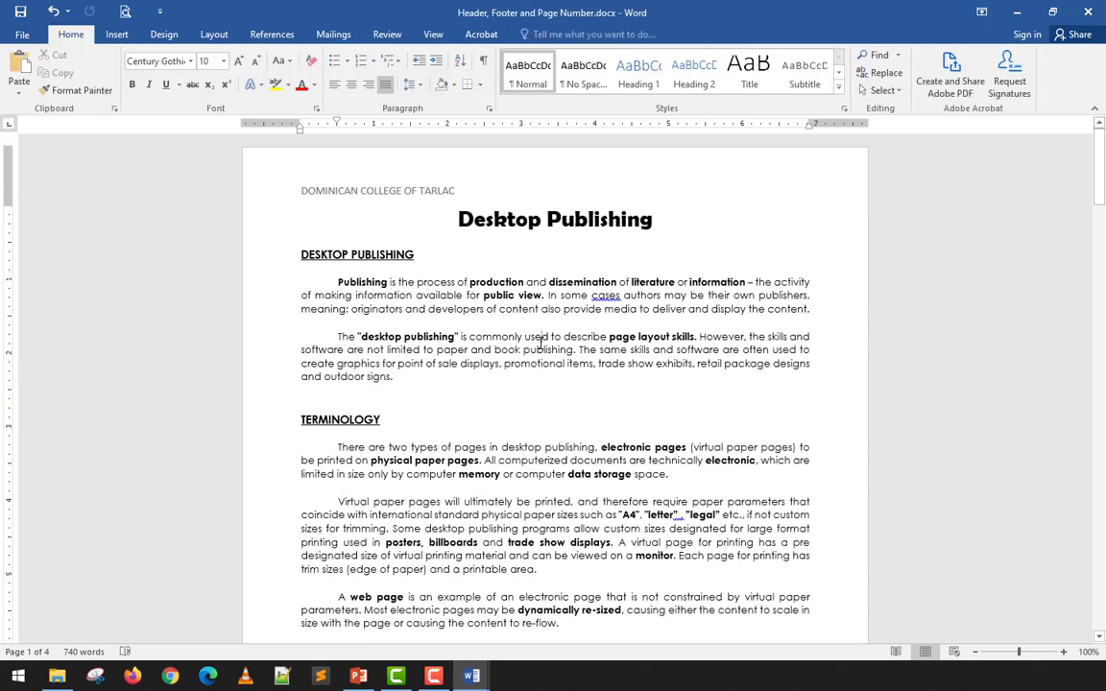
double_click(514, 188)
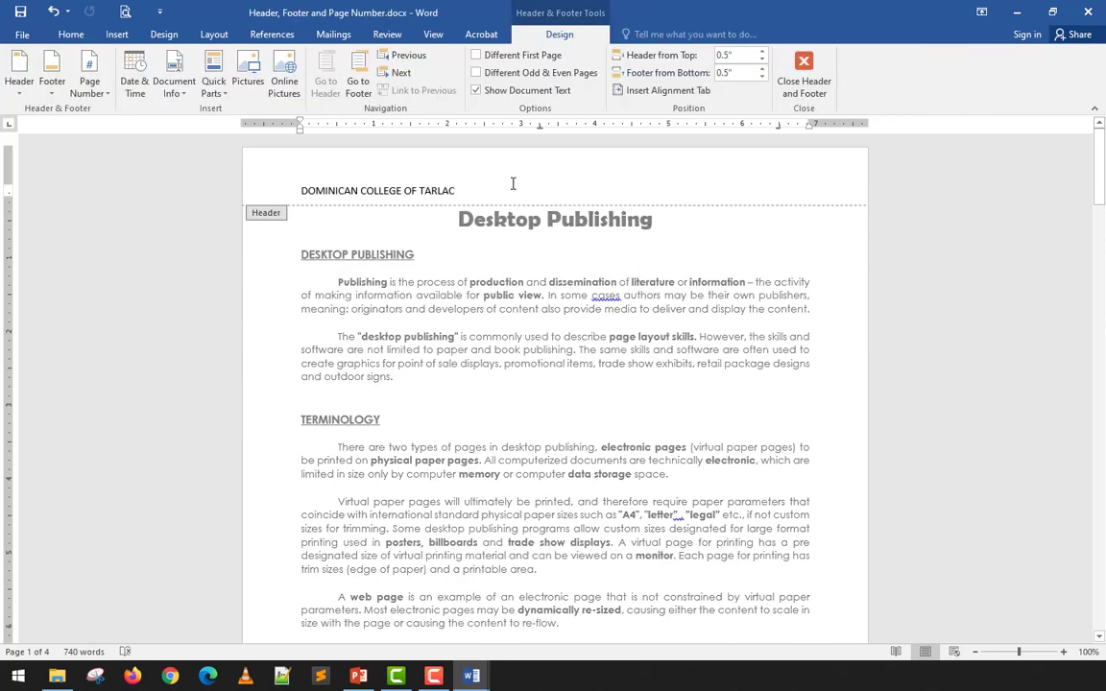
key("Return")
type("Capas 2315 Tarlac, Philippines")
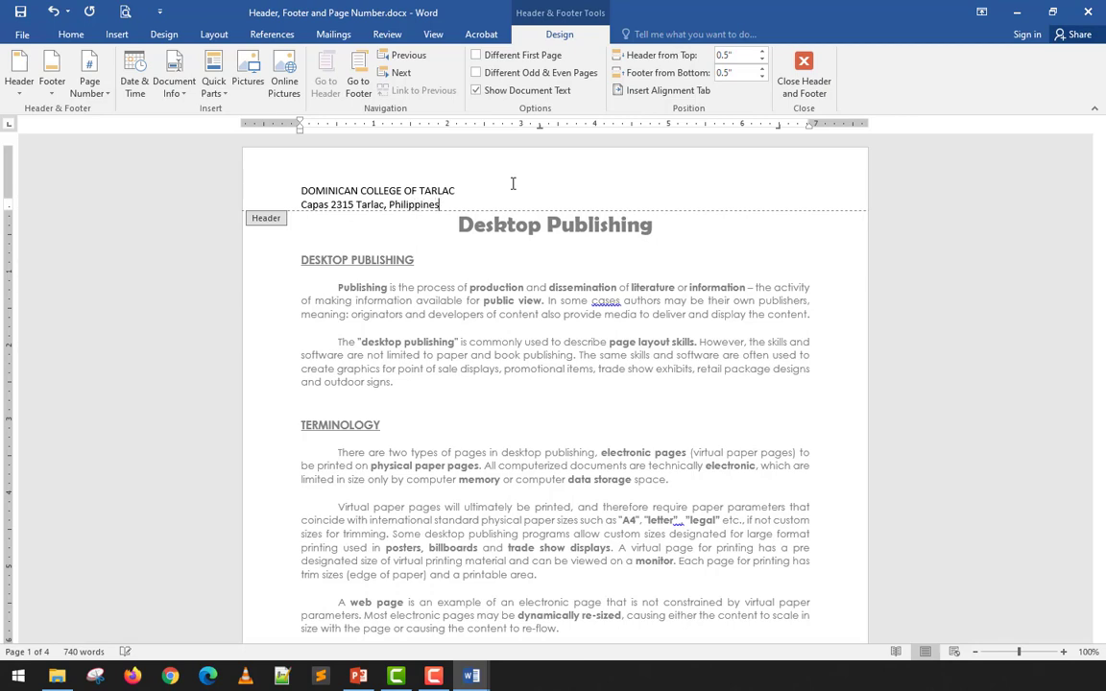
- Add a Lecturers Guide line with 'Desktop Publishing' tabbed to its right end
key("Return")
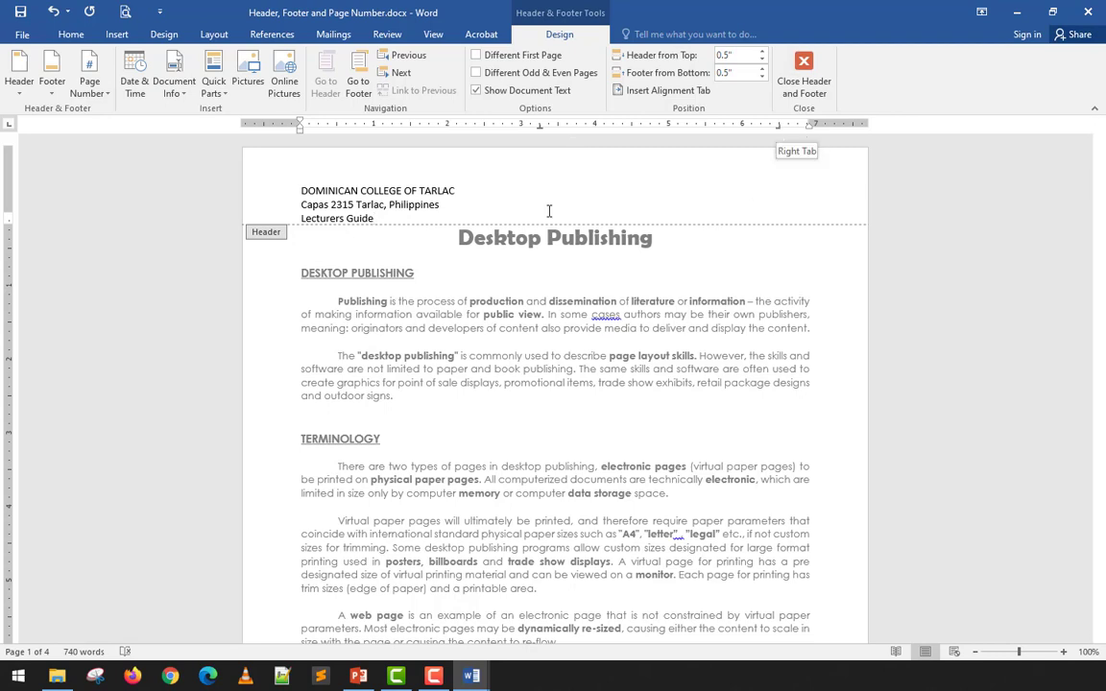
key("Tab")
key("Tab")
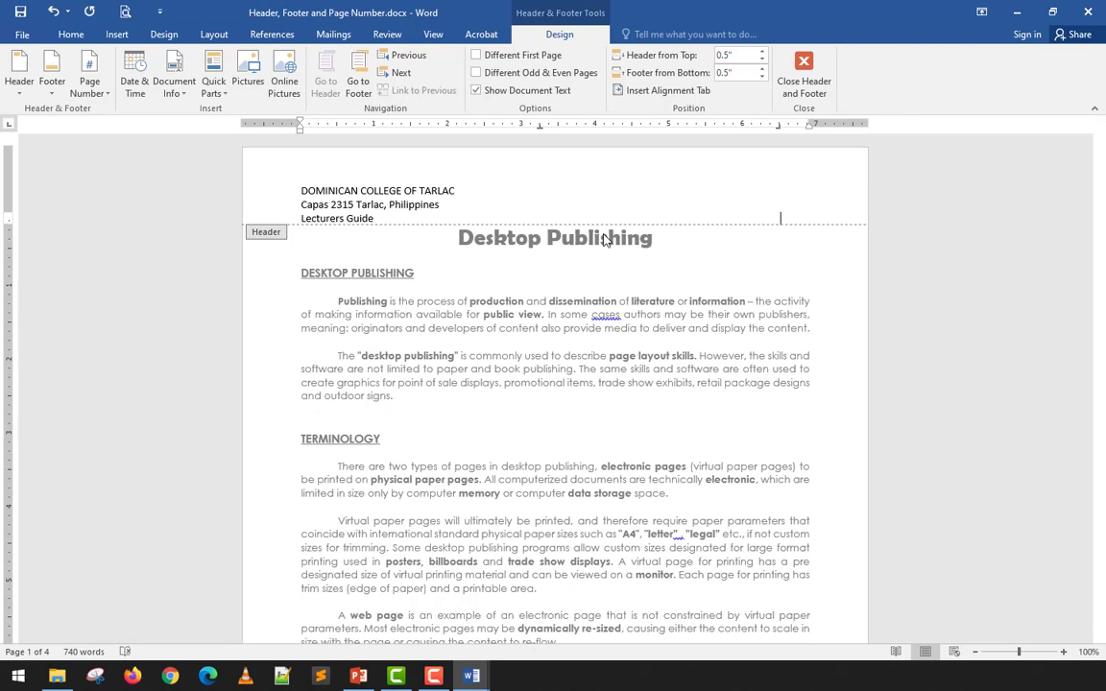
key("ctrl+z")
key("Tab")
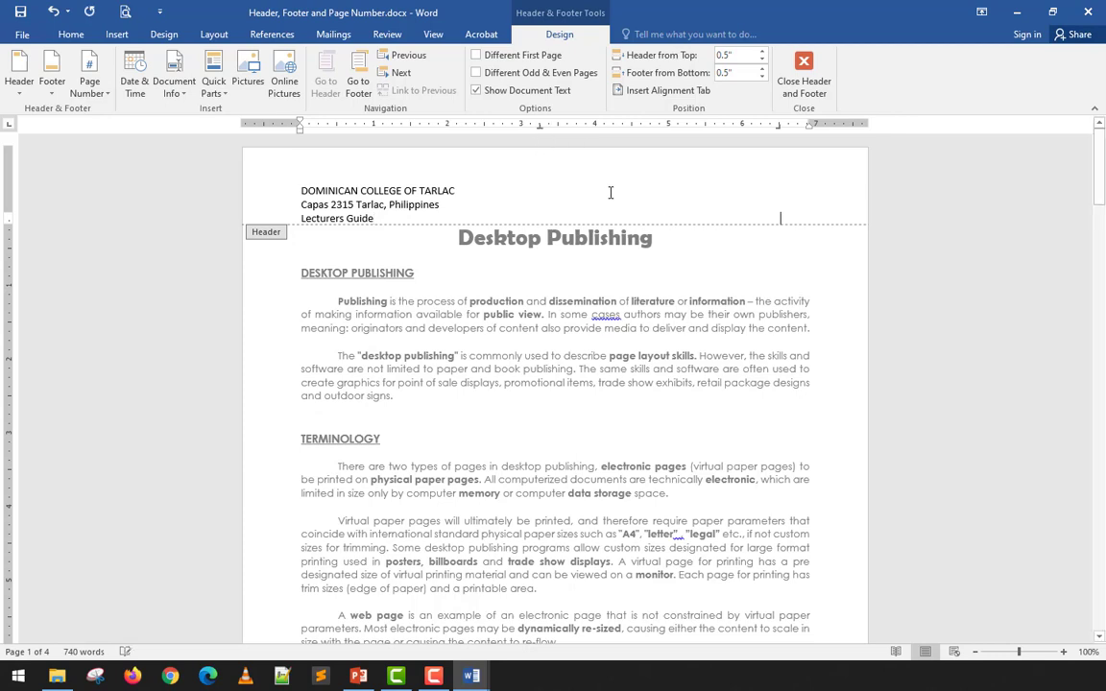
type("Des")
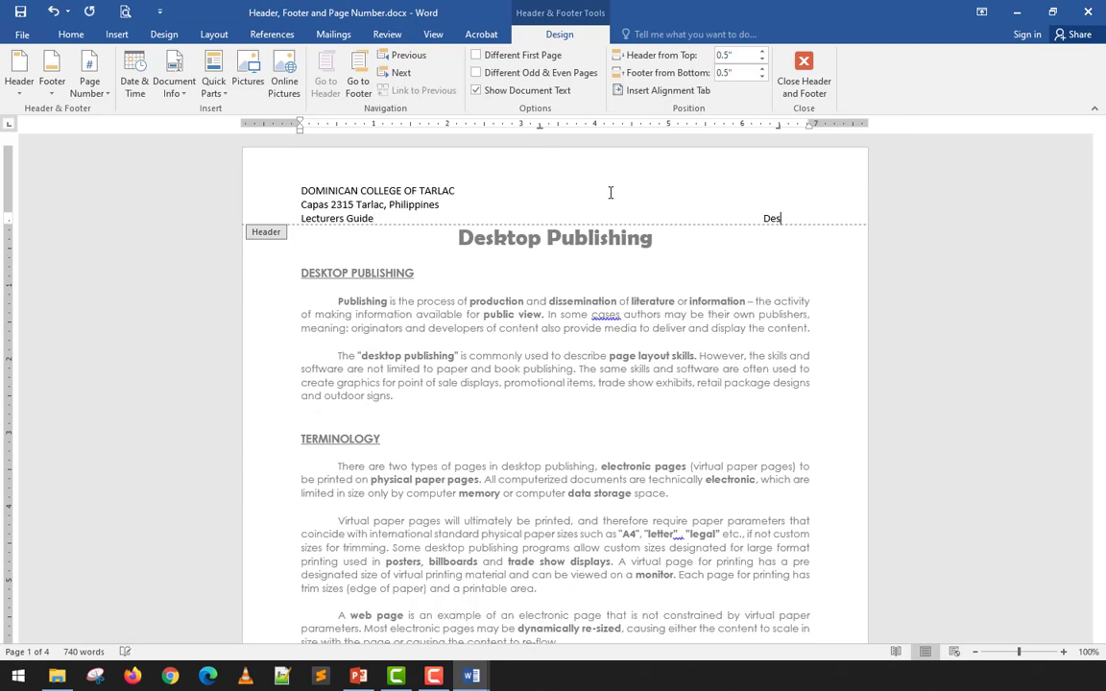
type("ktop Publishng")
key("Left")
type("i")
key("End")
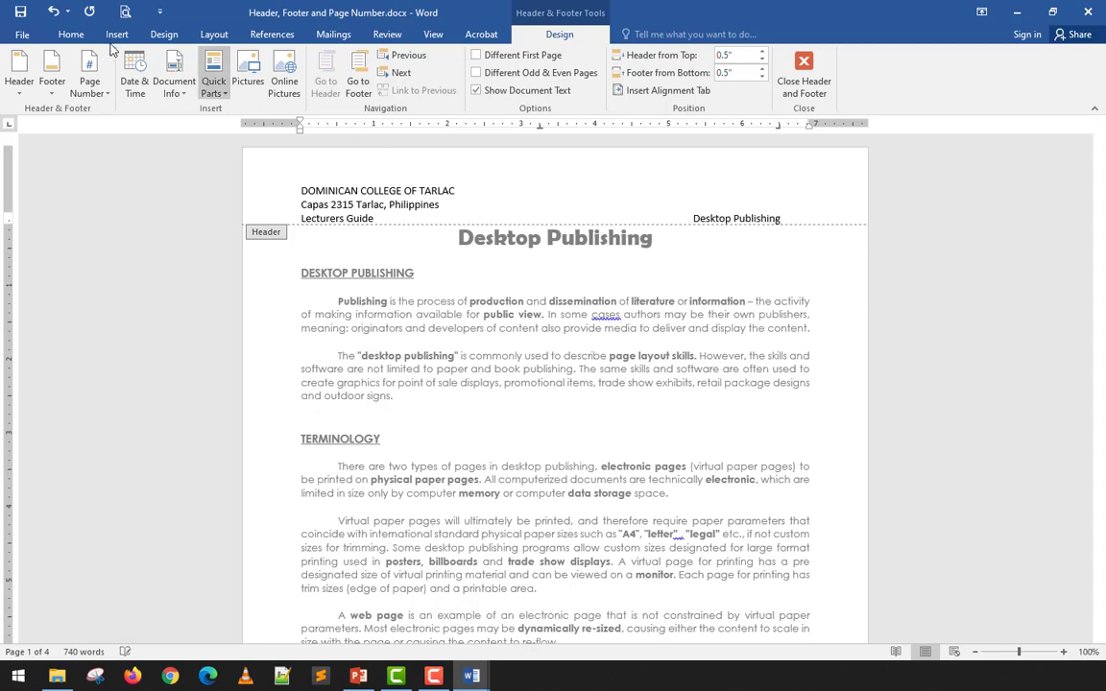
- Give the Lecturers Guide header line a 1½ pt bottom border through Borders and Shading
left_click(66, 34)
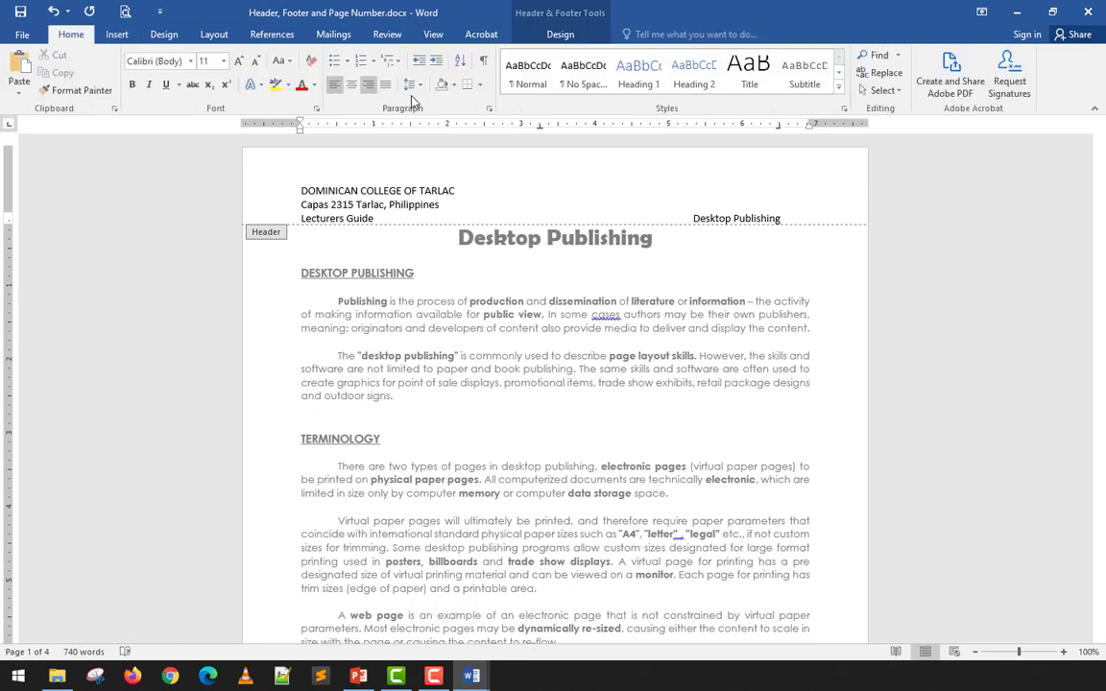
left_click(481, 86)
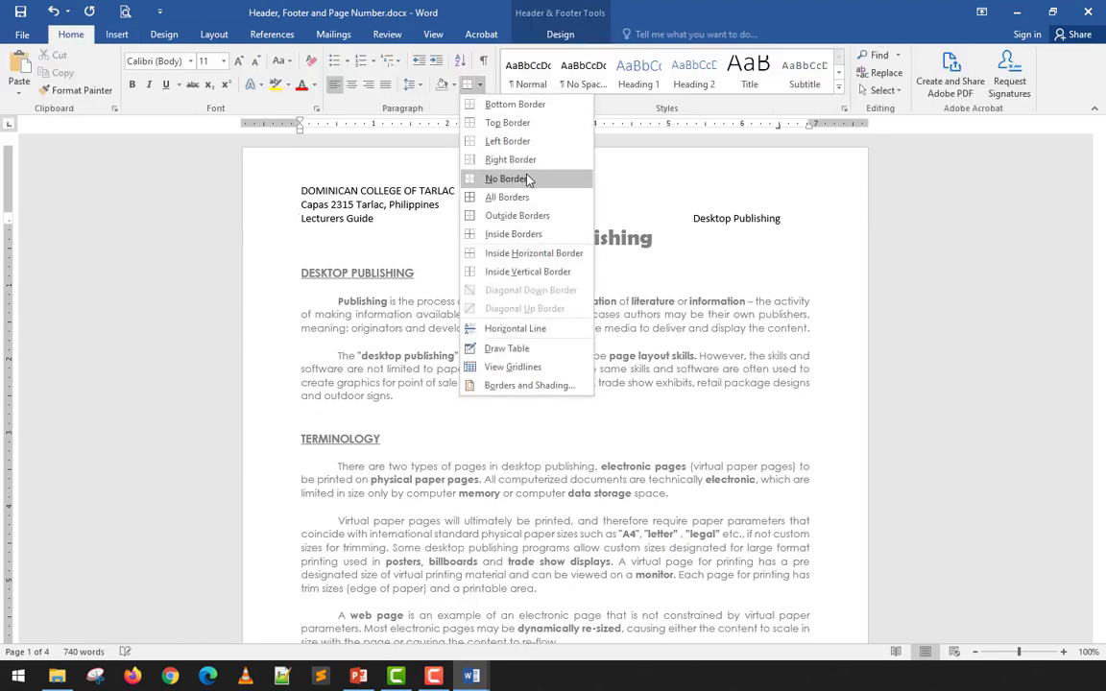
left_click(506, 104)
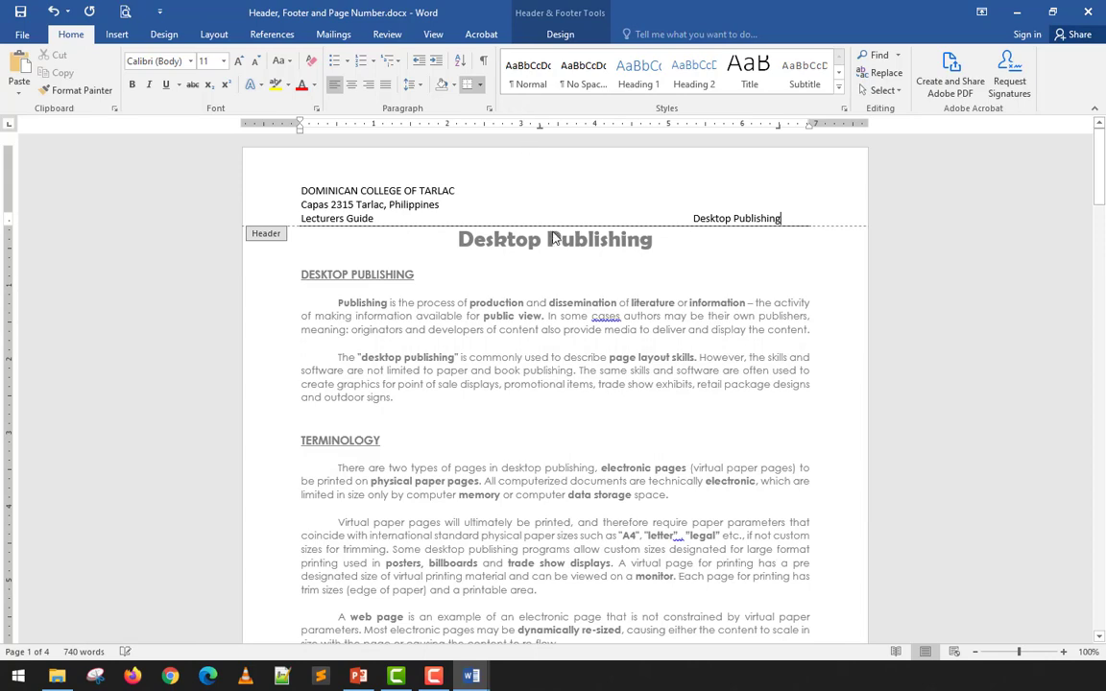
left_click(480, 86)
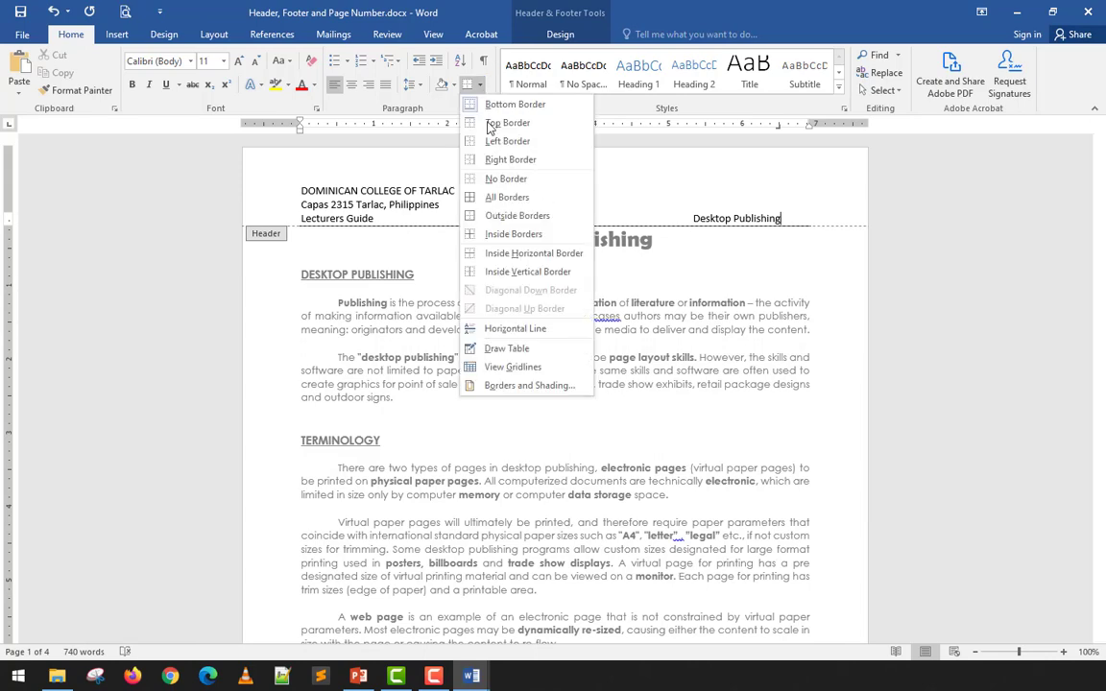
left_click(530, 386)
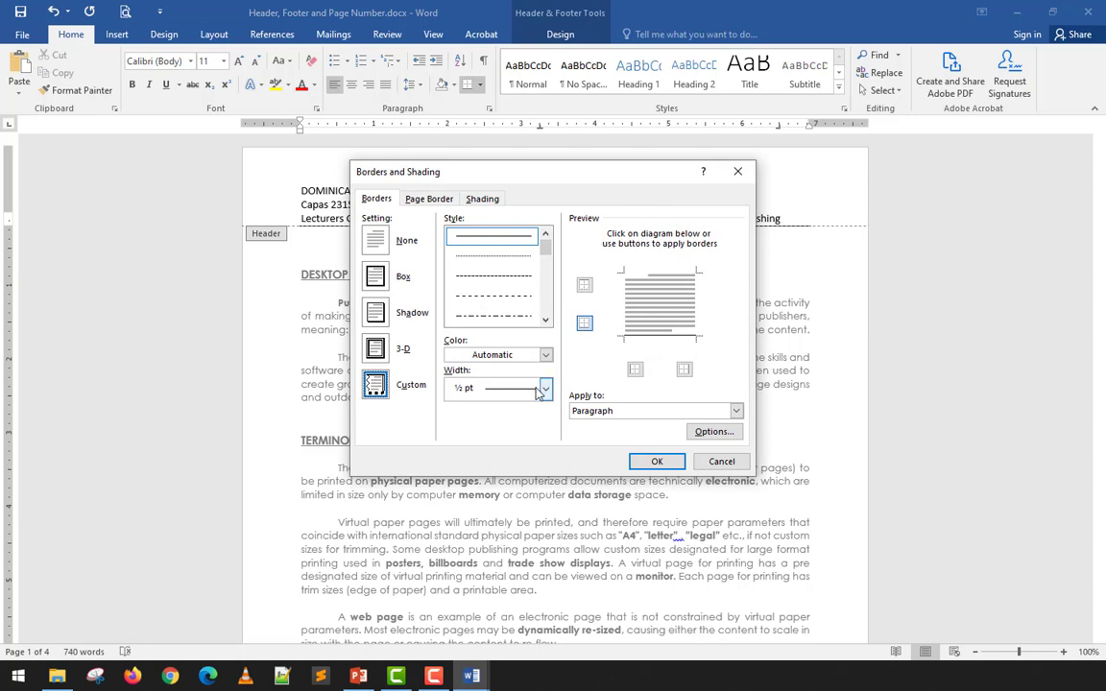
left_click(544, 387)
left_click(510, 530)
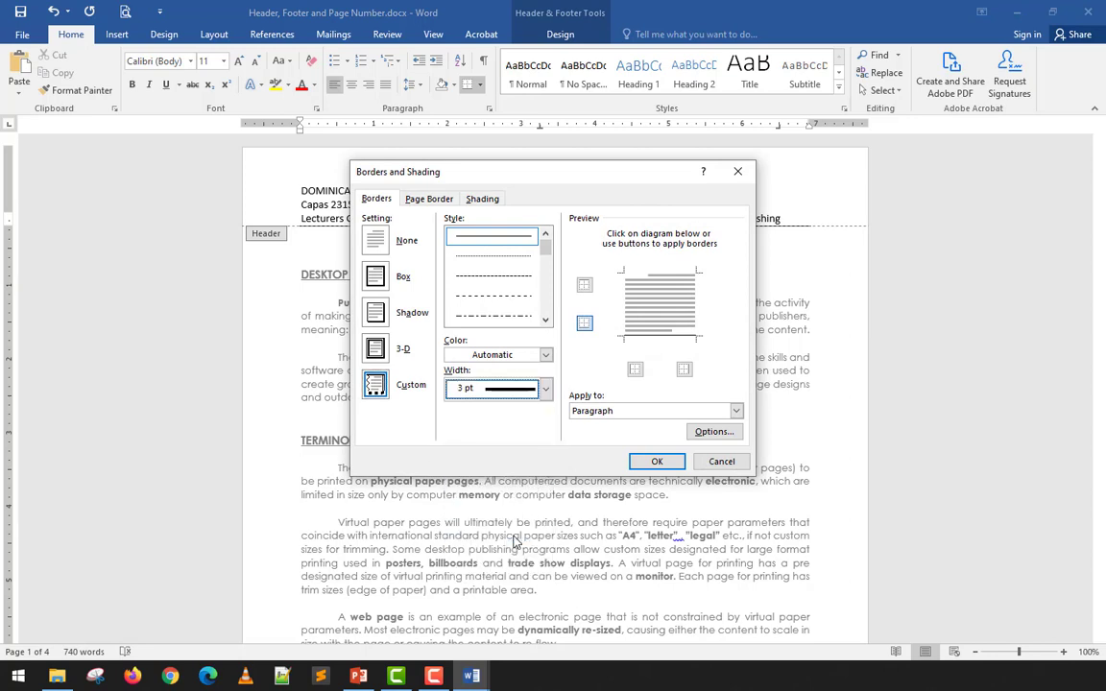
left_click(636, 336)
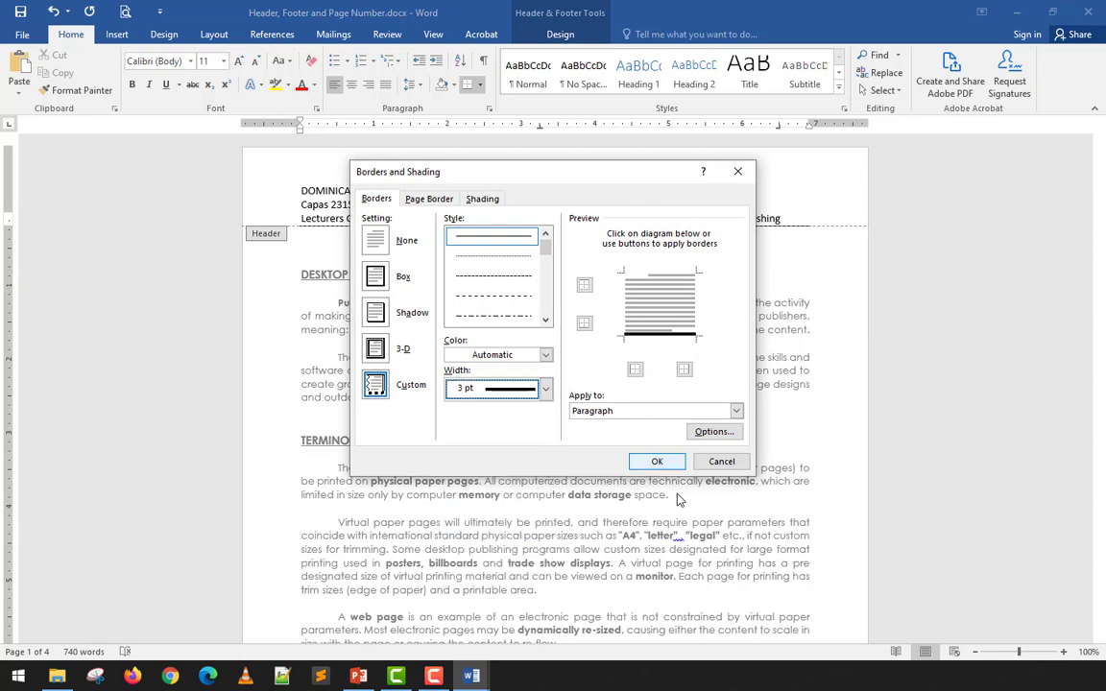
left_click(544, 387)
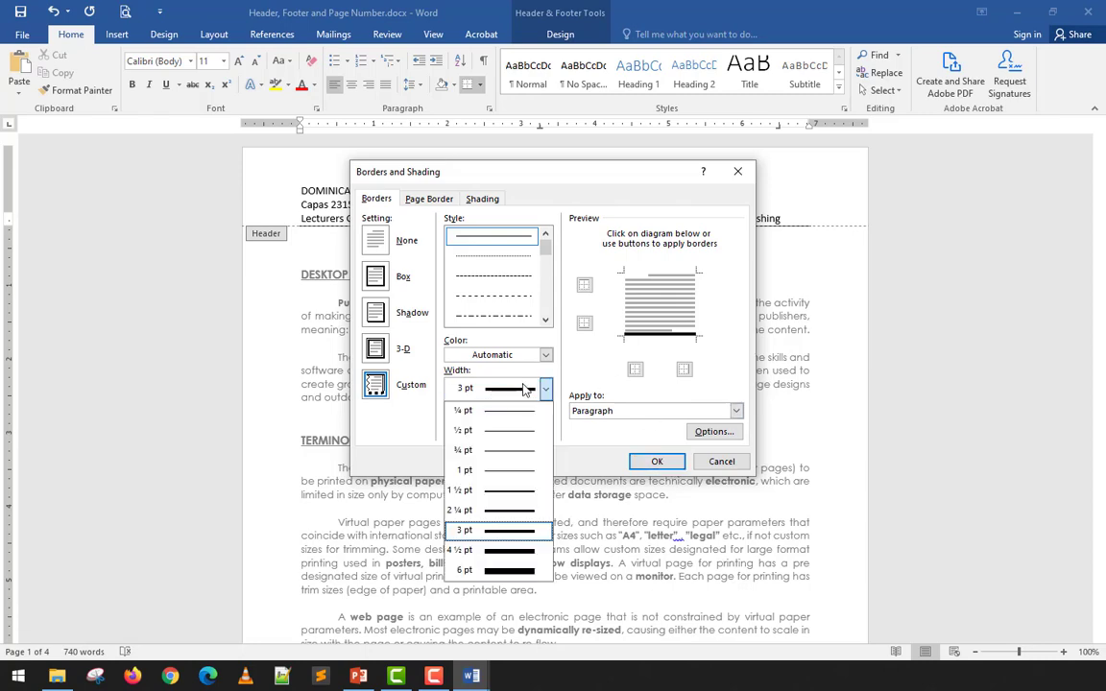
left_click(516, 490)
left_click(582, 322)
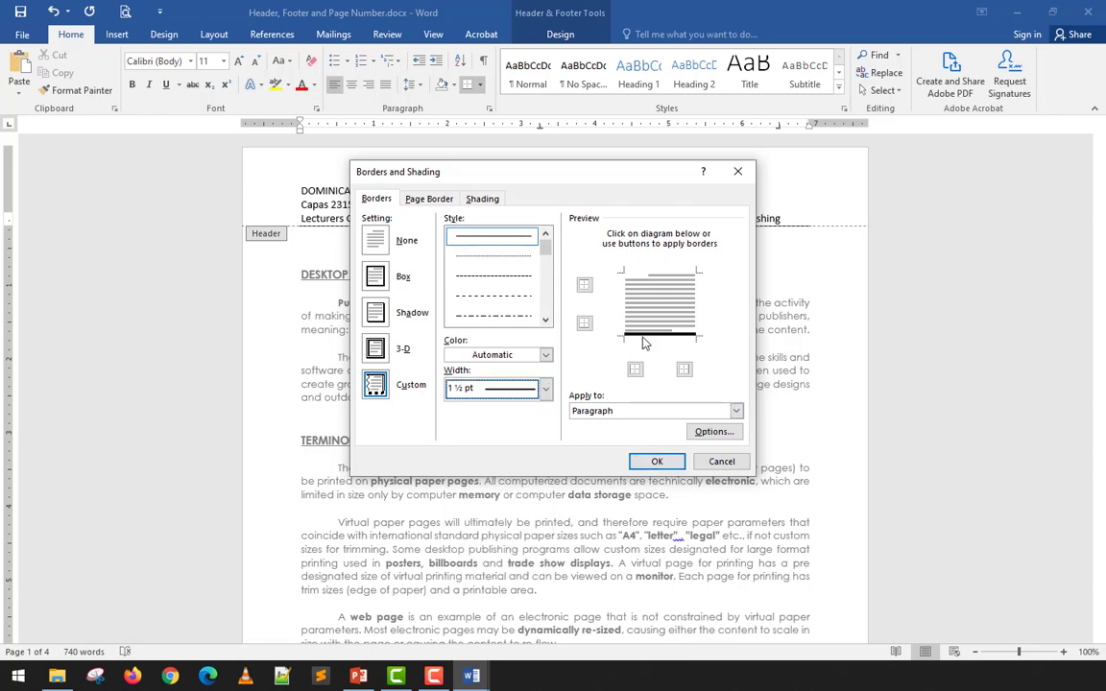
left_click(656, 462)
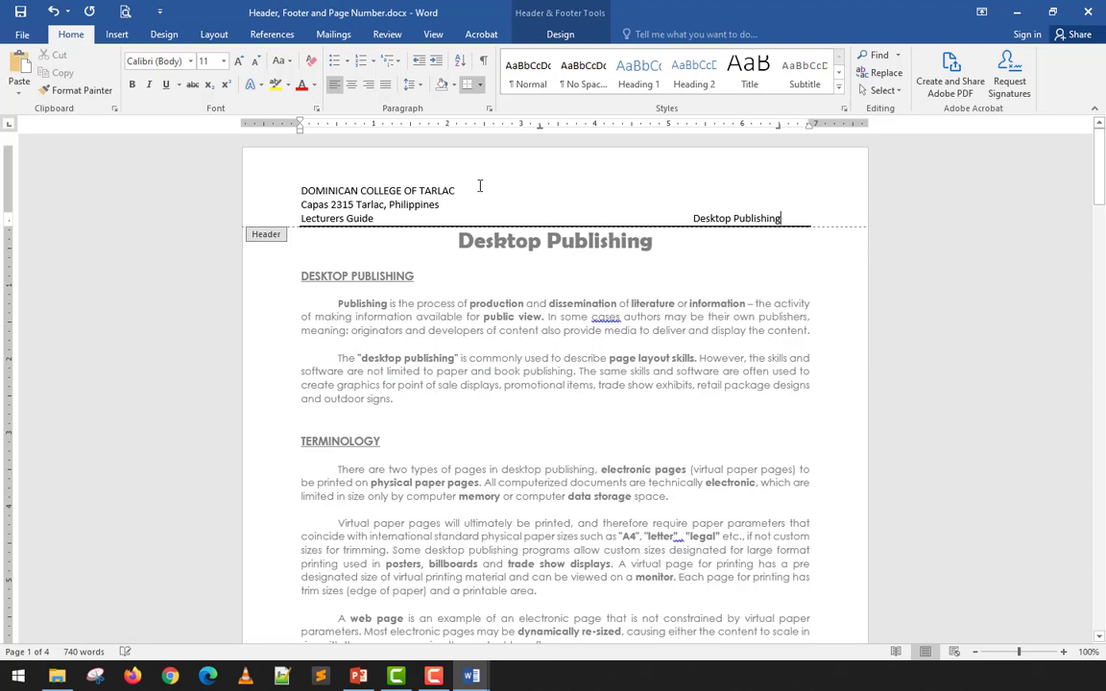
- Center the college name and address, and make DOMINICAN COLLEGE OF TARLAC bold and larger
left_click_drag(461, 195, 299, 189)
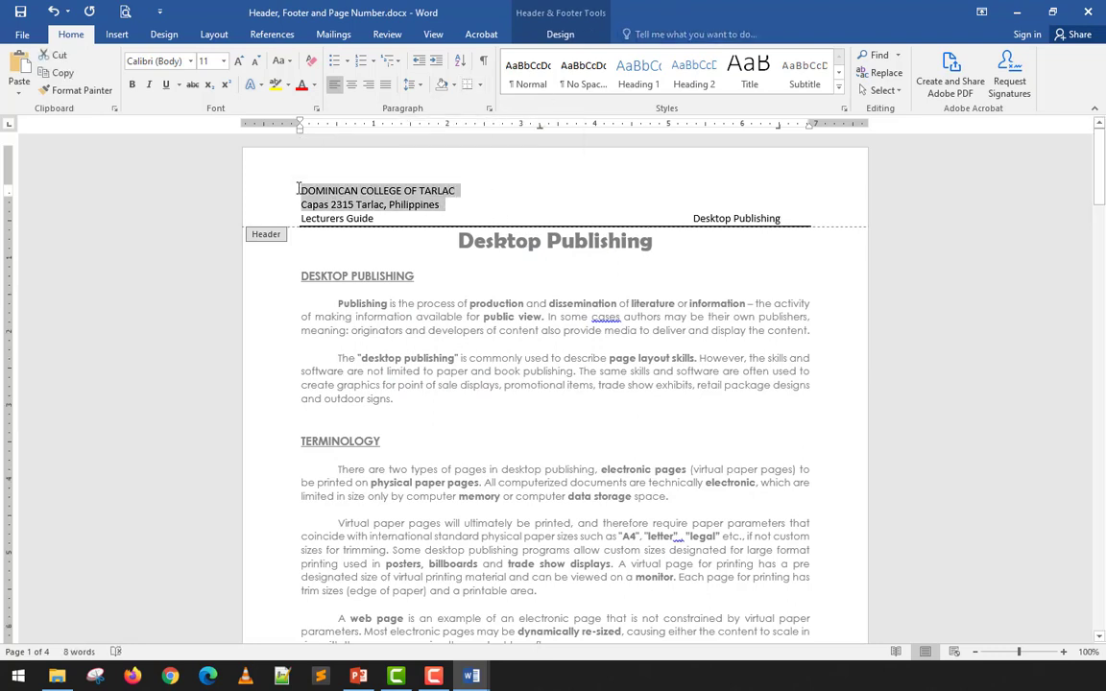
key("ctrl+e")
left_click(650, 211)
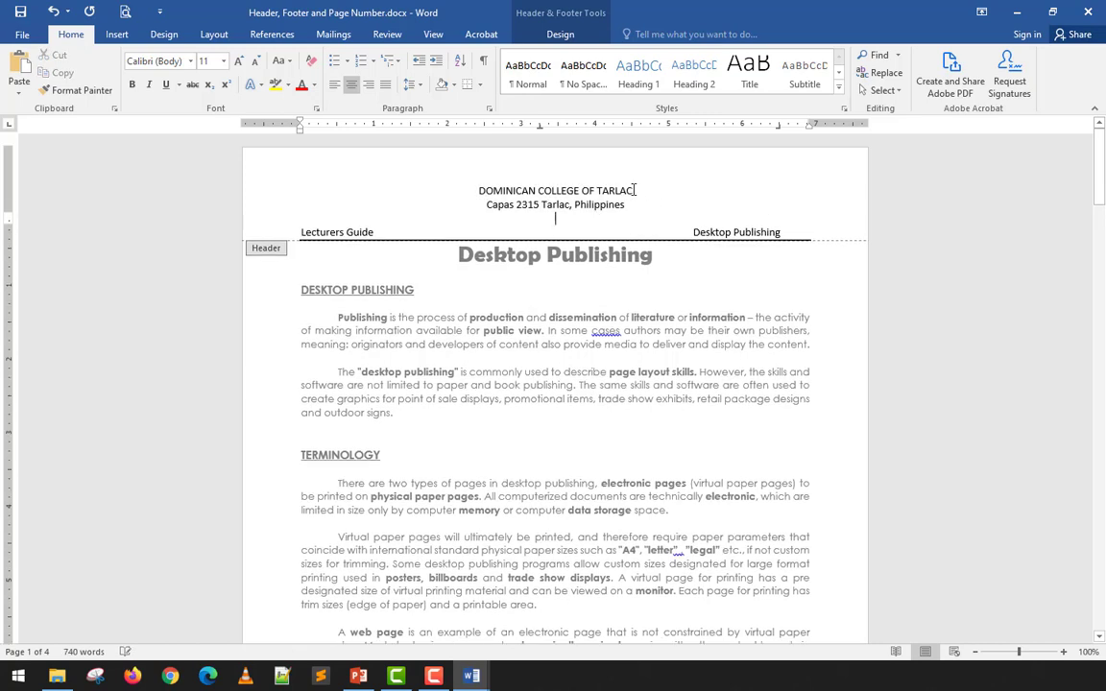
left_click_drag(633, 190, 468, 189)
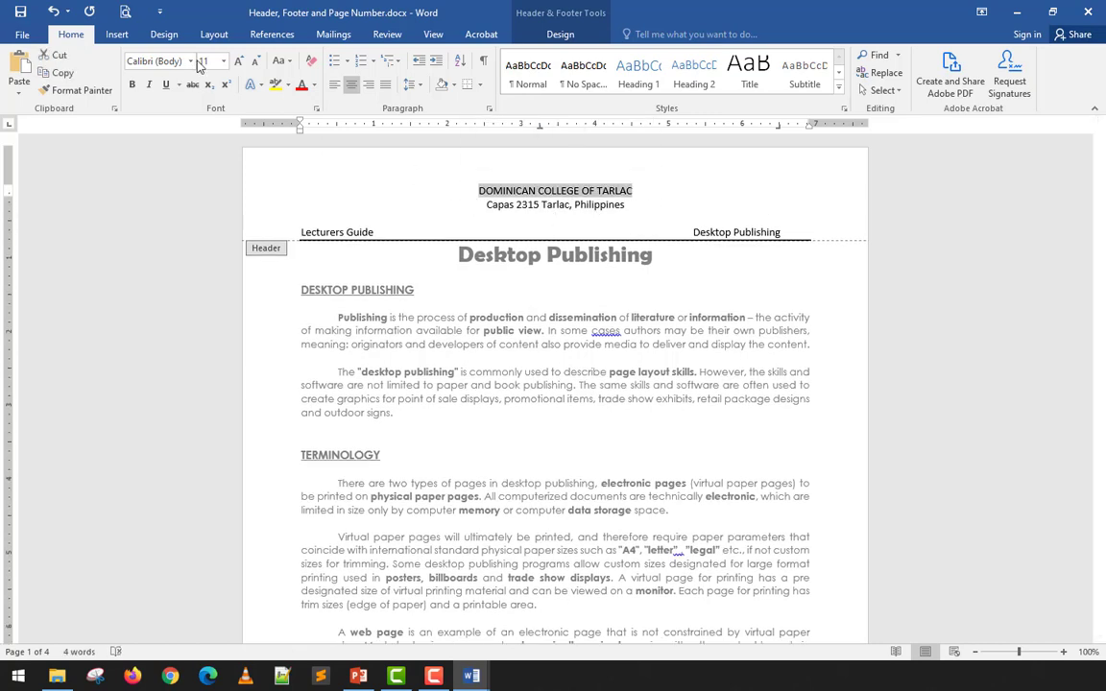
key("ctrl+b")
key("ctrl+shift+period")
key("ctrl+shift+period")
key("ctrl+shift+period")
key("ctrl+shift+period")
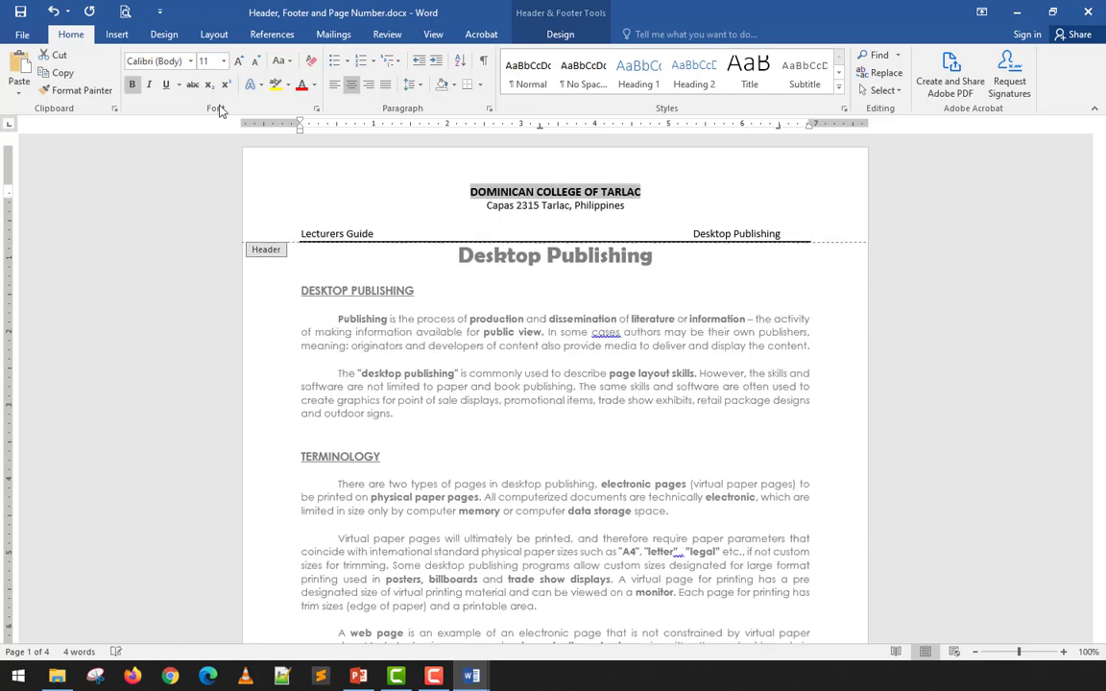
- Make the whole Lecturers Guide header line bold
key("Down")
key("Down")
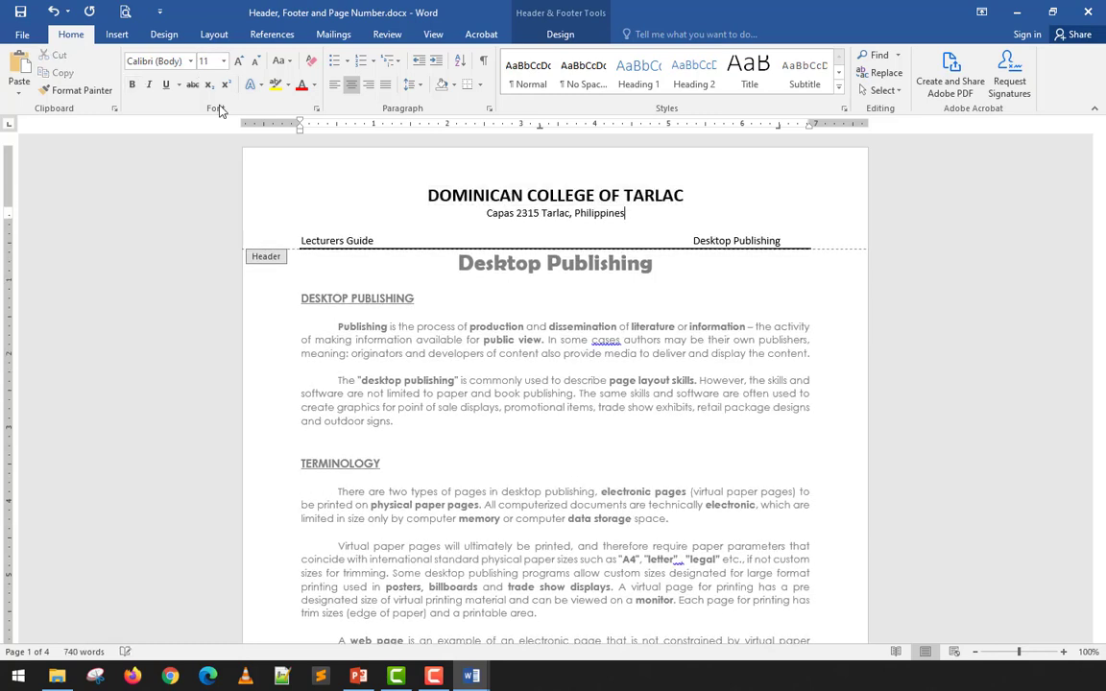
key("Home")
key("shift+End")
key("ctrl+b")
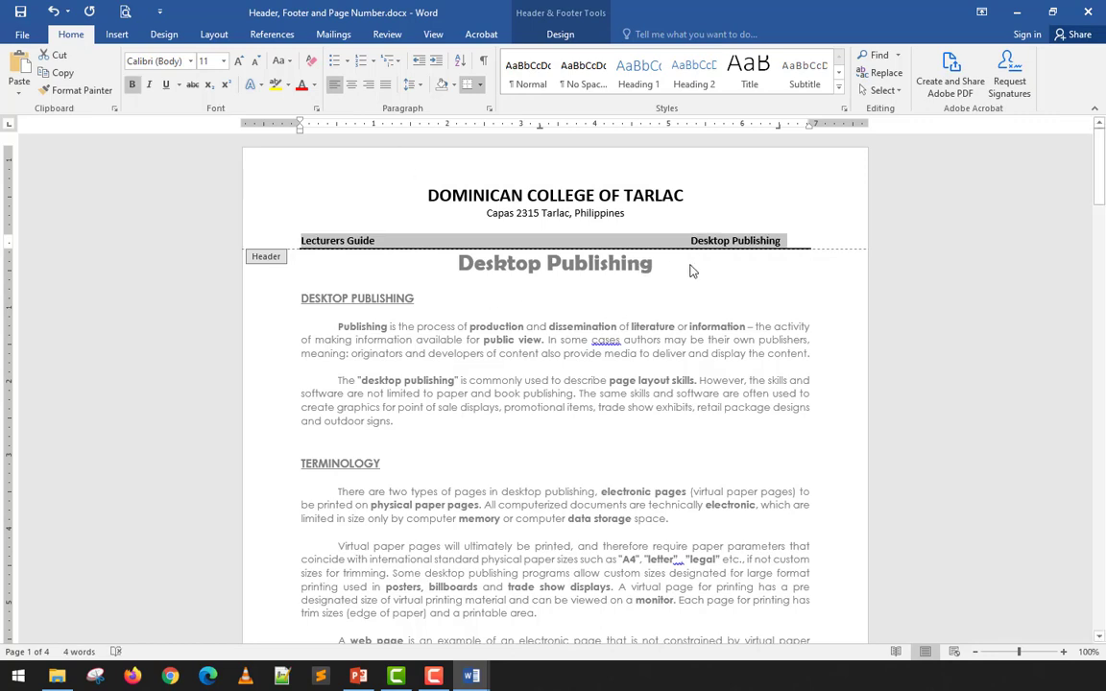
left_click(830, 250)
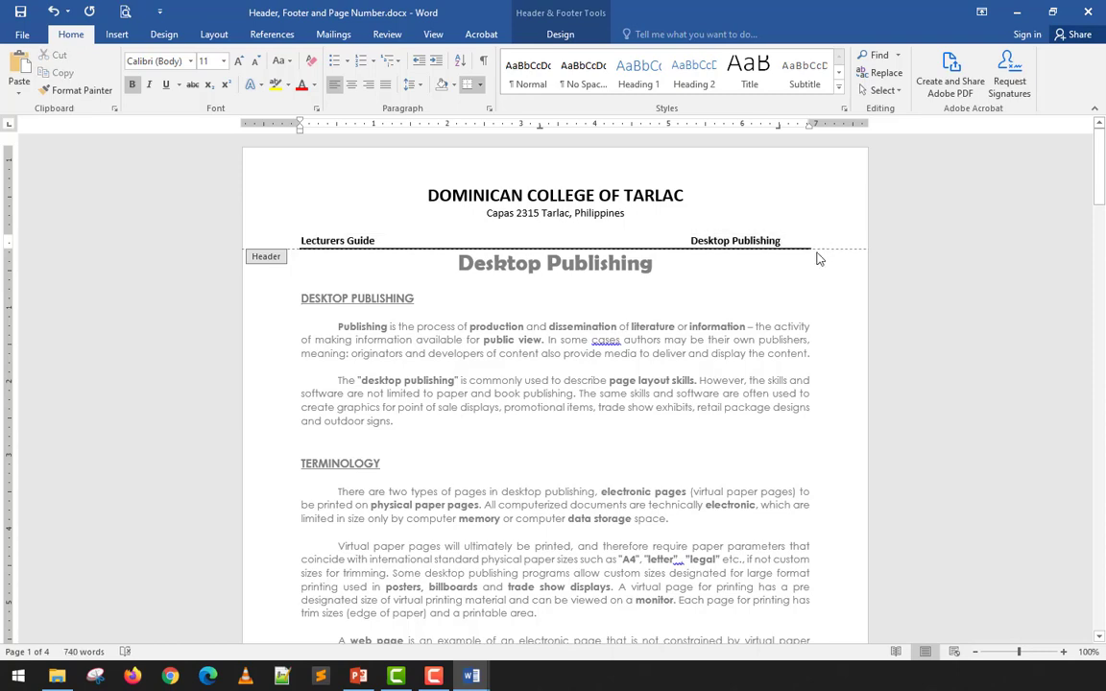
- Move the bottom border onto the Lecturers Guide line and leave header editing
scroll(819, 259, "down", 5)
scroll(819, 259, "up", 3)
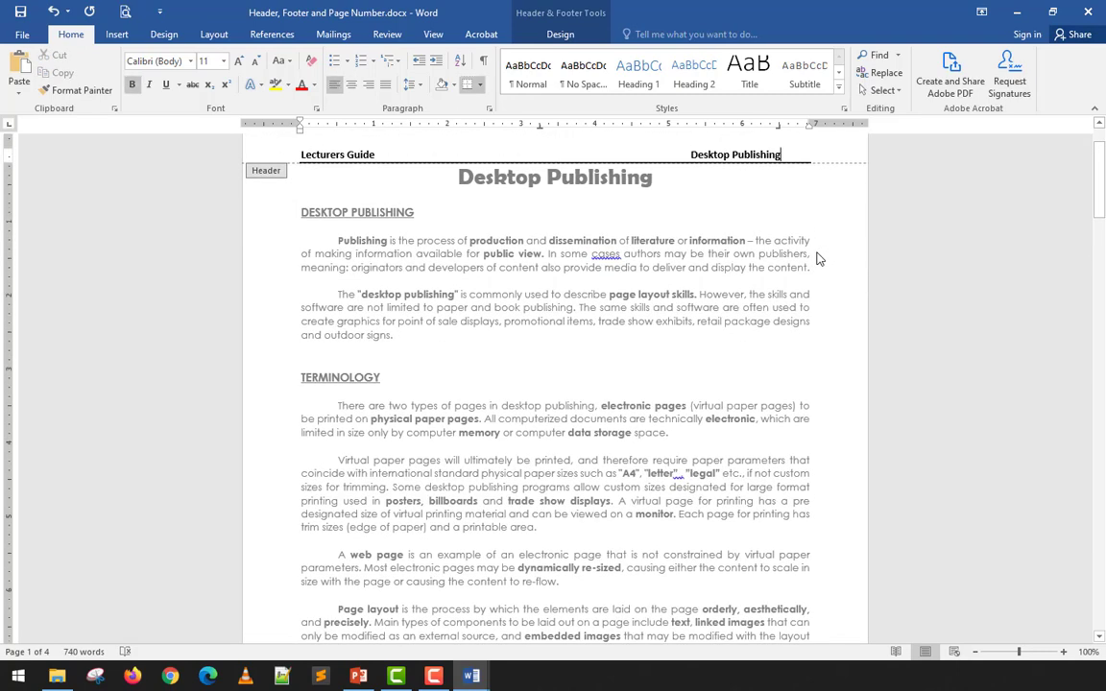
scroll(819, 259, "up", 1)
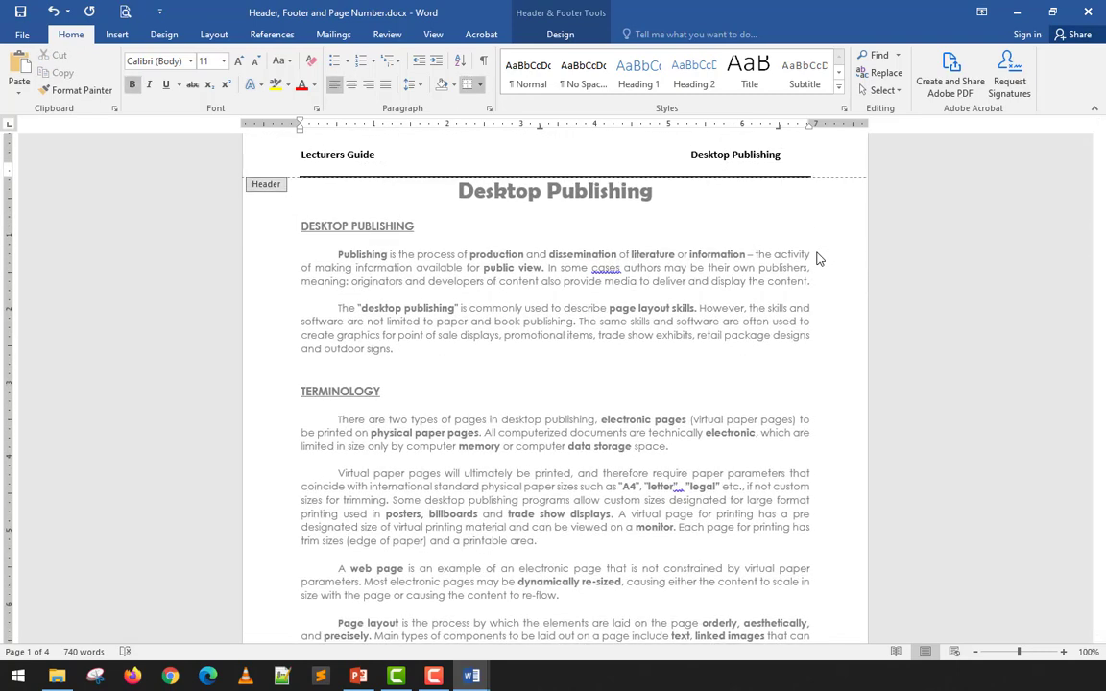
left_click(472, 86)
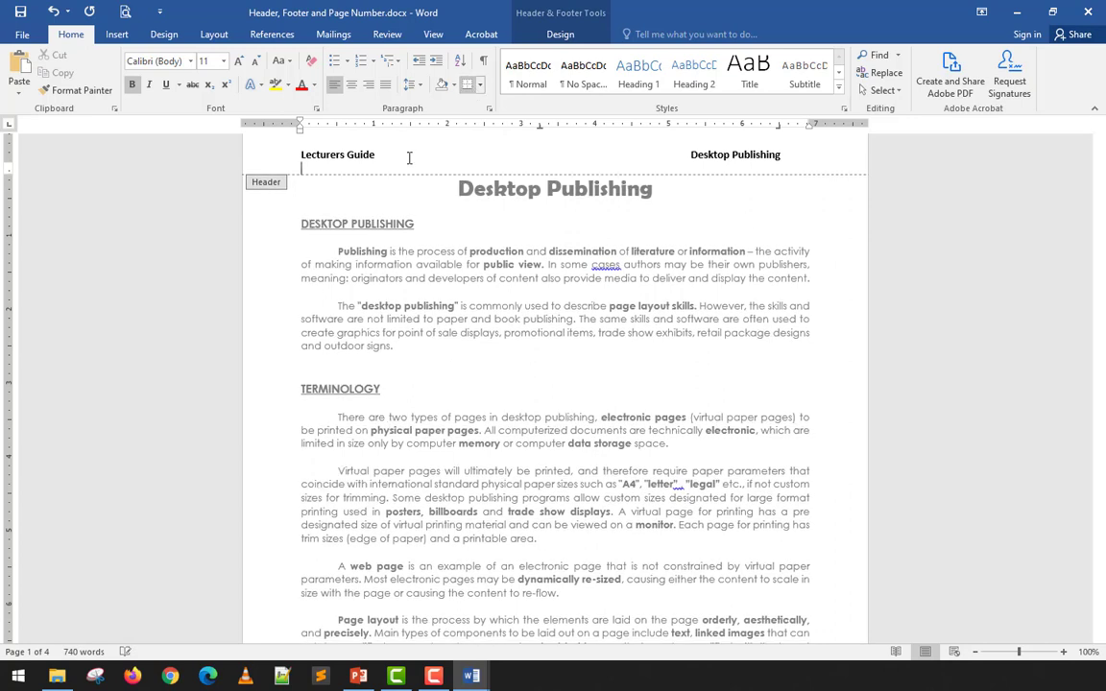
left_click(398, 154)
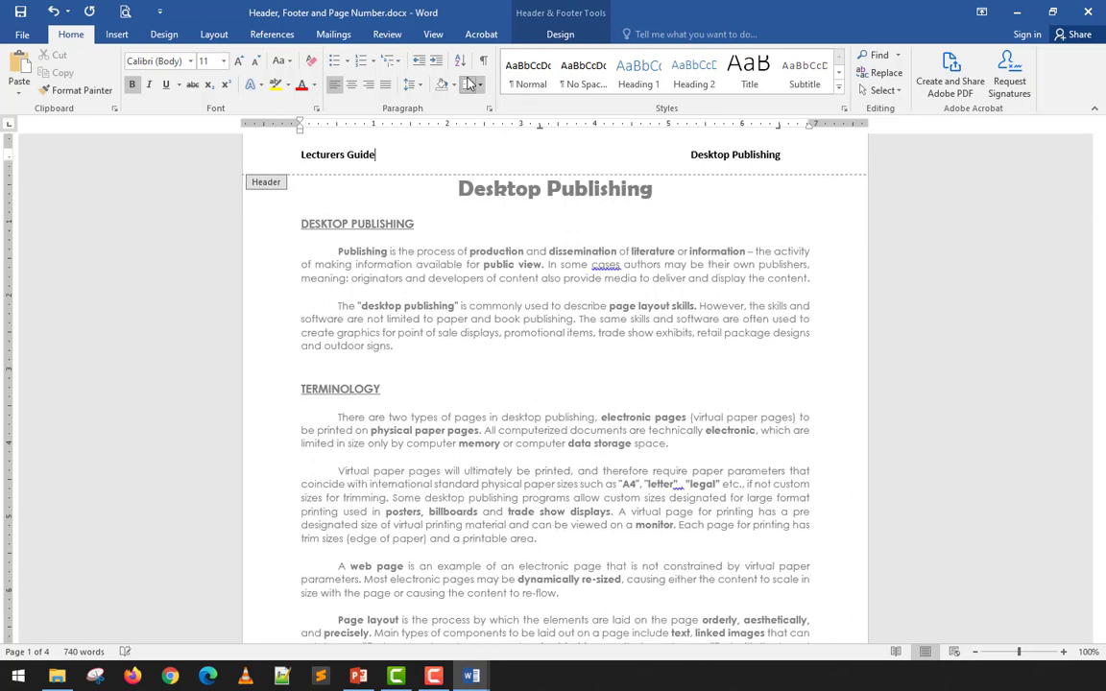
left_click(469, 84)
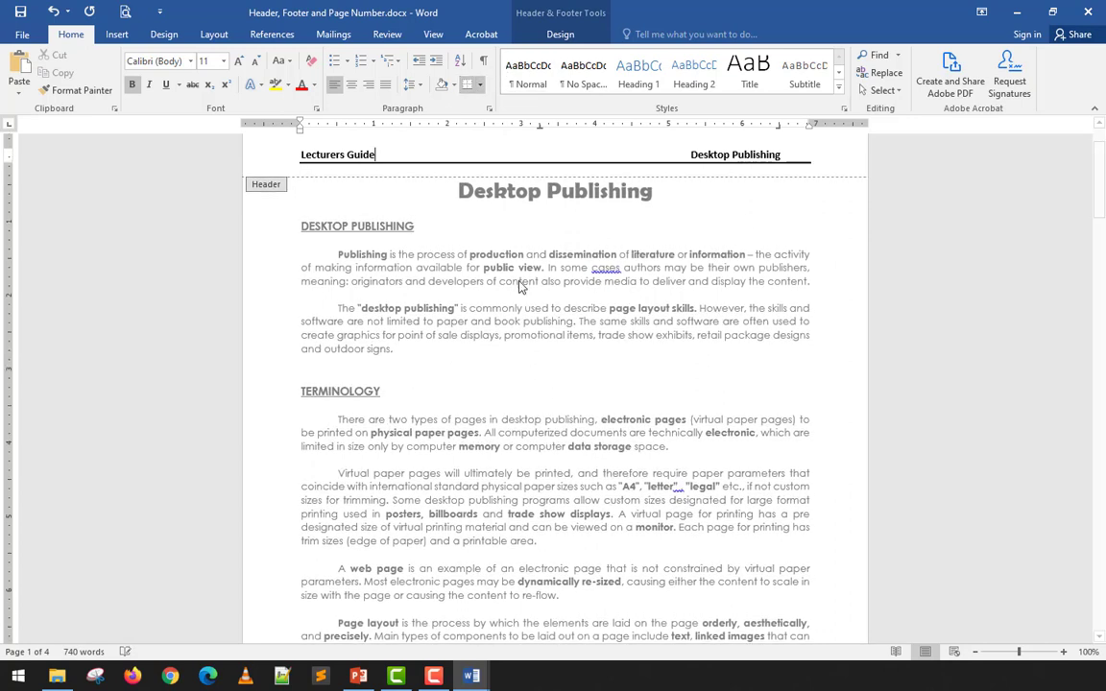
double_click(769, 219)
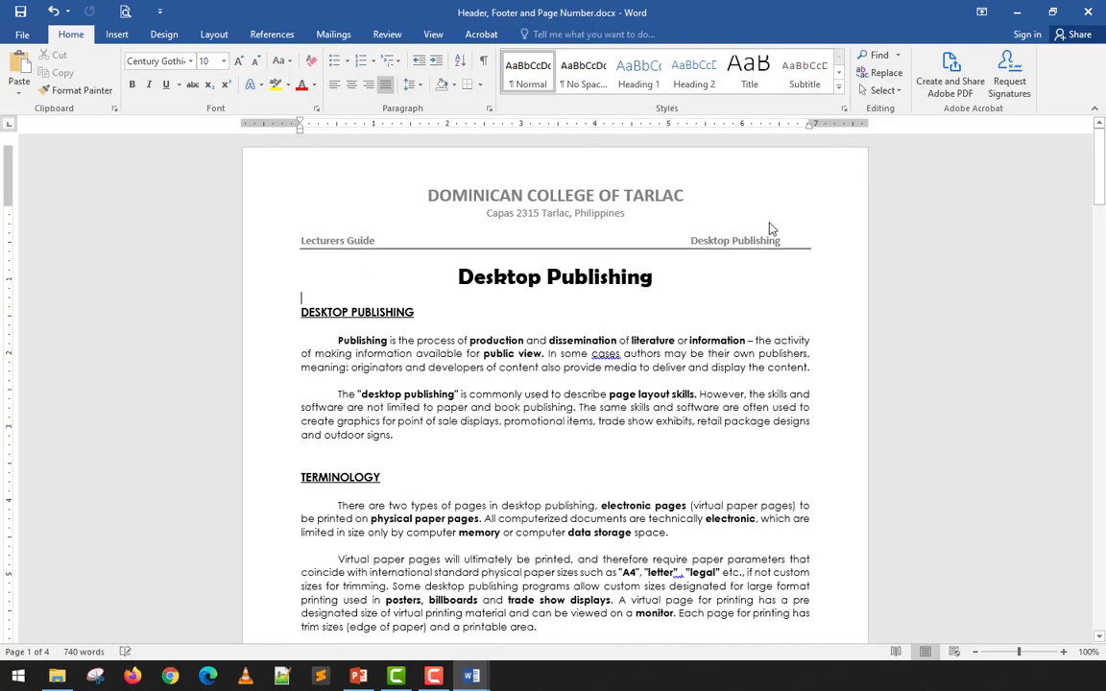
- Add a top border above the 'Prepared by:' footer credit and close the footer
scroll(595, 230, "down", 9)
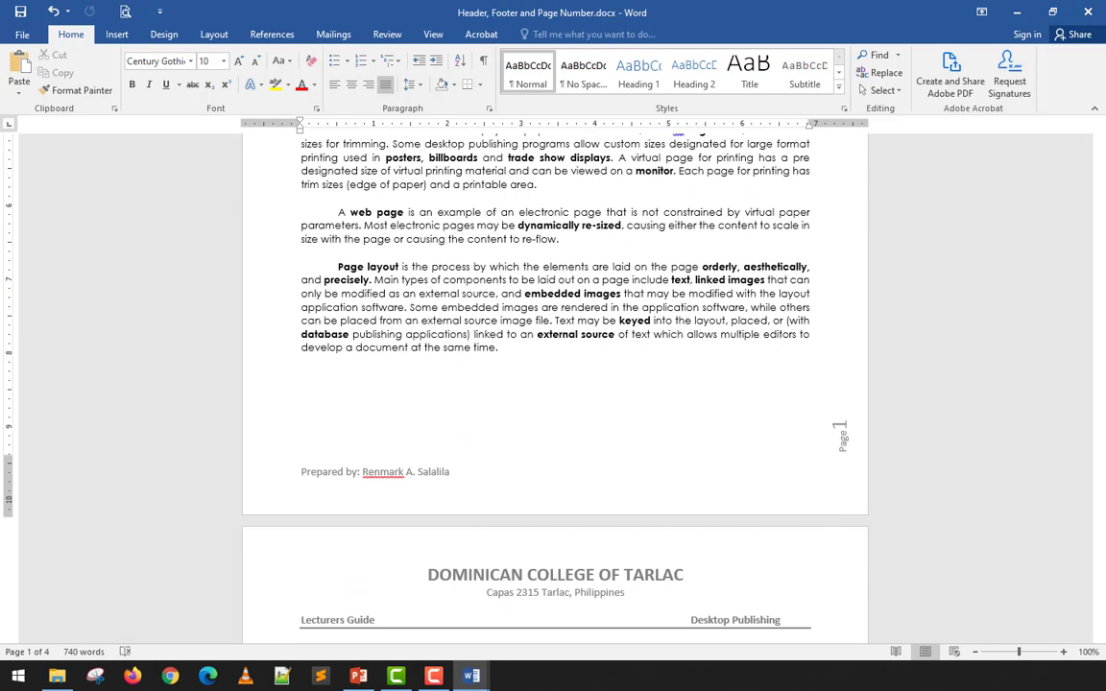
double_click(370, 481)
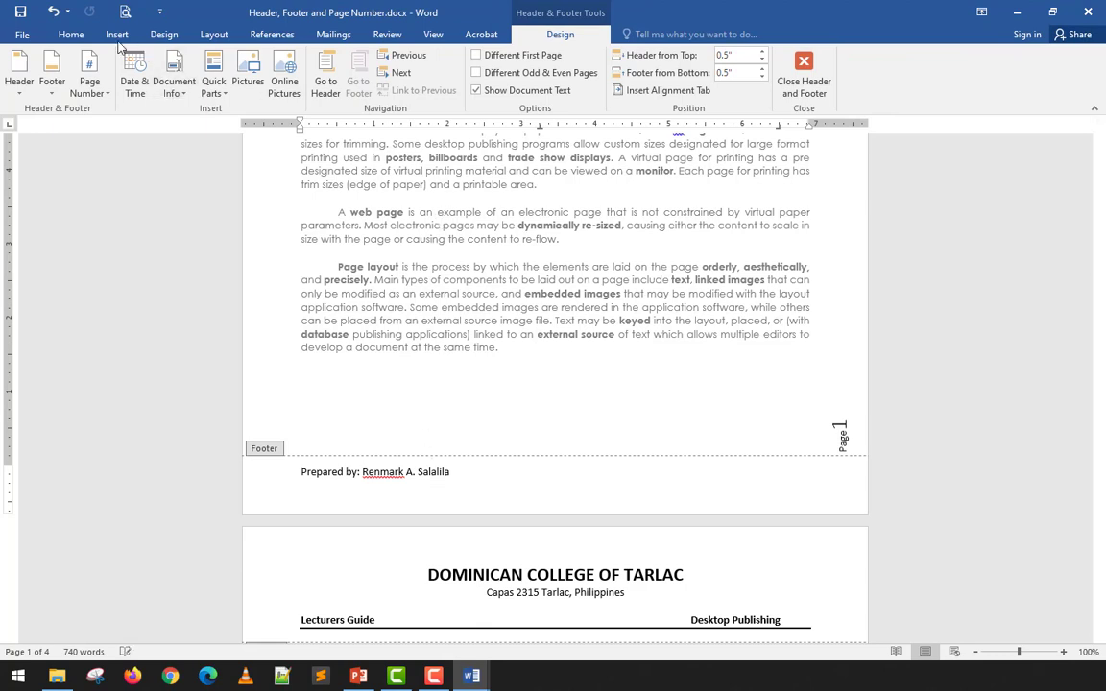
left_click(71, 34)
left_click(480, 85)
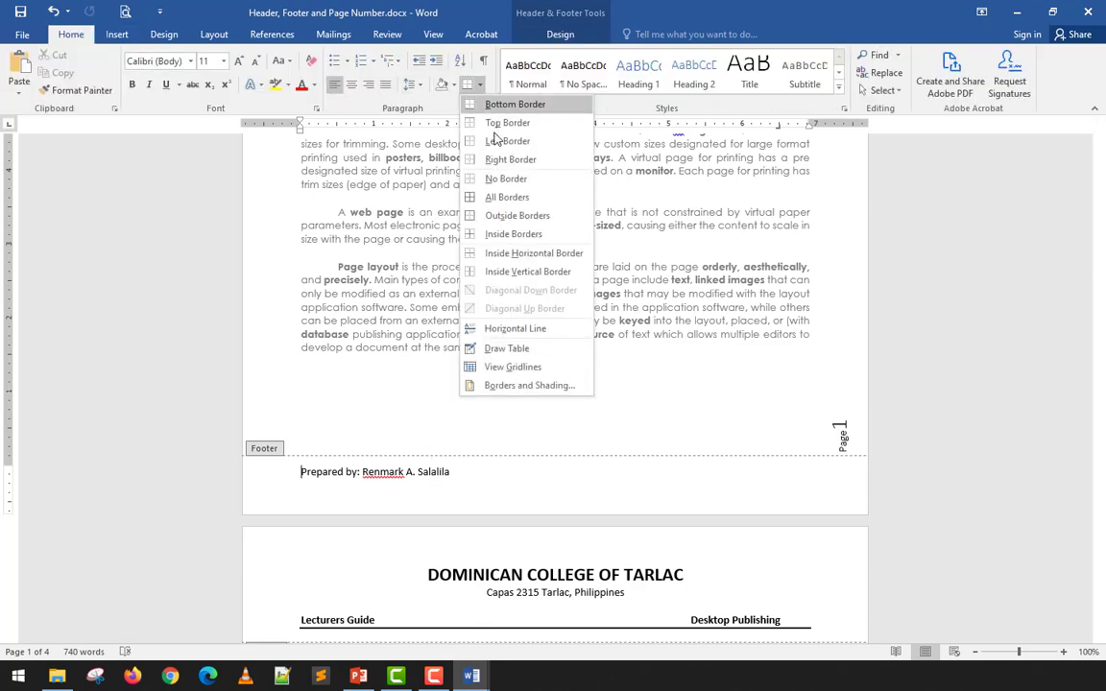
left_click(497, 132)
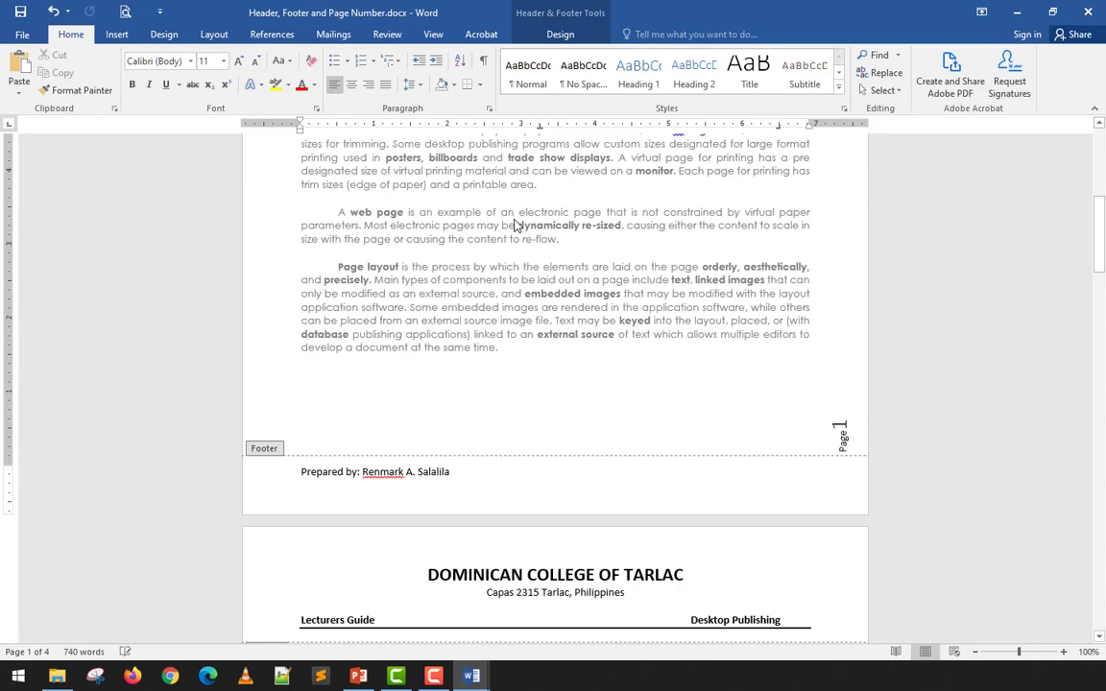
double_click(579, 355)
scroll(566, 375, "down", 5)
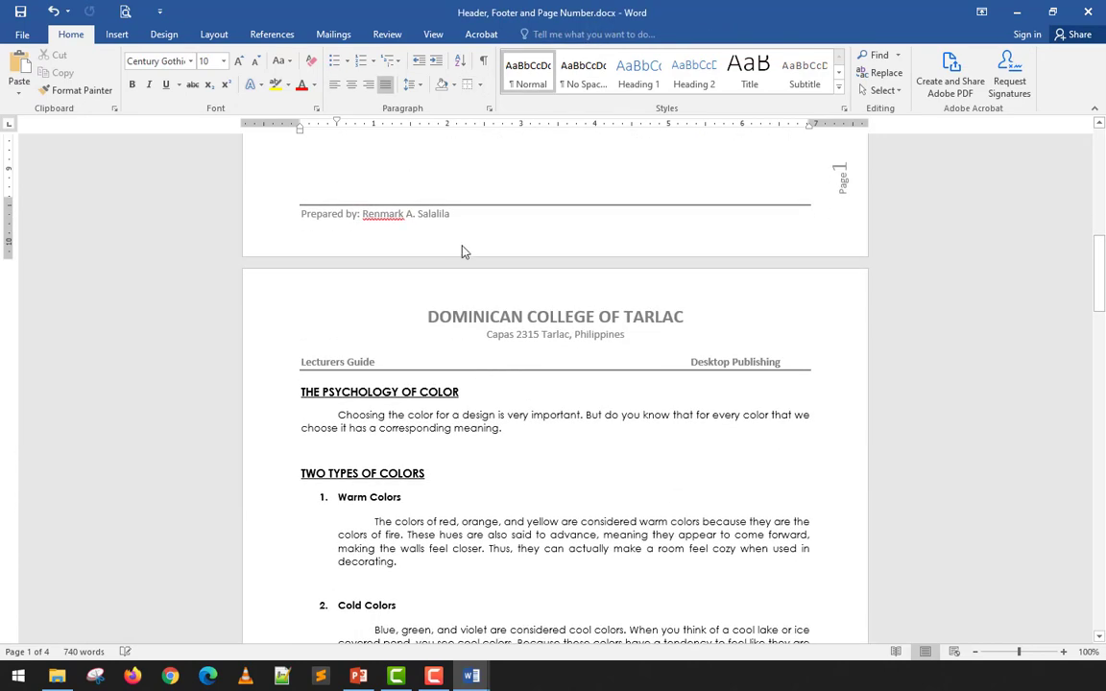
scroll(482, 227, "down", 11)
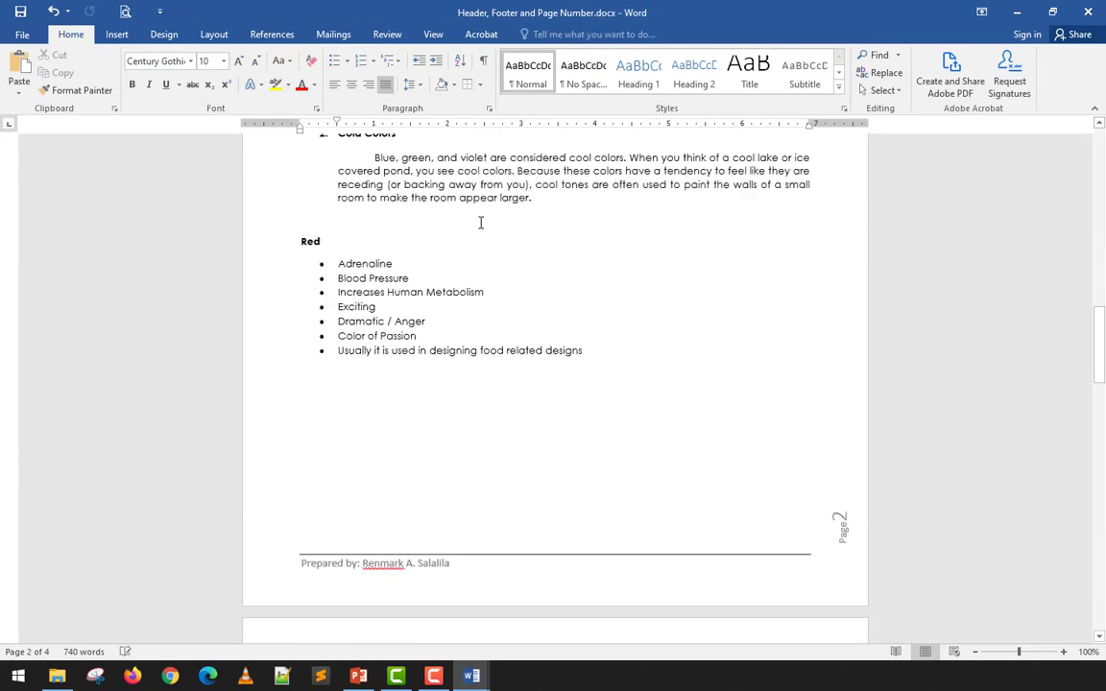
scroll(482, 224, "up", 9)
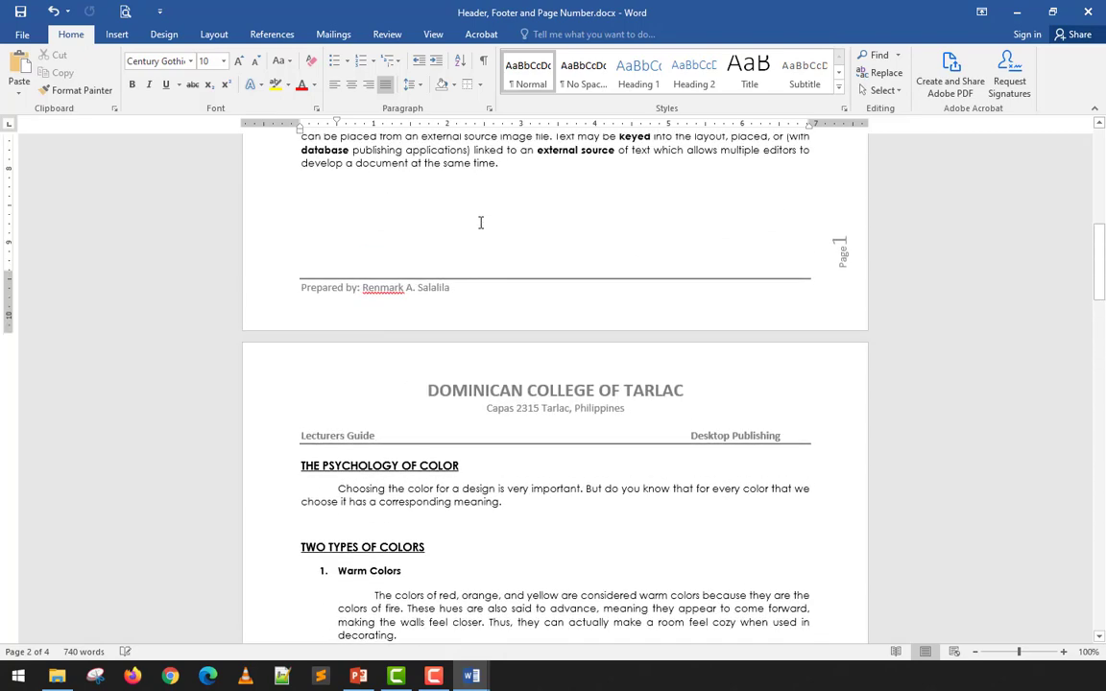
scroll(396, 422, "down", 9)
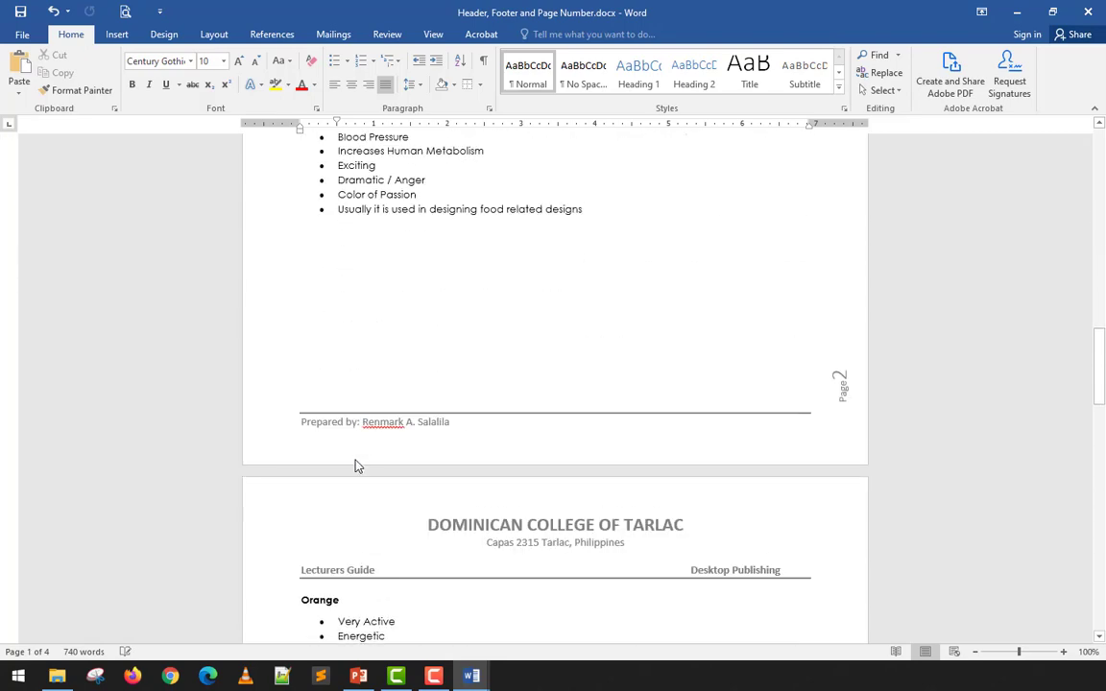
scroll(364, 375, "up", 9)
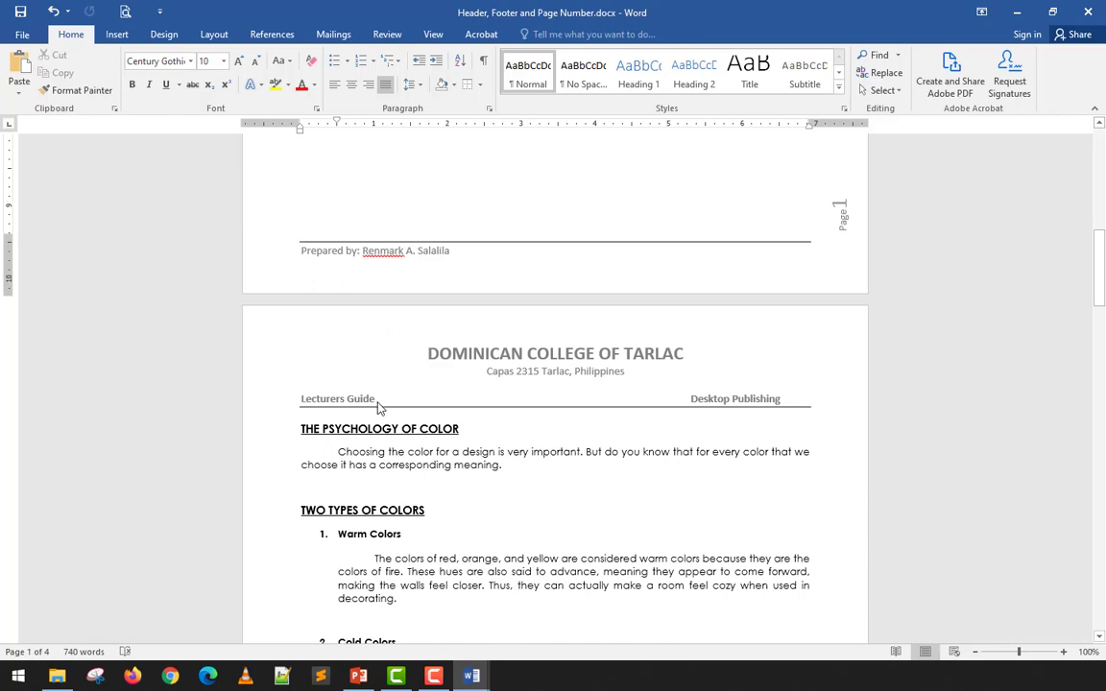
scroll(379, 401, "down", 9)
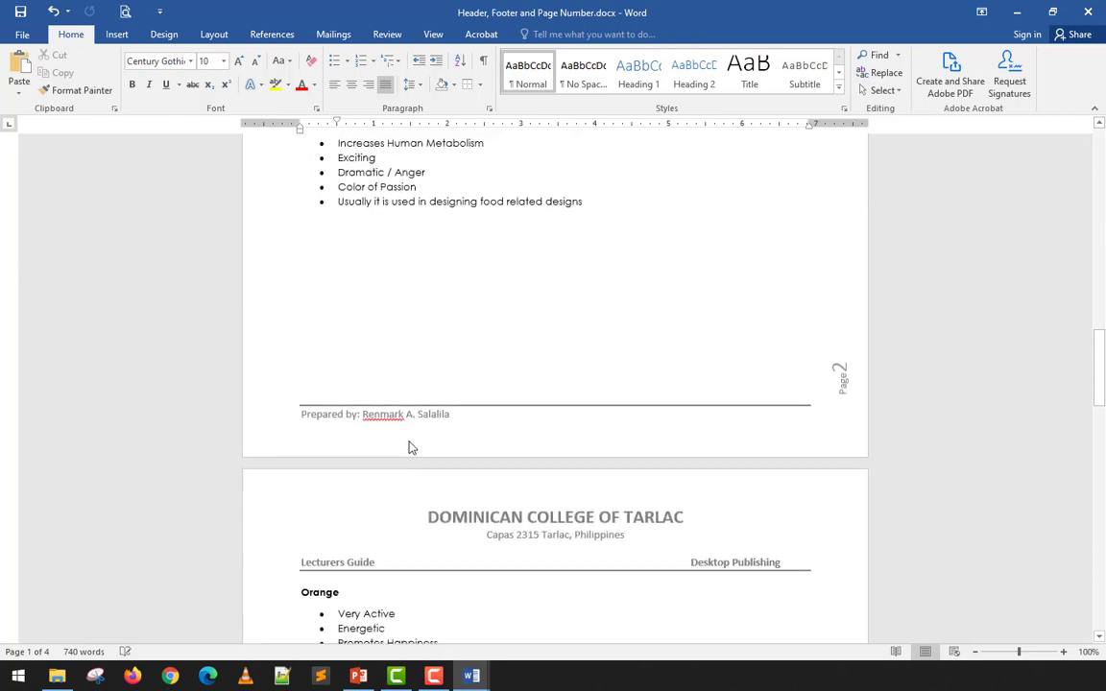
- Open the page 2 footer, dismiss the Shading colours without applying one, and undo the last change
double_click(449, 413)
left_click(461, 411)
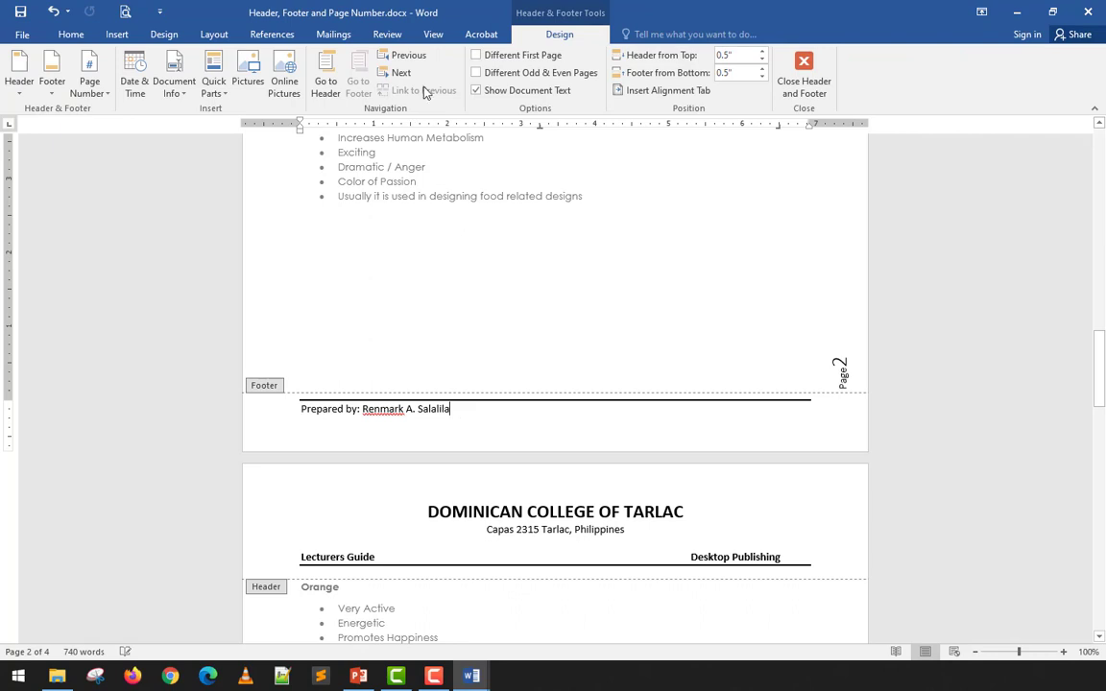
left_click(71, 34)
left_click(466, 89)
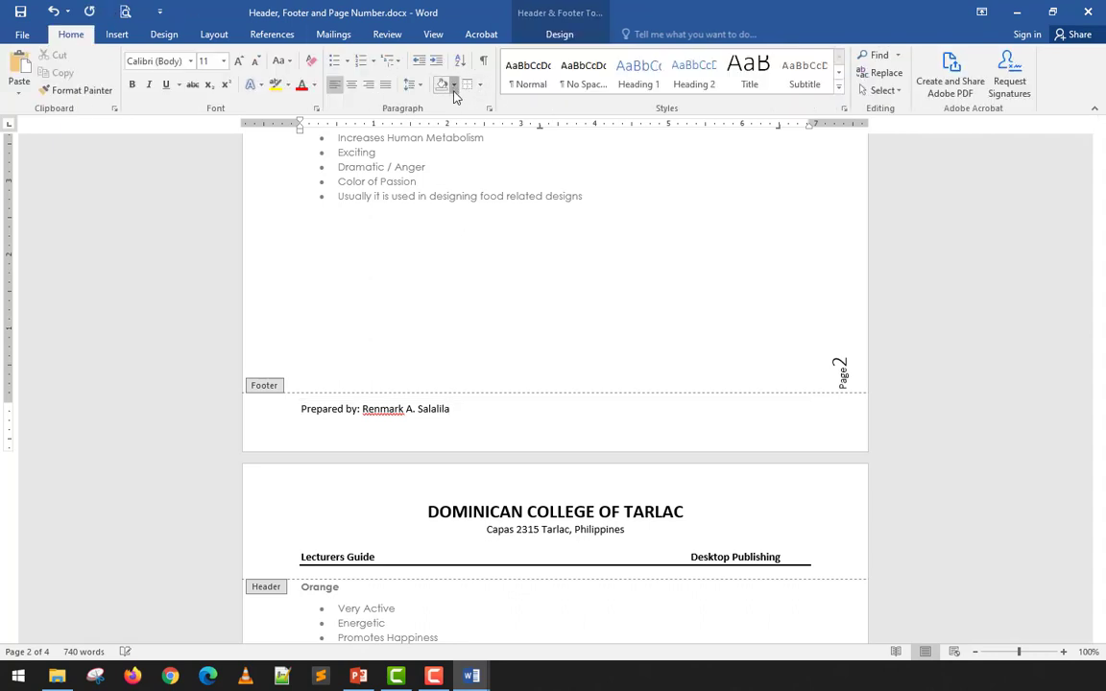
left_click(453, 85)
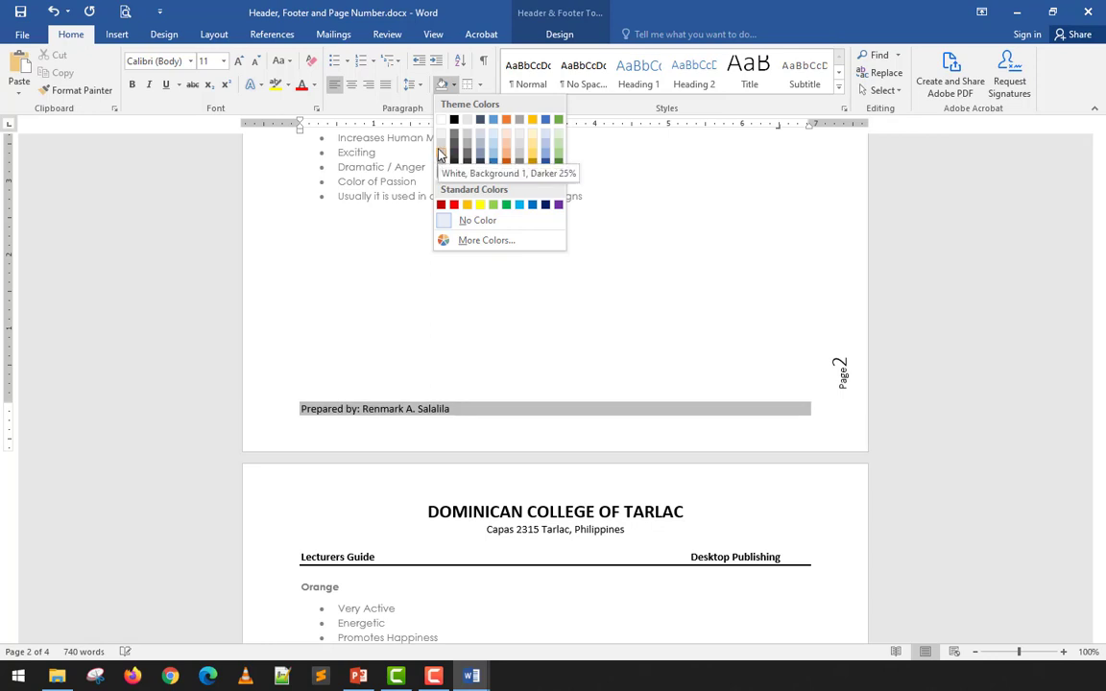
left_click(630, 277)
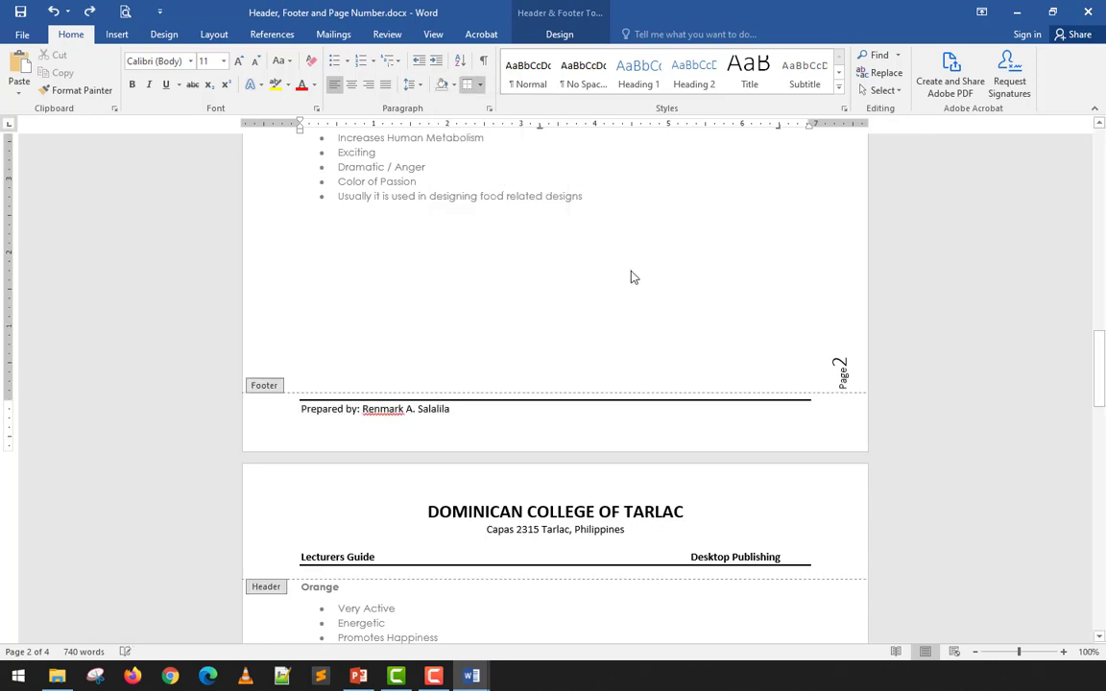
key("ctrl+z")
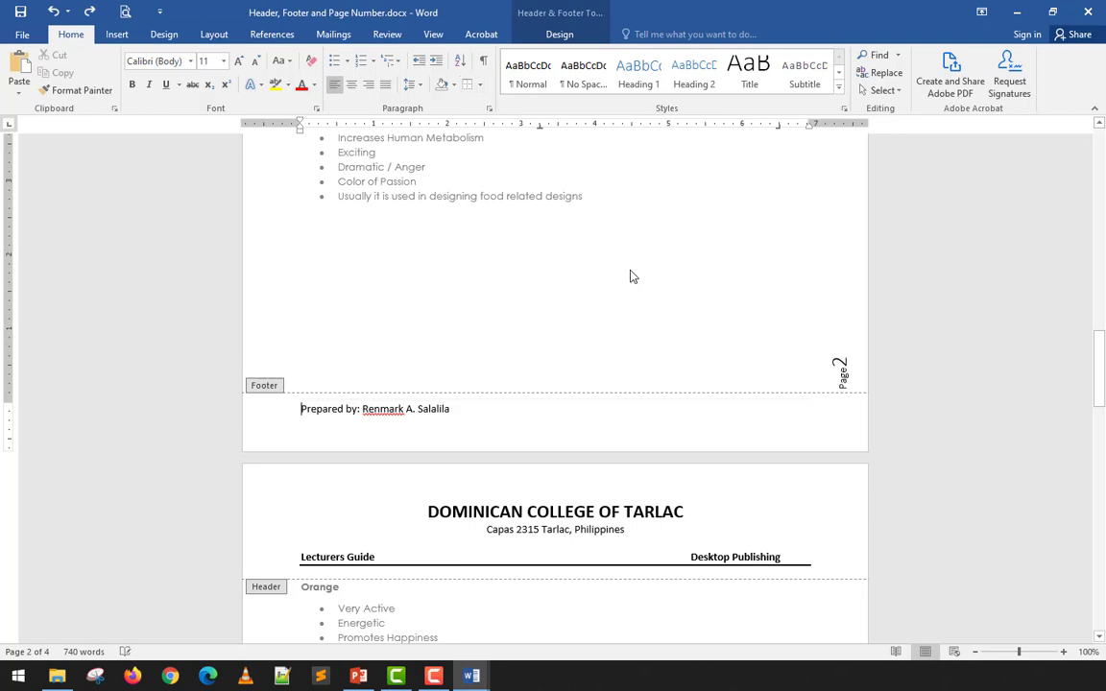
- Browse the Insert Shapes gallery and close it without inserting a shape
left_click(116, 34)
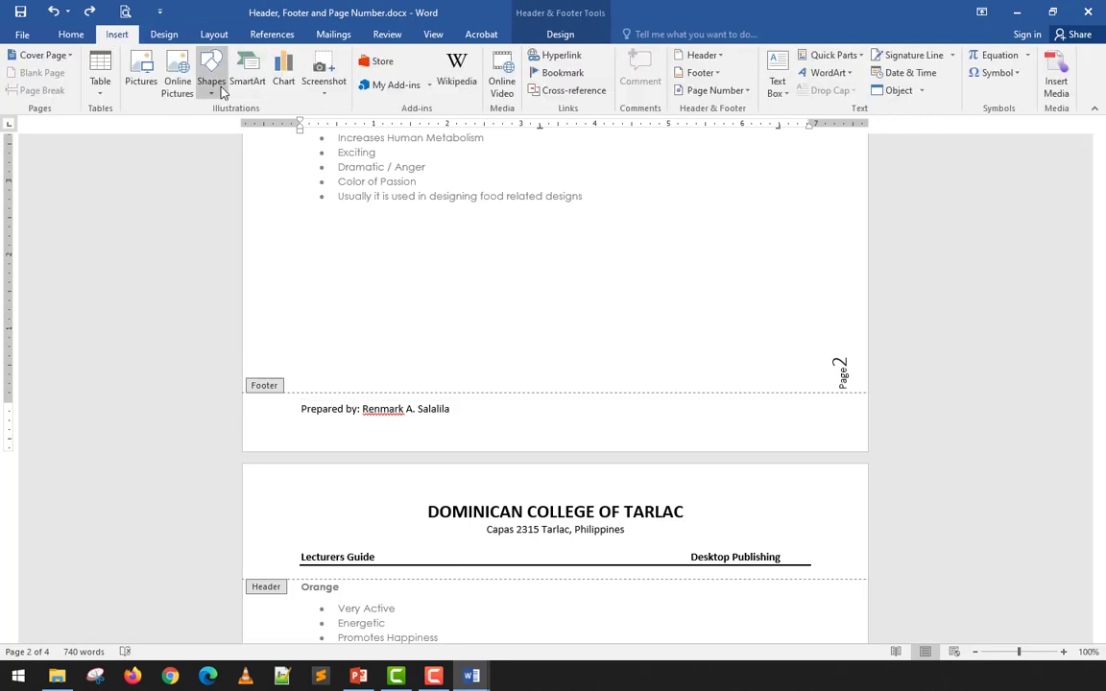
left_click(211, 77)
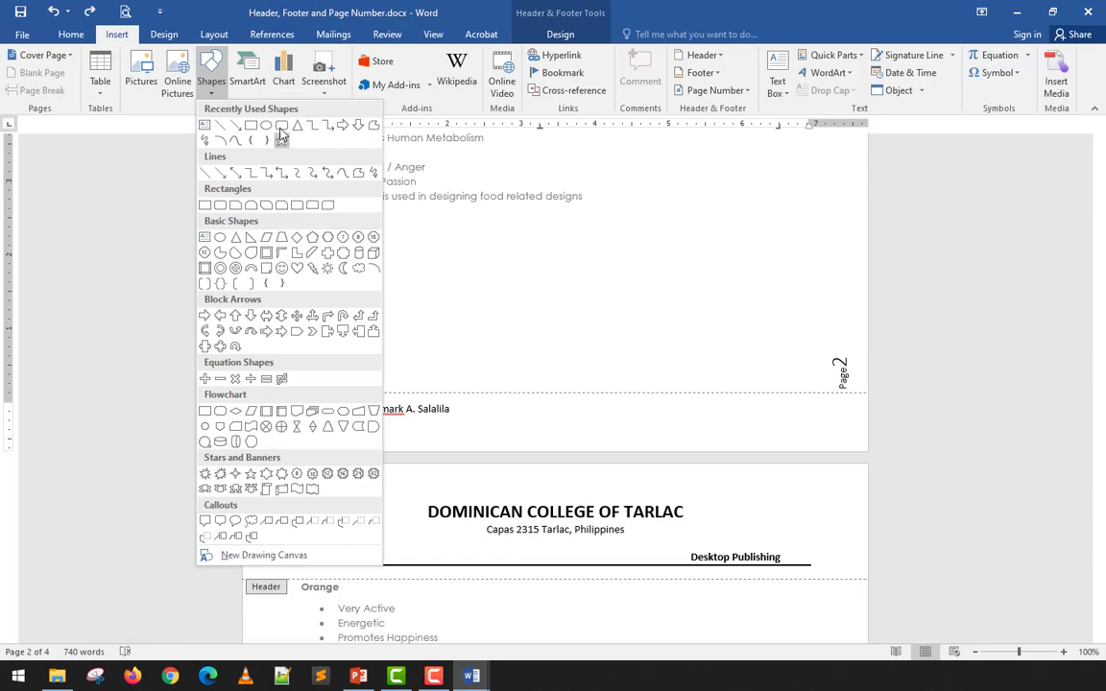
left_click(743, 5)
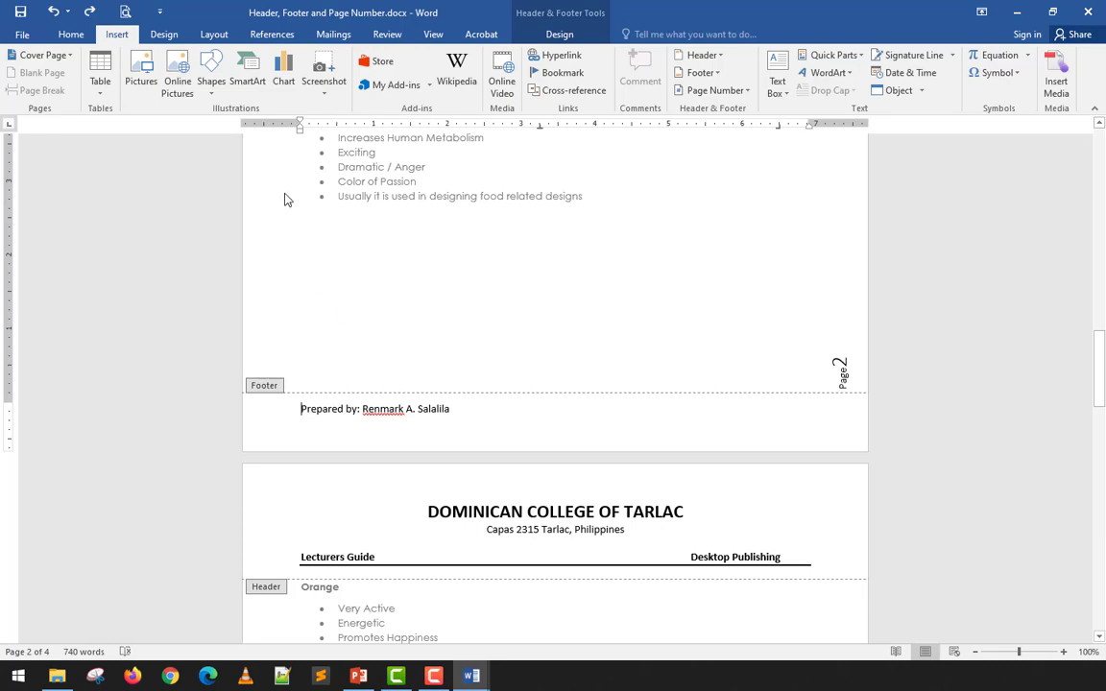
- Exit the footer and insert a page break after the Black list to create page 5
scroll(284, 230, "up", 5)
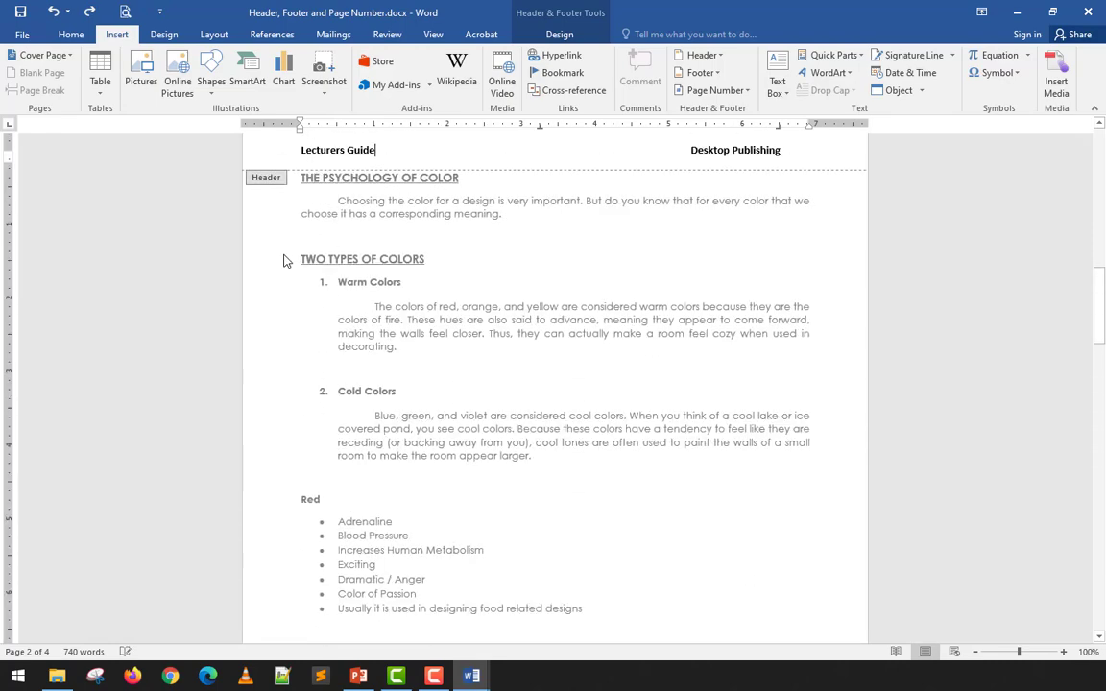
scroll(526, 367, "down", 3)
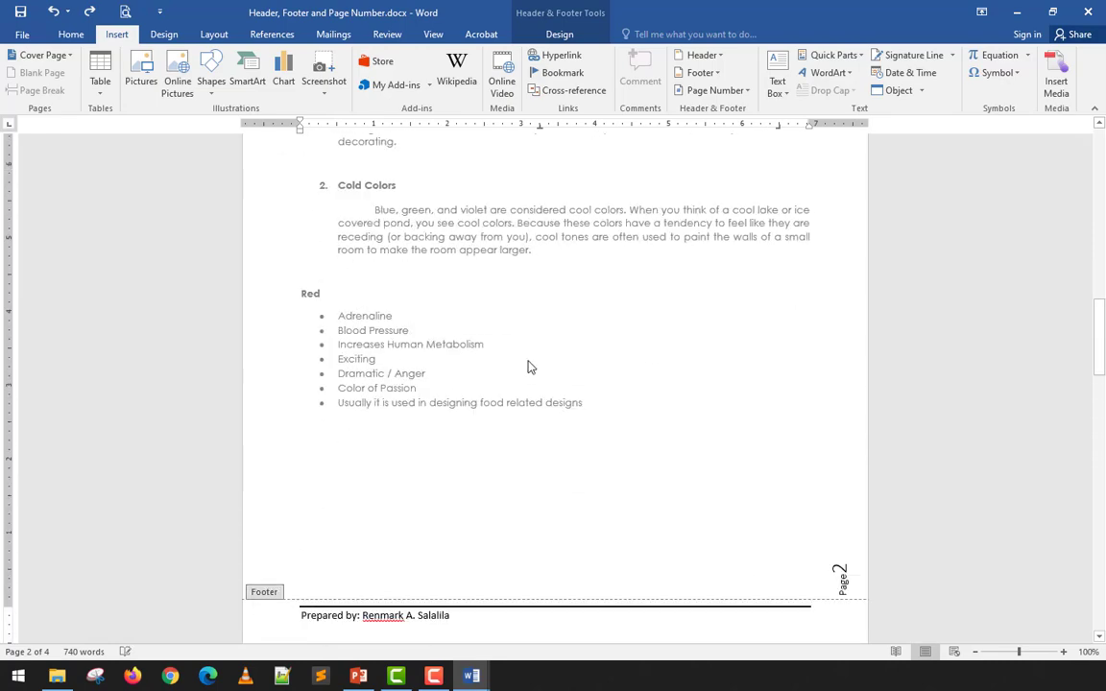
double_click(528, 365)
scroll(529, 360, "down", 10)
scroll(528, 360, "down", 15)
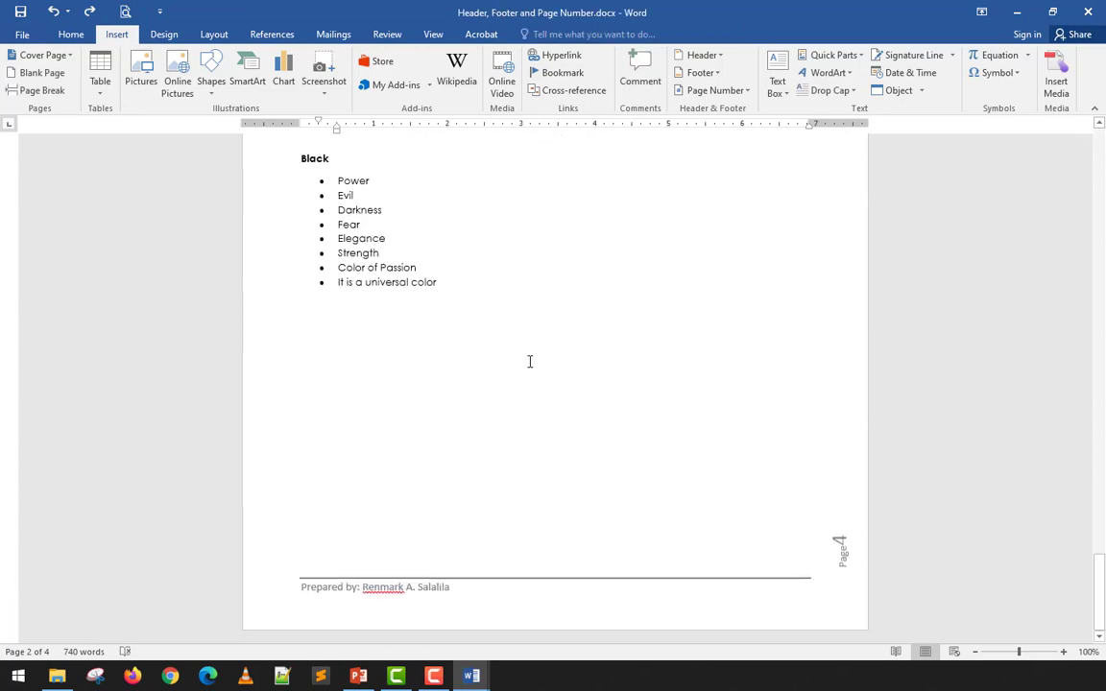
scroll(529, 360, "up", 15)
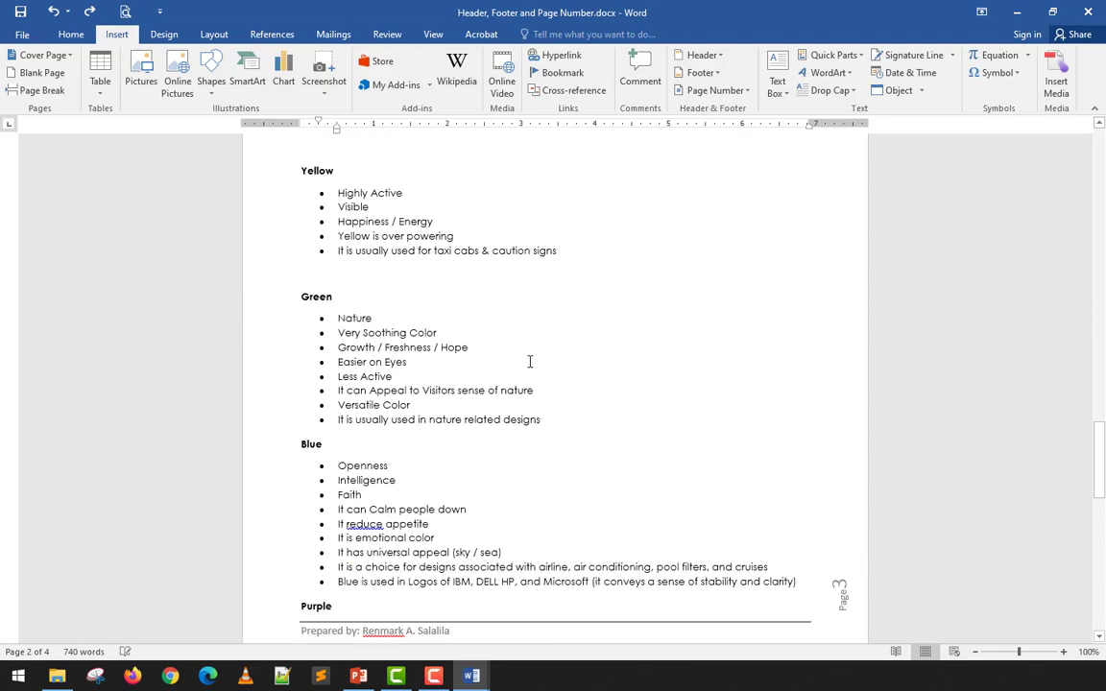
scroll(528, 361, "down", 15)
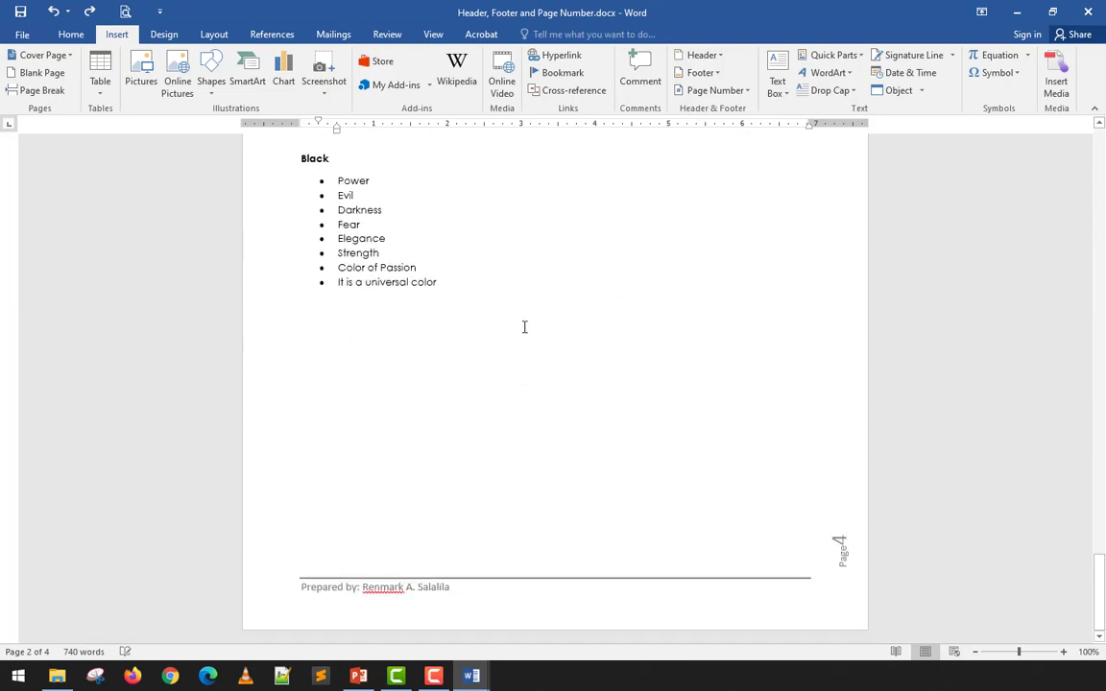
left_click(524, 327)
key("ctrl+Return")
scroll(527, 326, "down", 8)
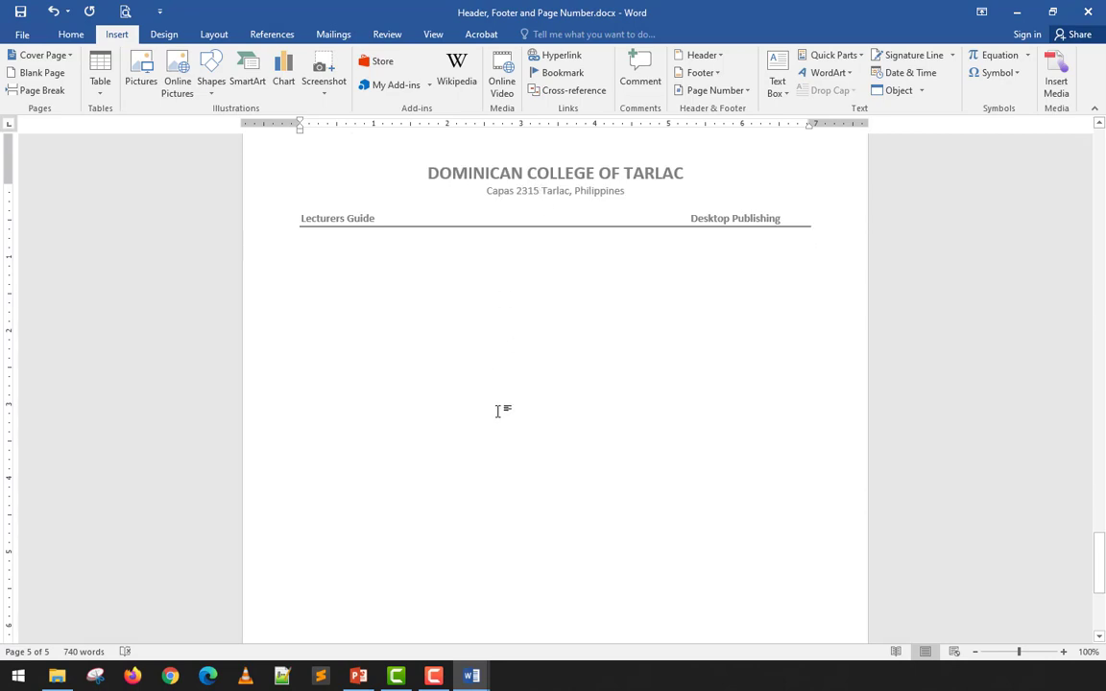
scroll(498, 422, "down", 7)
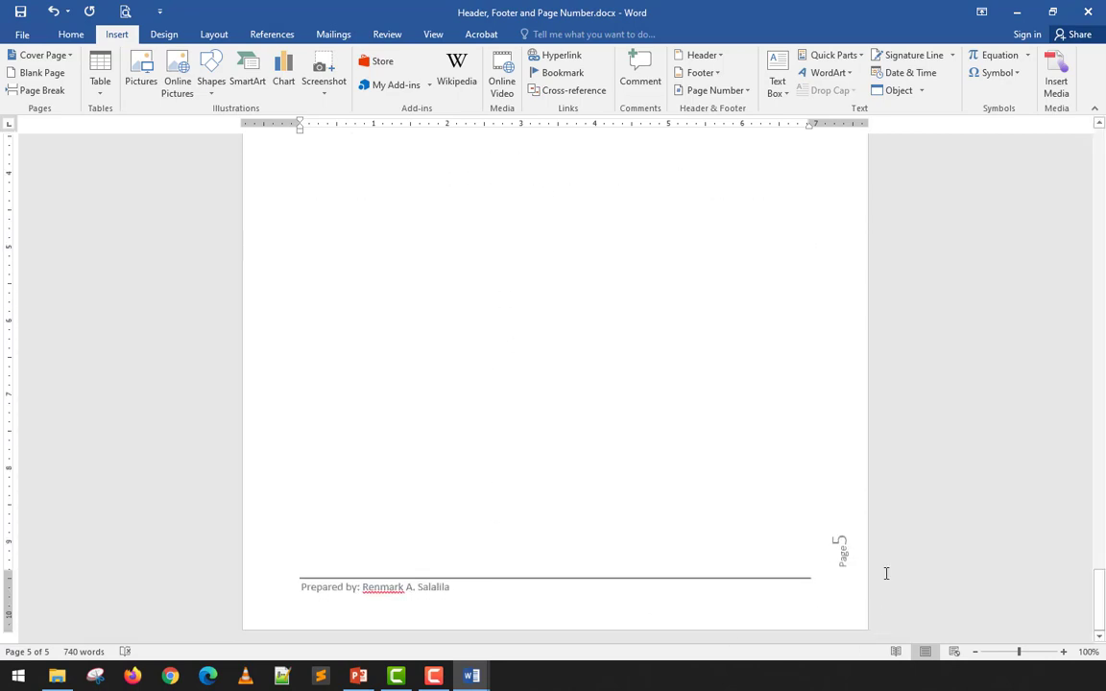